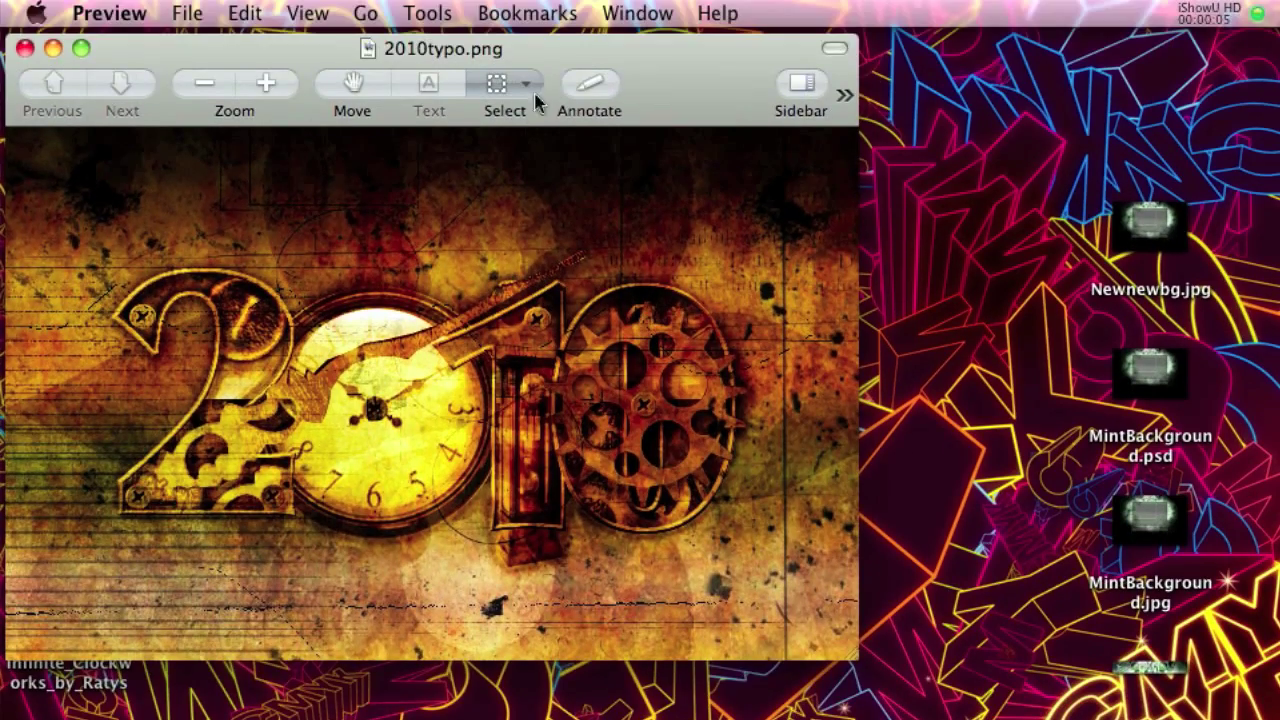
Move the 2010typo.png reference preview aside and close it
{"action": "left_click_drag", "start_coordinate": [571, 0], "coordinate": [771, 20]}
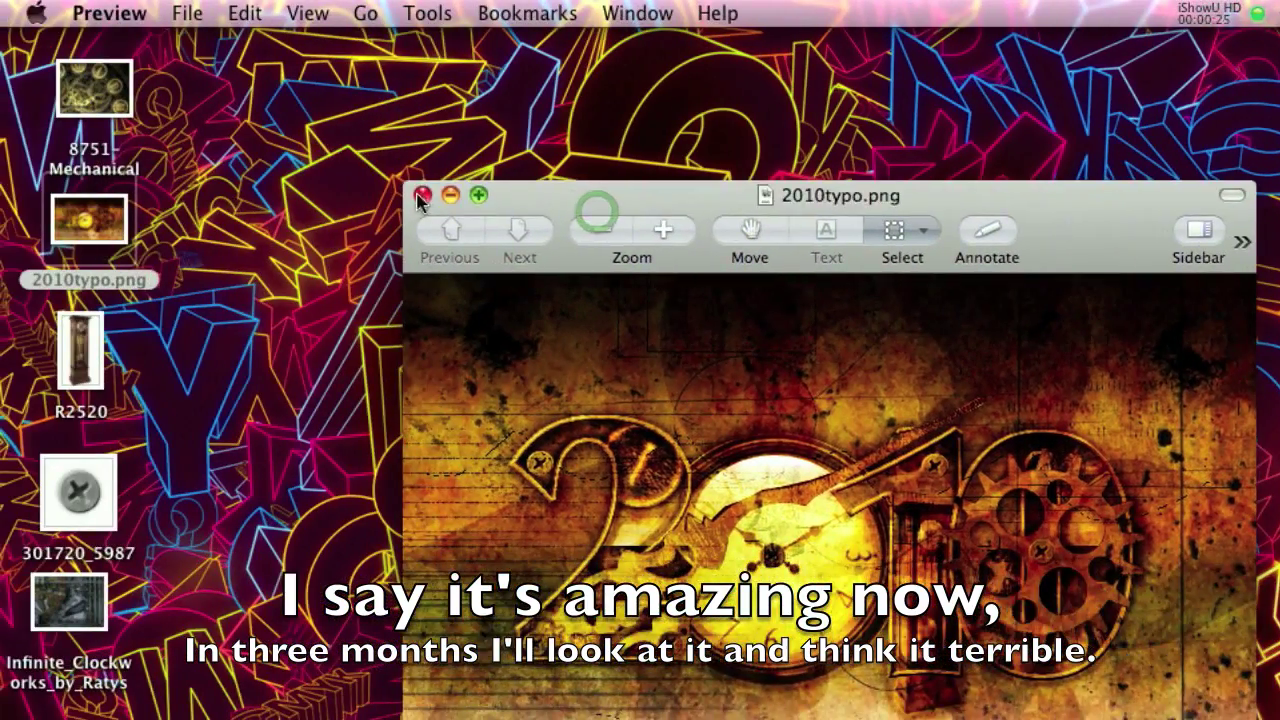
{"action": "left_click", "coordinate": [12, 215]}
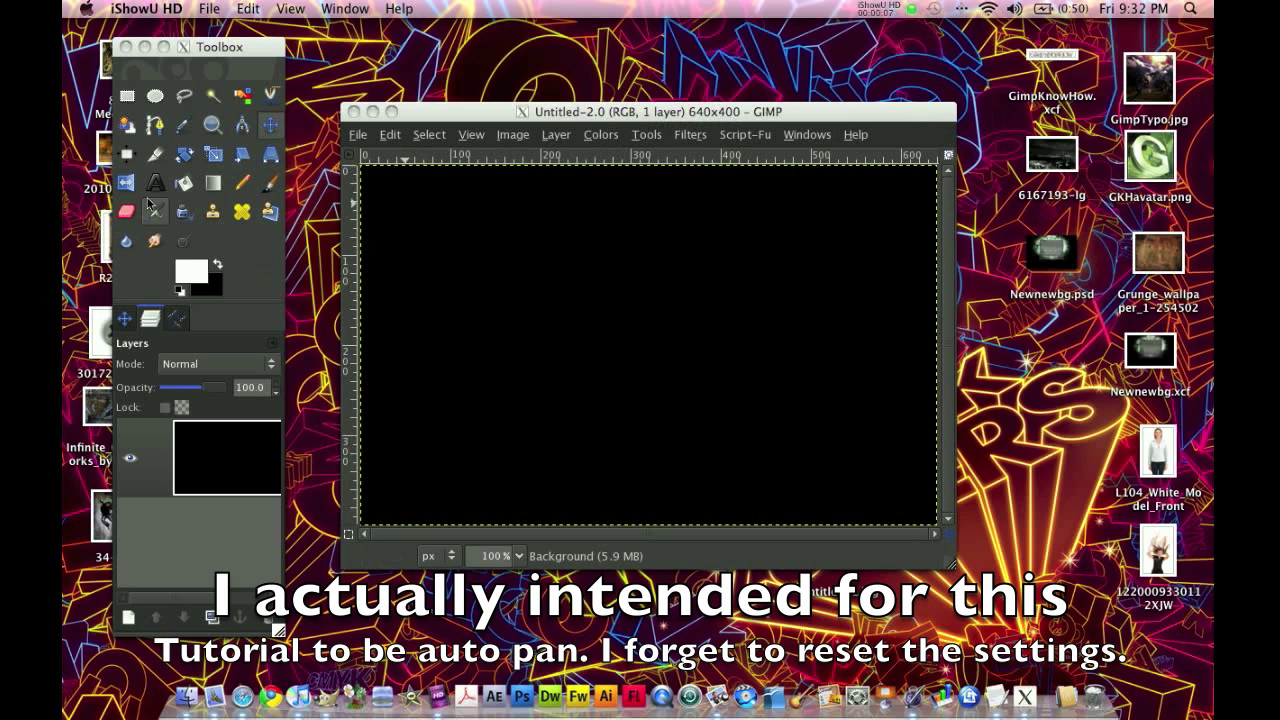
Add a white "2" in Optima Heavy at 282 px and shift it slightly up and left on the black canvas
{"action": "left_click", "coordinate": [153, 189]}
{"action": "left_click", "coordinate": [125, 320]}
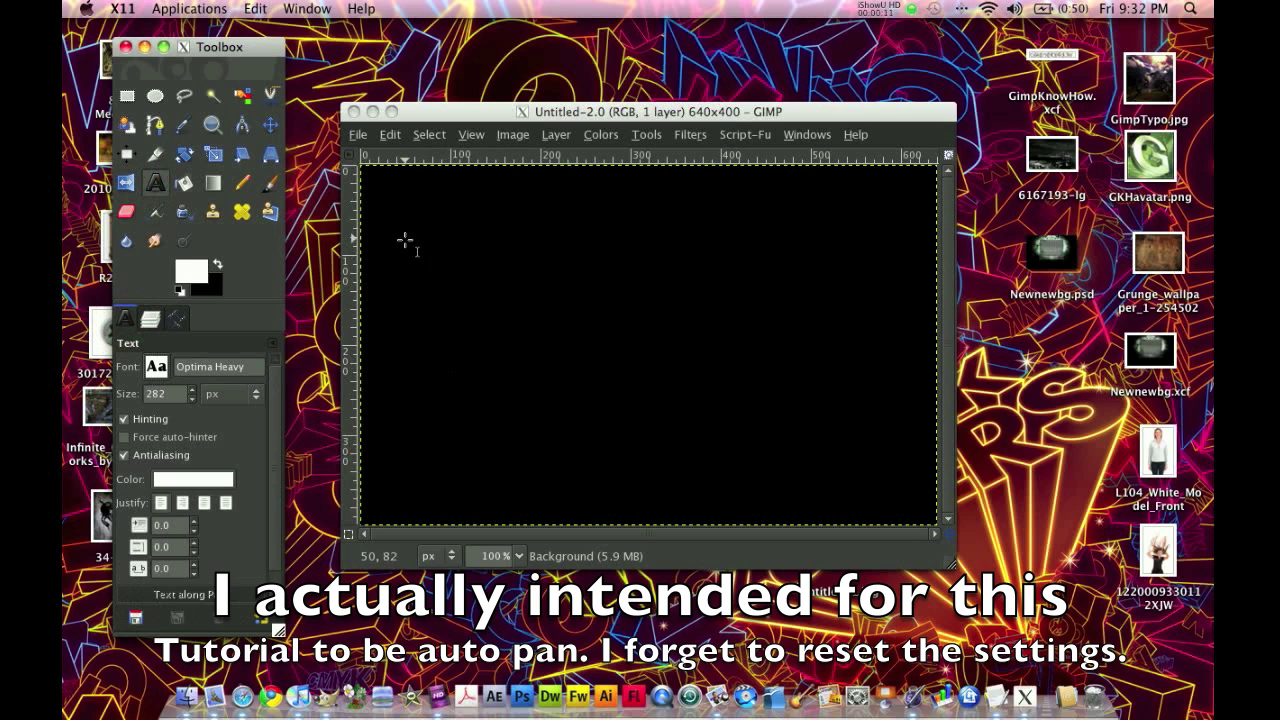
{"action": "left_click_drag", "start_coordinate": [417, 221], "coordinate": [755, 470]}
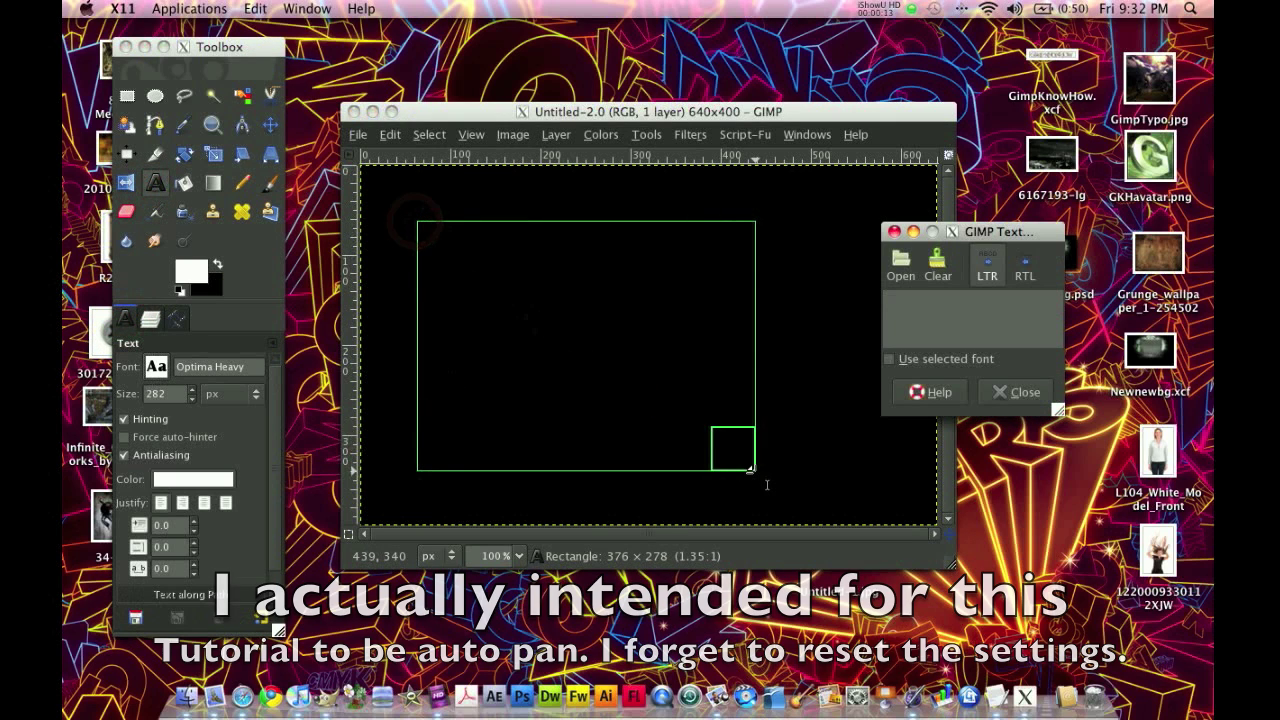
{"action": "type", "text": "2"}
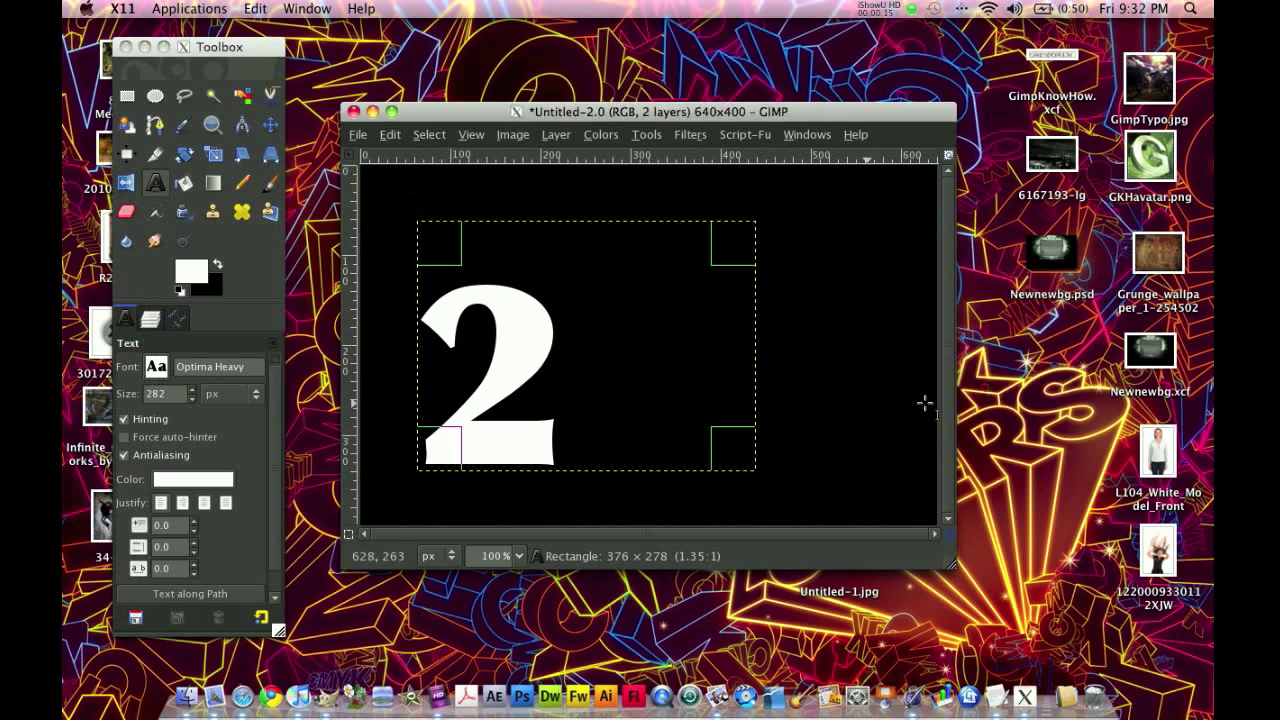
{"action": "left_click_drag", "start_coordinate": [720, 455], "coordinate": [743, 490]}
{"action": "left_click", "coordinate": [270, 124]}
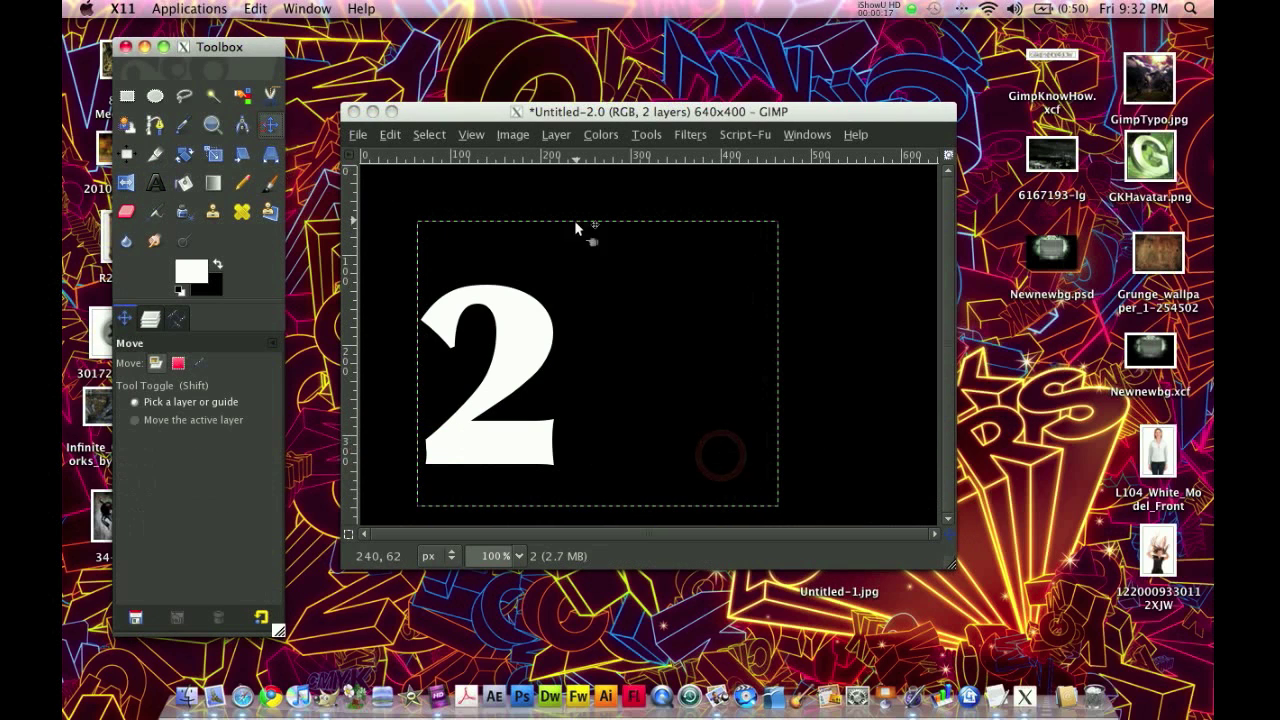
{"action": "left_click_drag", "start_coordinate": [532, 374], "coordinate": [514, 352]}
Select the shape of the "2" from the text layer's alpha
{"action": "left_click", "coordinate": [149, 319]}
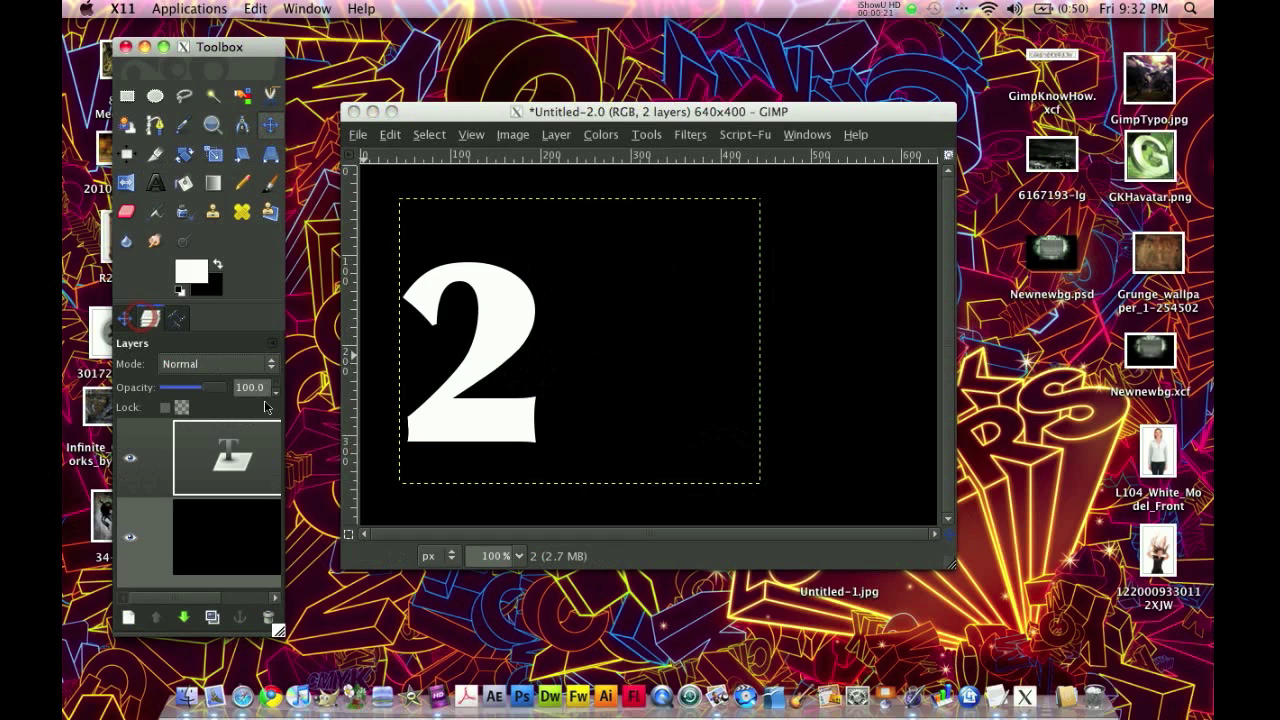
{"action": "right_click", "coordinate": [245, 465]}
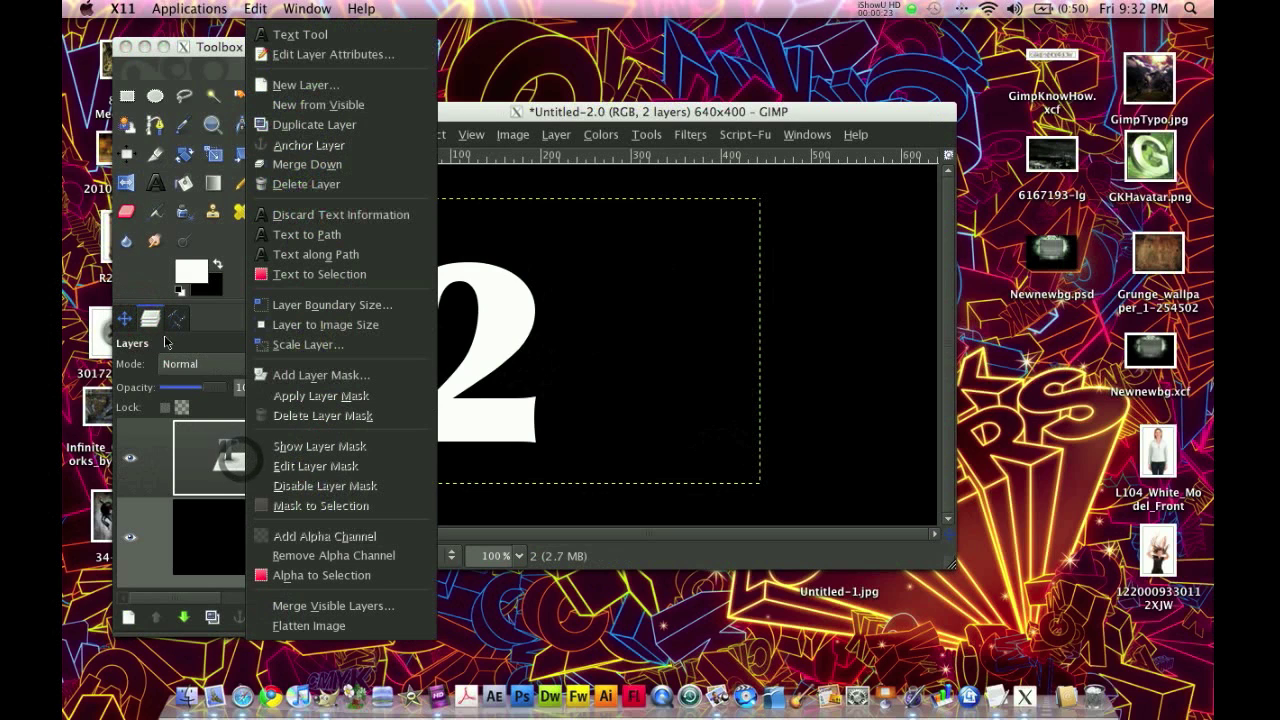
{"action": "left_click", "coordinate": [304, 576]}
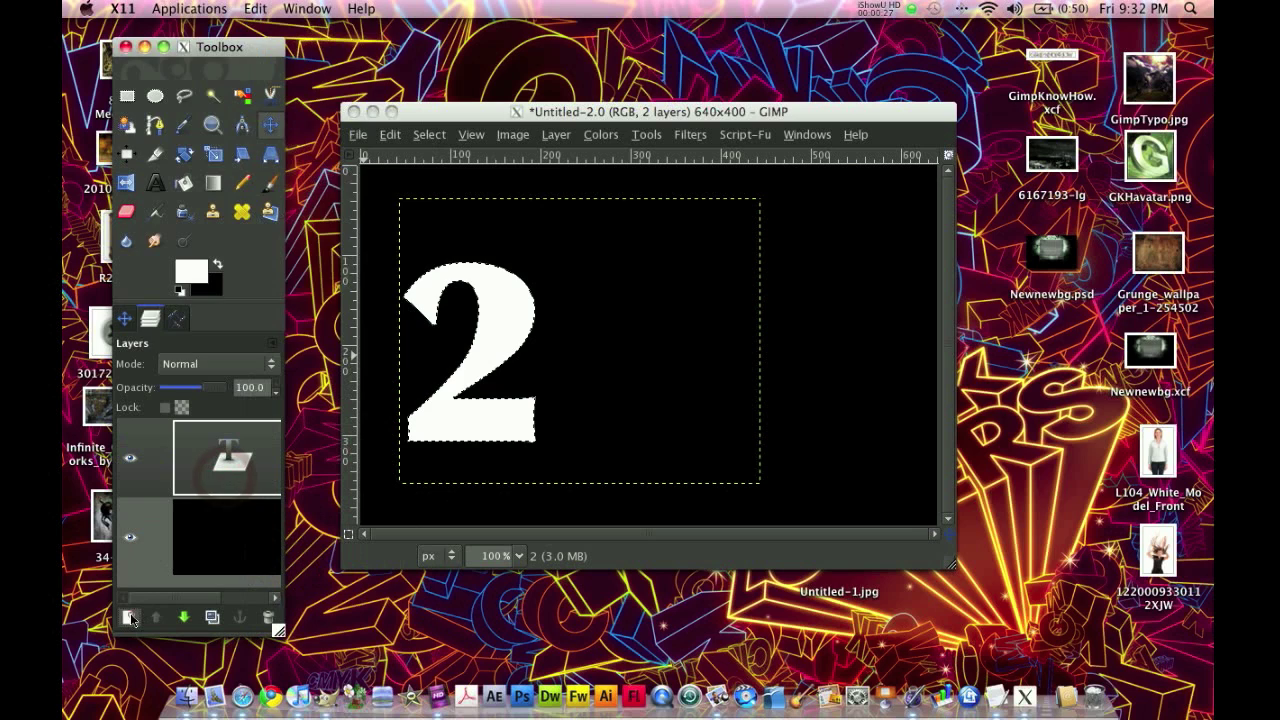
{"action": "left_click", "coordinate": [128, 616]}
{"action": "left_click", "coordinate": [270, 339]}
Fill the selected "2" with the linear Golden gradient using the Blend tool, running from its top to its bottom
{"action": "left_click", "coordinate": [208, 184]}
{"action": "left_click", "coordinate": [125, 318]}
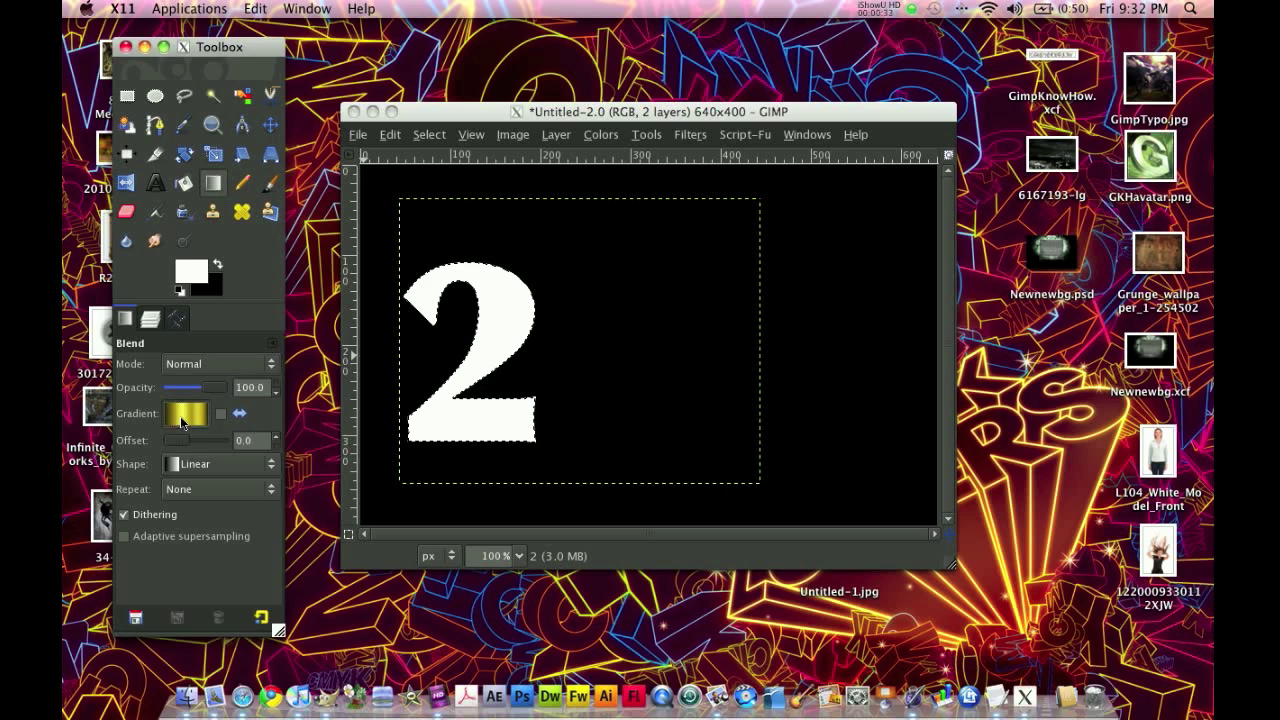
{"action": "left_click", "coordinate": [184, 413]}
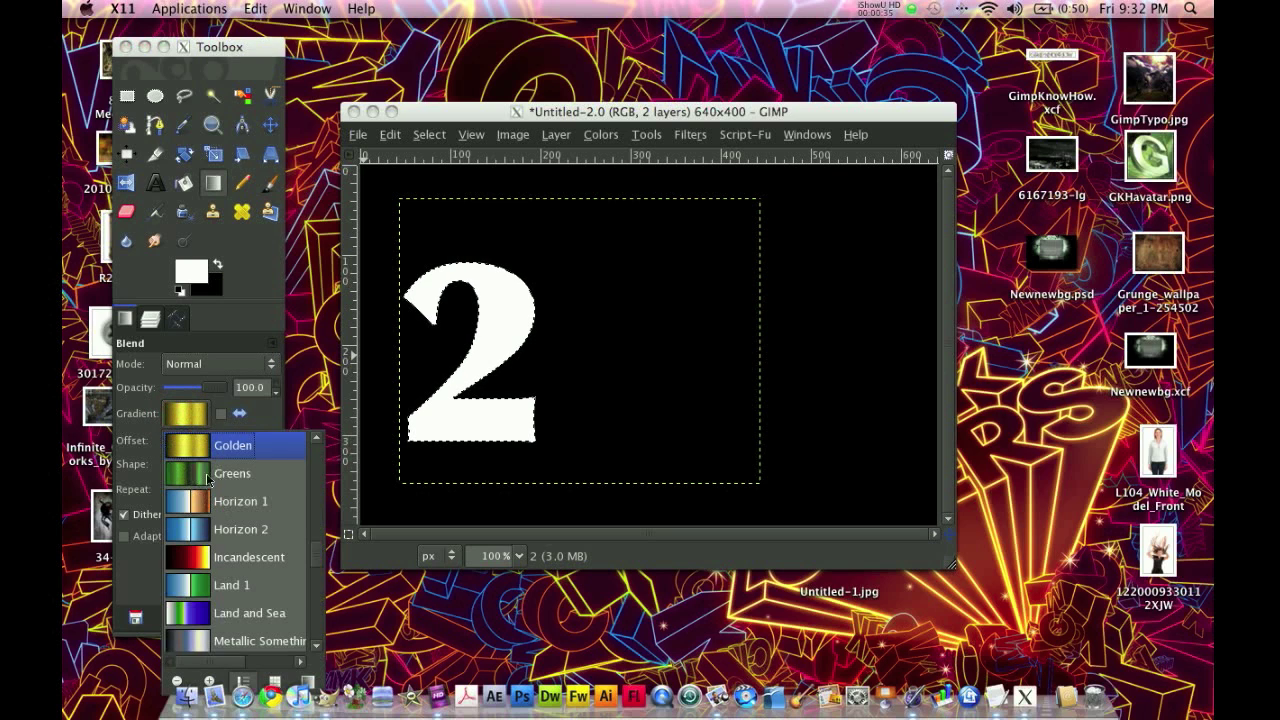
{"action": "left_click", "coordinate": [152, 470]}
{"action": "left_click_drag", "start_coordinate": [487, 245], "coordinate": [490, 450]}
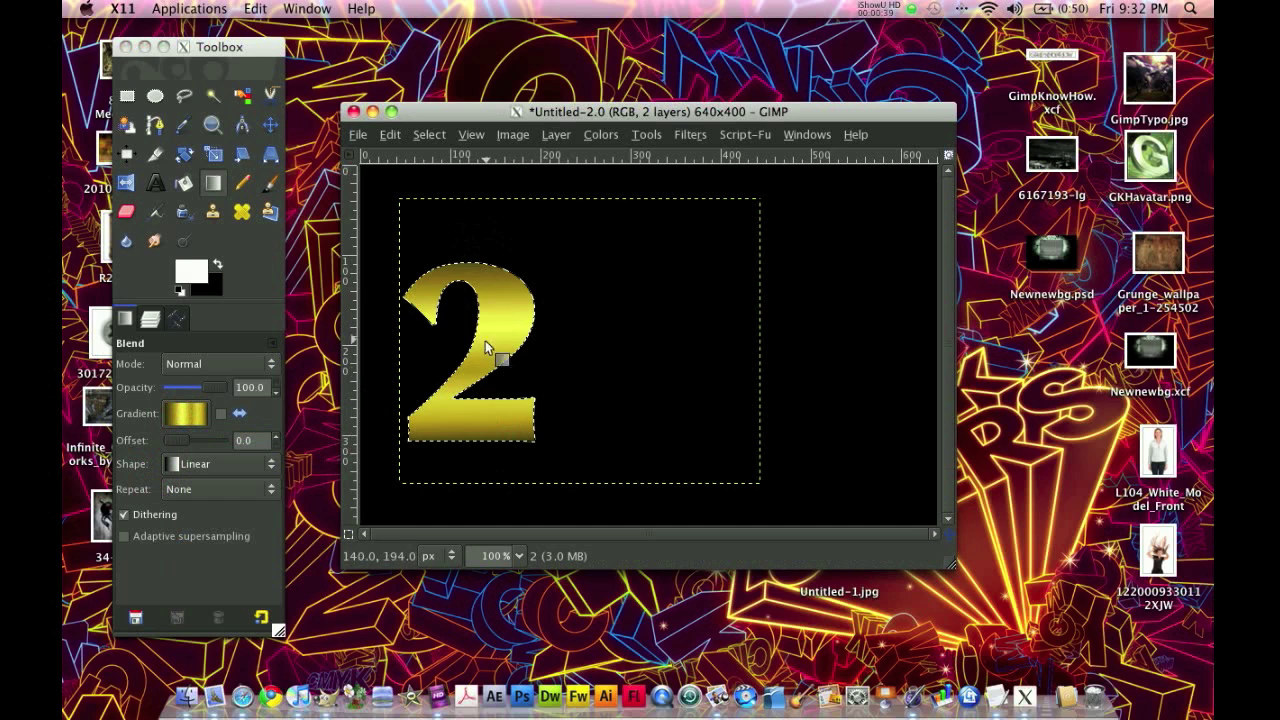
Shrink the selection of the "2" by 3 pixels
{"action": "left_click", "coordinate": [429, 134]}
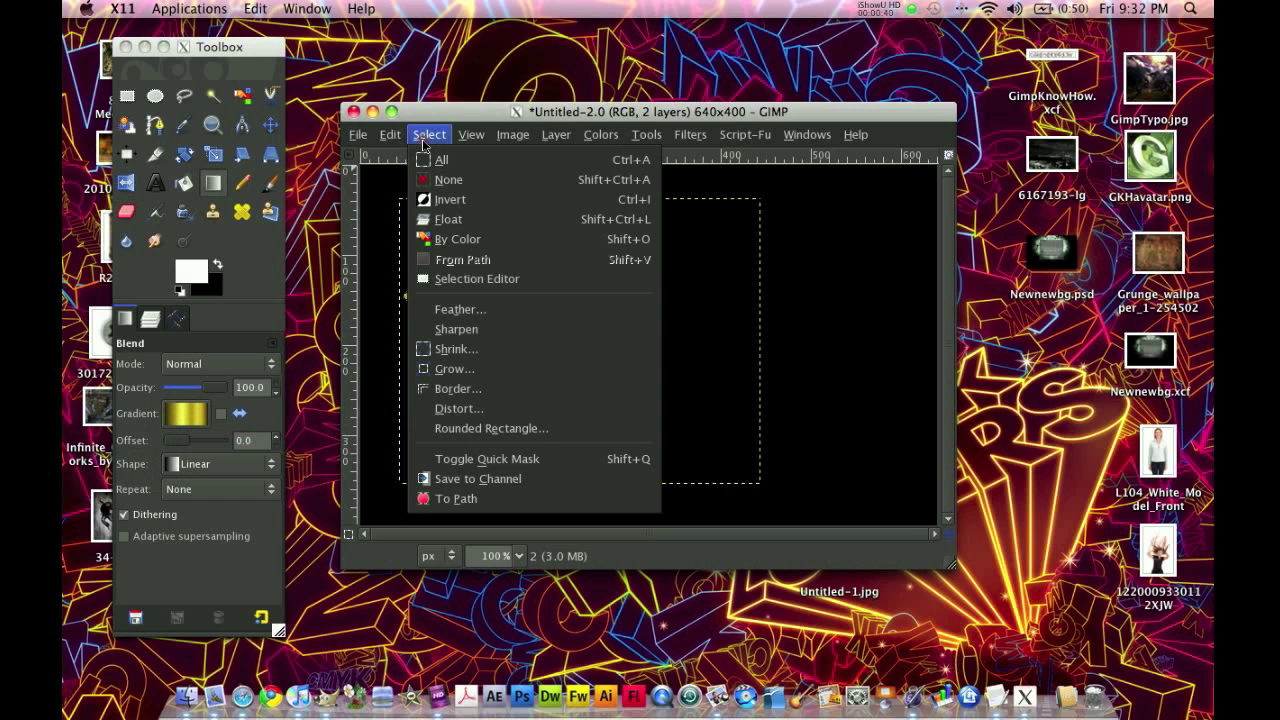
{"action": "left_click", "coordinate": [452, 349]}
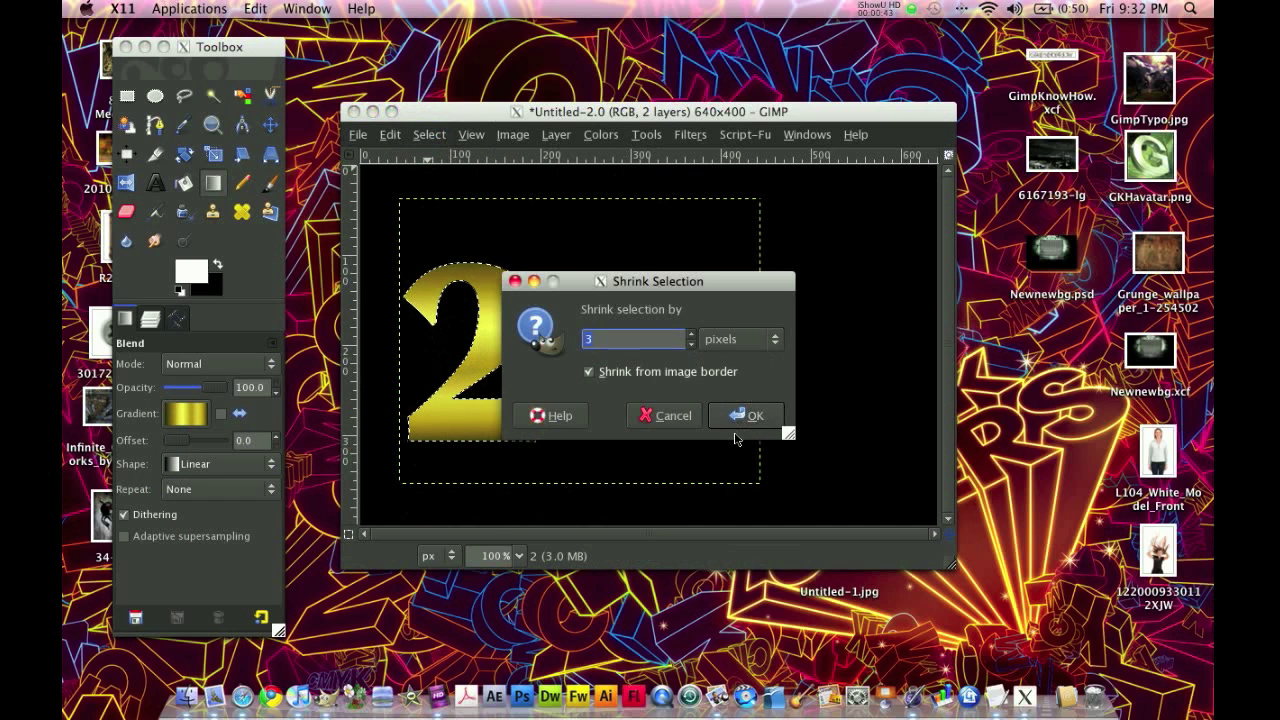
{"action": "left_click", "coordinate": [740, 415]}
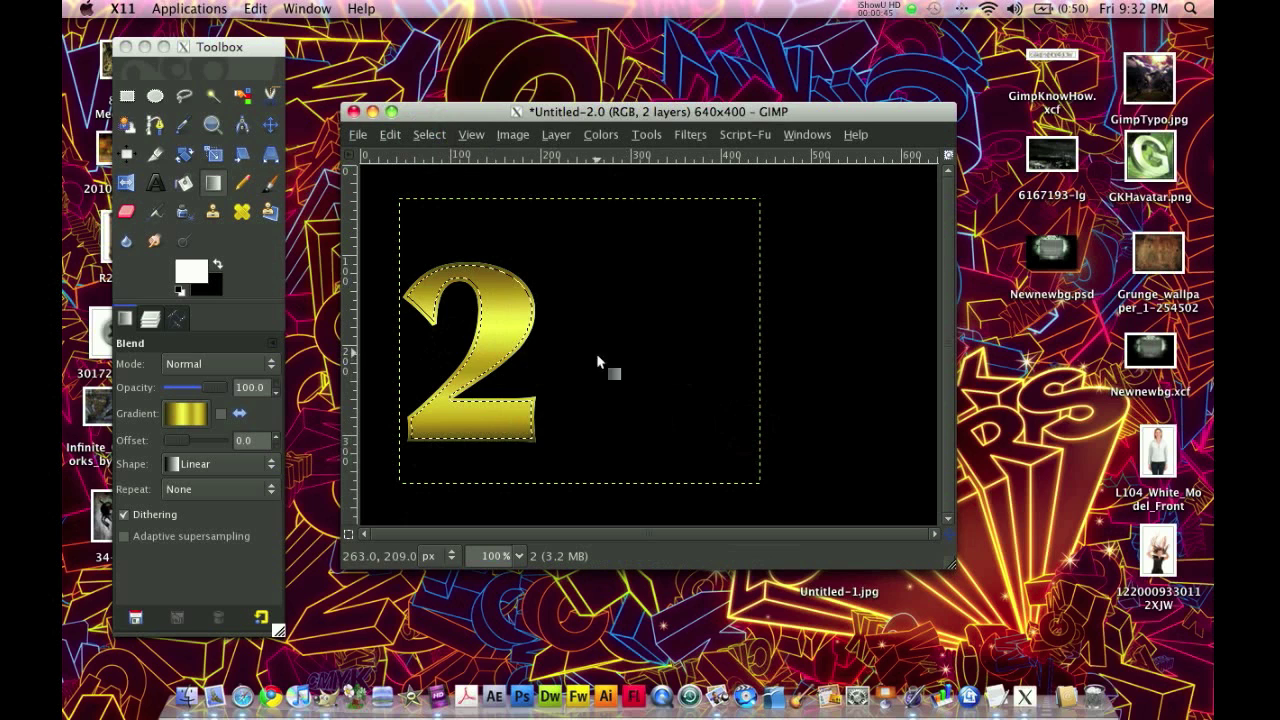
{"action": "left_click_drag", "start_coordinate": [488, 298], "coordinate": [540, 313]}
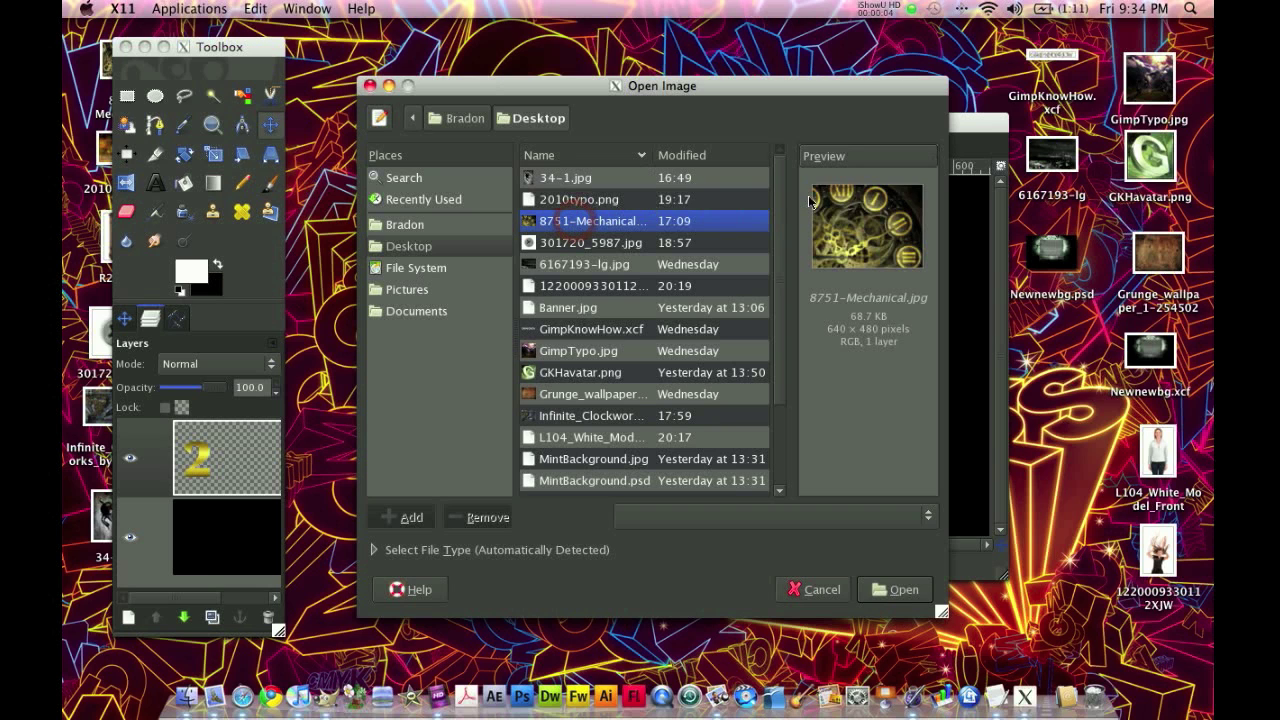
Bring in 8751-Mechanical.jpg as a new layer and position its gears over the selected "2"
{"action": "left_click", "coordinate": [895, 592]}
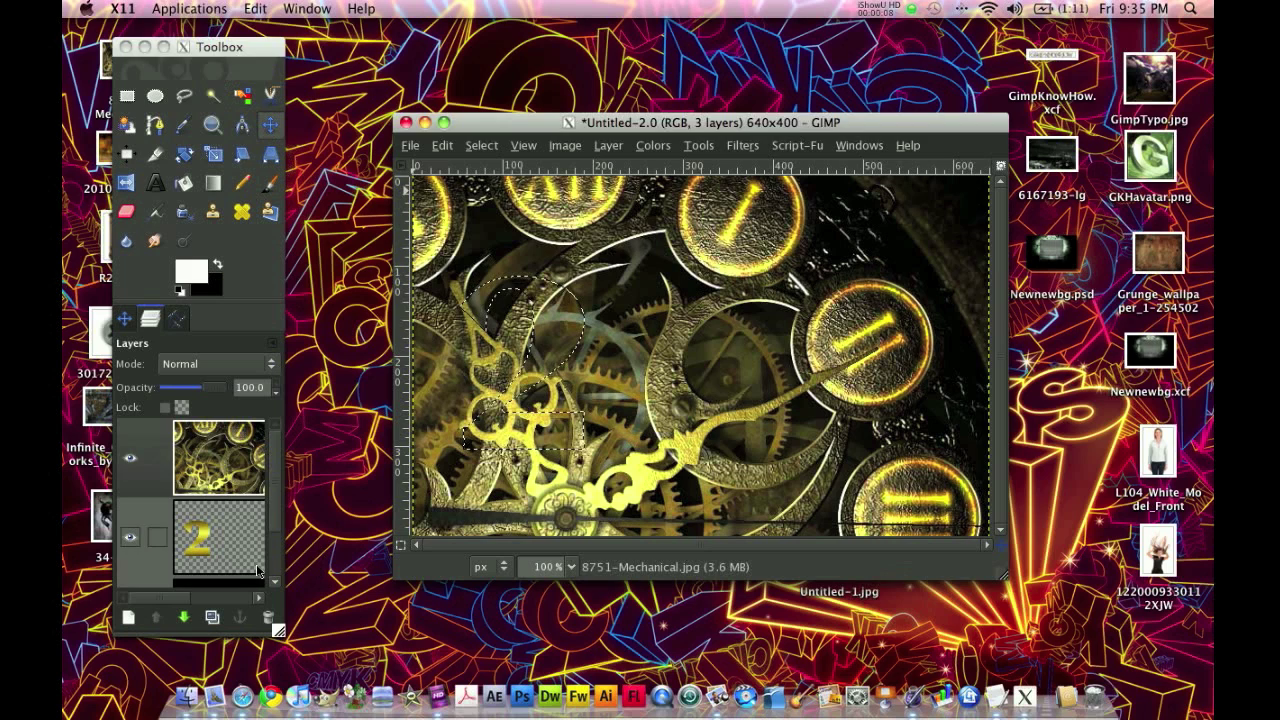
{"action": "left_click", "coordinate": [150, 458]}
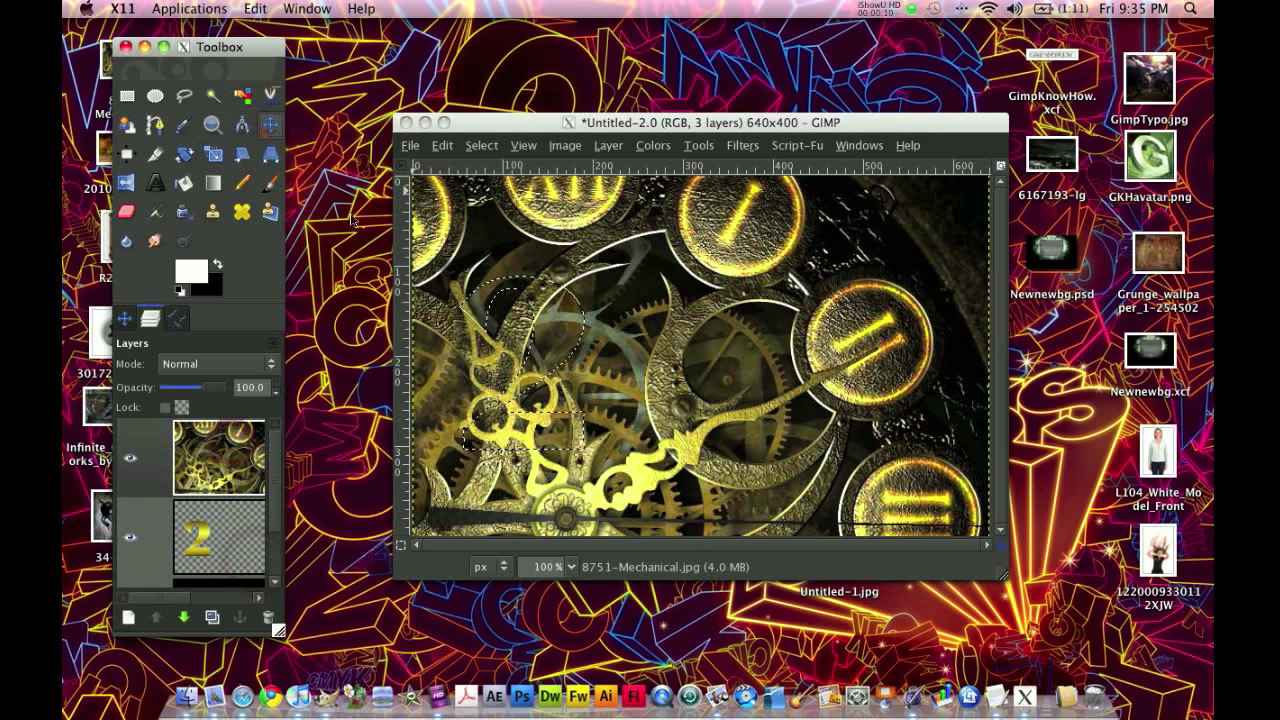
{"action": "left_click", "coordinate": [740, 474]}
{"action": "left_click_drag", "start_coordinate": [740, 474], "coordinate": [675, 436]}
{"action": "left_click_drag", "start_coordinate": [628, 348], "coordinate": [645, 370]}
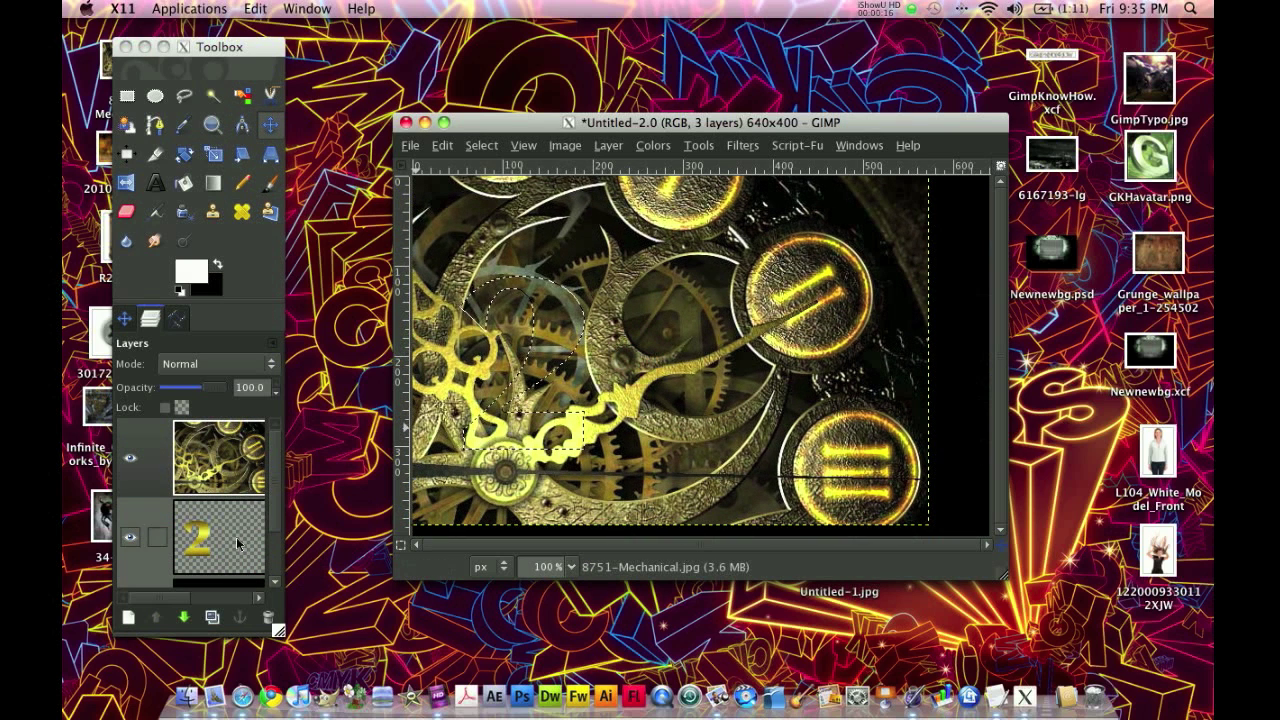
Add an alpha channel to the clockwork layer, cut away everything outside the "2" selection, and deselect
{"action": "right_click", "coordinate": [240, 457]}
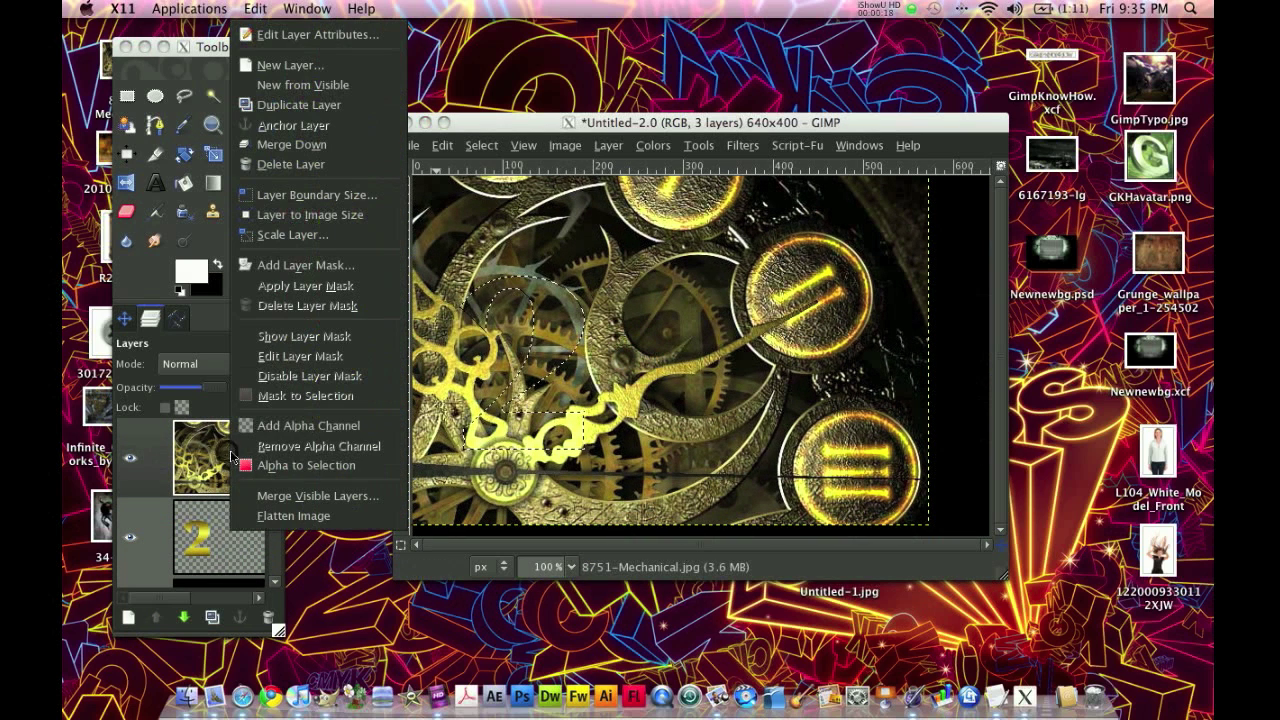
{"action": "left_click", "coordinate": [275, 425]}
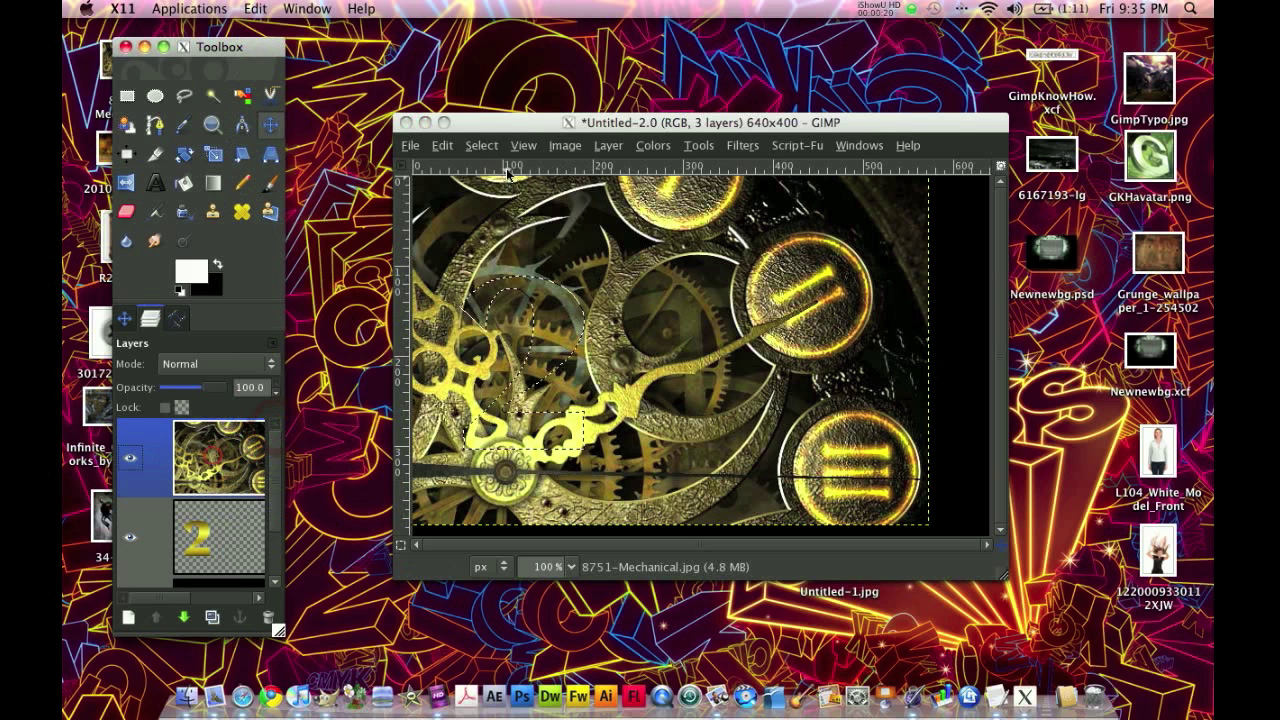
{"action": "left_click", "coordinate": [484, 146]}
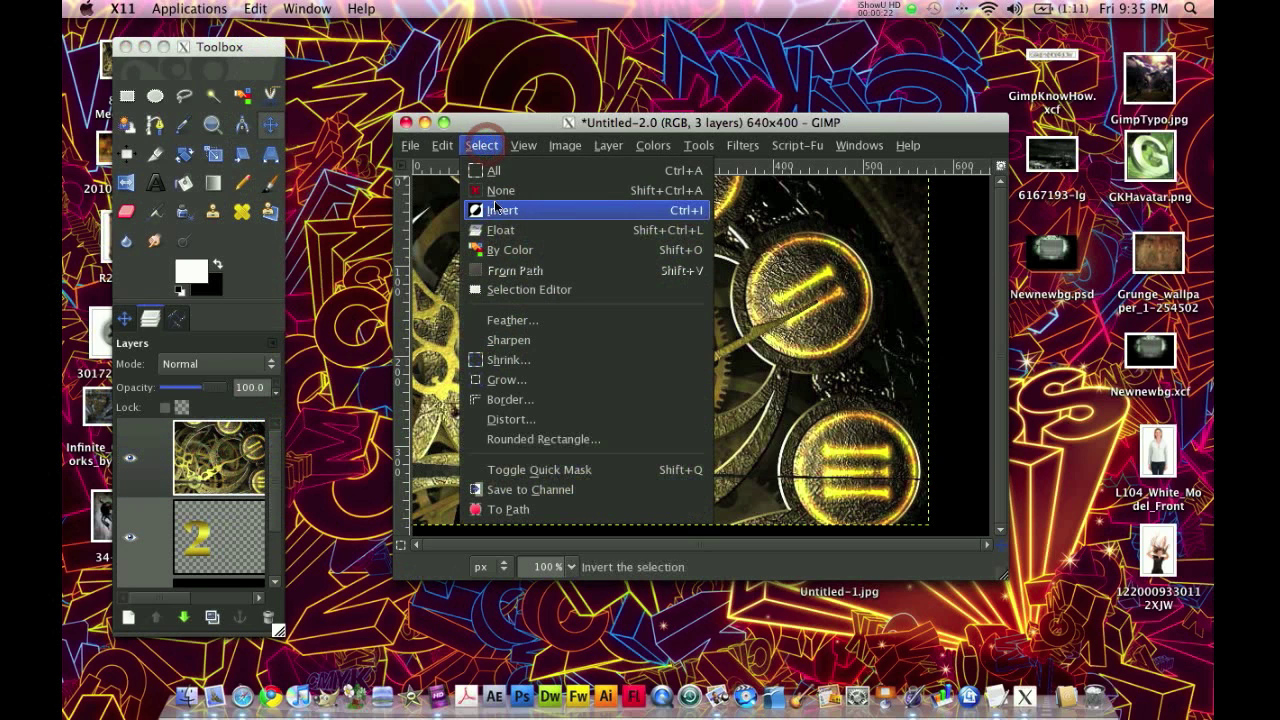
{"action": "left_click", "coordinate": [493, 204]}
{"action": "left_click", "coordinate": [442, 145]}
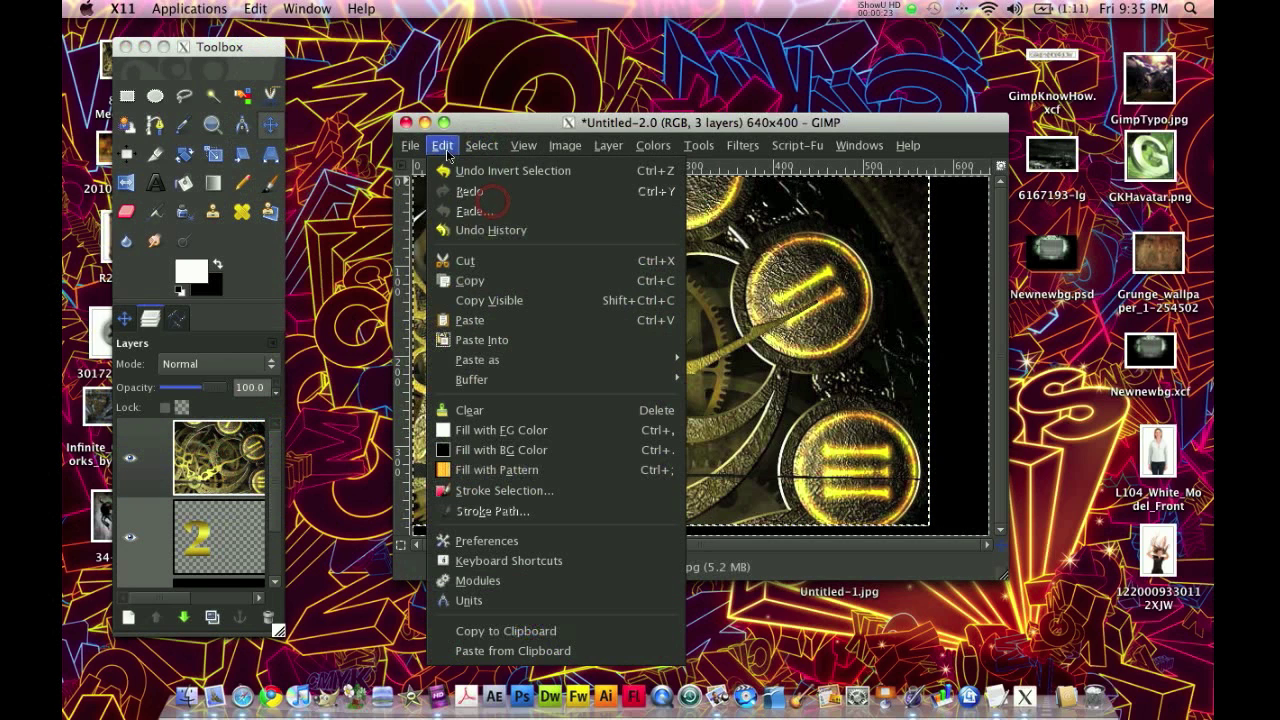
{"action": "left_click", "coordinate": [475, 260]}
{"action": "left_click", "coordinate": [481, 145]}
{"action": "left_click", "coordinate": [490, 188]}
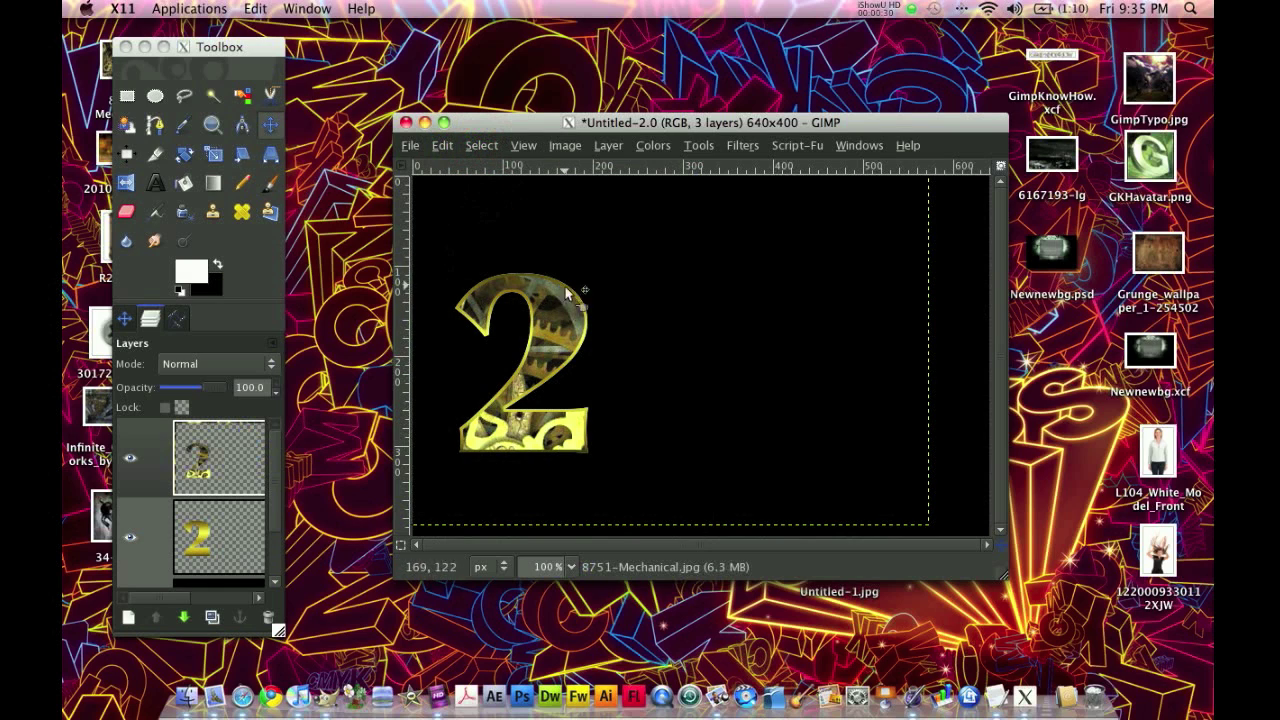
Cut the clockwork layer's shape out of the golden "2" layer, deselect, and move the golden layer above the clockwork
{"action": "right_click", "coordinate": [243, 490]}
{"action": "left_click", "coordinate": [232, 463]}
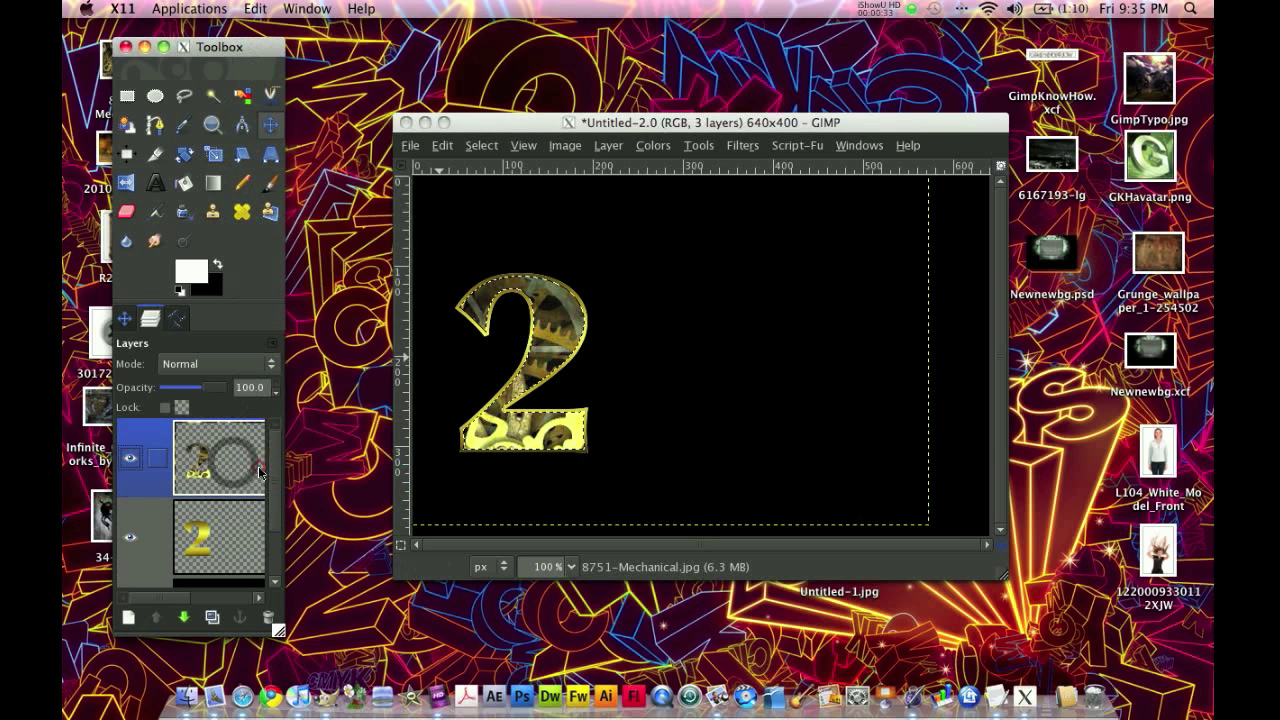
{"action": "left_click", "coordinate": [240, 551]}
{"action": "left_click", "coordinate": [441, 146]}
{"action": "left_click", "coordinate": [465, 261]}
{"action": "left_click", "coordinate": [479, 150]}
{"action": "left_click", "coordinate": [505, 189]}
{"action": "left_click", "coordinate": [231, 551]}
{"action": "left_click_drag", "start_coordinate": [231, 551], "coordinate": [228, 470]}
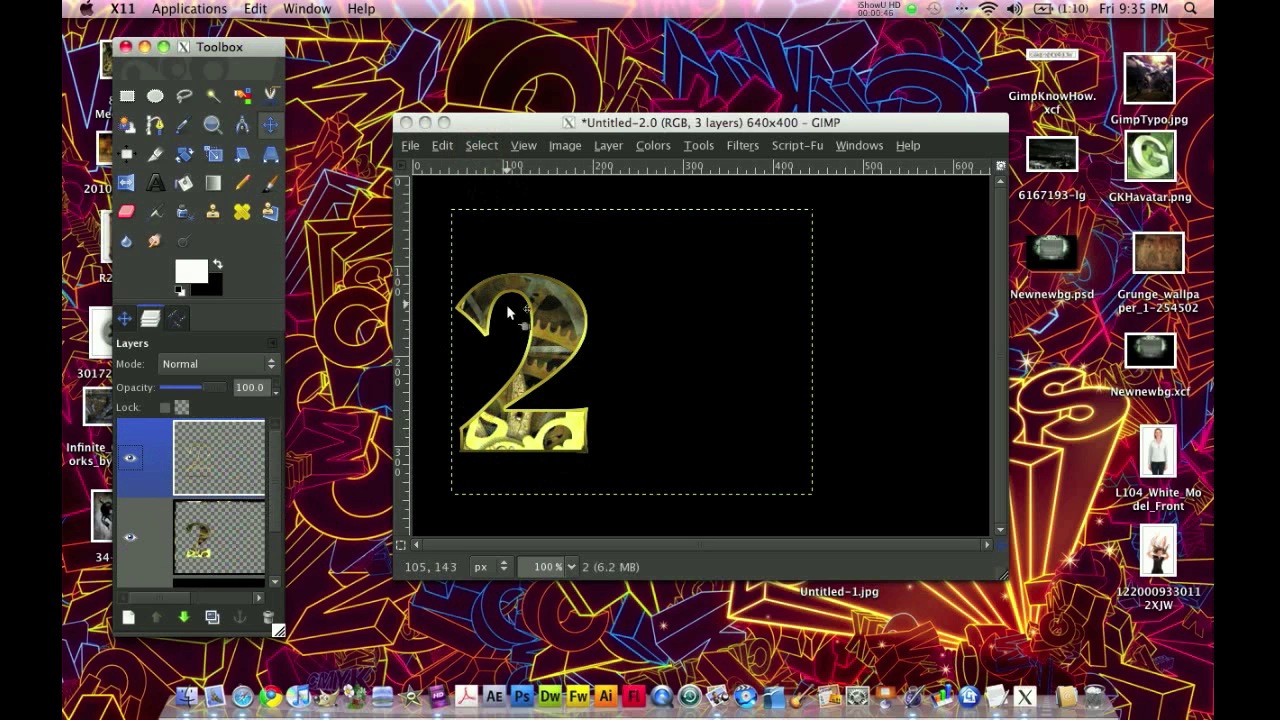
Apply a Bevel and Emboss layer effect to the golden outline using Inner Bevel, depth 2 and size 1
{"action": "left_click", "coordinate": [801, 145]}
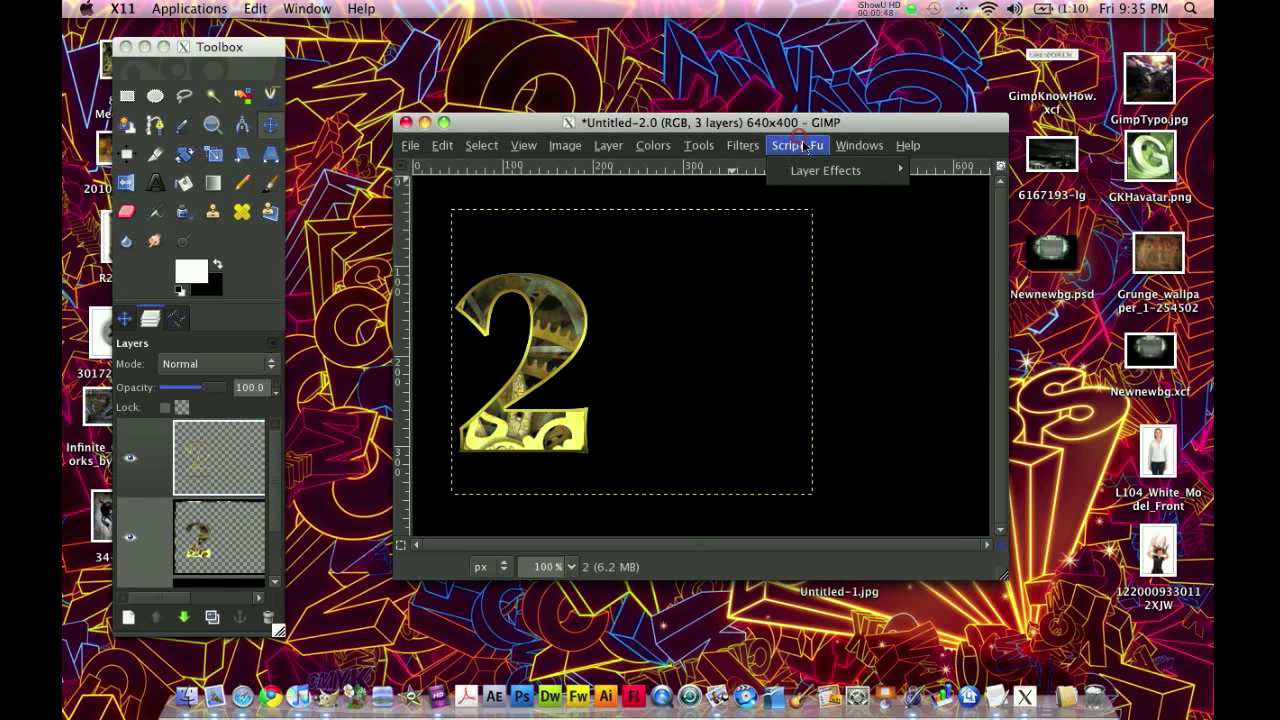
{"action": "mouse_move", "coordinate": [832, 169]}
{"action": "left_click", "coordinate": [940, 172]}
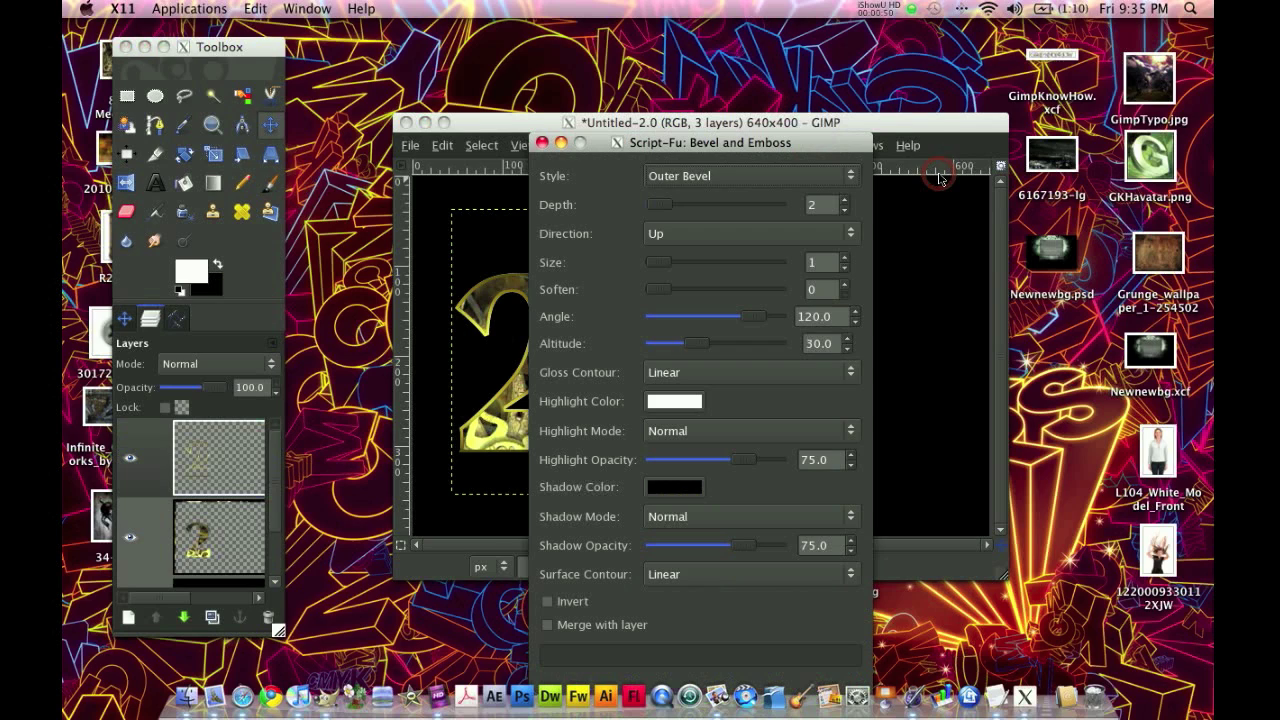
{"action": "left_click", "coordinate": [732, 176]}
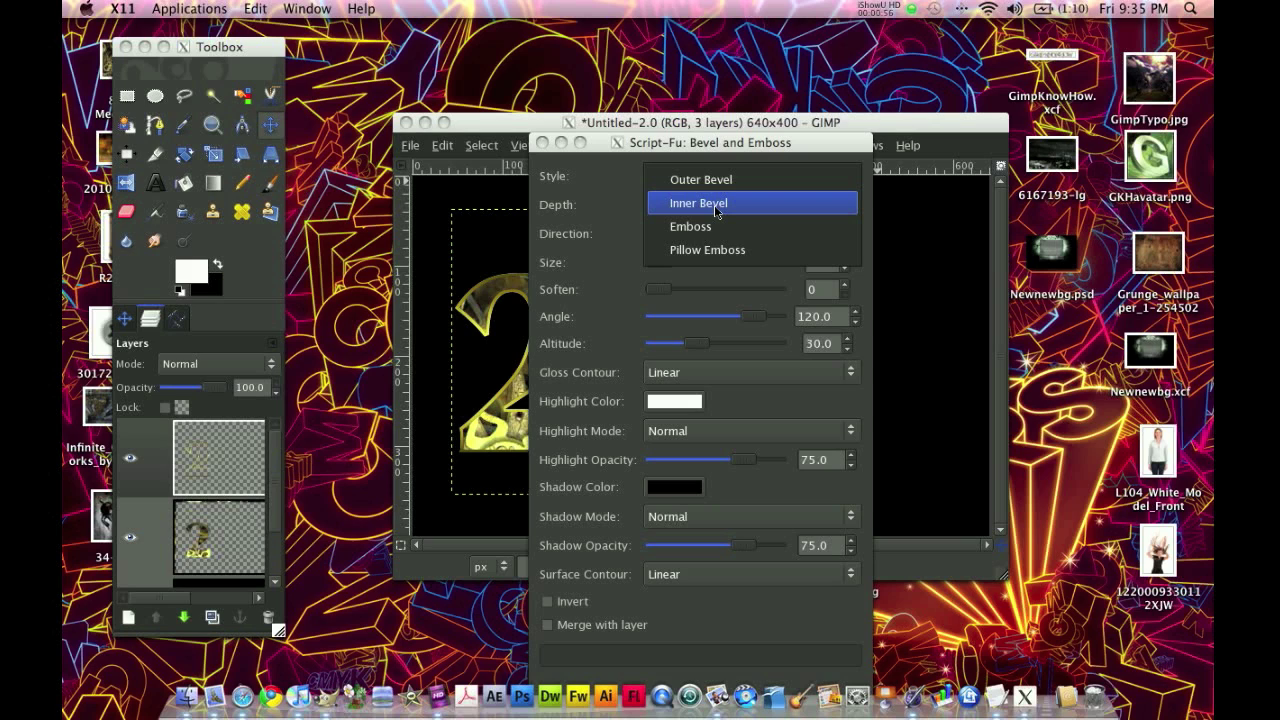
{"action": "left_click", "coordinate": [714, 204]}
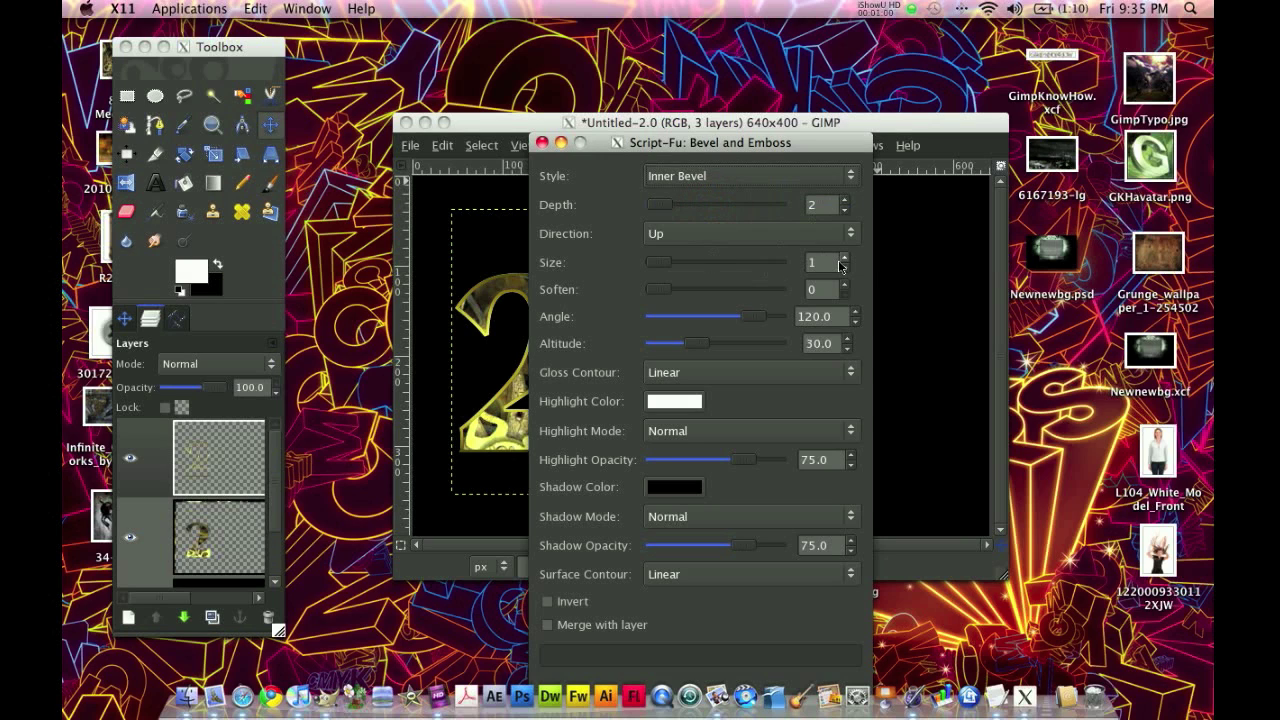
{"action": "left_click_drag", "start_coordinate": [662, 145], "coordinate": [709, 58]}
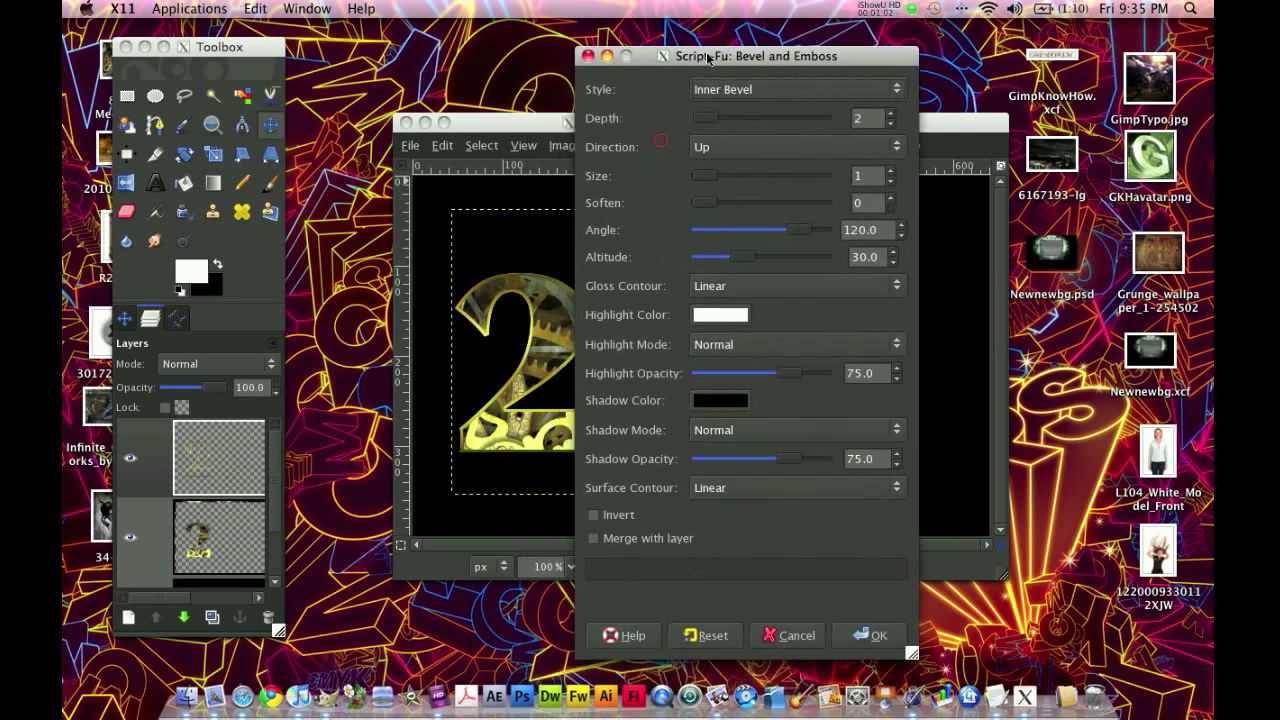
{"action": "left_click", "coordinate": [880, 637]}
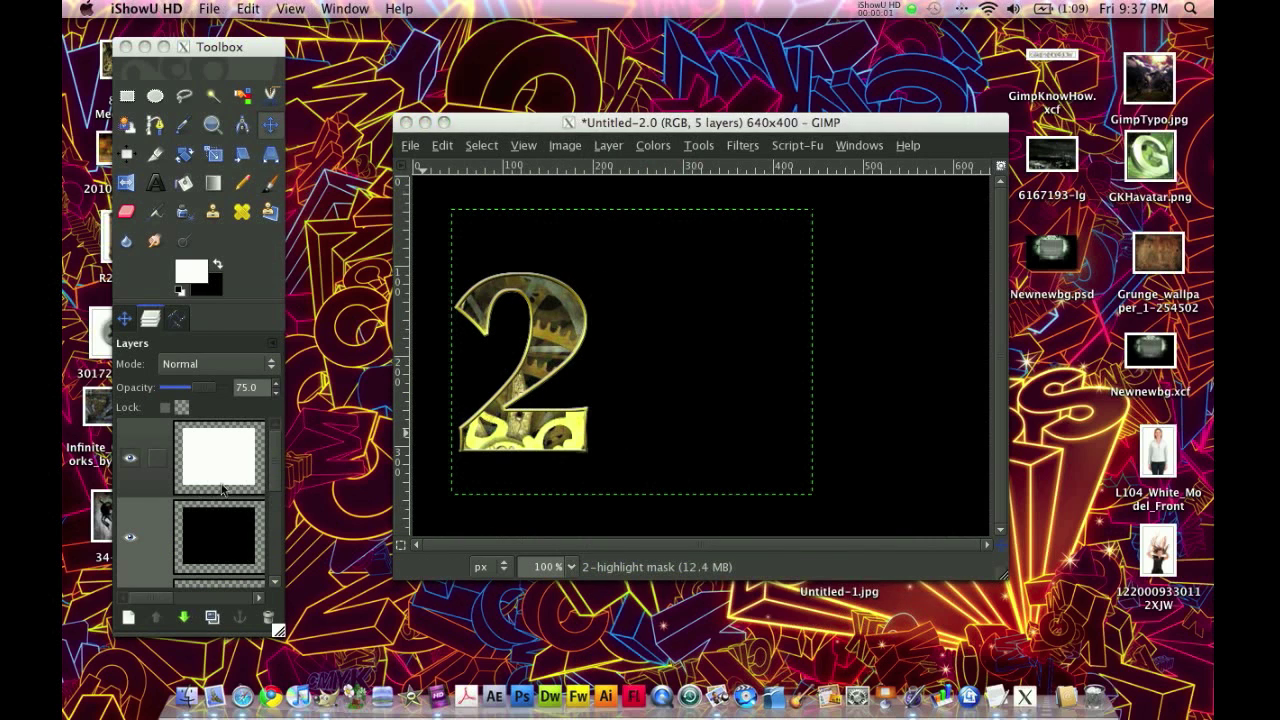
Merge the bevel's highlight and shadow layers down into the golden "2" outline layer
{"action": "scroll", "coordinate": [221, 487], "scroll_direction": "down", "scroll_amount": 3}
{"action": "scroll", "coordinate": [221, 487], "scroll_direction": "up", "scroll_amount": 2}
{"action": "right_click", "coordinate": [228, 458]}
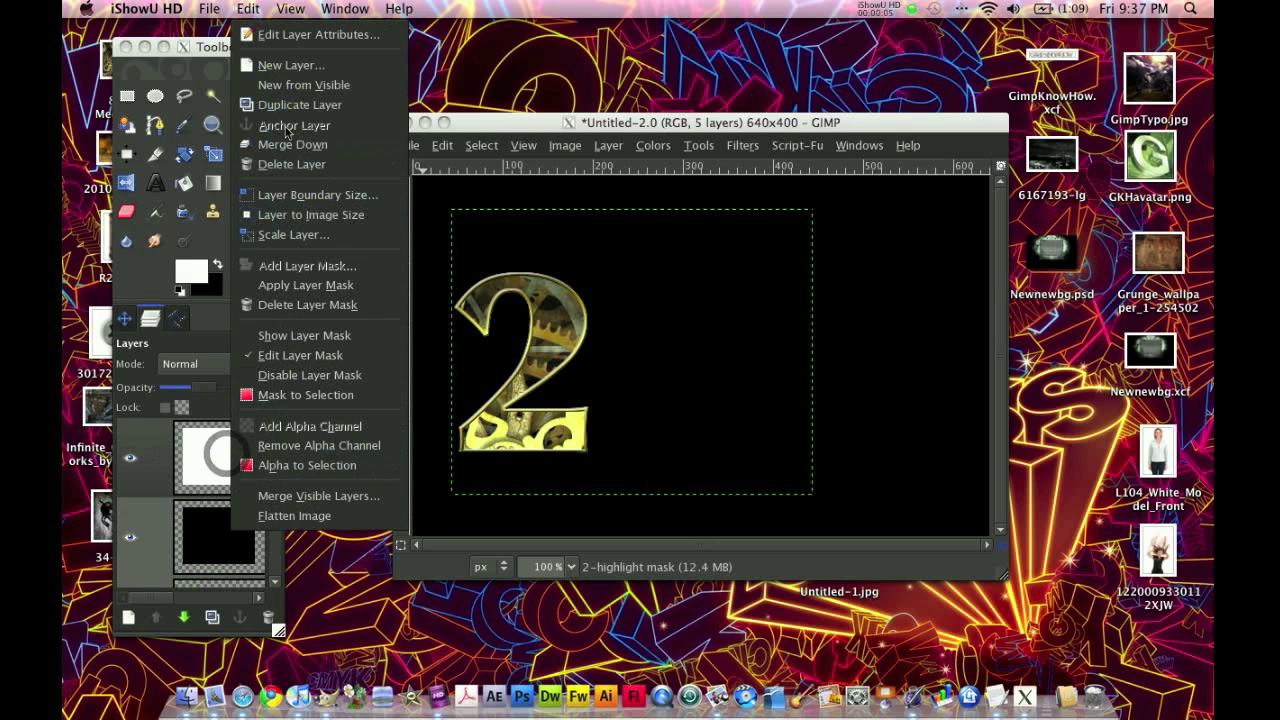
{"action": "left_click", "coordinate": [292, 144]}
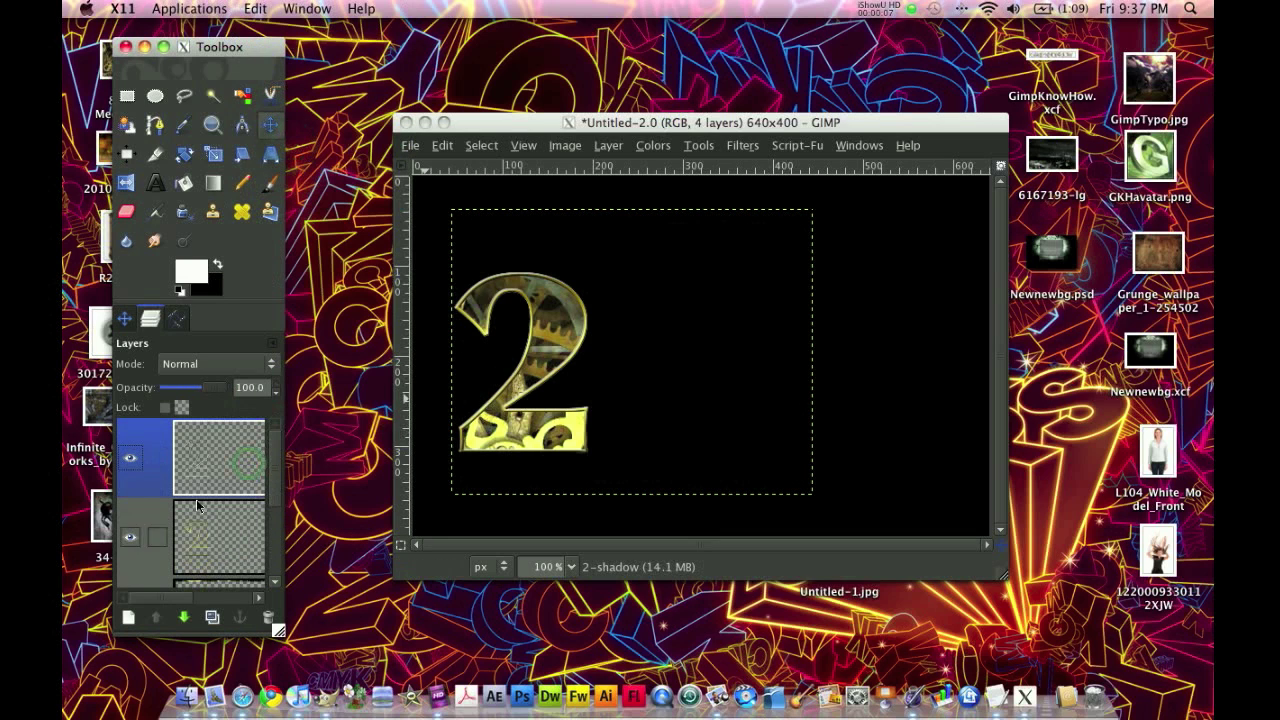
{"action": "right_click", "coordinate": [229, 474]}
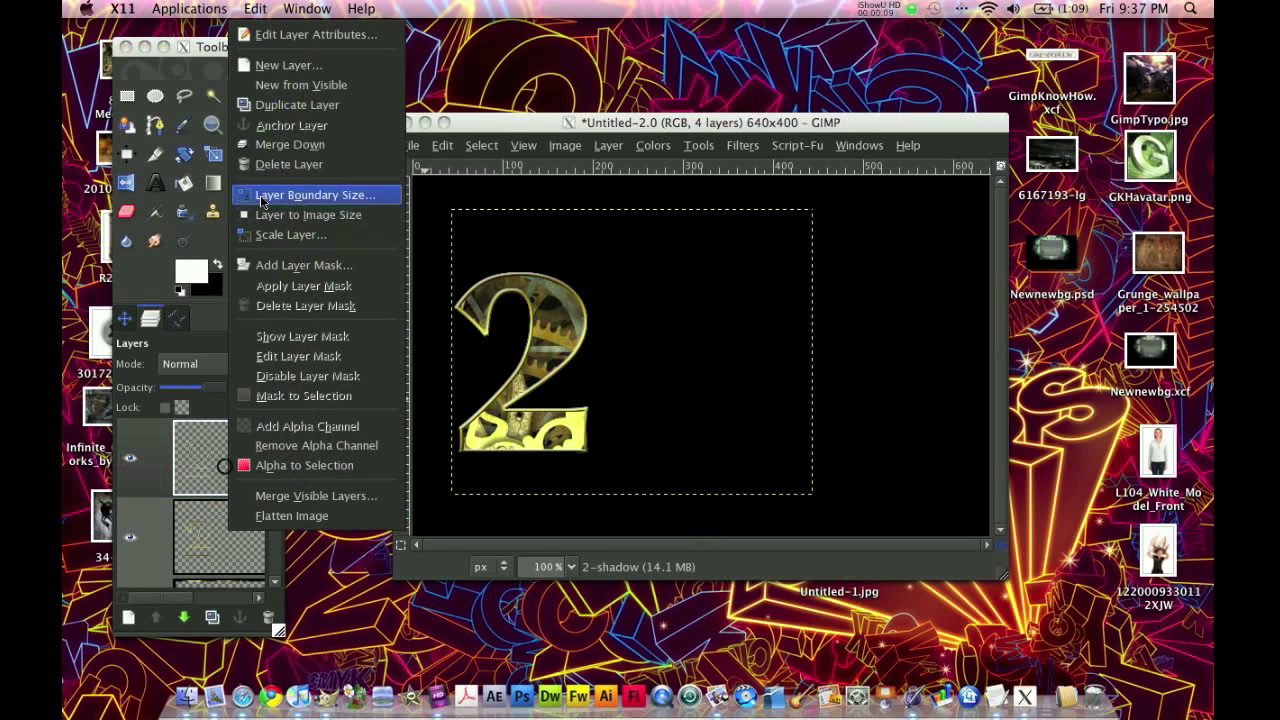
{"action": "left_click", "coordinate": [264, 150]}
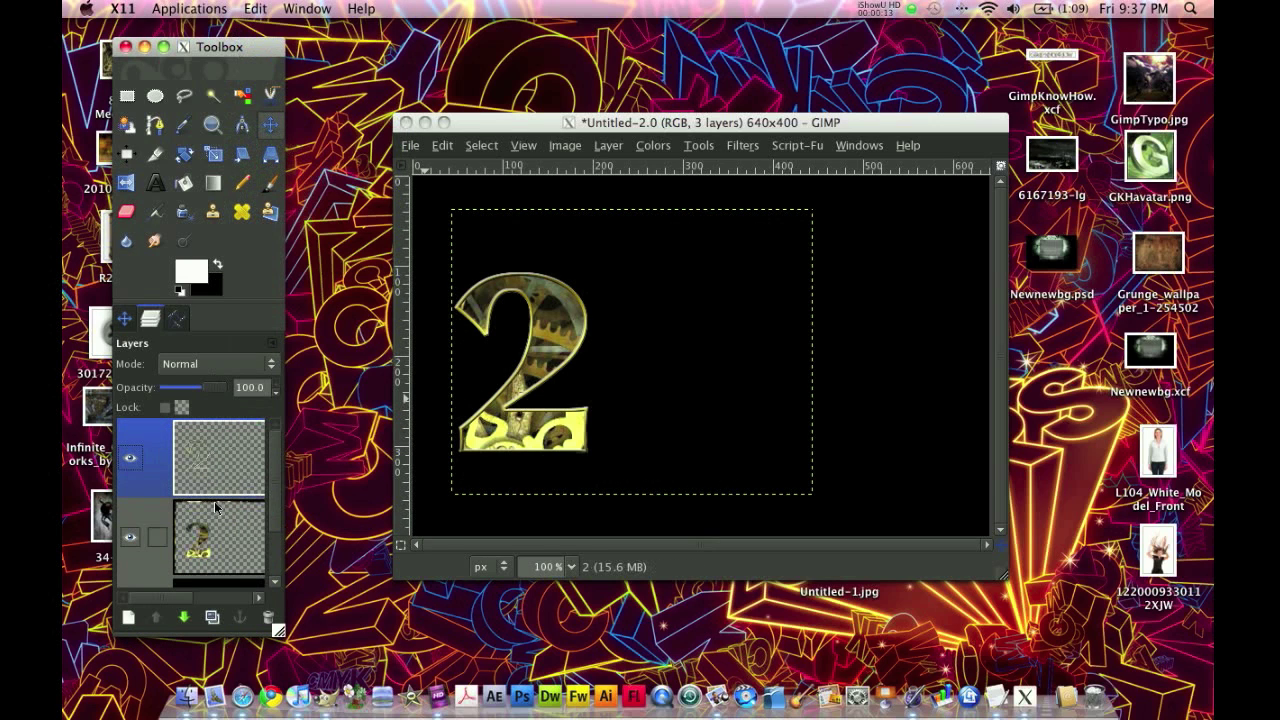
Select the clockwork layer's opaque shape and fill it with black on a new layer directly above the clockwork
{"action": "scroll", "coordinate": [228, 517], "scroll_direction": "down", "scroll_amount": 3}
{"action": "scroll", "coordinate": [229, 513], "scroll_direction": "up", "scroll_amount": 2}
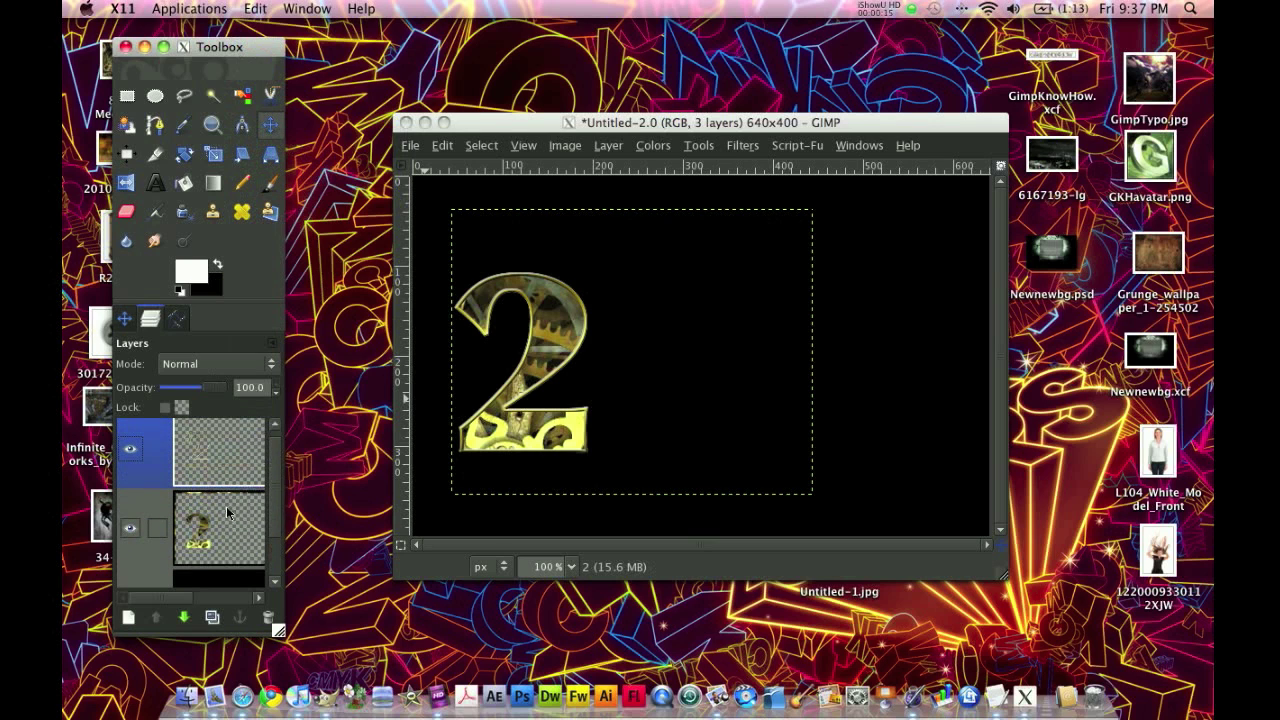
{"action": "right_click", "coordinate": [226, 529]}
{"action": "left_click", "coordinate": [262, 466]}
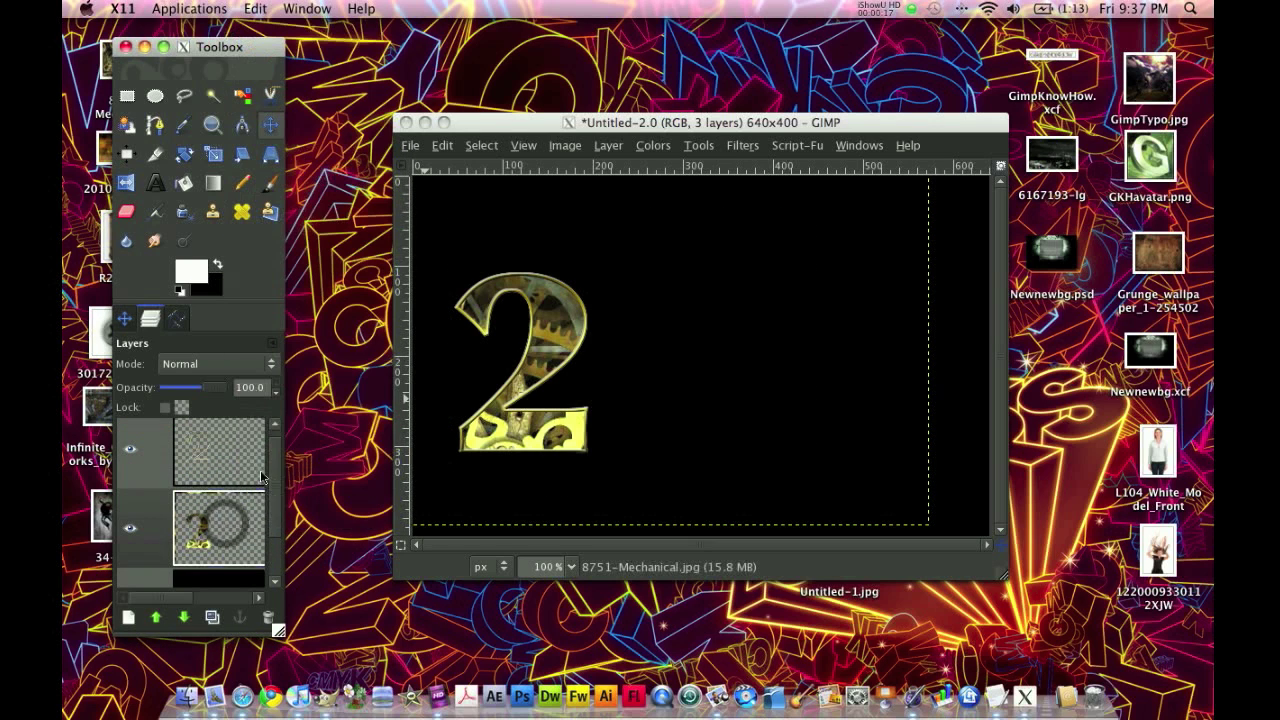
{"action": "left_click", "coordinate": [128, 617]}
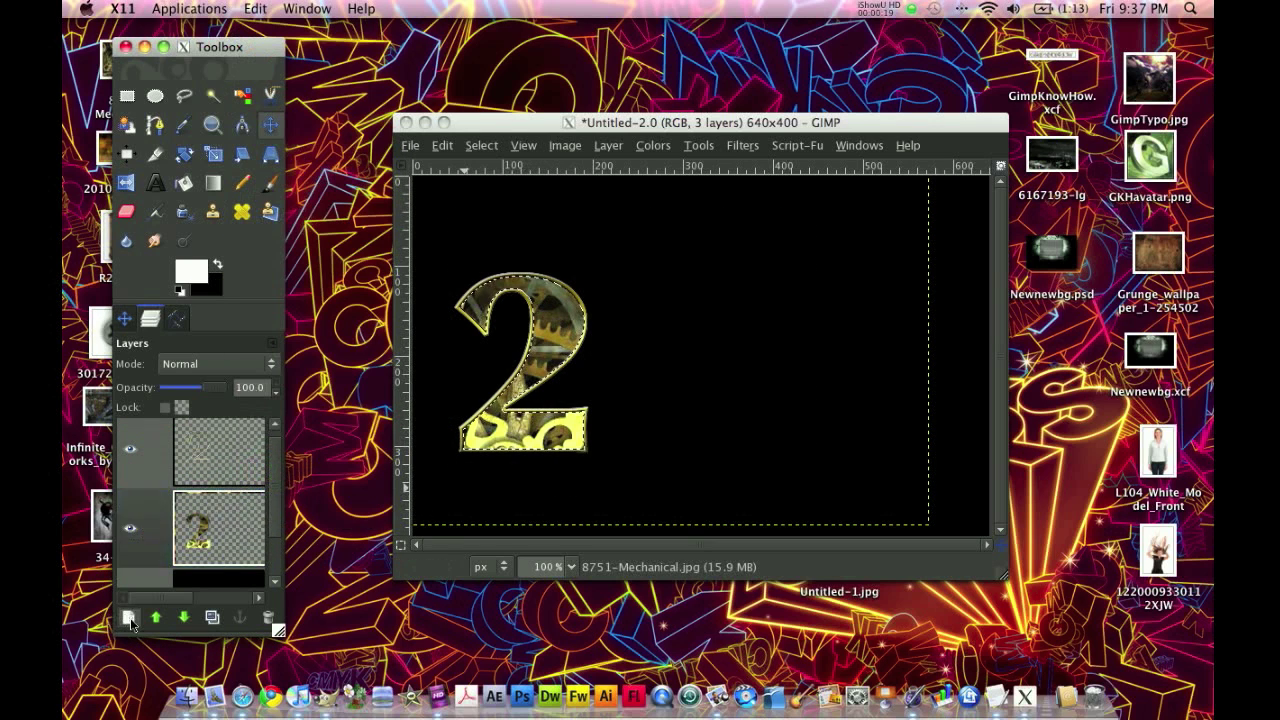
{"action": "left_click", "coordinate": [353, 340]}
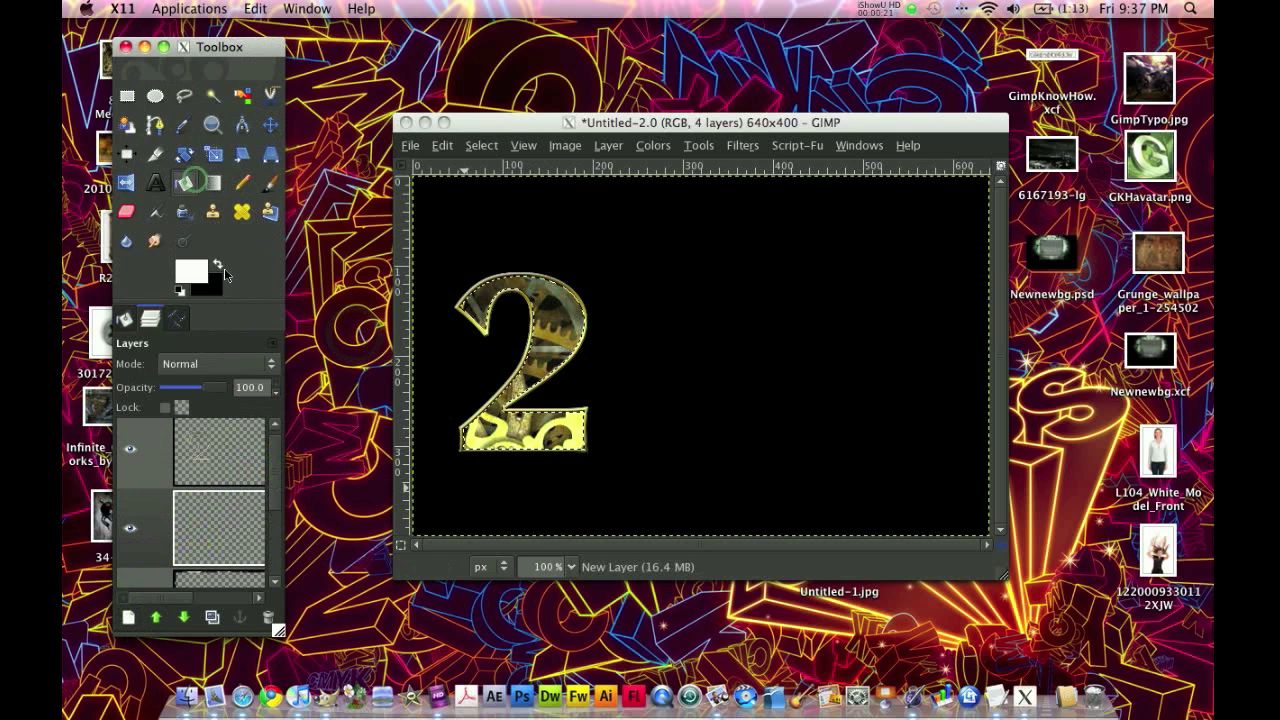
{"action": "left_click", "coordinate": [222, 270]}
{"action": "left_click", "coordinate": [543, 354]}
{"action": "left_click", "coordinate": [548, 350]}
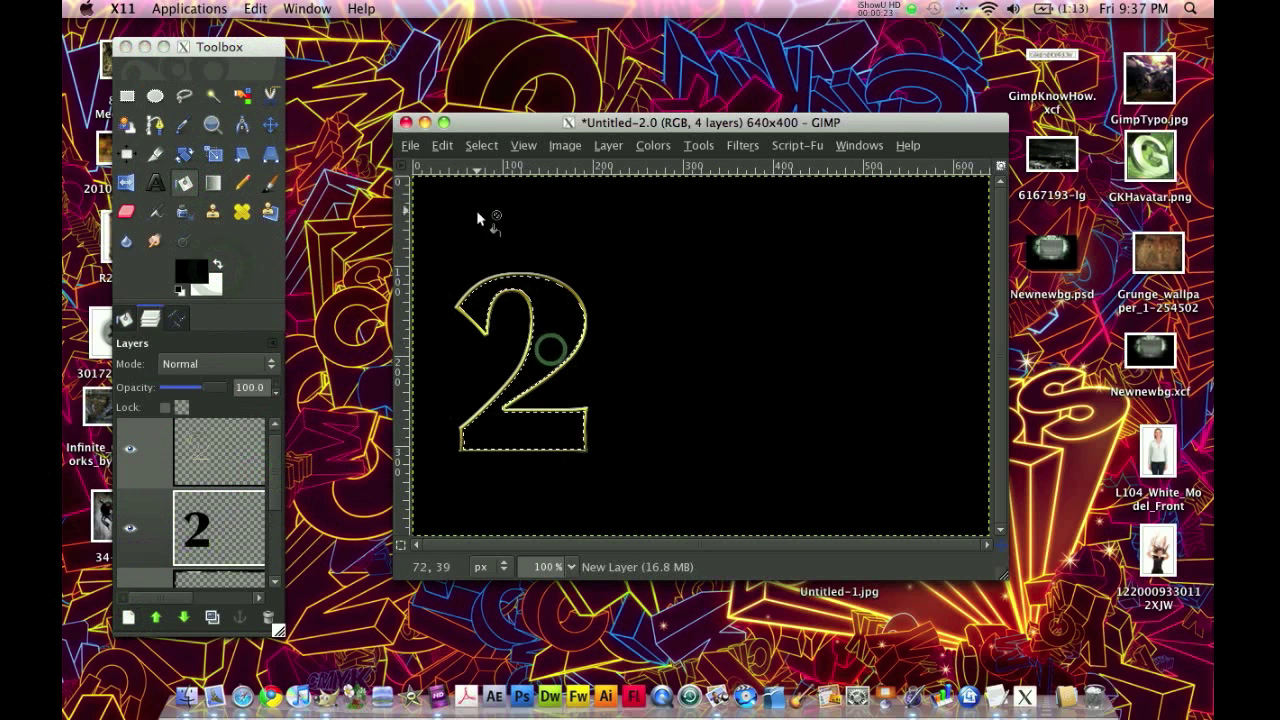
Shrink the selection, cut the black fill inside it so only a thin border is left, and deselect
{"action": "left_click", "coordinate": [481, 146]}
{"action": "left_click", "coordinate": [500, 337]}
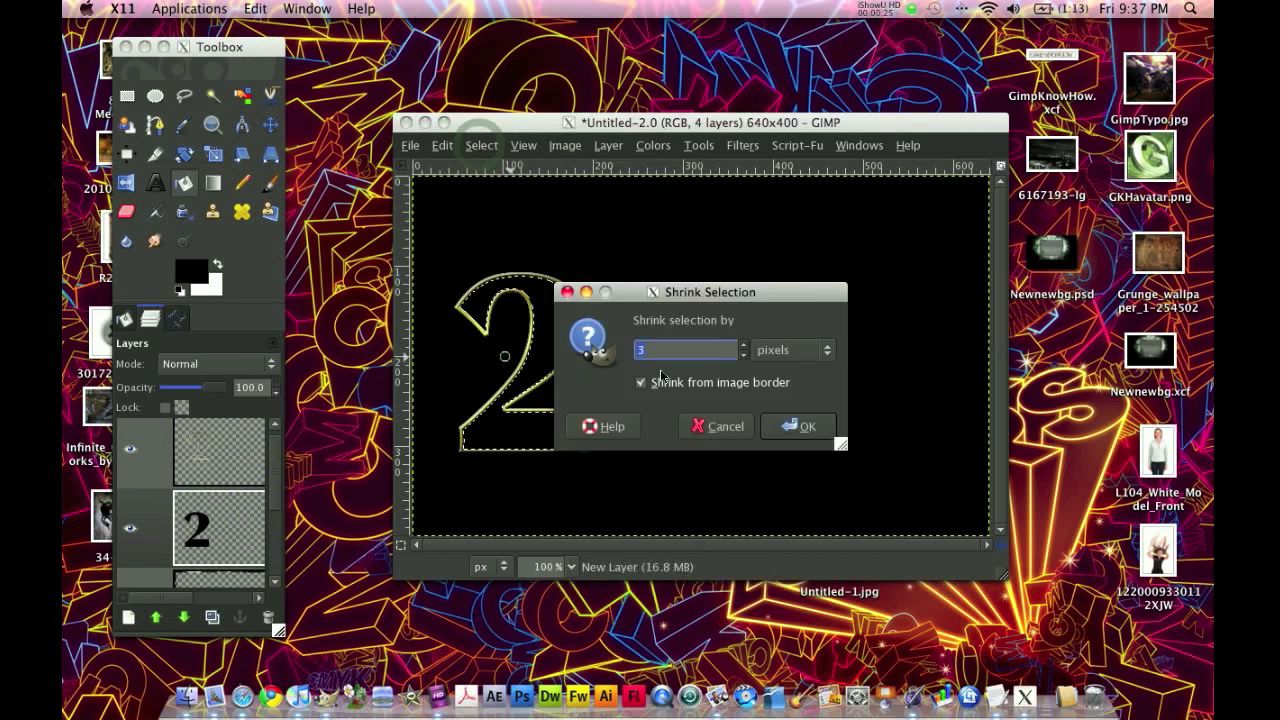
{"action": "left_click", "coordinate": [742, 346]}
{"action": "left_click", "coordinate": [800, 426]}
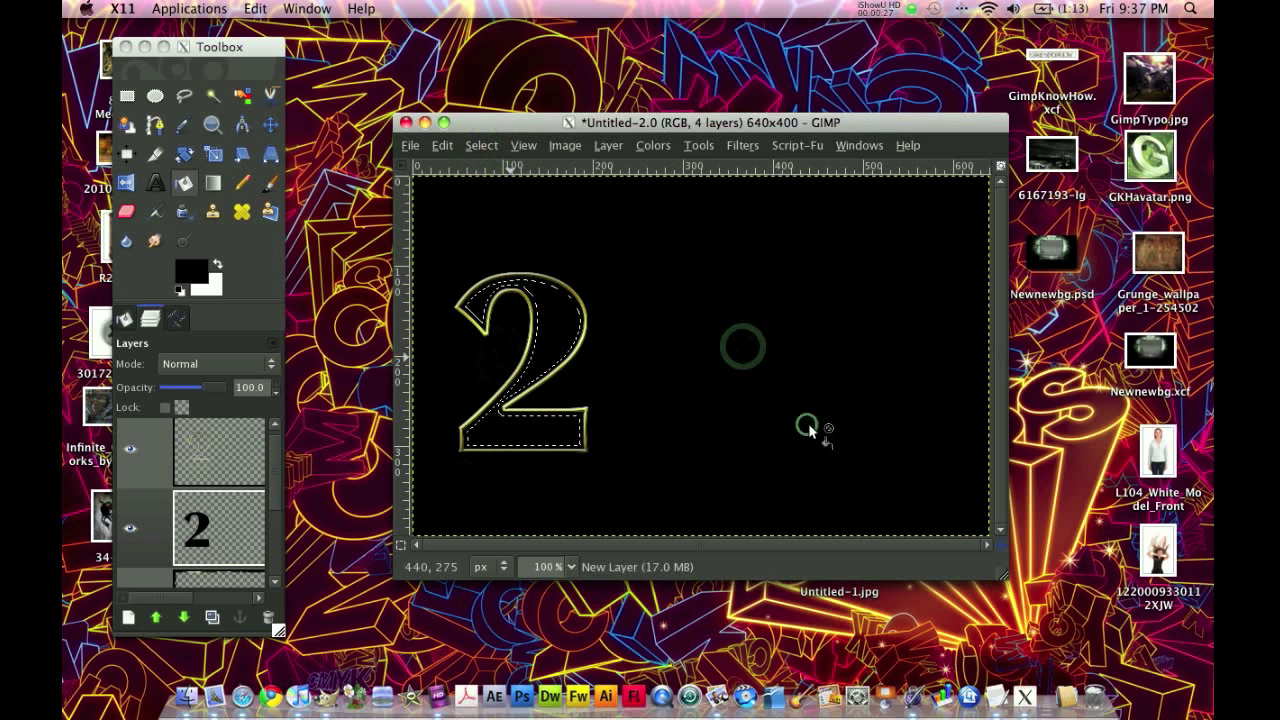
{"action": "left_click", "coordinate": [440, 146]}
{"action": "left_click", "coordinate": [468, 258]}
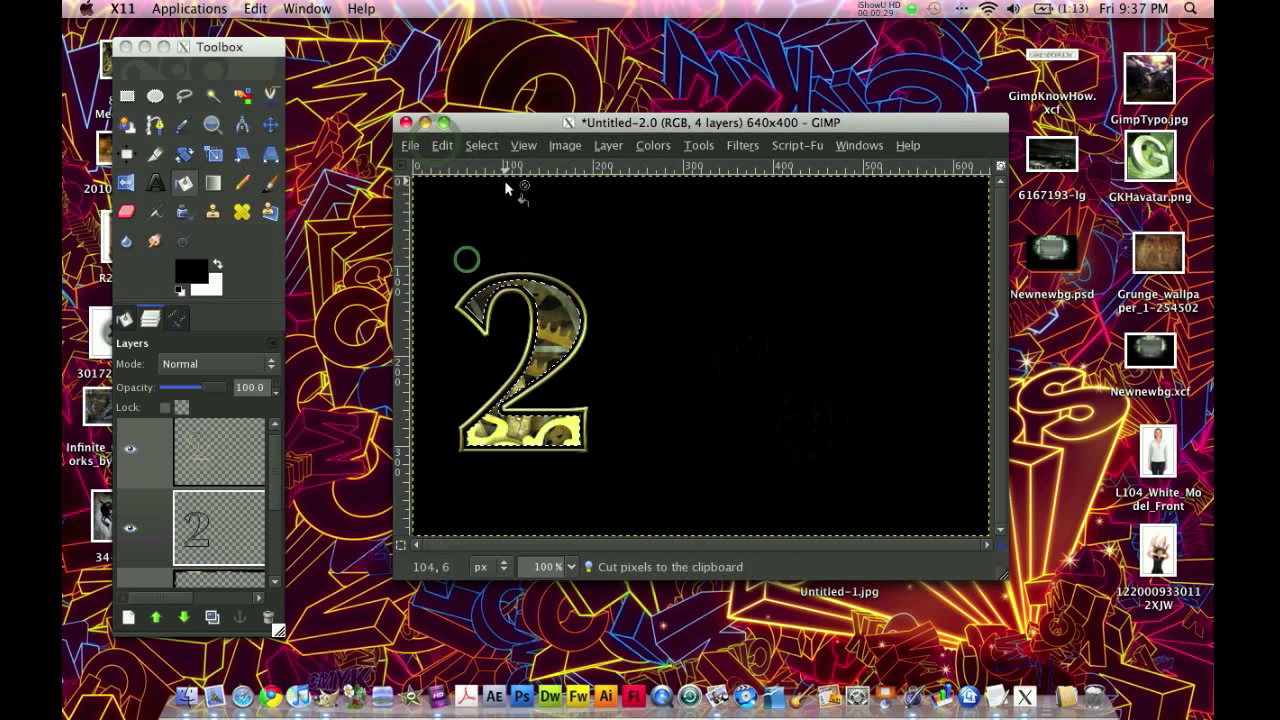
{"action": "left_click", "coordinate": [481, 146]}
{"action": "left_click", "coordinate": [490, 190]}
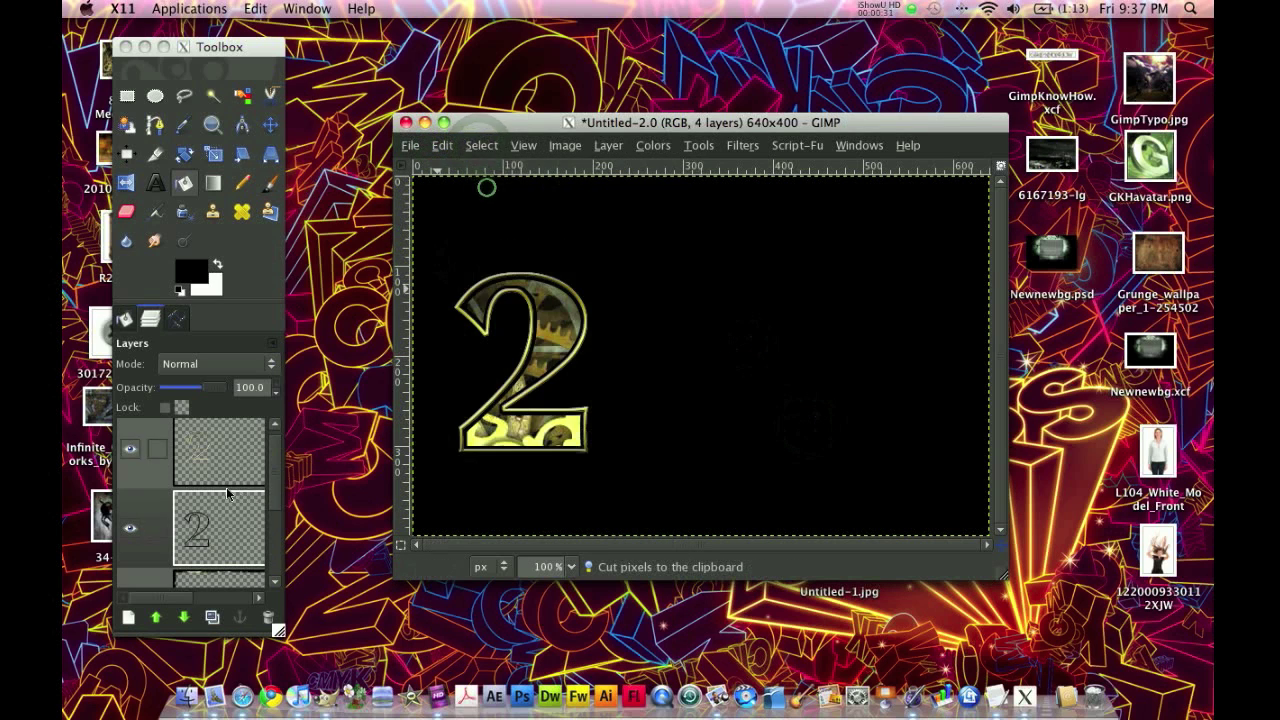
Limit the black border to the clockwork's shape with an alpha selection, apply a 5 px Gaussian Blur, and deselect
{"action": "scroll", "coordinate": [228, 494], "scroll_direction": "down", "scroll_amount": 1}
{"action": "right_click", "coordinate": [215, 530]}
{"action": "left_click", "coordinate": [272, 470]}
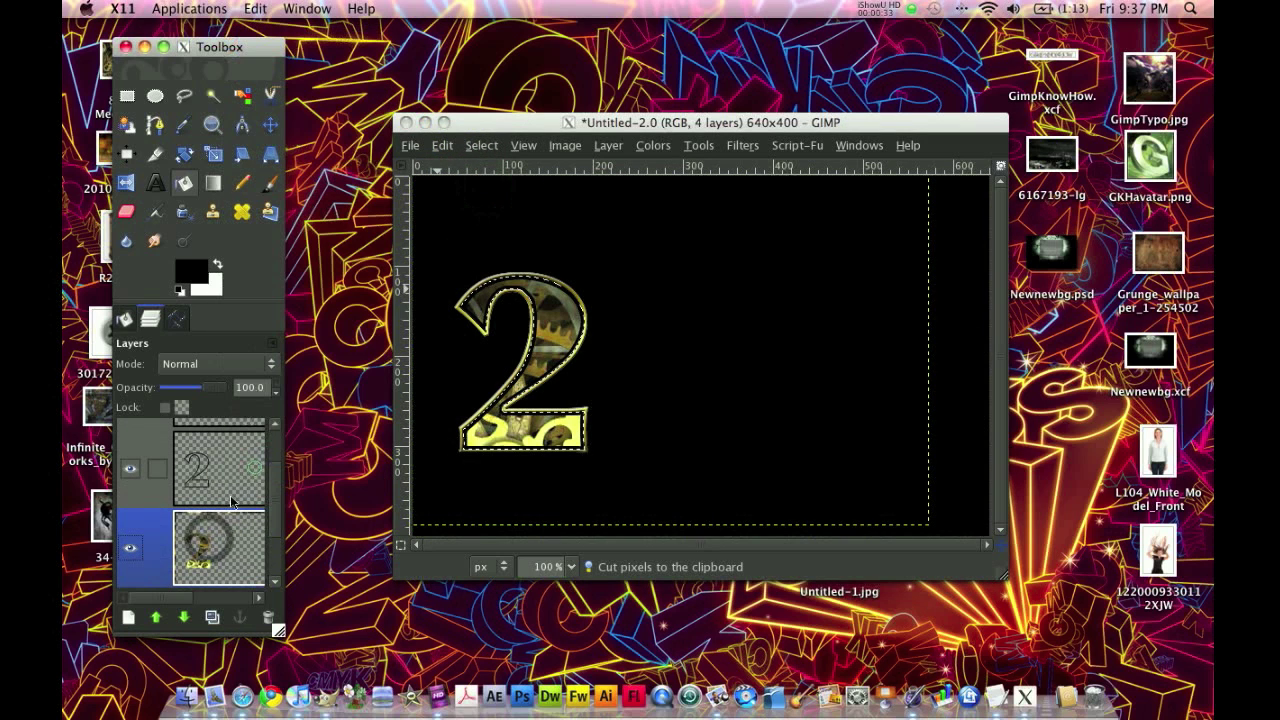
{"action": "left_click", "coordinate": [231, 490]}
{"action": "left_click", "coordinate": [742, 145]}
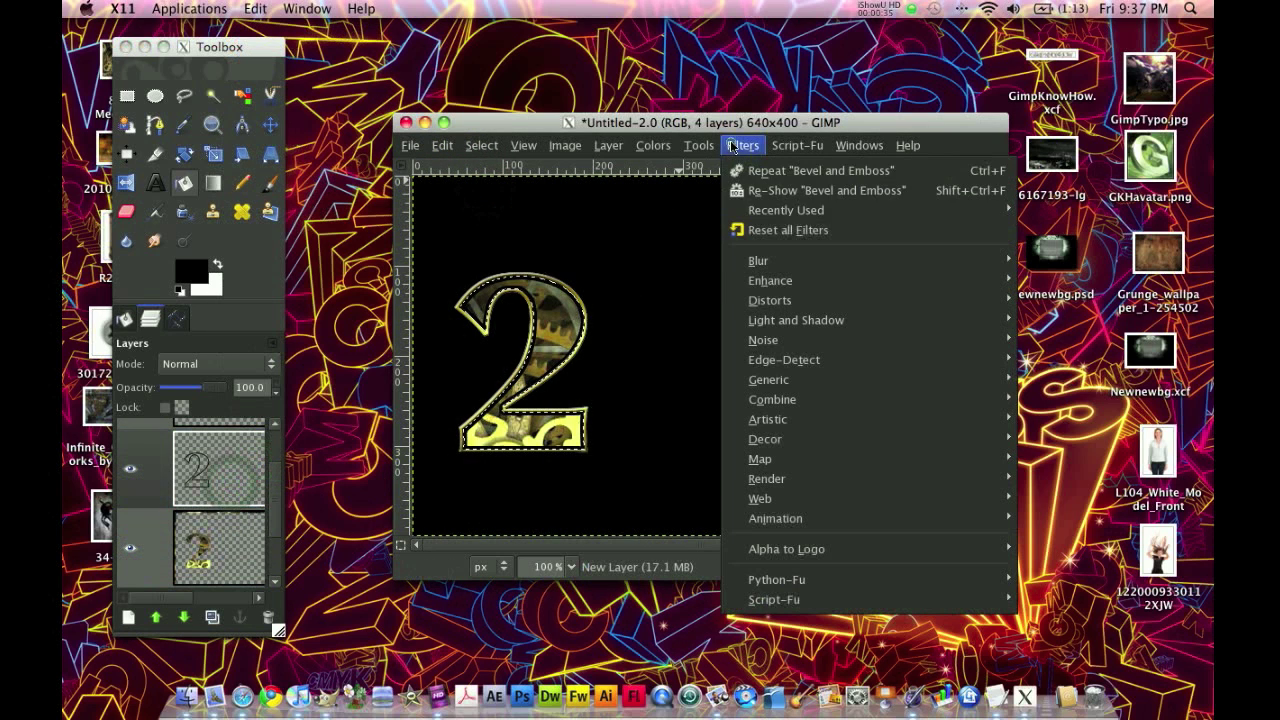
{"action": "mouse_move", "coordinate": [775, 261]}
{"action": "left_click", "coordinate": [1070, 303]}
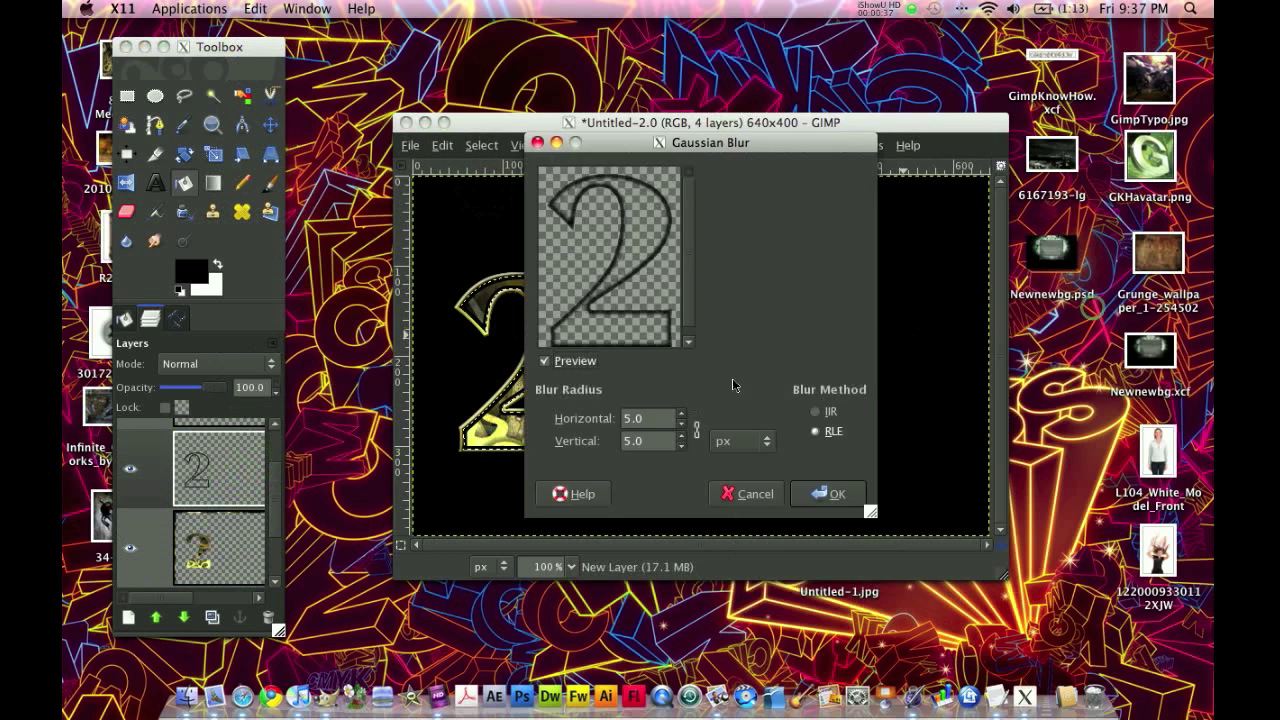
{"action": "left_click", "coordinate": [797, 492]}
{"action": "left_click", "coordinate": [481, 145]}
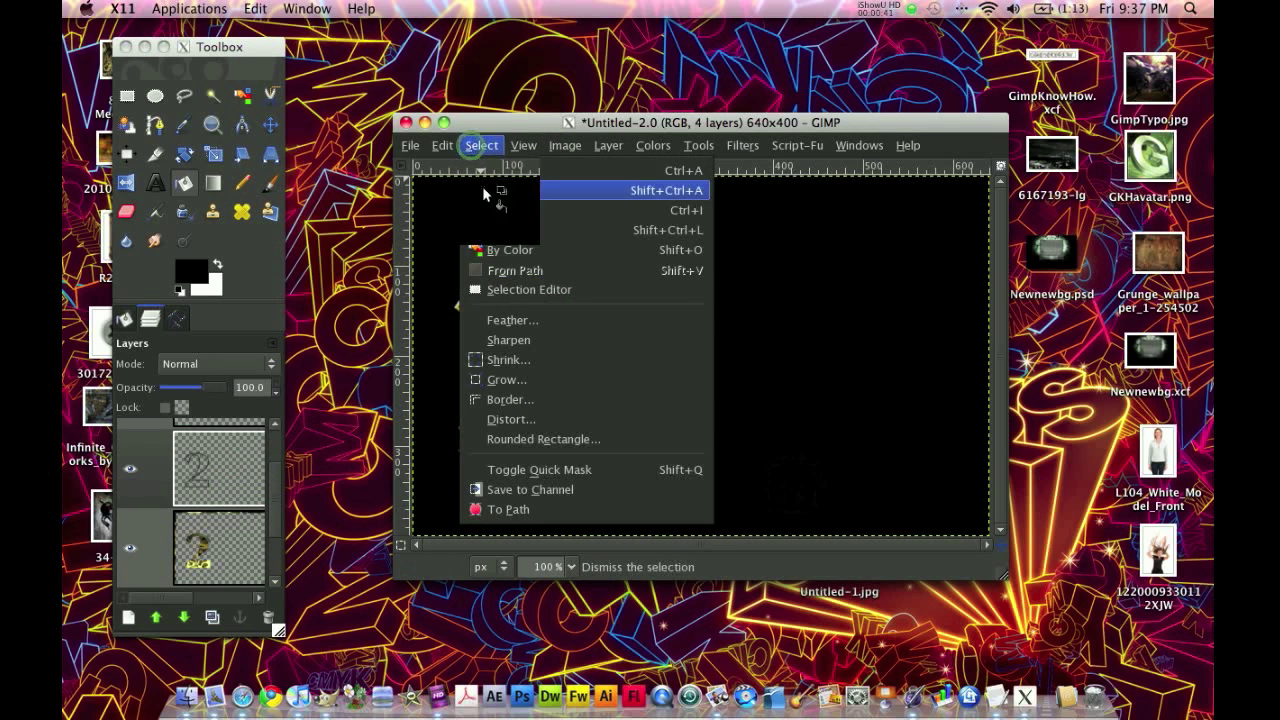
{"action": "left_click", "coordinate": [482, 188]}
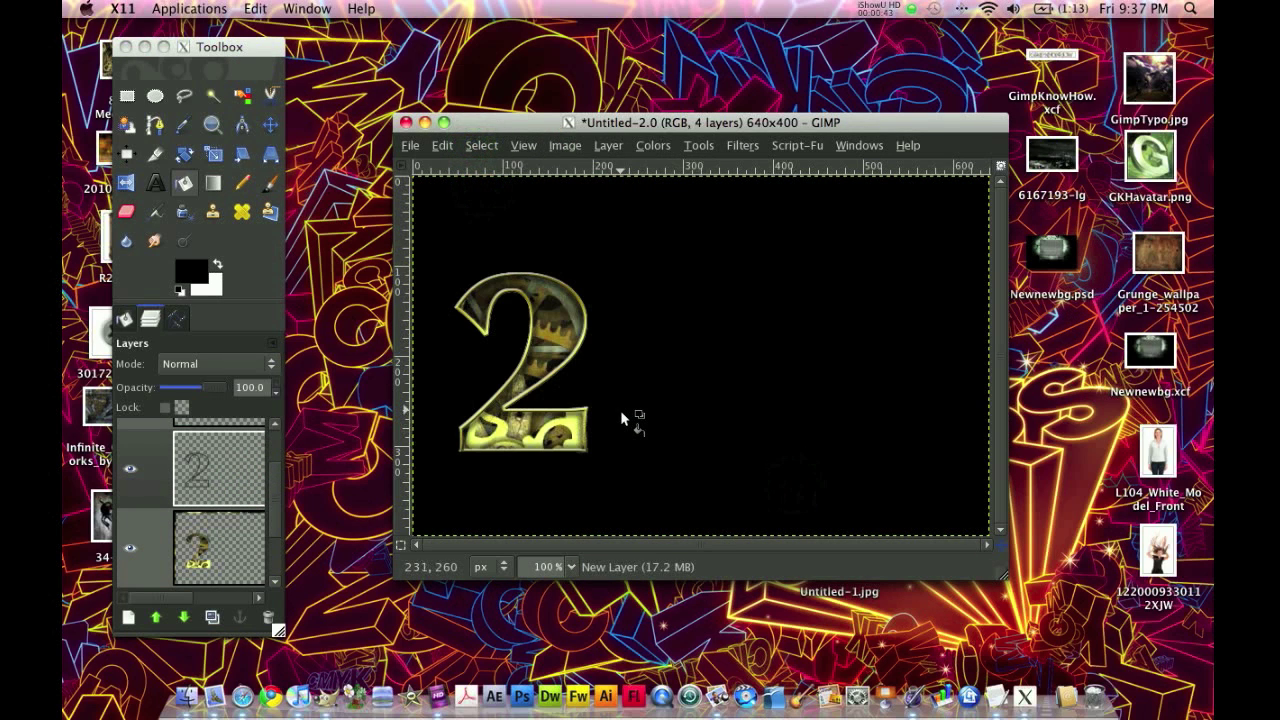
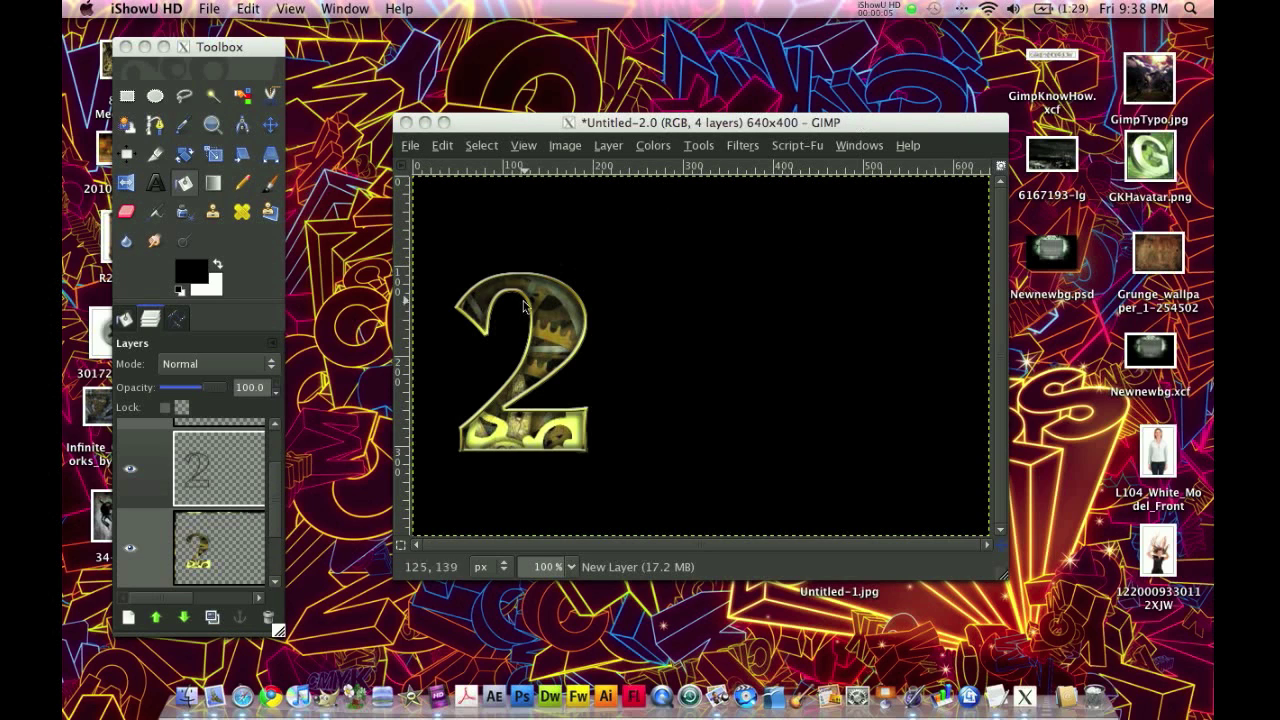
Bring in 8751-Mechanical.jpg again as a layer, shift it down slightly, and raise it above all other layers
{"action": "left_click", "coordinate": [410, 145]}
{"action": "left_click", "coordinate": [440, 208]}
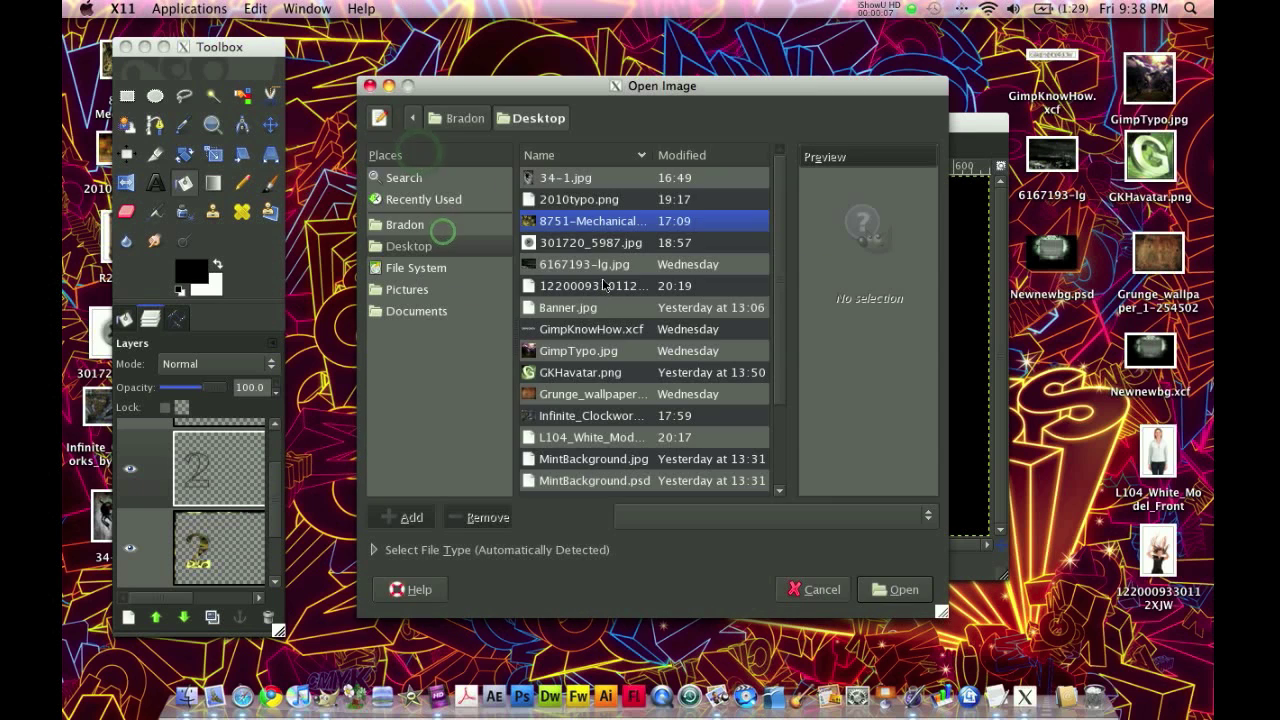
{"action": "left_click", "coordinate": [890, 588]}
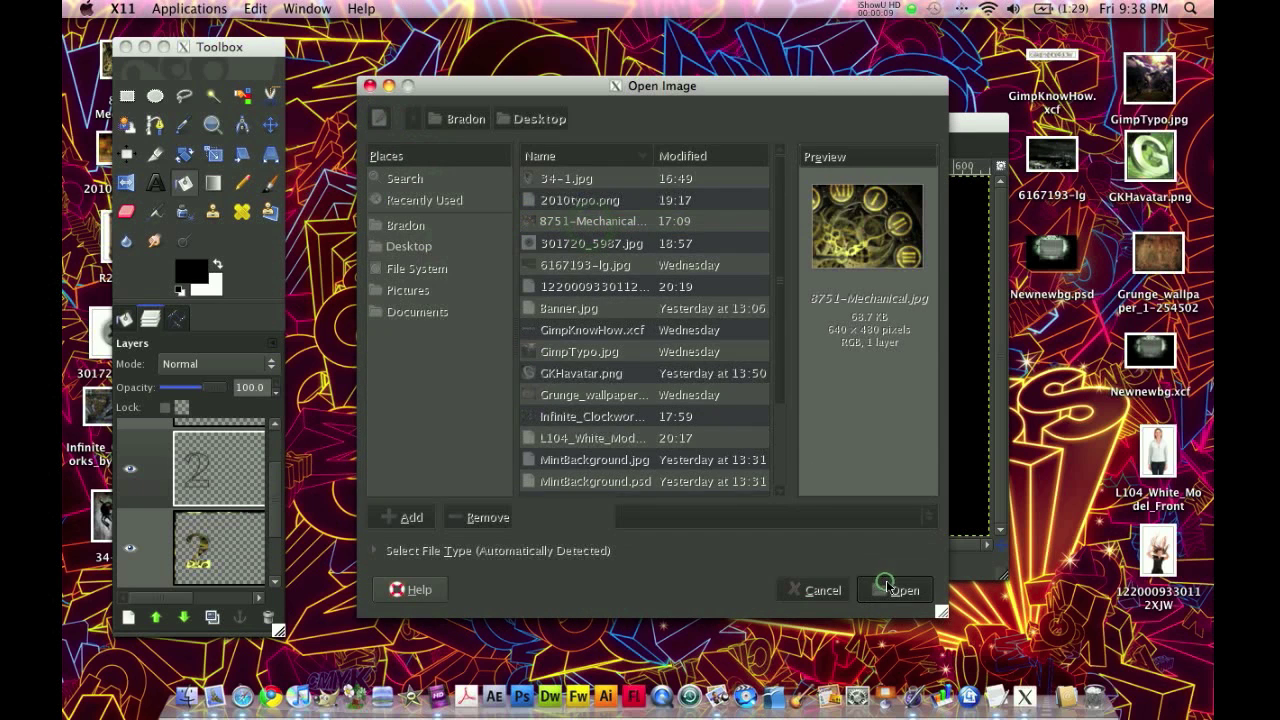
{"action": "left_click", "coordinate": [270, 124]}
{"action": "left_click_drag", "start_coordinate": [630, 330], "coordinate": [630, 366]}
{"action": "scroll", "coordinate": [215, 477], "scroll_direction": "up", "scroll_amount": 1}
{"action": "left_click_drag", "start_coordinate": [216, 512], "coordinate": [223, 470]}
Draw an elliptical selection around the "I" dial and adjust its edges to fit the glowing ring
{"action": "left_click", "coordinate": [155, 95]}
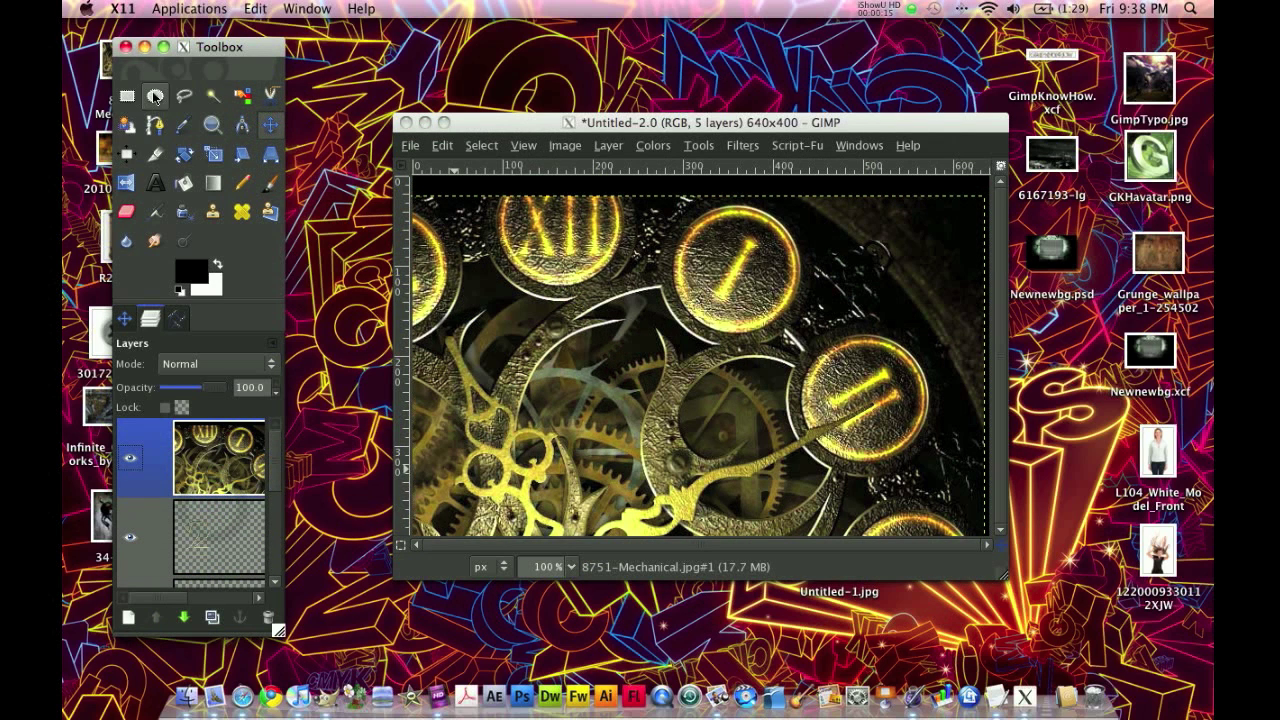
{"action": "left_click_drag", "start_coordinate": [674, 221], "coordinate": [798, 340]}
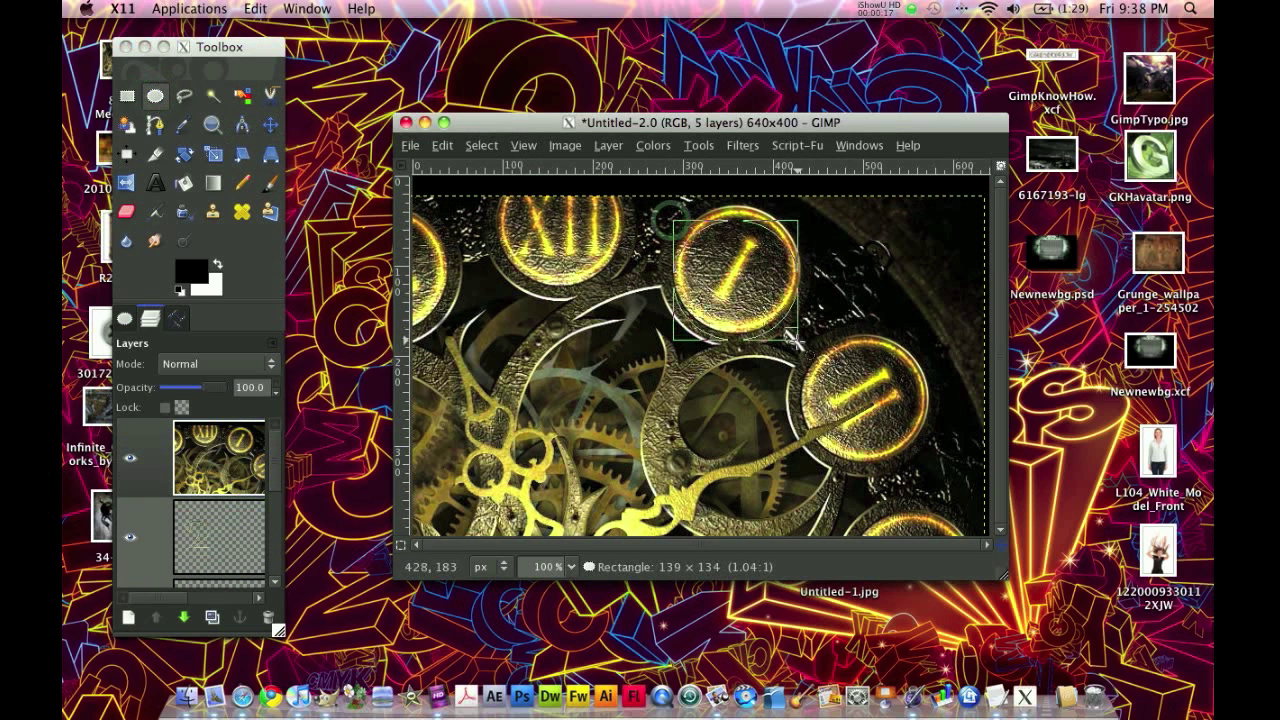
{"action": "left_click_drag", "start_coordinate": [738, 233], "coordinate": [738, 234]}
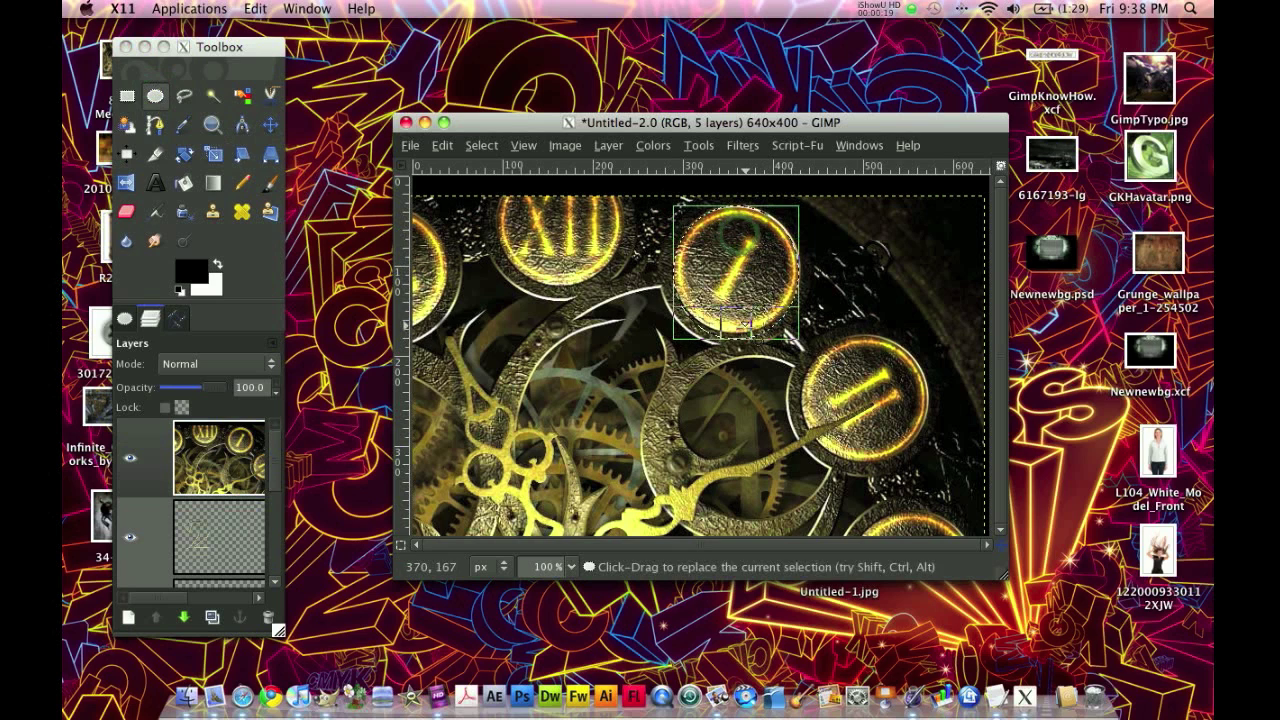
{"action": "left_click_drag", "start_coordinate": [702, 283], "coordinate": [697, 281]}
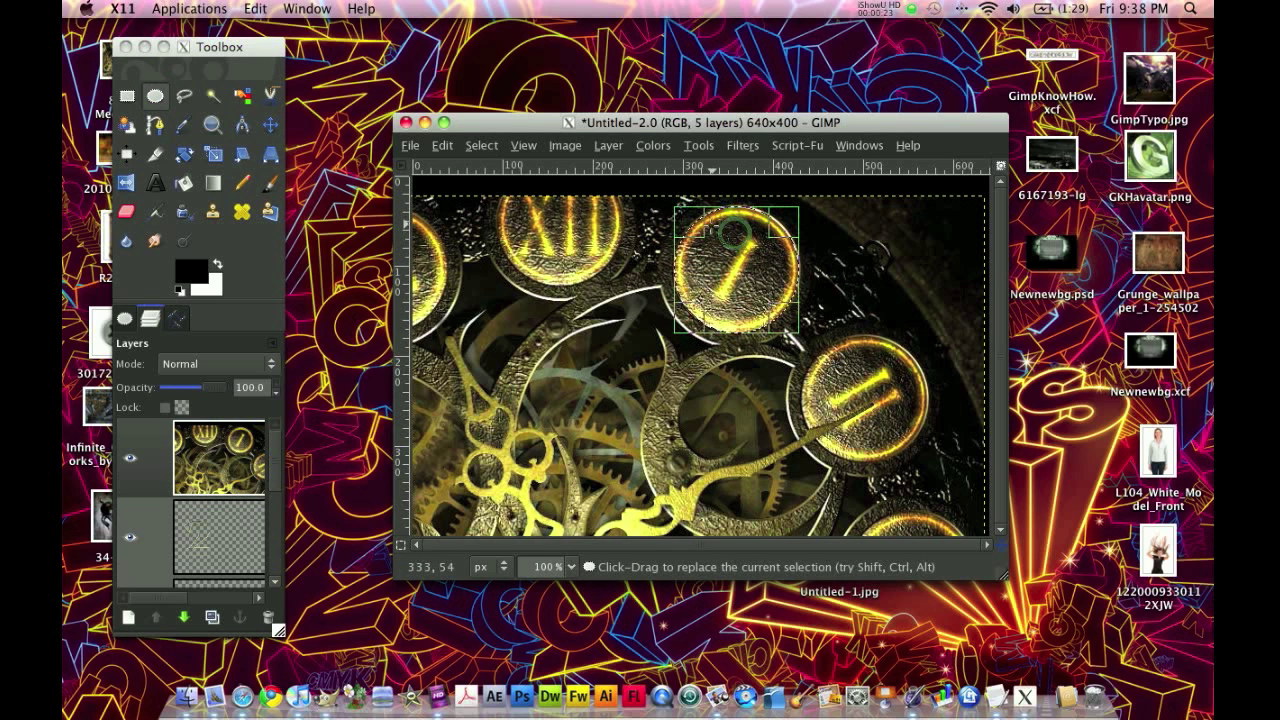
Add an alpha channel to the new 8751-Mechanical.jpg layer and invert the dial selection
{"action": "right_click", "coordinate": [238, 480]}
{"action": "left_click", "coordinate": [282, 446]}
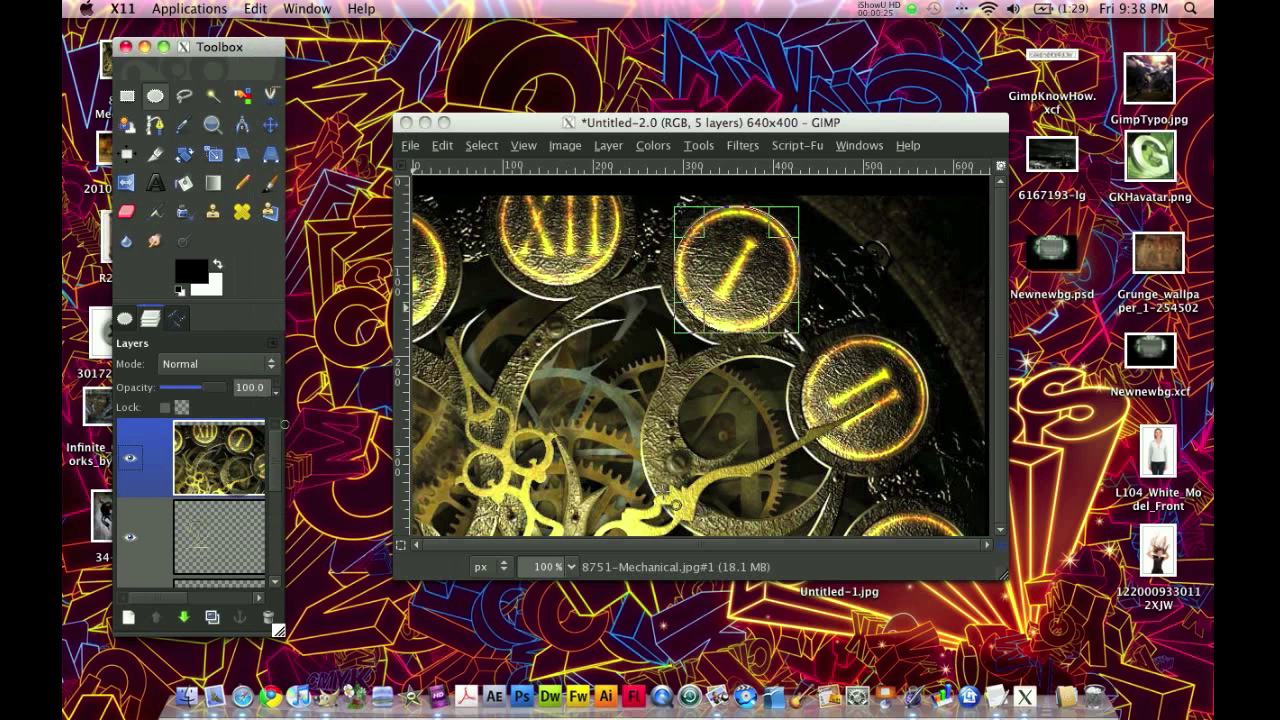
{"action": "left_click", "coordinate": [481, 146]}
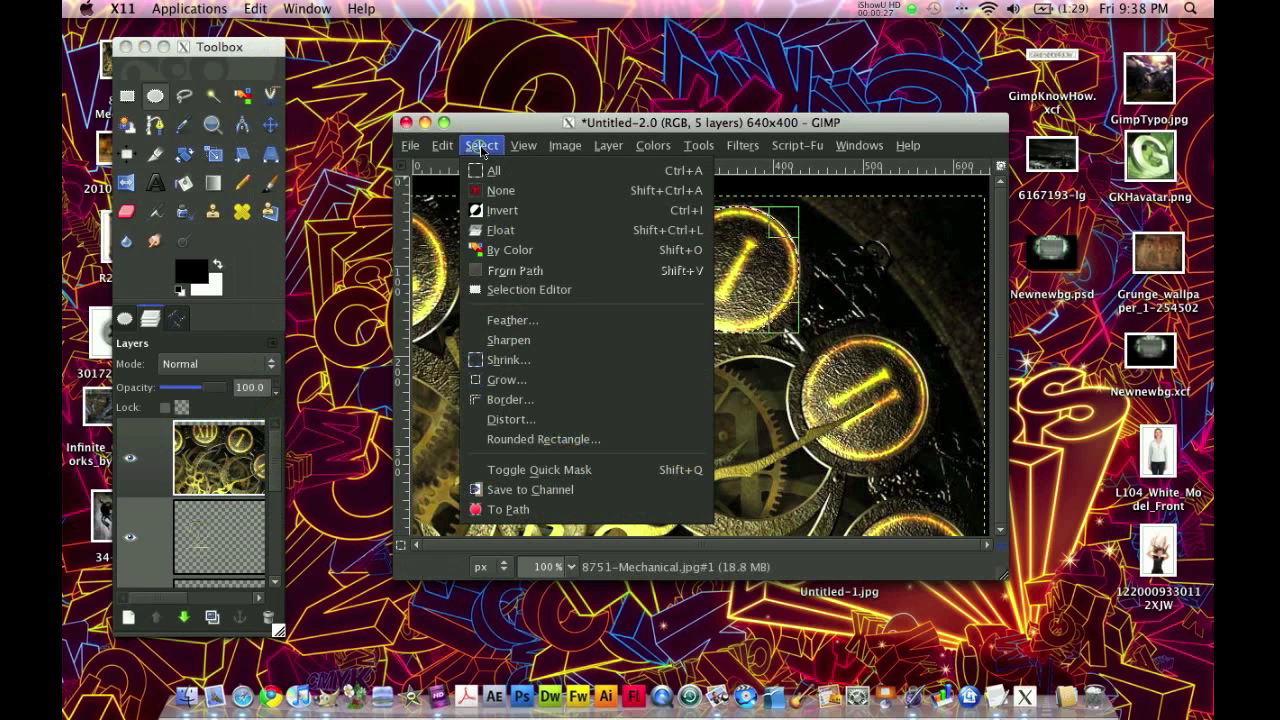
{"action": "left_click", "coordinate": [505, 212]}
Feather the inverted selection by 1 pixel, cut away everything around the "I" dial, and deselect
{"action": "left_click", "coordinate": [490, 148]}
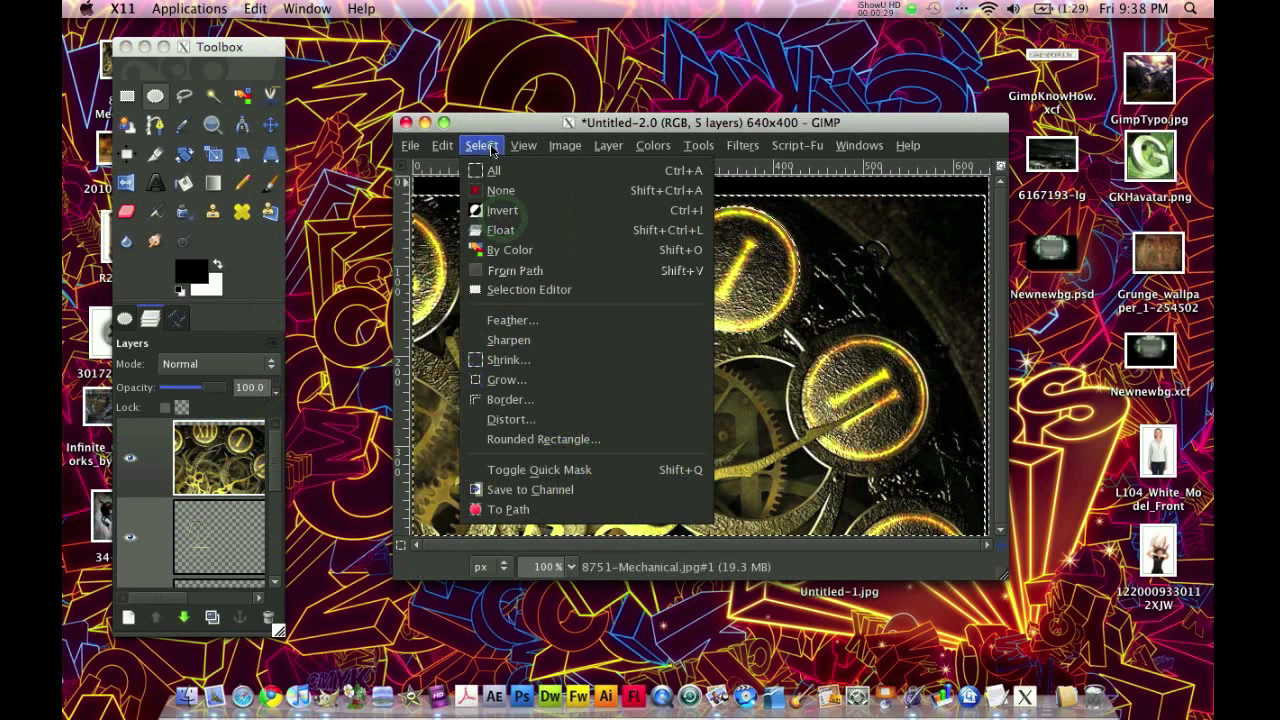
{"action": "left_click", "coordinate": [512, 320]}
{"action": "scroll", "coordinate": [711, 359], "scroll_direction": "down", "scroll_amount": 1}
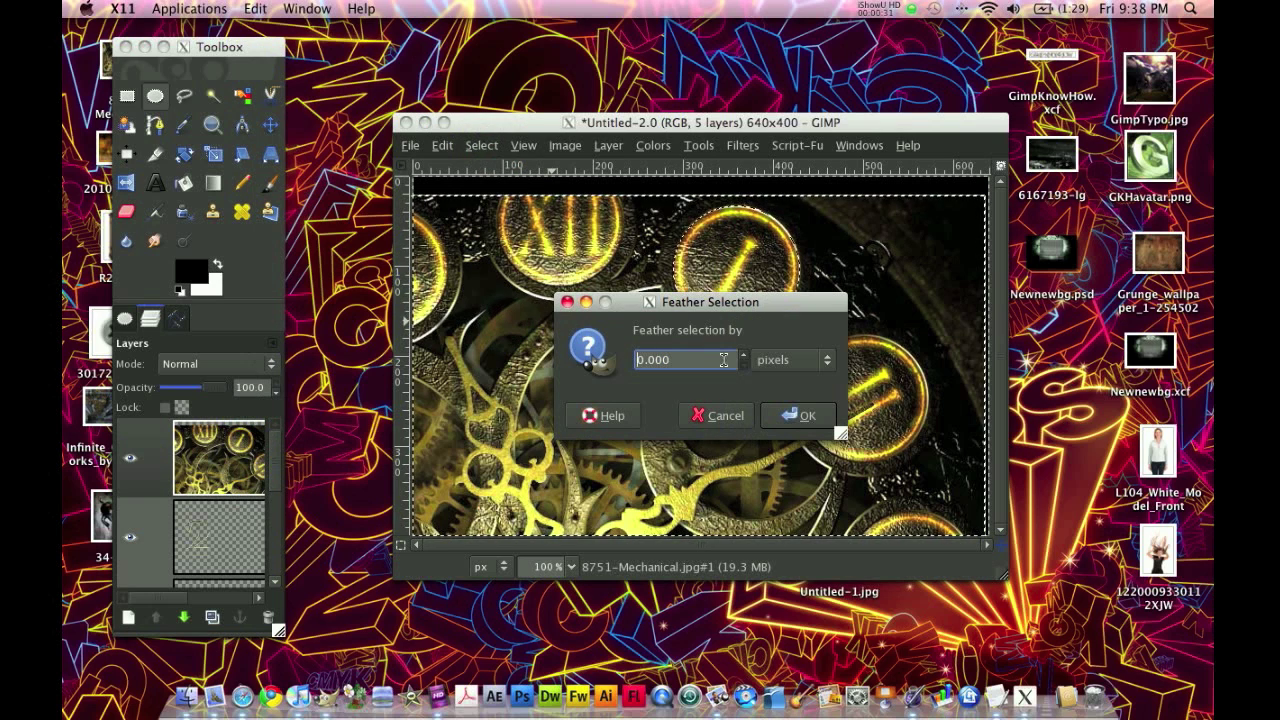
{"action": "left_click", "coordinate": [743, 359]}
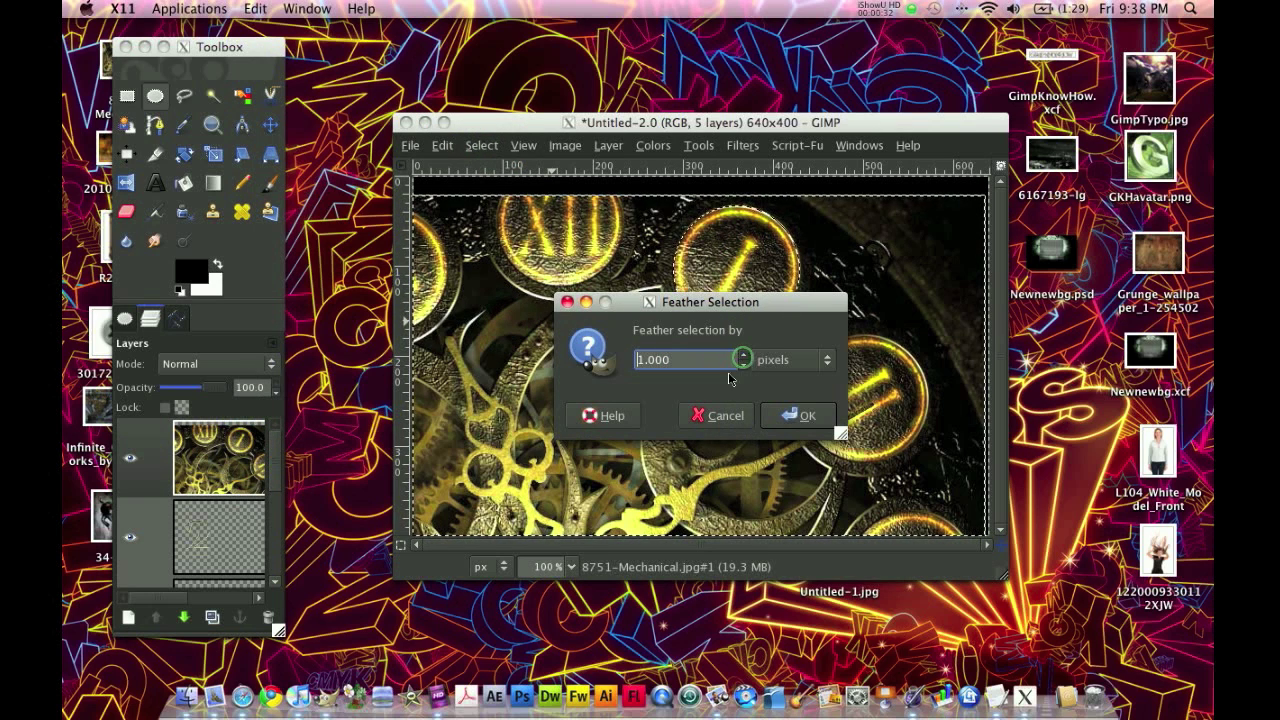
{"action": "left_click", "coordinate": [808, 415]}
{"action": "left_click", "coordinate": [443, 146]}
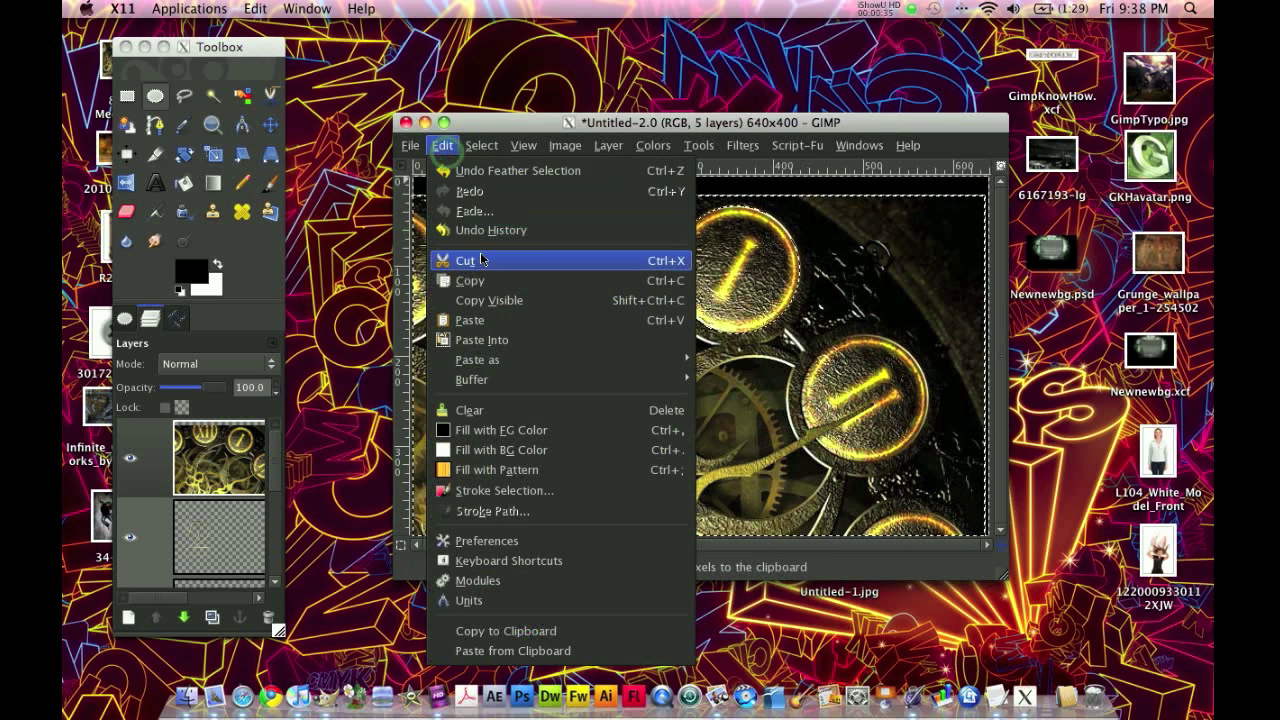
{"action": "left_click", "coordinate": [465, 260]}
{"action": "left_click", "coordinate": [481, 146]}
{"action": "left_click", "coordinate": [495, 172]}
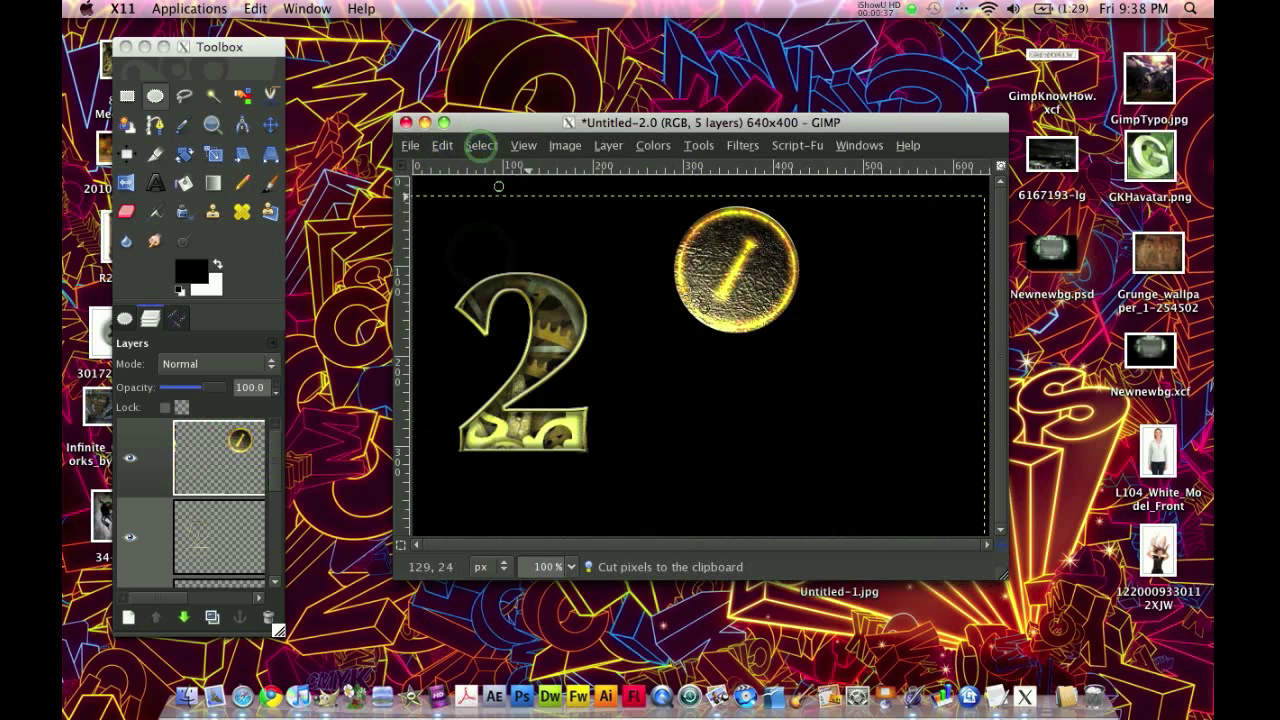
Try autocropping the "I" dial layer, and scale the layer down to 267 × 221 pixels
{"action": "left_click", "coordinate": [211, 156]}
{"action": "left_click", "coordinate": [608, 145]}
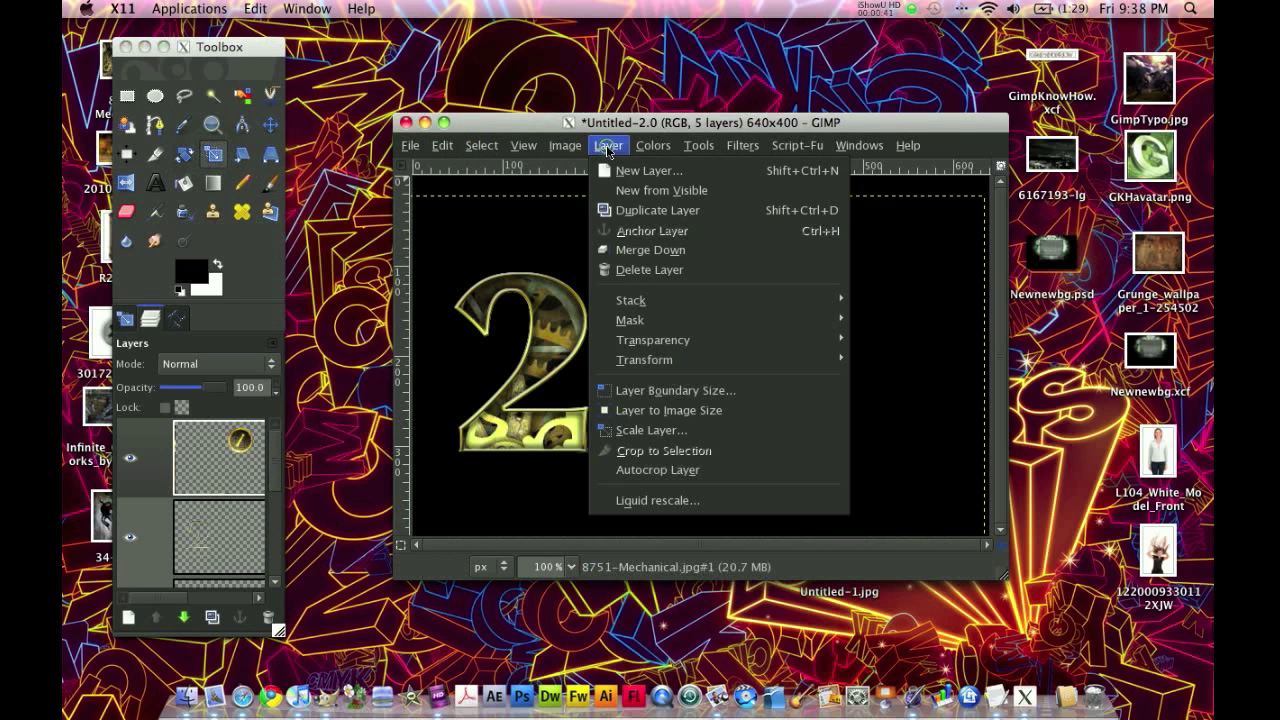
{"action": "left_click", "coordinate": [664, 474]}
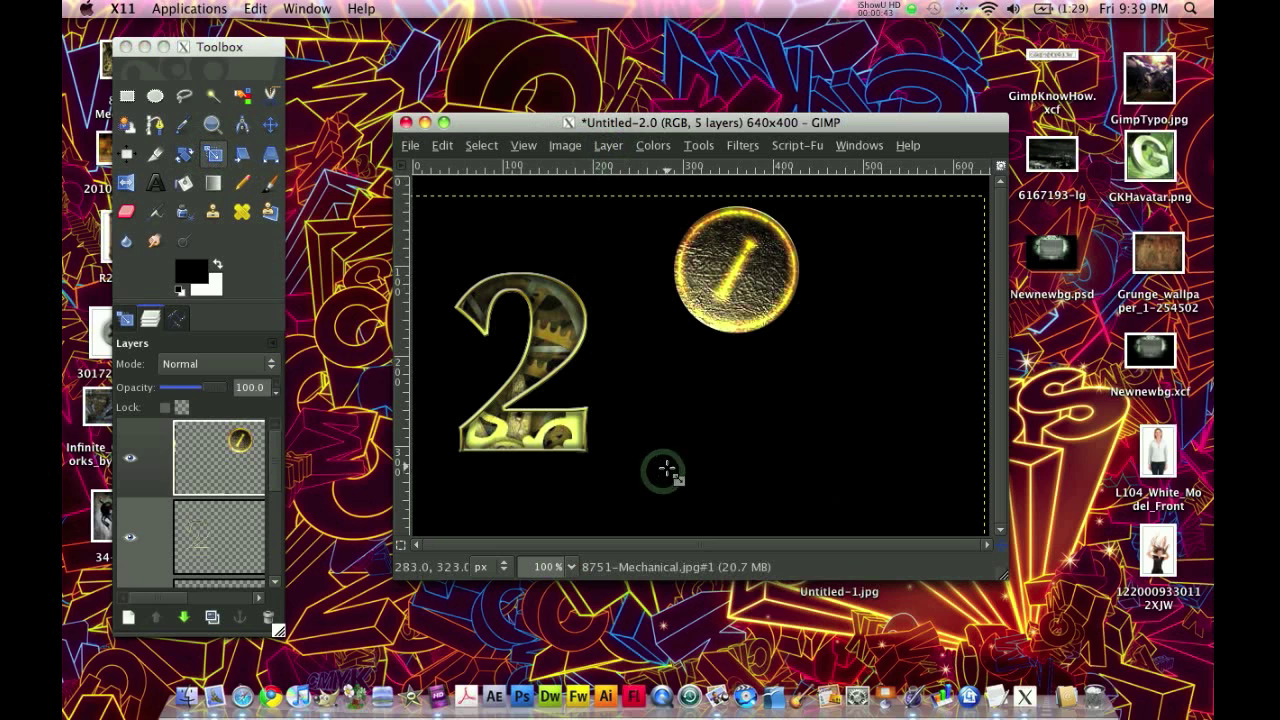
{"action": "left_click", "coordinate": [664, 304]}
{"action": "left_click_drag", "start_coordinate": [958, 230], "coordinate": [621, 462]}
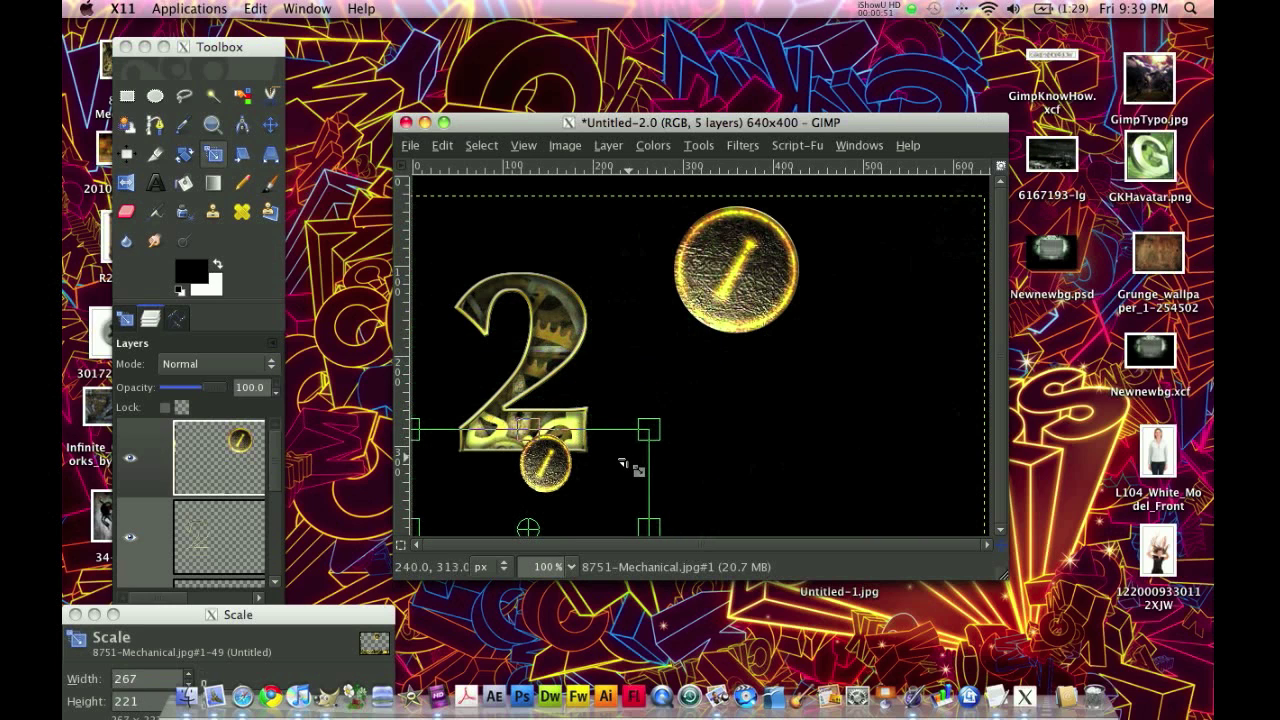
{"action": "key", "text": "Return"}
Move the scaled dial layer beside the "2" and cut away the leftover image strips along its left and lower edges
{"action": "left_click", "coordinate": [270, 124]}
{"action": "left_click_drag", "start_coordinate": [529, 484], "coordinate": [618, 298]}
{"action": "left_click", "coordinate": [127, 95]}
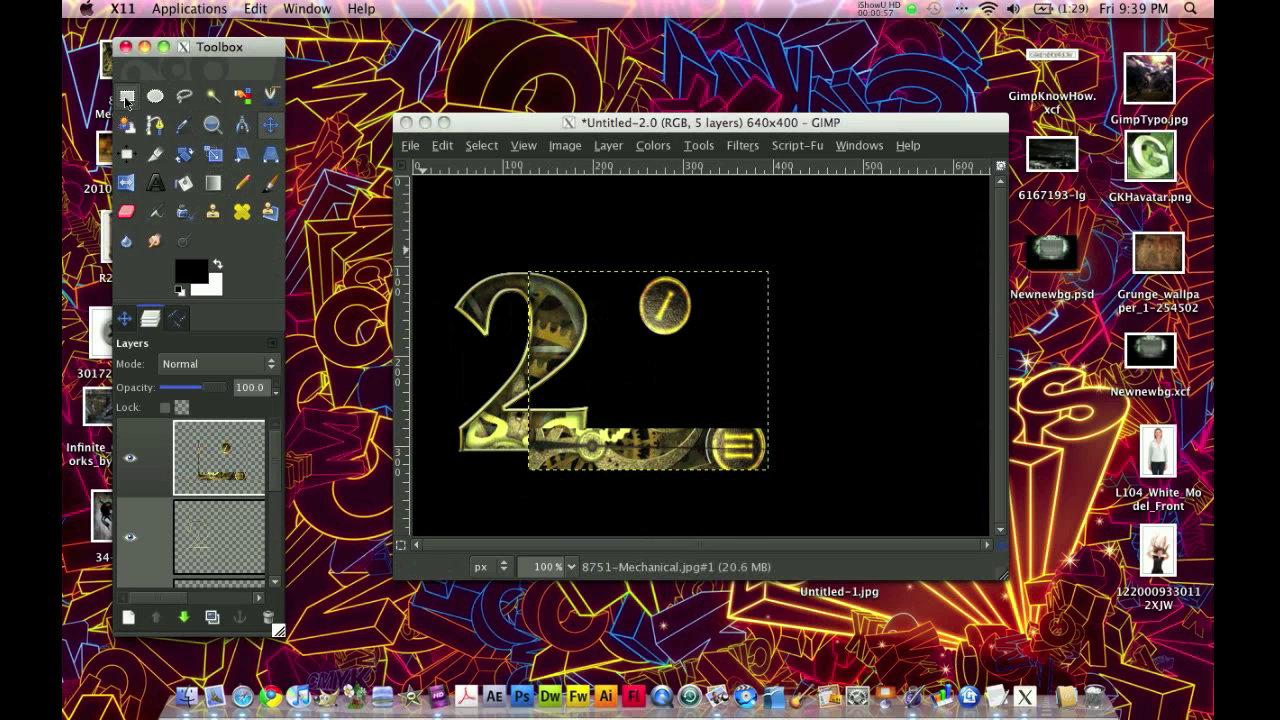
{"action": "left_click_drag", "start_coordinate": [505, 248], "coordinate": [613, 505]}
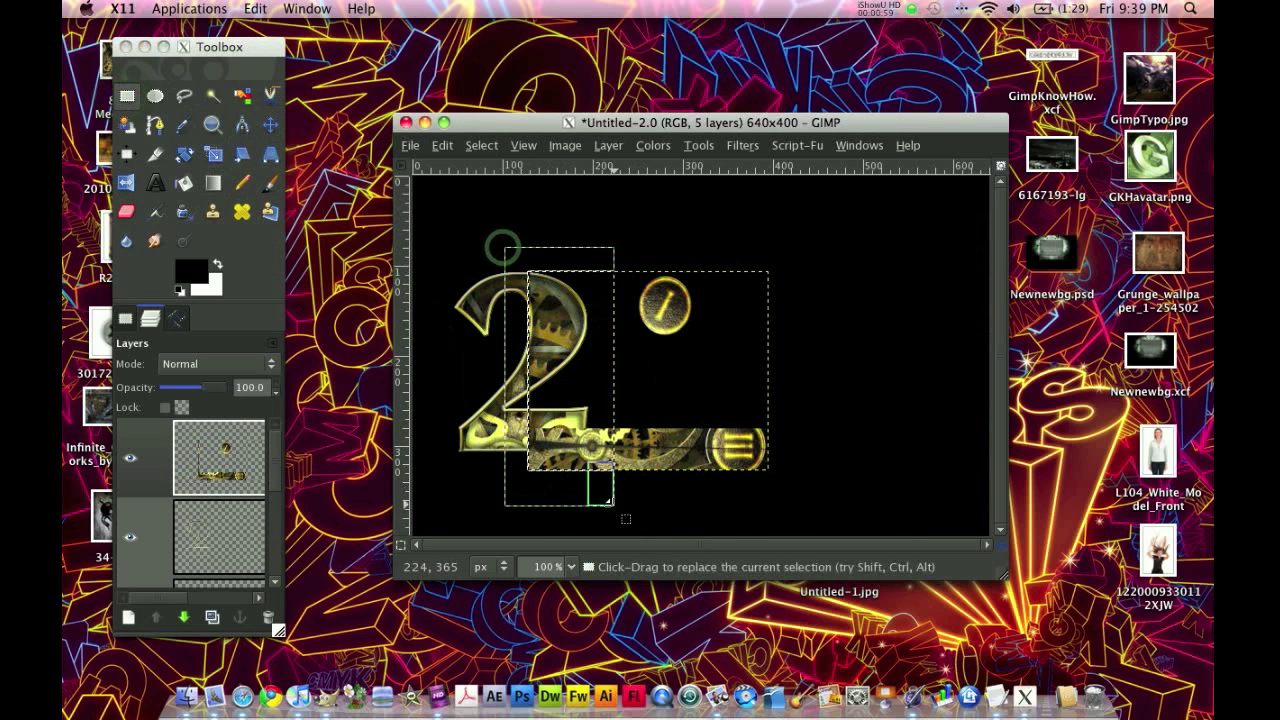
{"action": "left_click", "coordinate": [442, 145]}
{"action": "left_click", "coordinate": [471, 257]}
{"action": "left_click_drag", "start_coordinate": [448, 518], "coordinate": [822, 406]}
{"action": "left_click", "coordinate": [442, 145]}
{"action": "left_click", "coordinate": [475, 260]}
Deselect everything and autocrop the layer to the "I" dial
{"action": "left_click", "coordinate": [481, 145]}
{"action": "left_click", "coordinate": [493, 188]}
{"action": "left_click", "coordinate": [608, 147]}
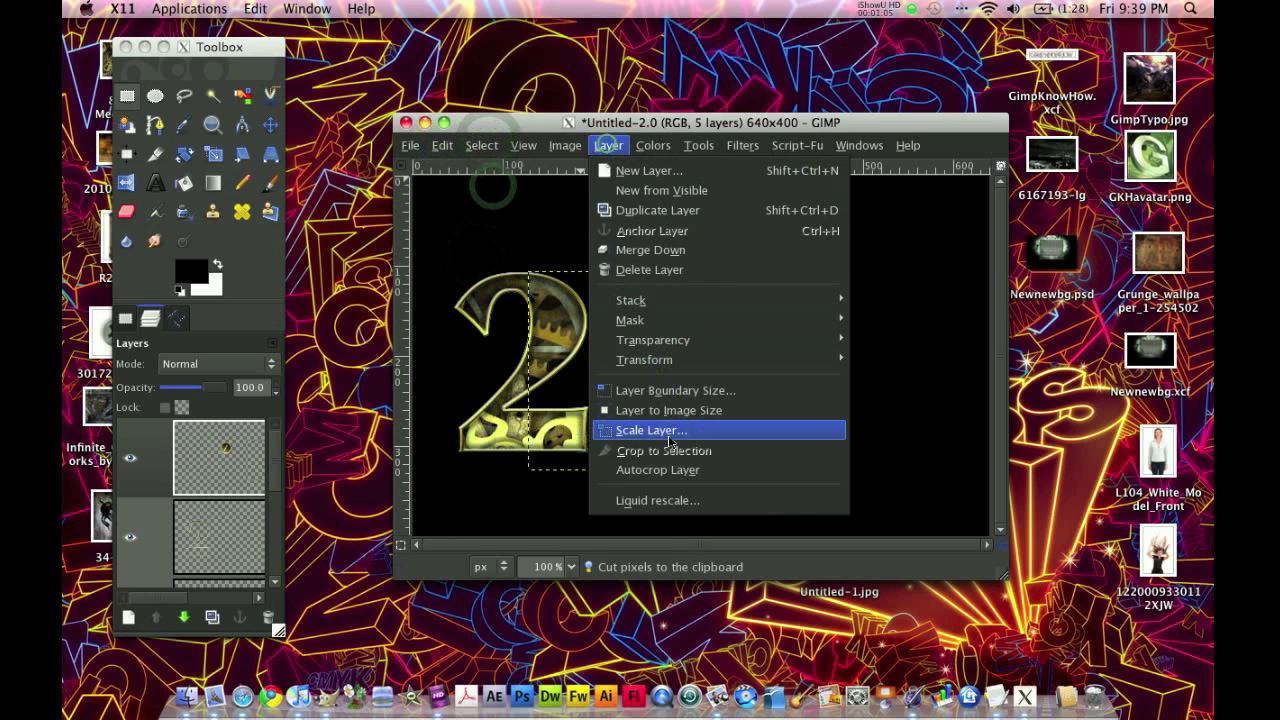
{"action": "left_click", "coordinate": [669, 464]}
Fit the "I" dial into the upper curve of the "2" and lower its layer beneath the outline layers
{"action": "left_click", "coordinate": [270, 124]}
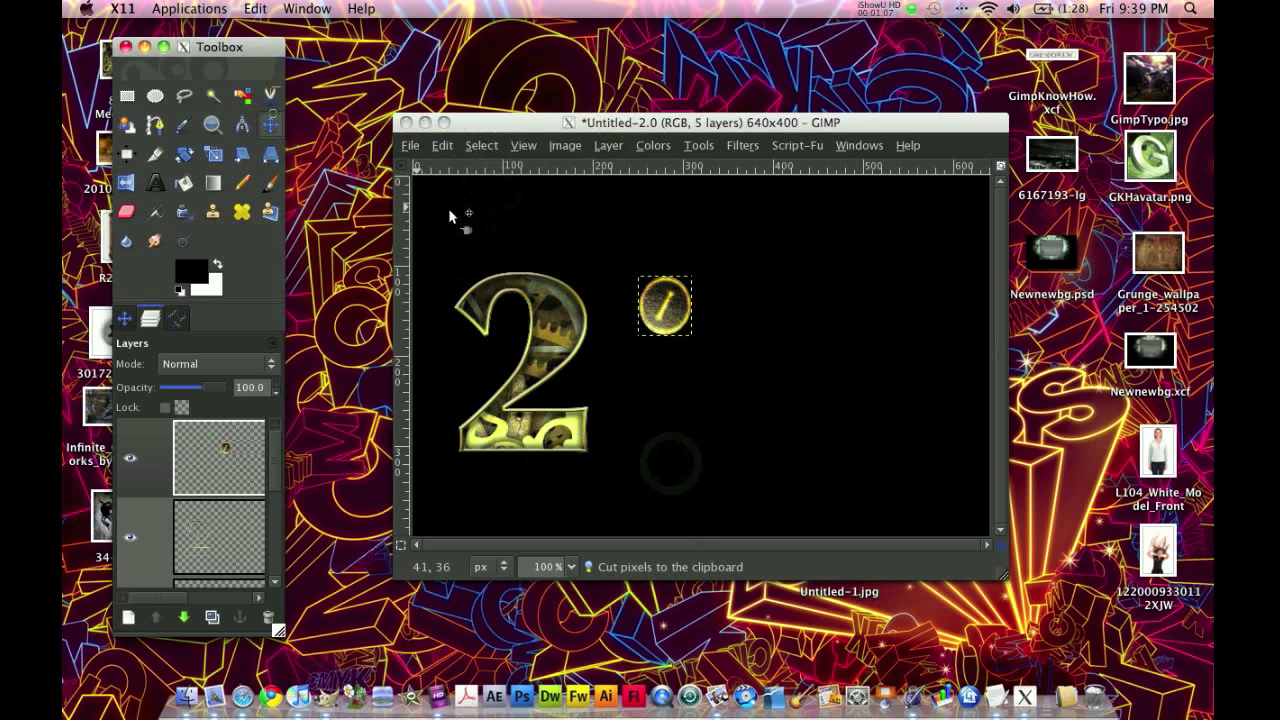
{"action": "left_click_drag", "start_coordinate": [669, 300], "coordinate": [561, 318]}
{"action": "left_click_drag", "start_coordinate": [219, 457], "coordinate": [226, 560]}
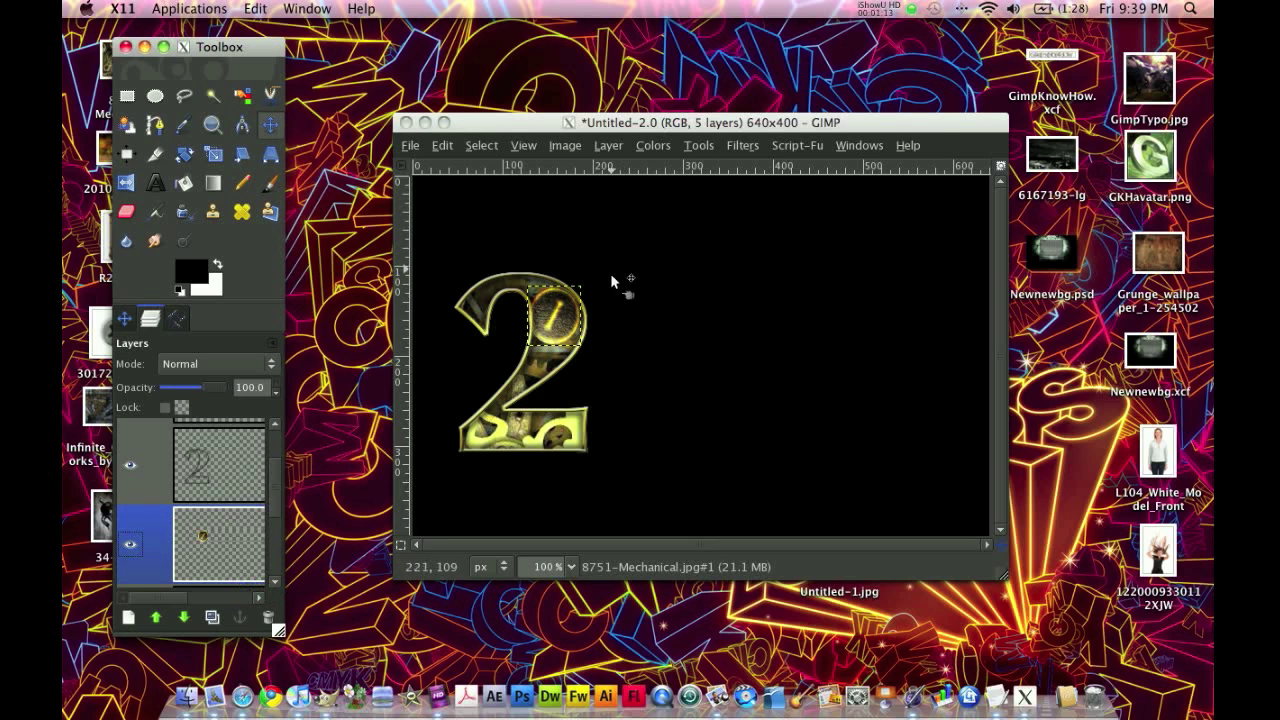
{"action": "left_click_drag", "start_coordinate": [557, 323], "coordinate": [557, 321]}
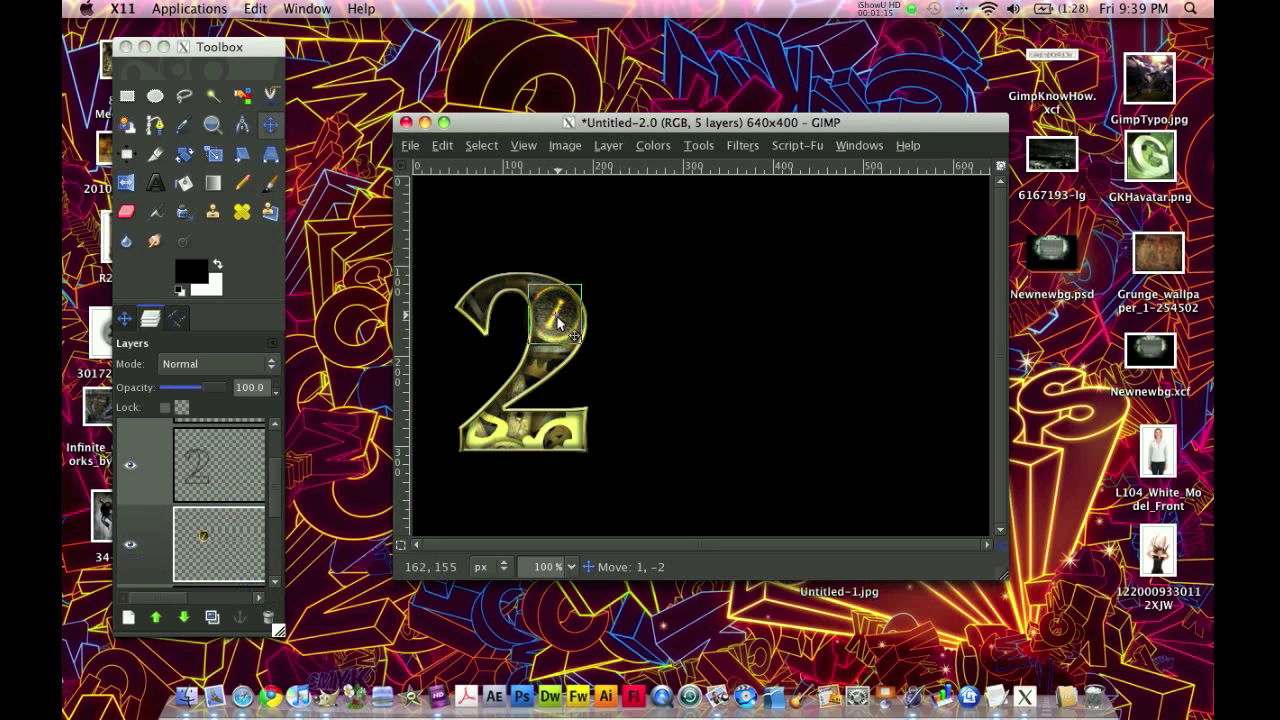
Select the Background layer and bring in 8751-Mechanical.jpg as a new layer directly above it
{"action": "scroll", "coordinate": [150, 497], "scroll_direction": "down", "scroll_amount": 2}
{"action": "left_click", "coordinate": [150, 548]}
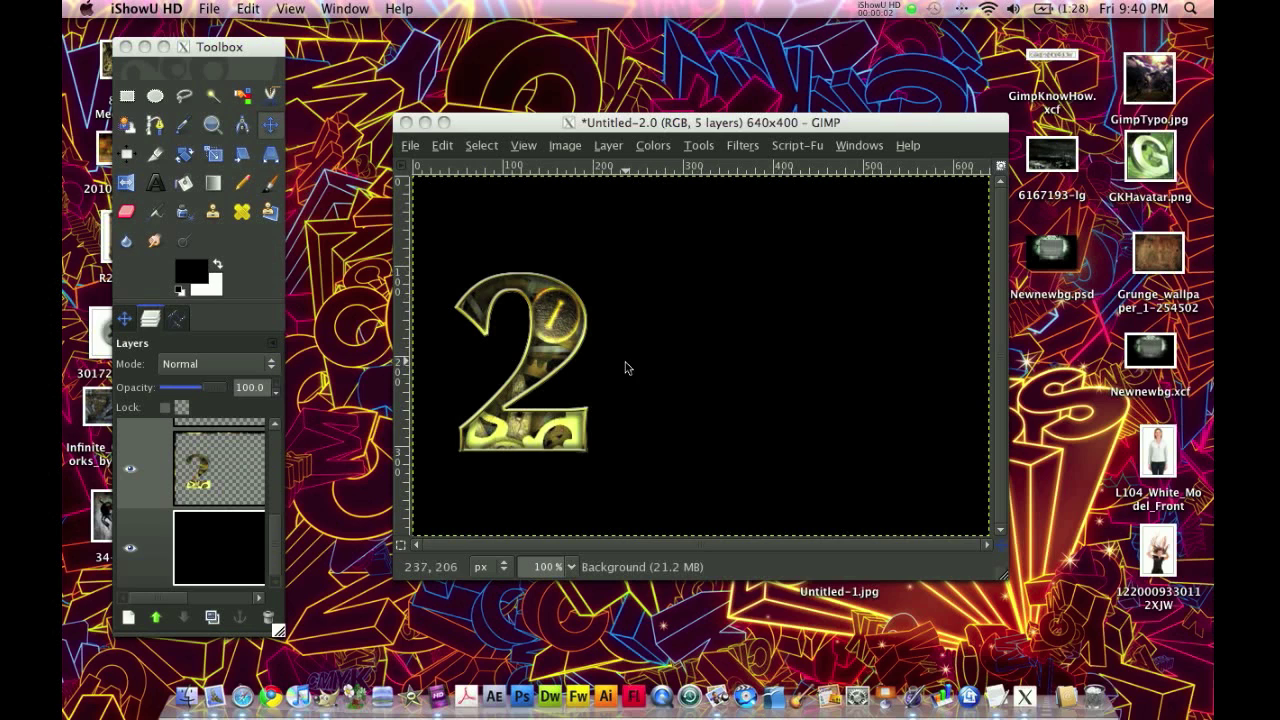
{"action": "left_click", "coordinate": [410, 146]}
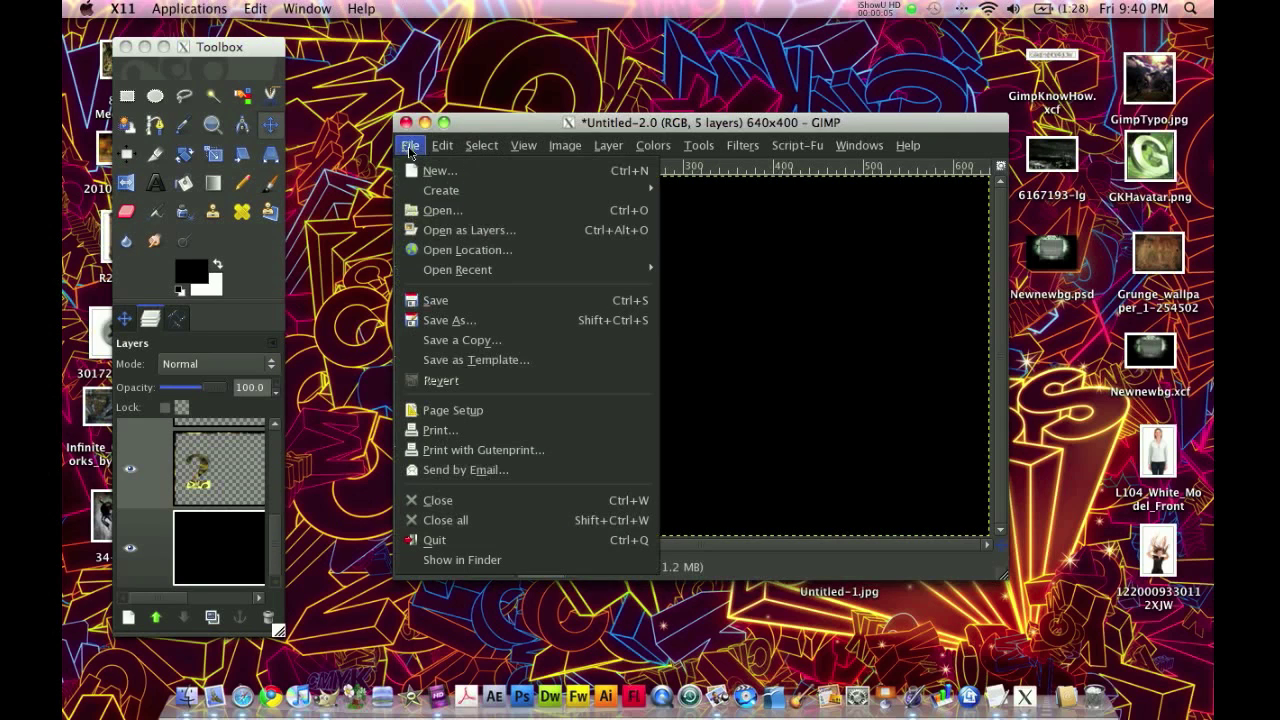
{"action": "left_click", "coordinate": [440, 209]}
{"action": "left_click", "coordinate": [562, 218]}
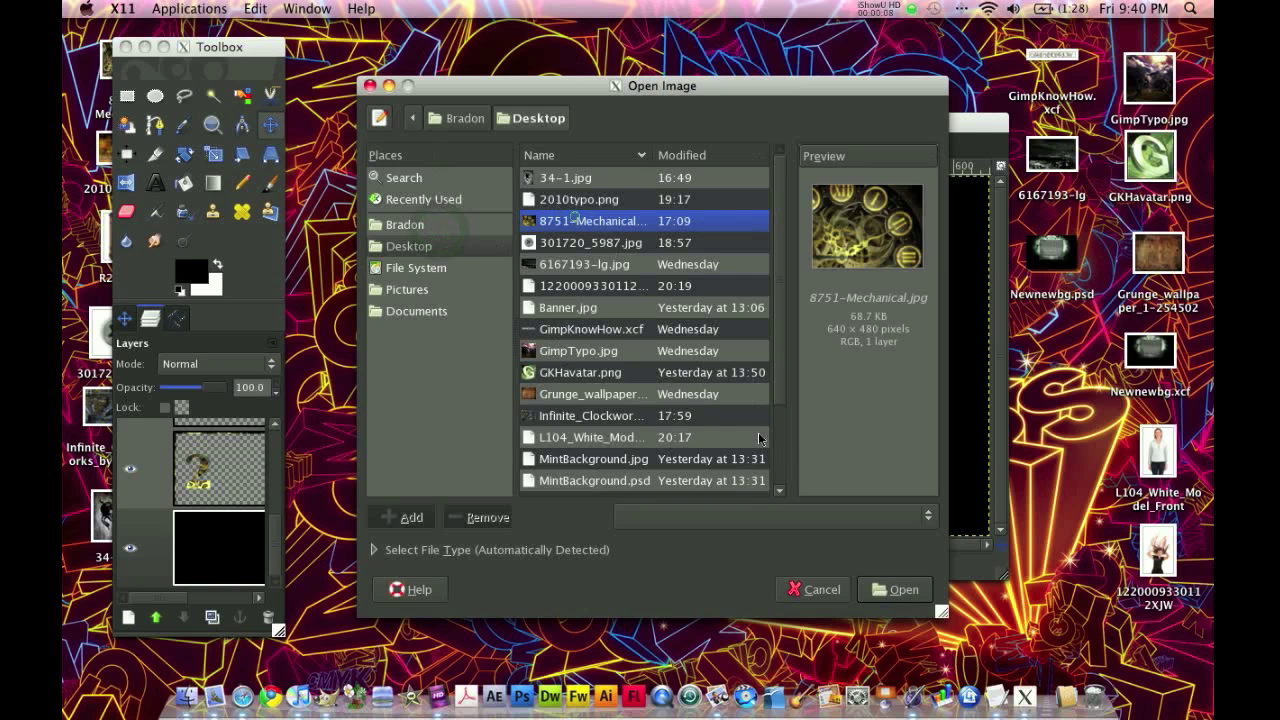
{"action": "left_click", "coordinate": [873, 590]}
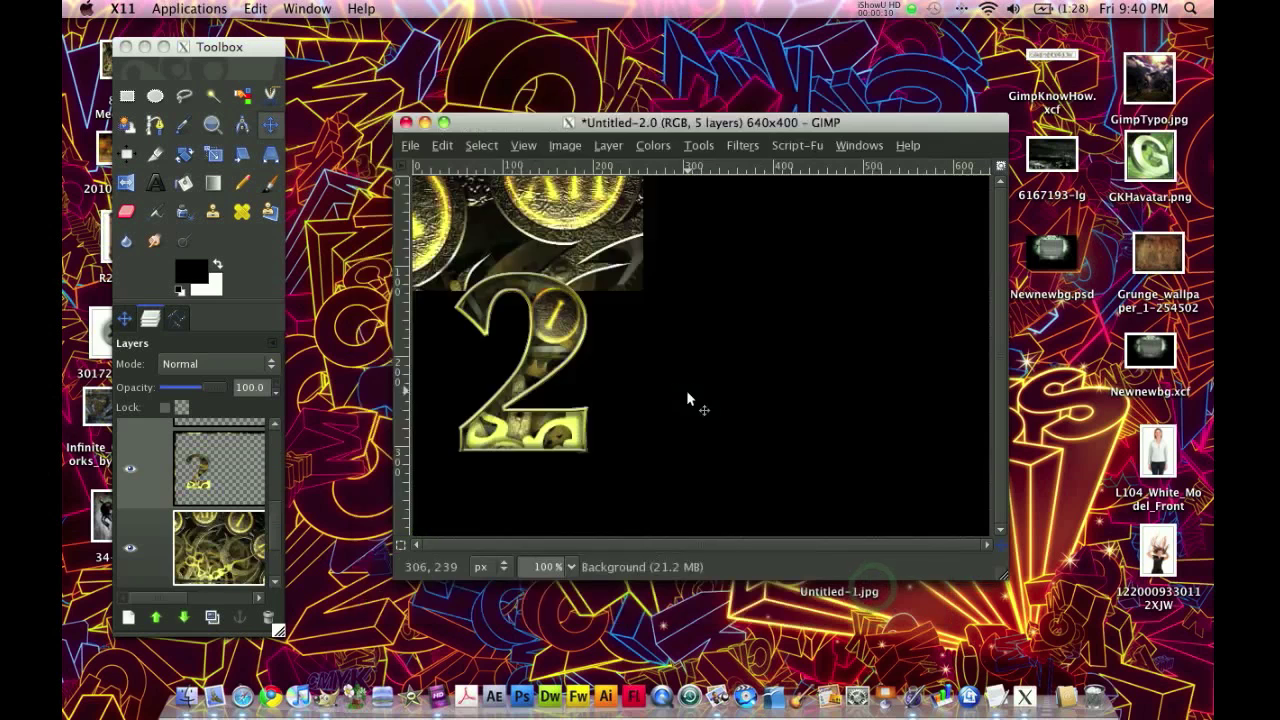
Scale the new 8751-Mechanical.jpg layer down slightly and reposition it within the canvas
{"action": "left_click", "coordinate": [214, 153]}
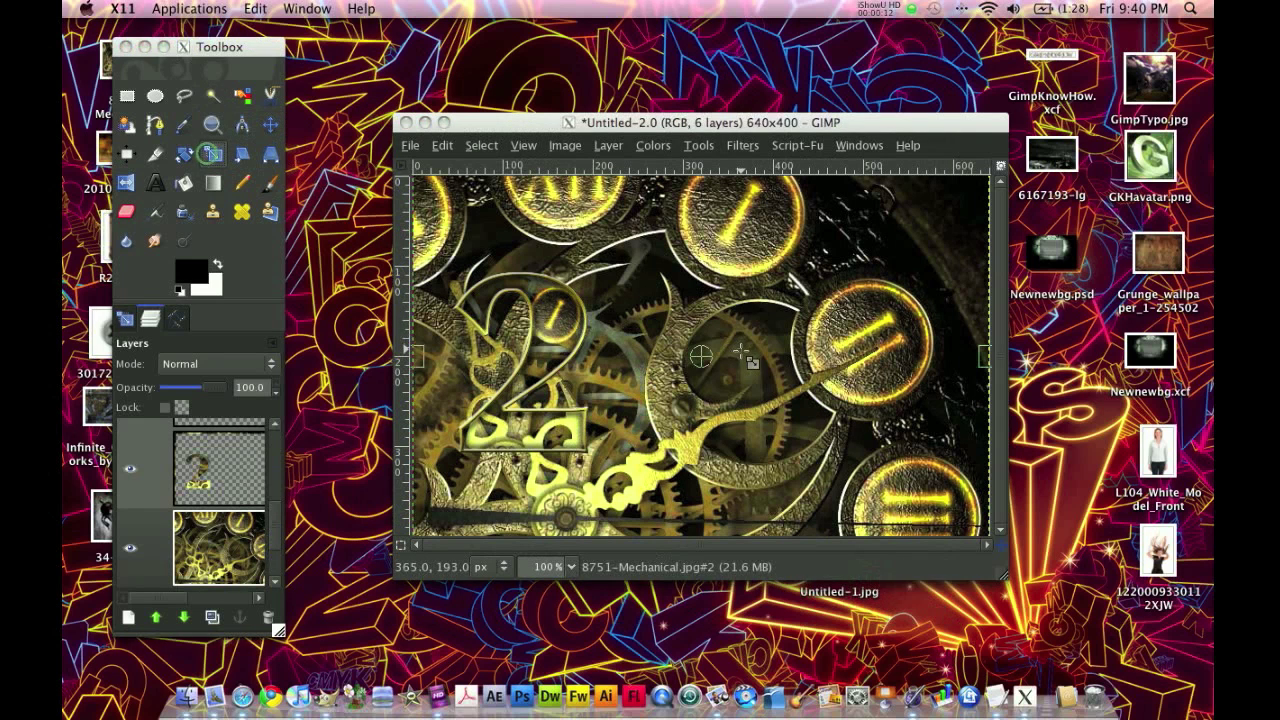
{"action": "left_click", "coordinate": [540, 350]}
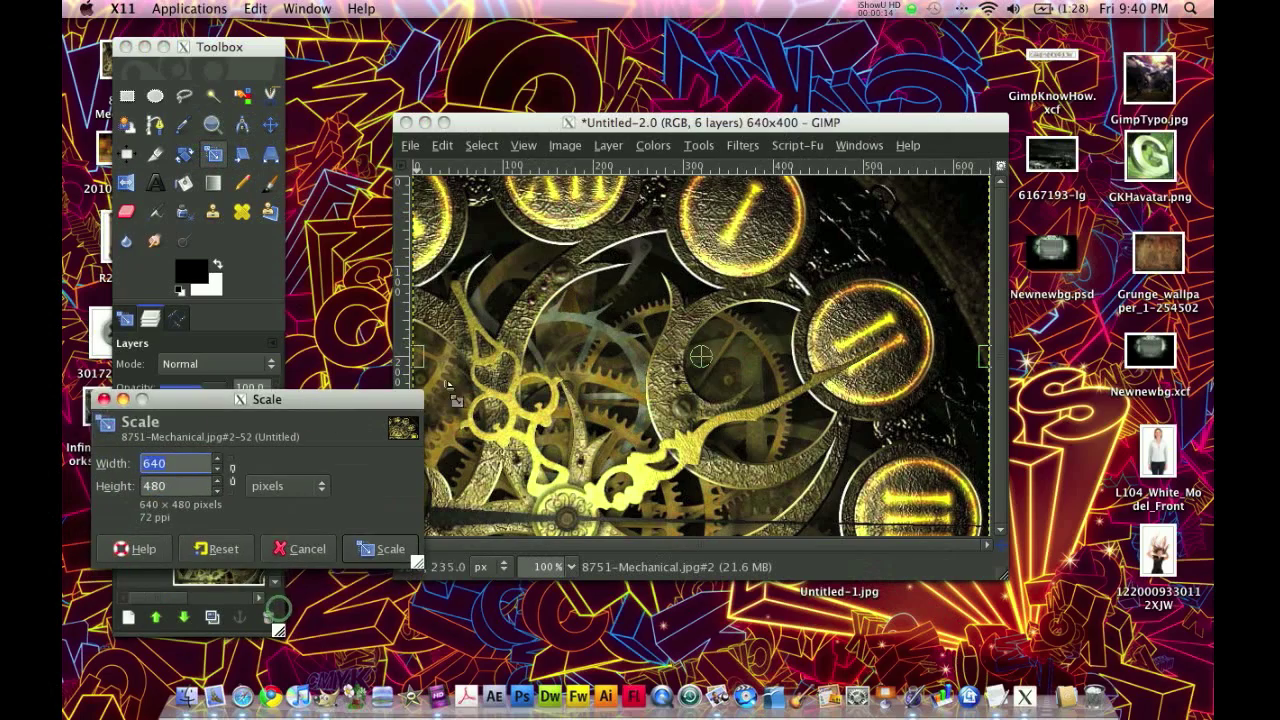
{"action": "left_click_drag", "start_coordinate": [598, 228], "coordinate": [733, 326]}
{"action": "key", "text": "Return"}
{"action": "key", "text": "m"}
{"action": "left_click_drag", "start_coordinate": [898, 493], "coordinate": [862, 428]}
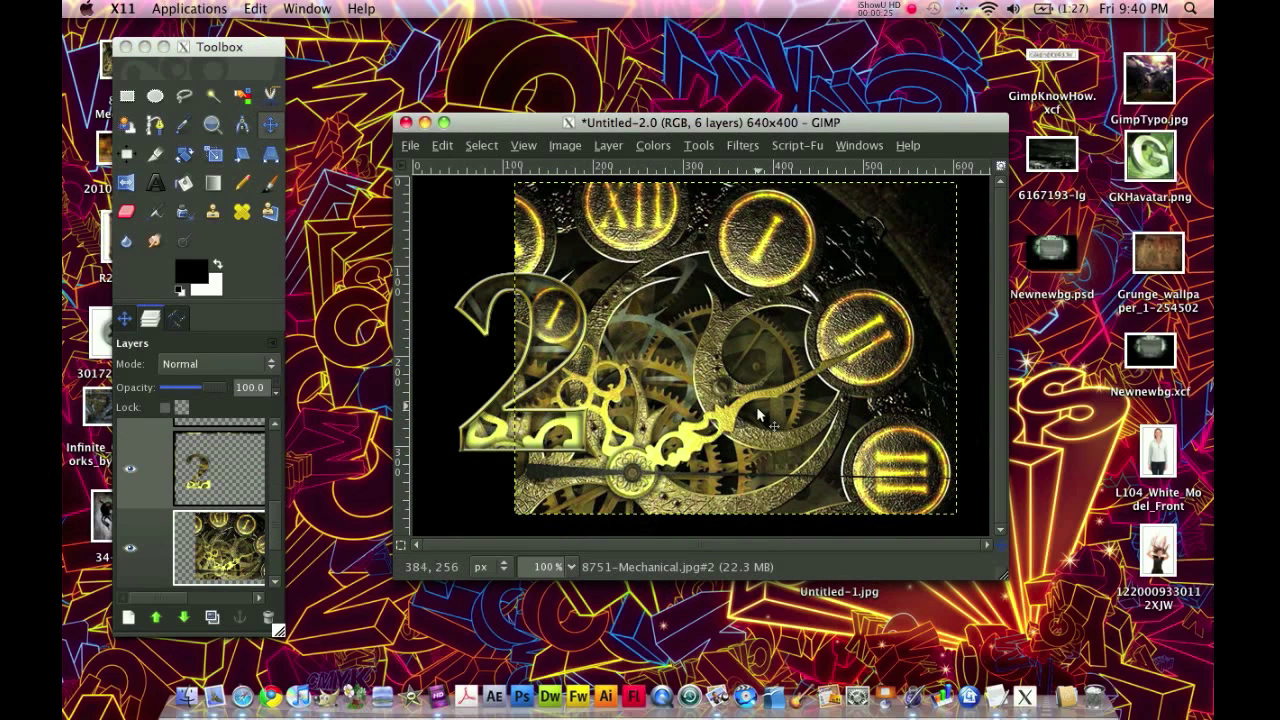
Trace a free selection around the ornate gold clock hand and its round hub, working at 200% zoom
{"action": "left_click", "coordinate": [212, 124]}
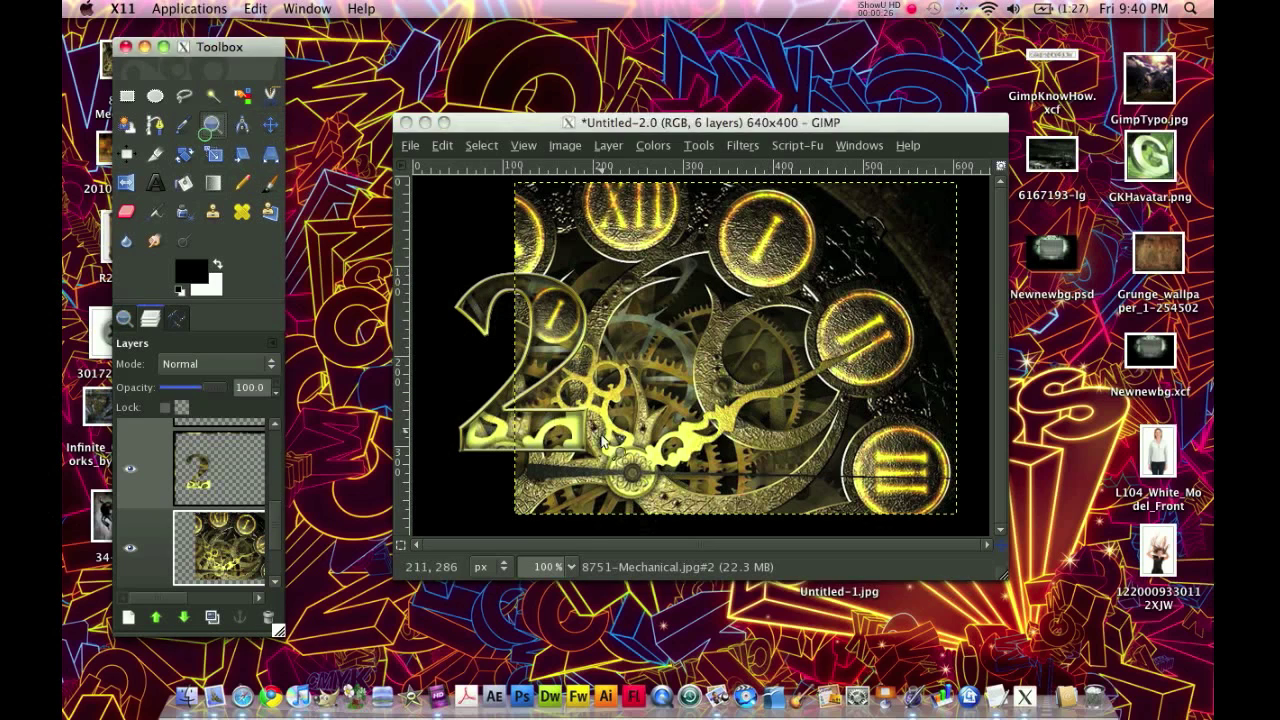
{"action": "left_click", "coordinate": [627, 466]}
{"action": "left_click", "coordinate": [627, 466]}
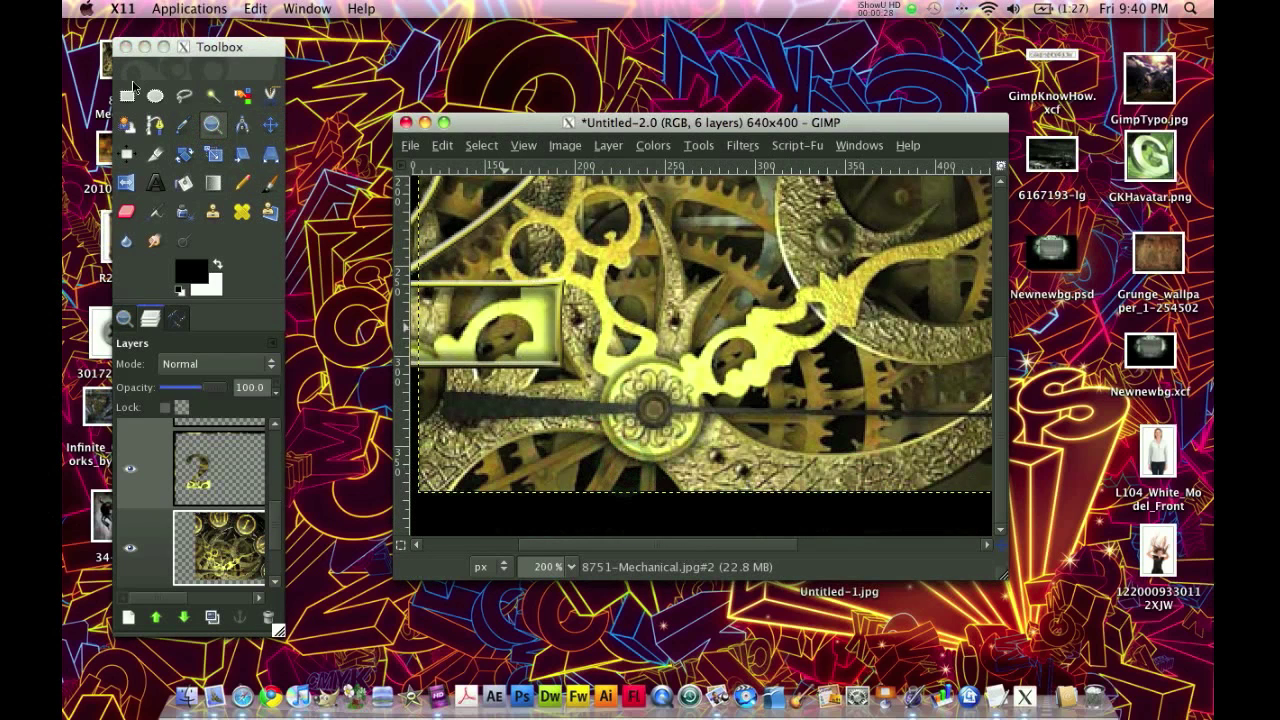
{"action": "key", "text": "f"}
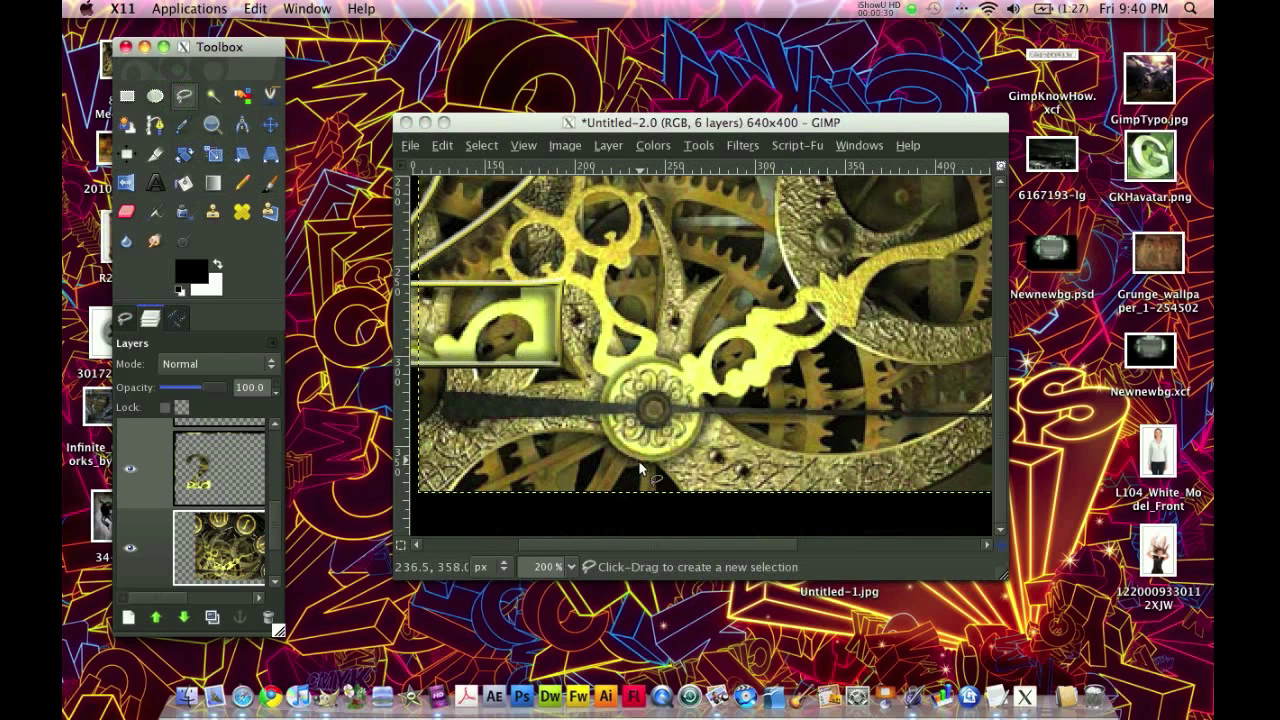
{"action": "left_click", "coordinate": [655, 462]}
{"action": "left_click", "coordinate": [640, 461]}
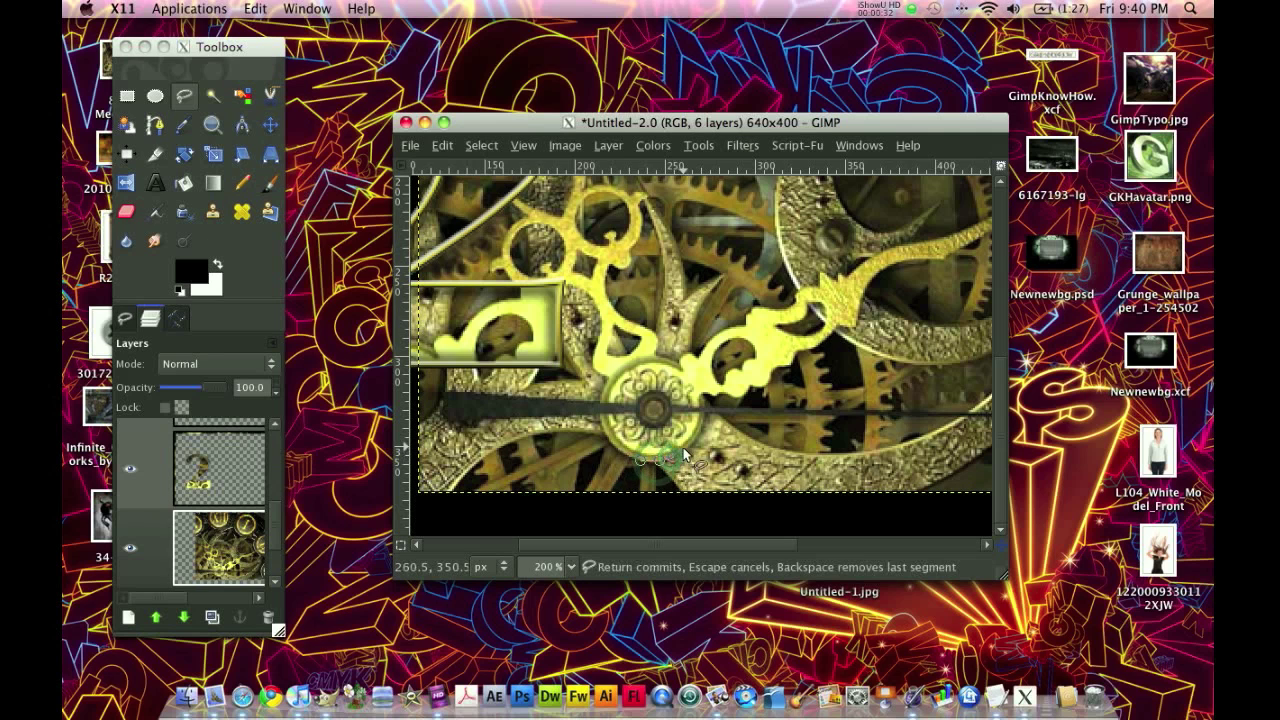
{"action": "left_click", "coordinate": [690, 443]}
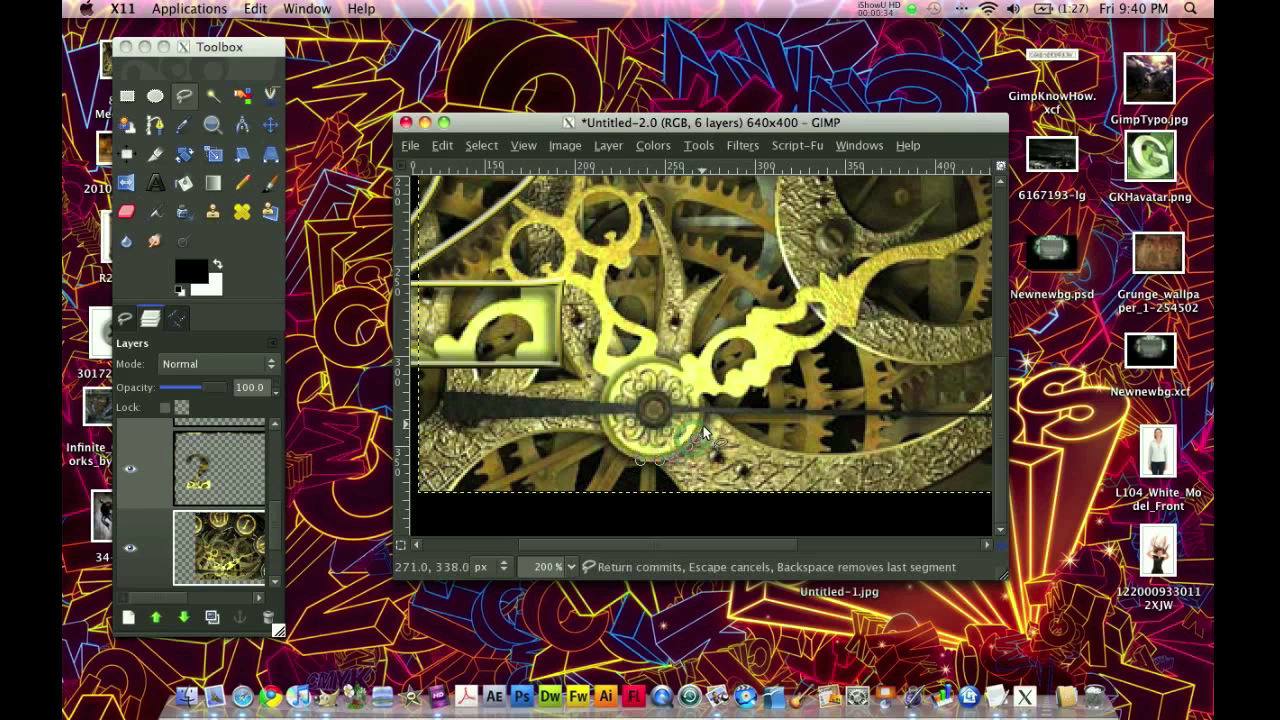
{"action": "left_click", "coordinate": [703, 411]}
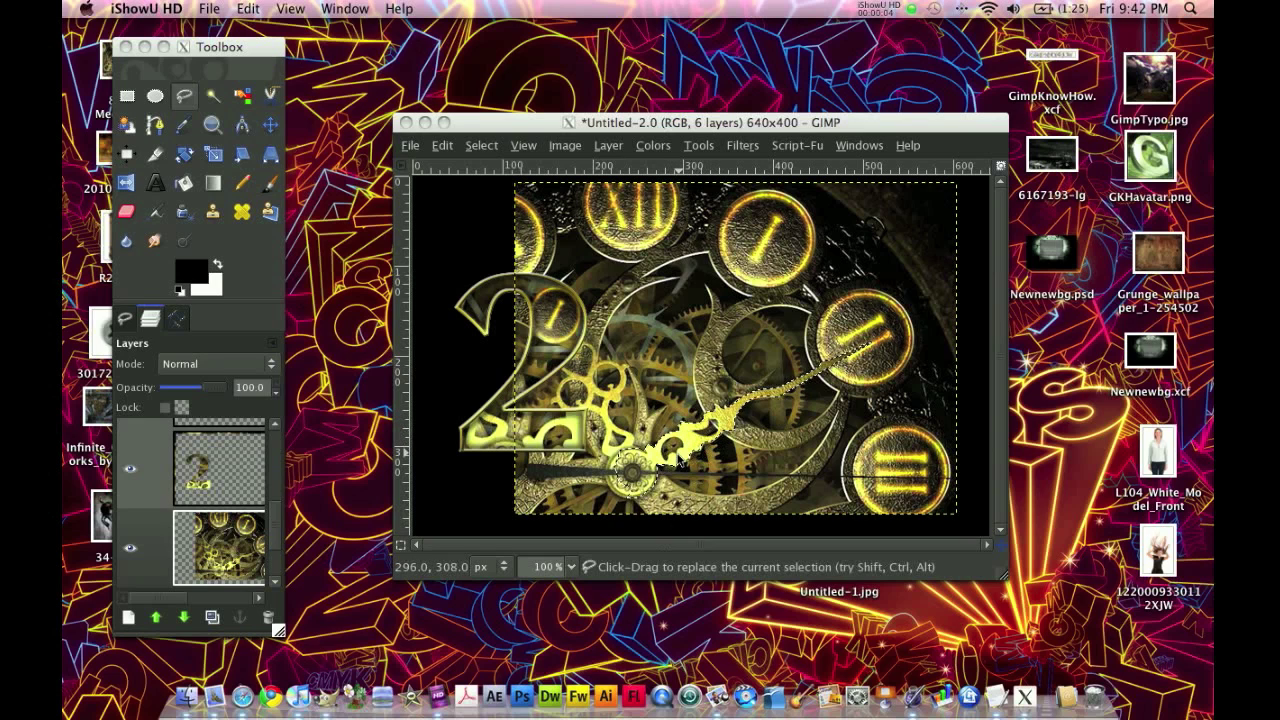
Invert the selection, cut away everything around the gold clock hand, and deselect
{"action": "left_click", "coordinate": [481, 146]}
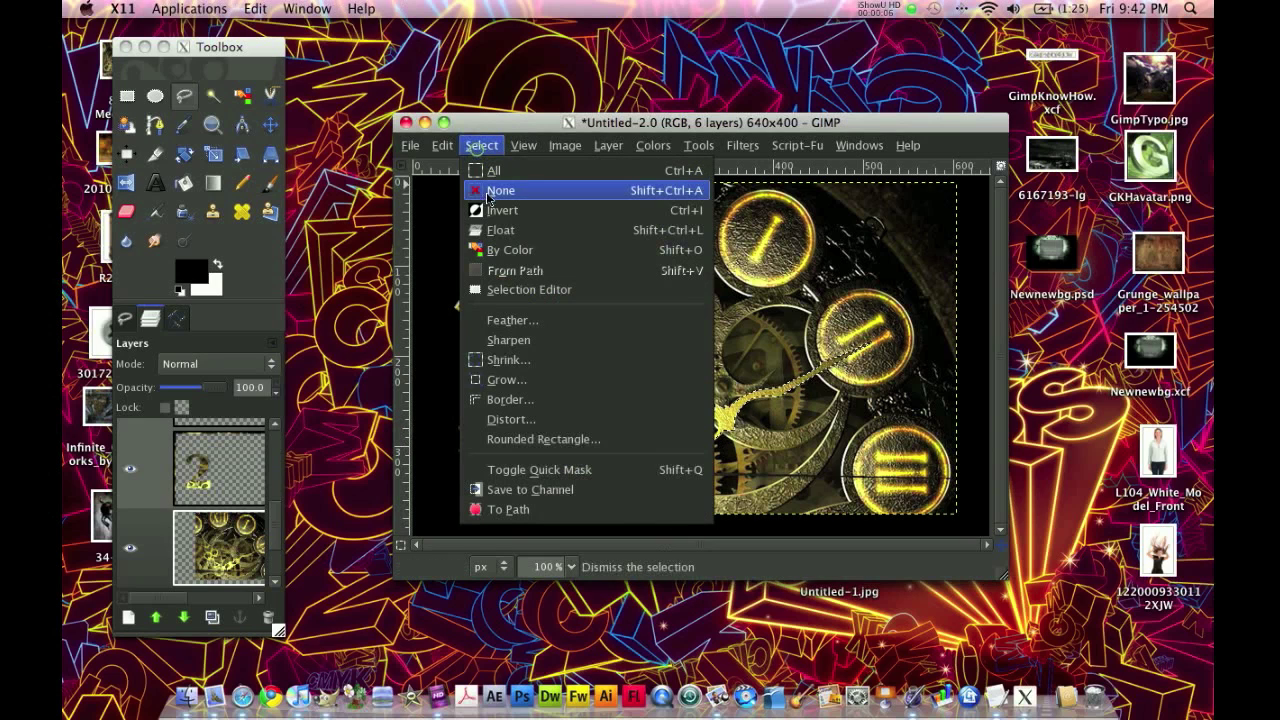
{"action": "left_click", "coordinate": [490, 208]}
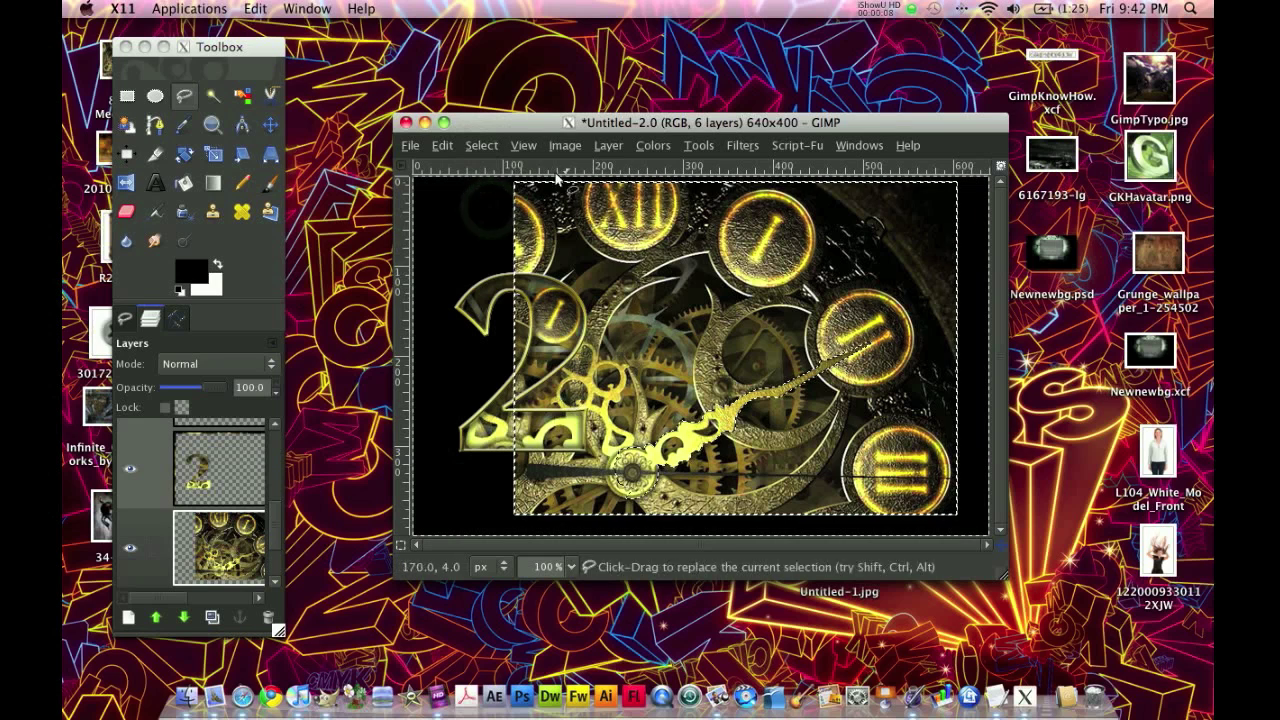
{"action": "left_click", "coordinate": [443, 146]}
{"action": "left_click", "coordinate": [465, 260]}
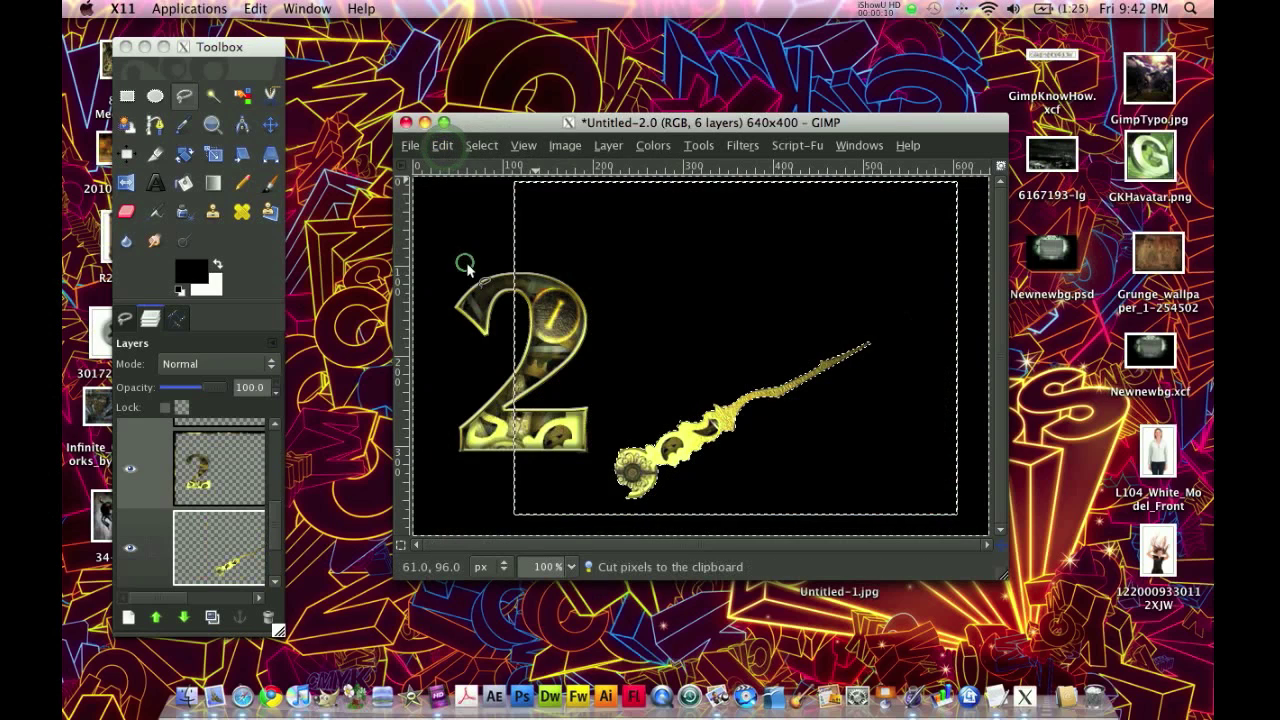
{"action": "left_click", "coordinate": [478, 146]}
{"action": "left_click", "coordinate": [497, 187]}
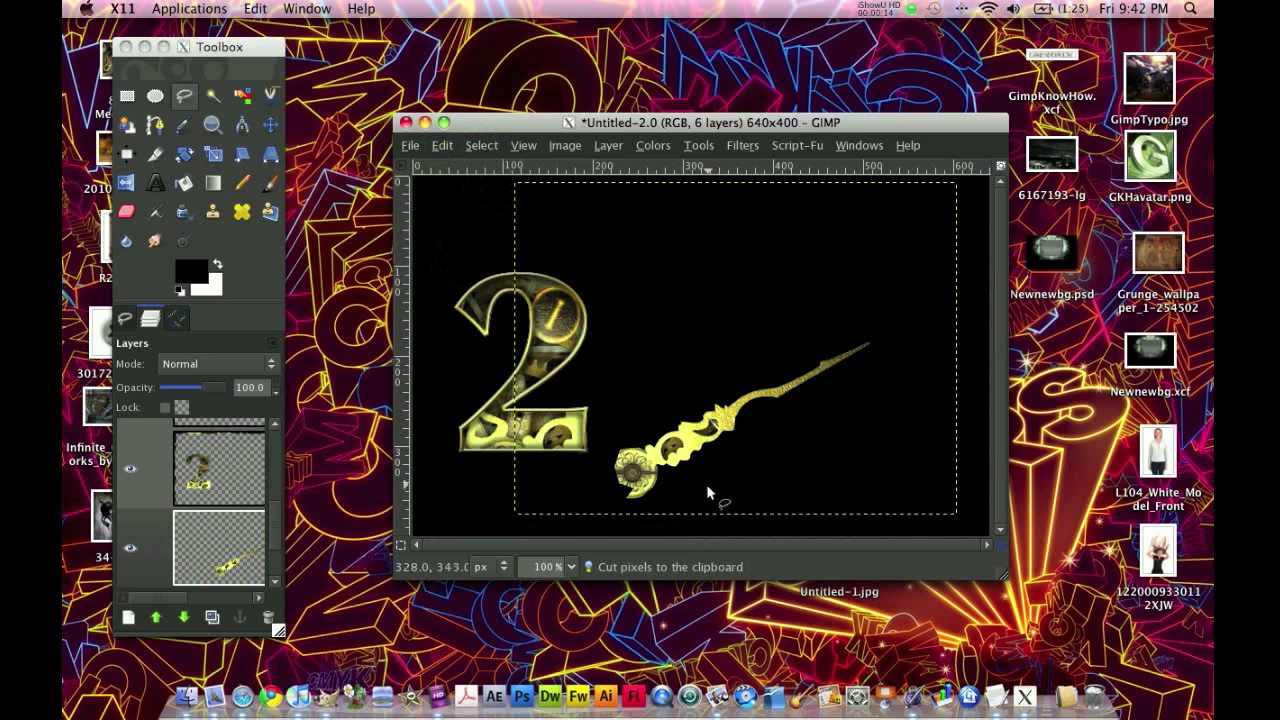
Raise the clock hand layer above the gear-filled "2" layer and move the hand's hub into the lower corner of the "2"
{"action": "left_click", "coordinate": [208, 529]}
{"action": "scroll", "coordinate": [227, 490], "scroll_direction": "up", "scroll_amount": 1}
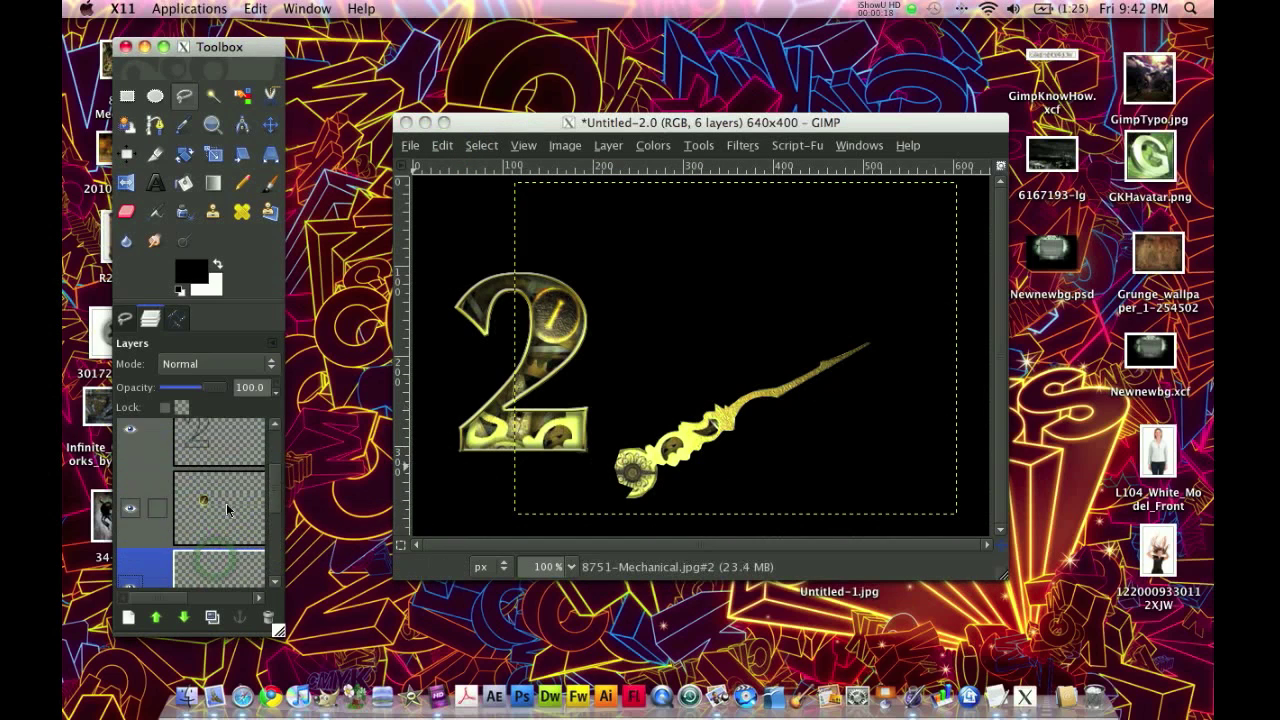
{"action": "scroll", "coordinate": [227, 510], "scroll_direction": "down", "scroll_amount": 1}
{"action": "left_click", "coordinate": [270, 124]}
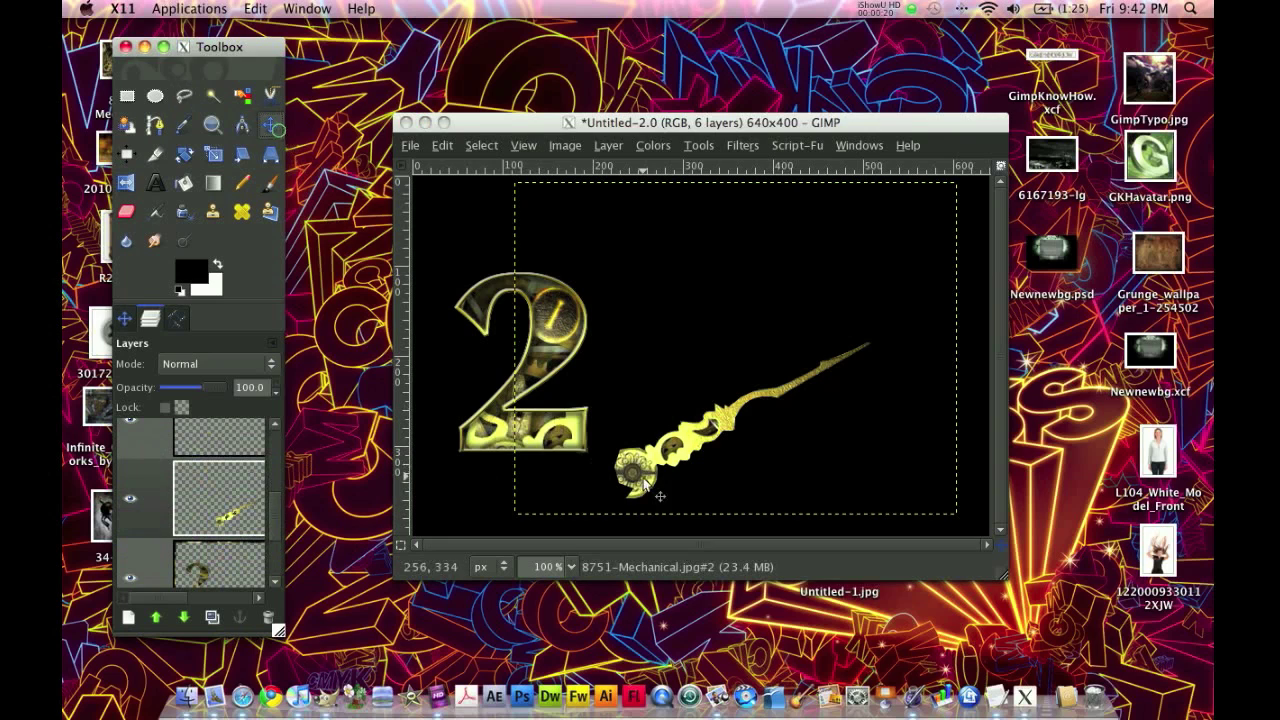
{"action": "left_click_drag", "start_coordinate": [648, 477], "coordinate": [480, 437]}
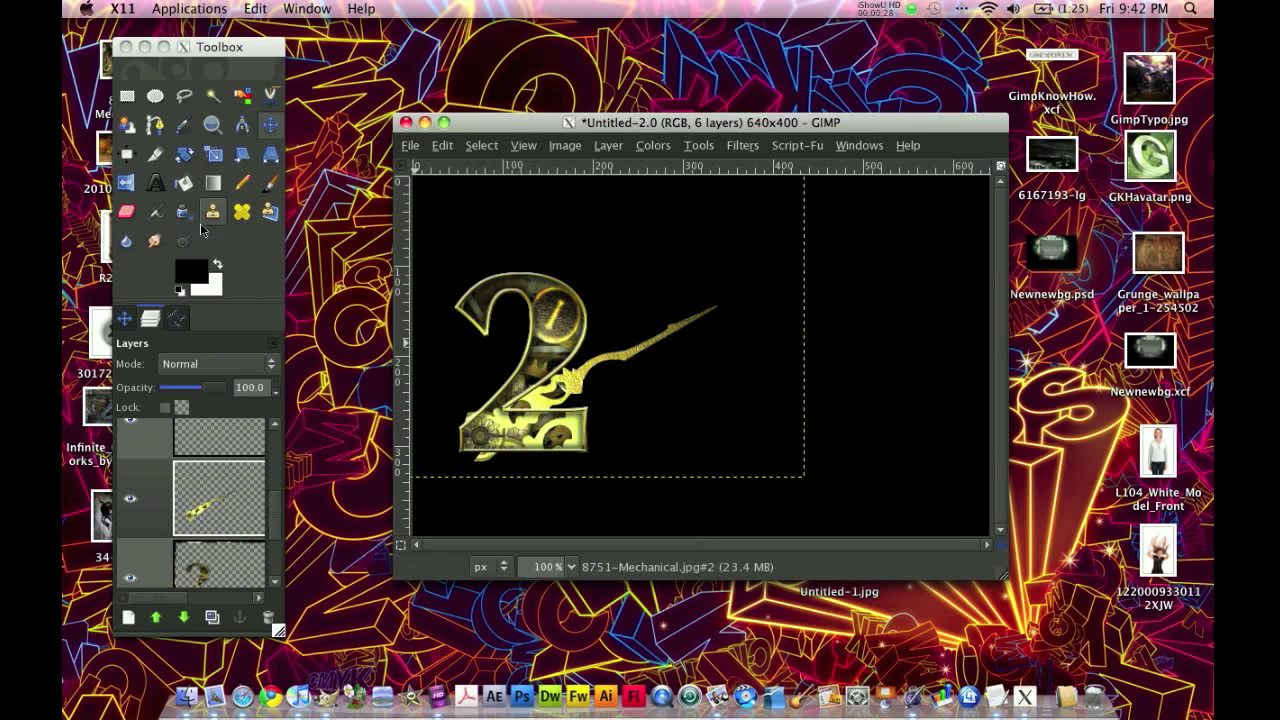
Paint black over the parts of the clock hand's hub that stick out past the lower corner of the "2"
{"action": "left_click", "coordinate": [126, 211]}
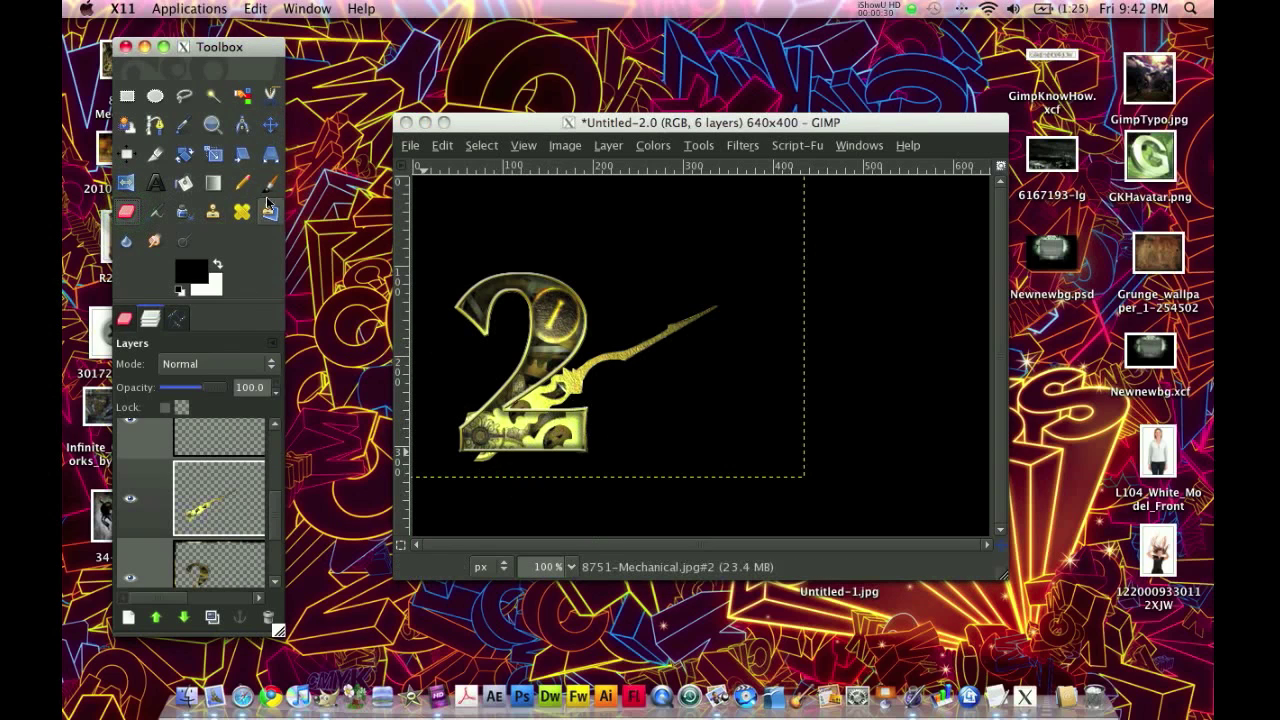
{"action": "left_click", "coordinate": [495, 455]}
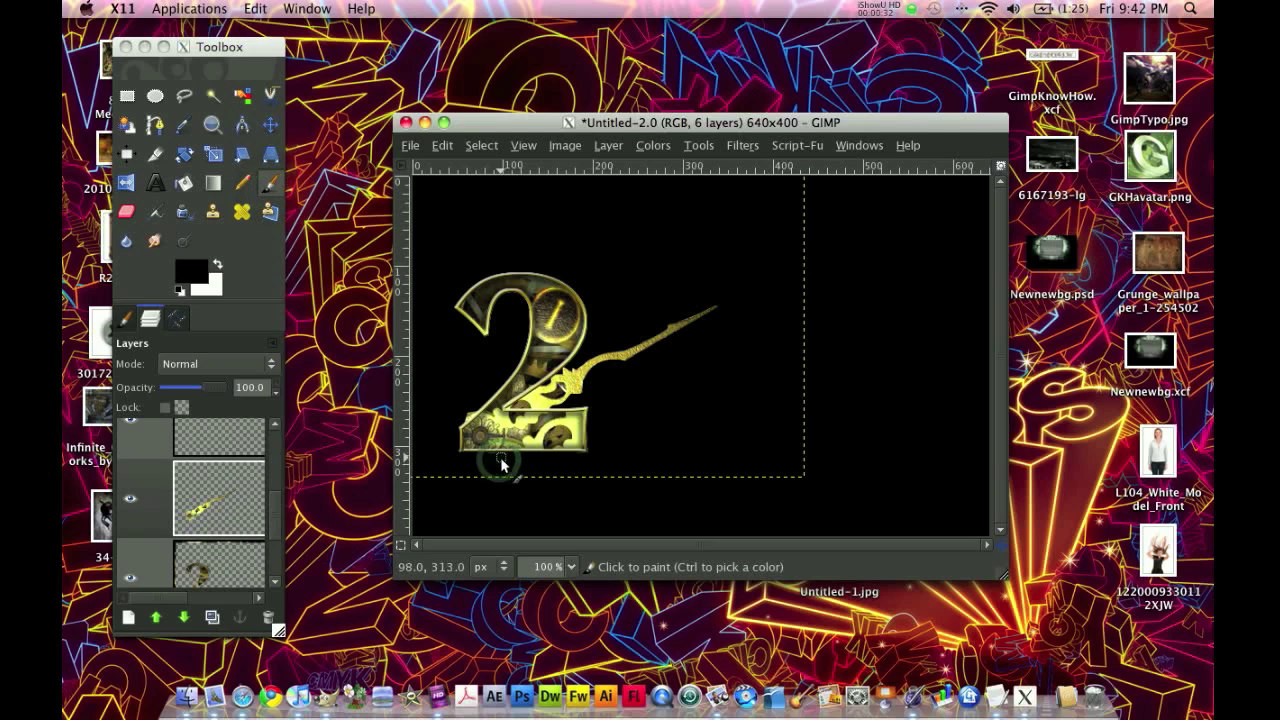
{"action": "left_click_drag", "start_coordinate": [463, 424], "coordinate": [512, 418]}
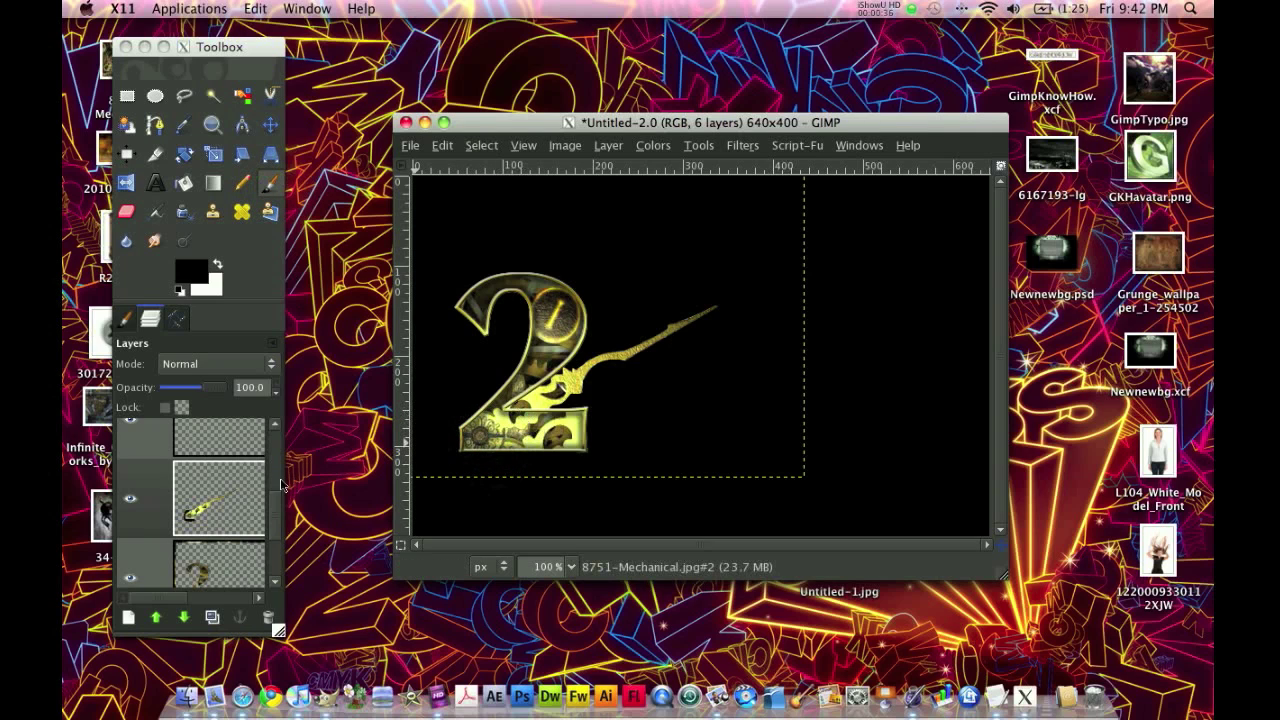
Draw a free selection on the clock hand layer around the part overlapping the base of the "2" below its diagonal stroke
{"action": "left_click", "coordinate": [186, 98]}
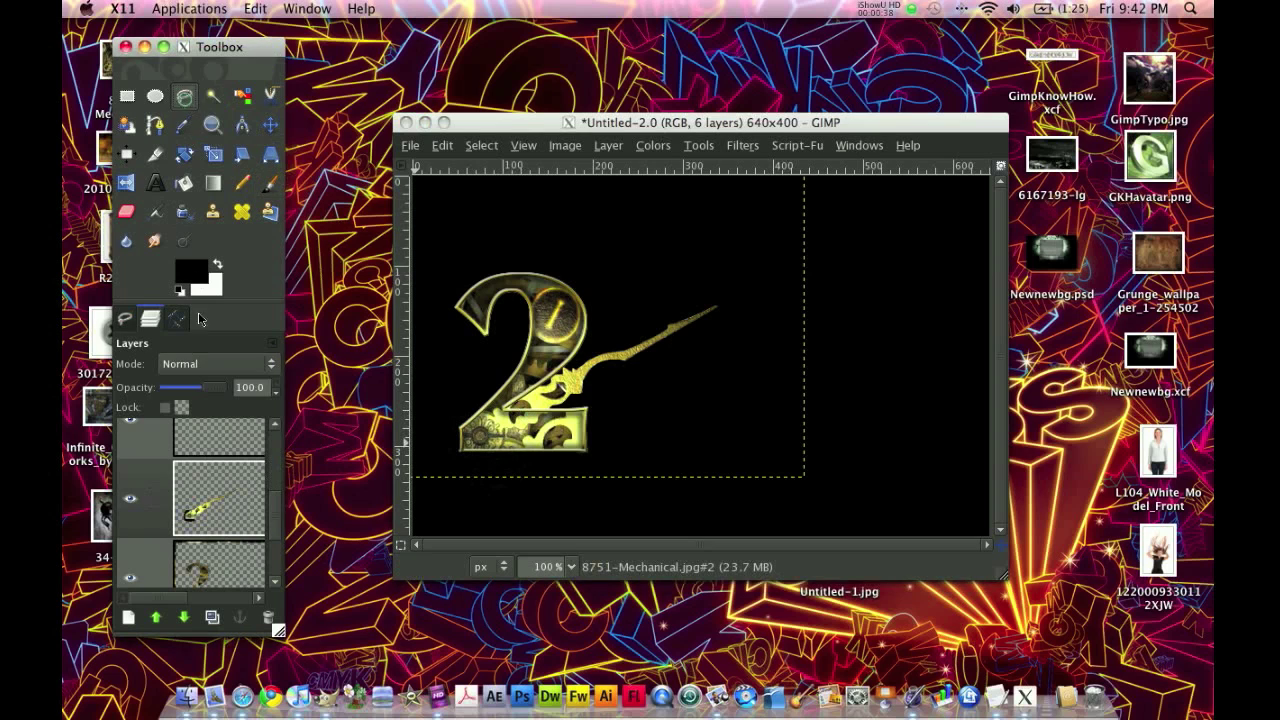
{"action": "left_click", "coordinate": [150, 498]}
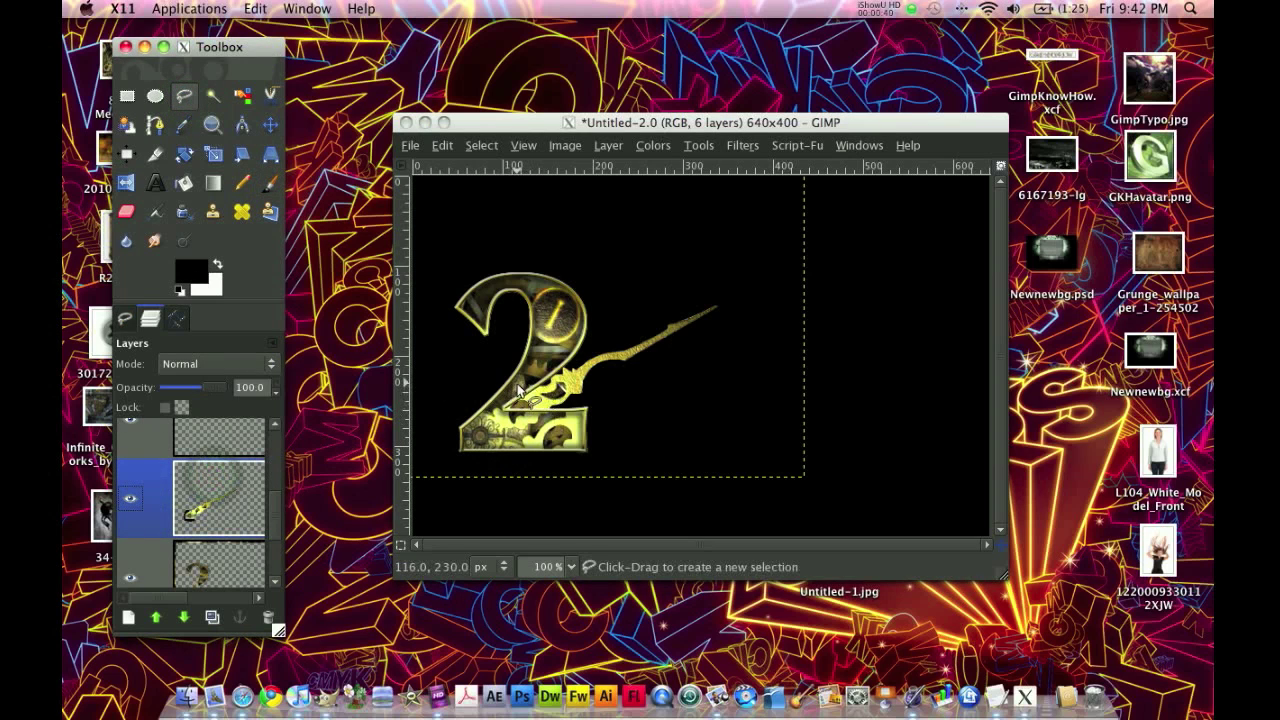
{"action": "mouse_move", "coordinate": [531, 390]}
{"action": "left_mouse_down"}
{"action": "mouse_move", "coordinate": [515, 405]}
{"action": "mouse_move", "coordinate": [498, 385]}
{"action": "mouse_move", "coordinate": [482, 420]}
{"action": "mouse_move", "coordinate": [515, 440]}
{"action": "mouse_move", "coordinate": [571, 406]}
{"action": "mouse_move", "coordinate": [552, 388]}
{"action": "left_mouse_up"}
{"action": "left_click", "coordinate": [582, 397]}
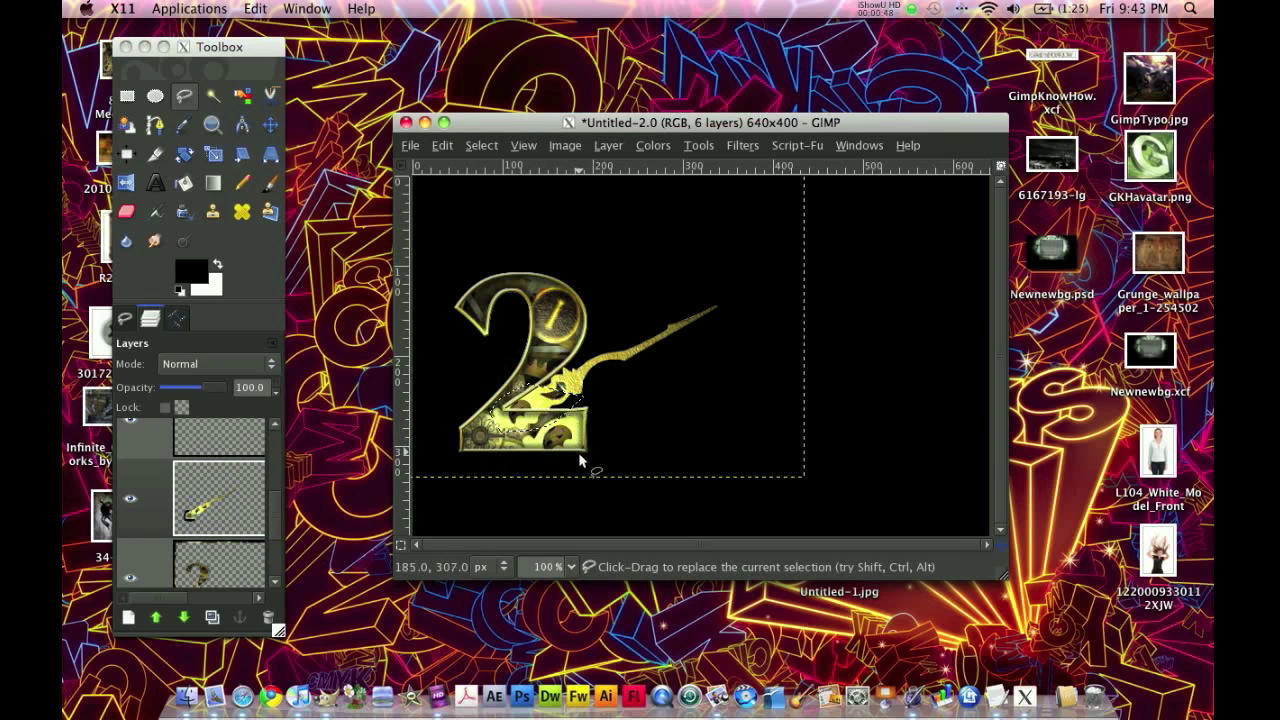
Copy the selected part of the clock hand and paste it as a new layer
{"action": "left_click", "coordinate": [442, 146]}
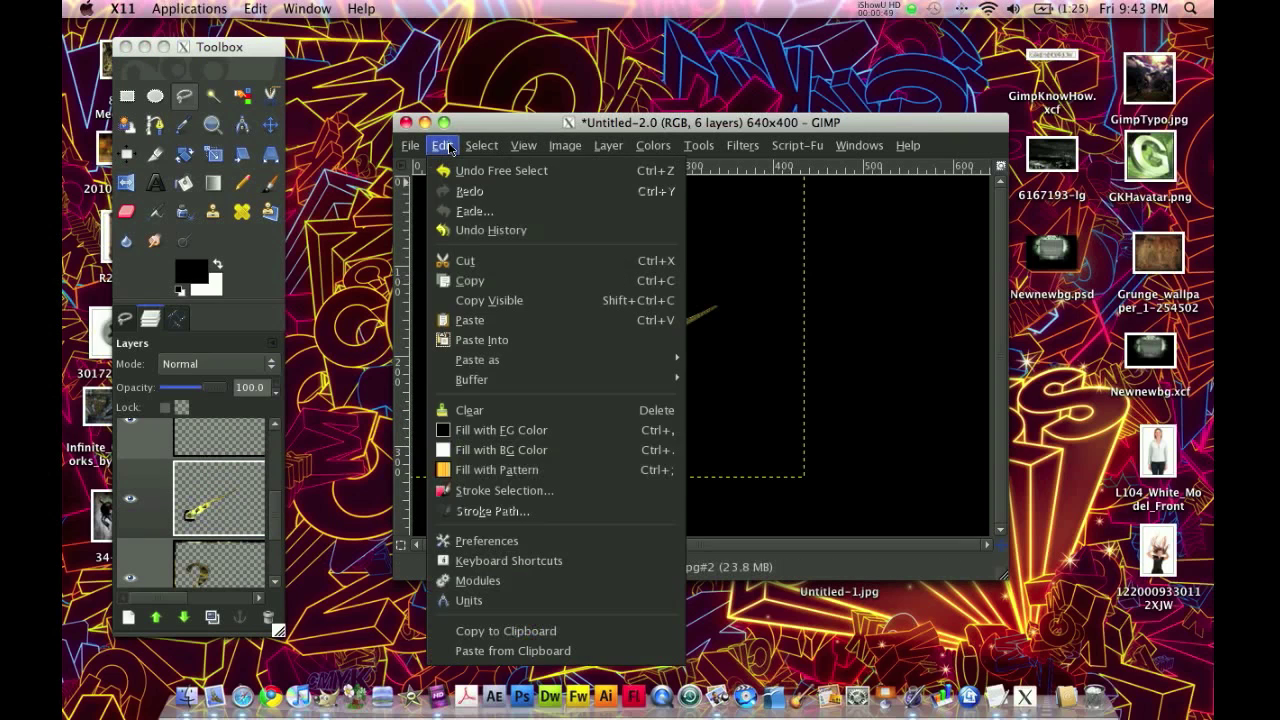
{"action": "left_click", "coordinate": [470, 280]}
{"action": "left_click", "coordinate": [441, 146]}
{"action": "left_click", "coordinate": [470, 324]}
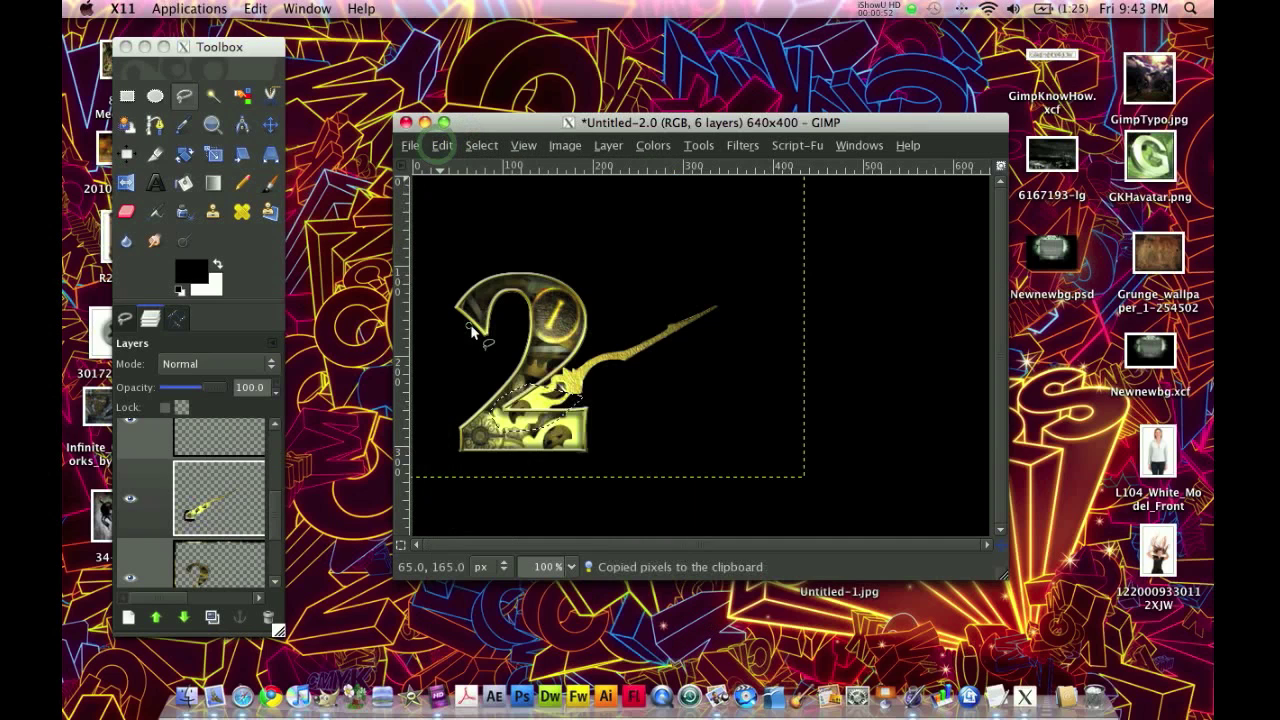
{"action": "left_click", "coordinate": [127, 618]}
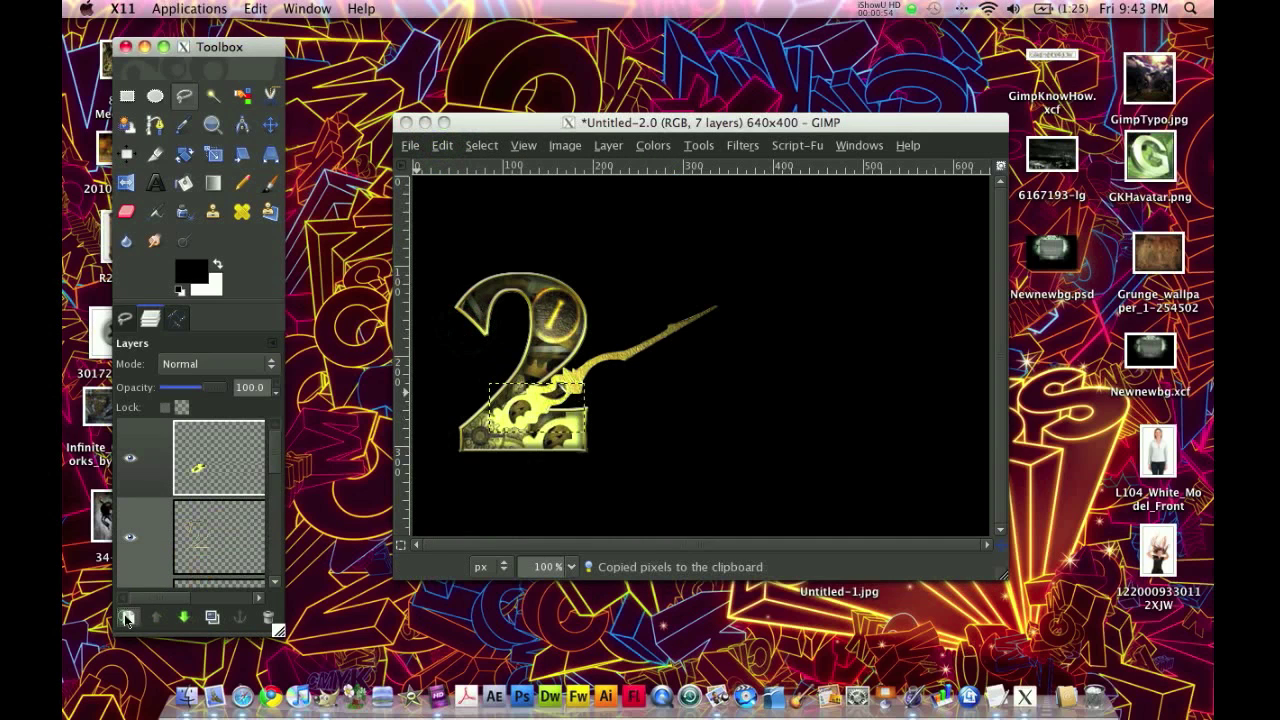
Add the clock image 45044Large.jpg as a new layer directly above the Background layer
{"action": "scroll", "coordinate": [238, 468], "scroll_direction": "down", "scroll_amount": 2}
{"action": "left_click", "coordinate": [228, 548]}
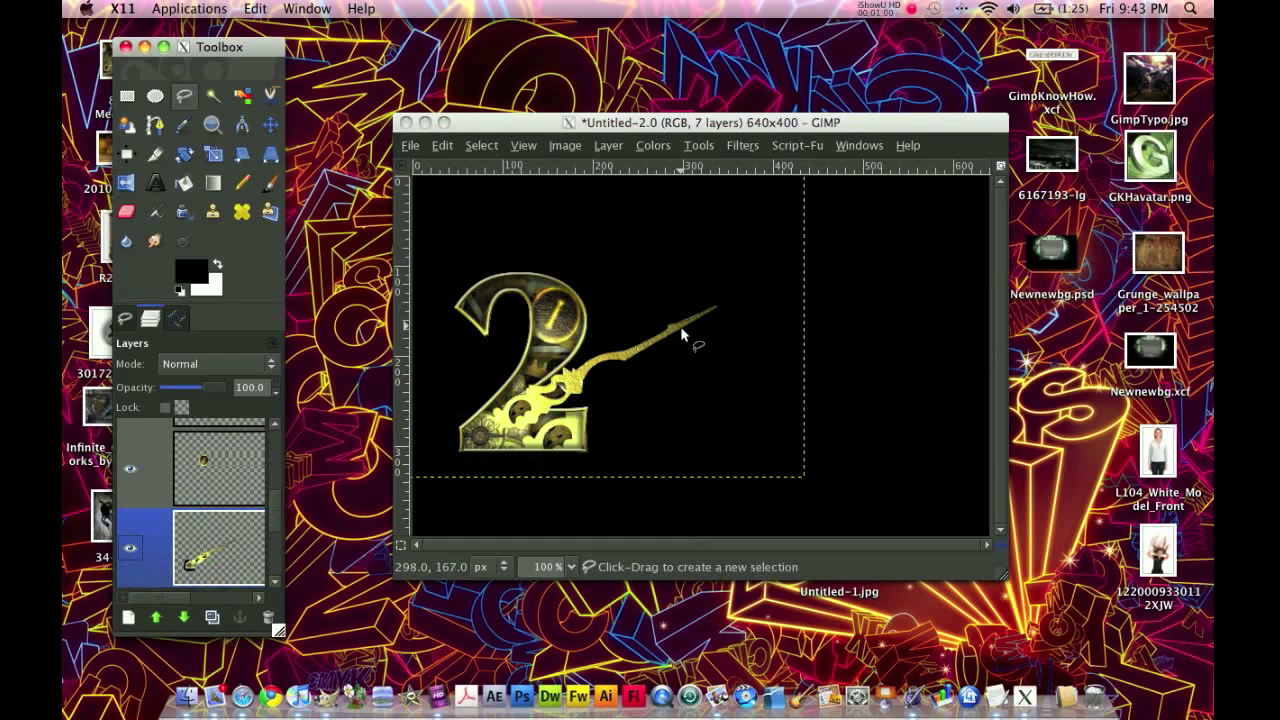
{"action": "scroll", "coordinate": [206, 514], "scroll_direction": "down", "scroll_amount": 2}
{"action": "left_click", "coordinate": [211, 541]}
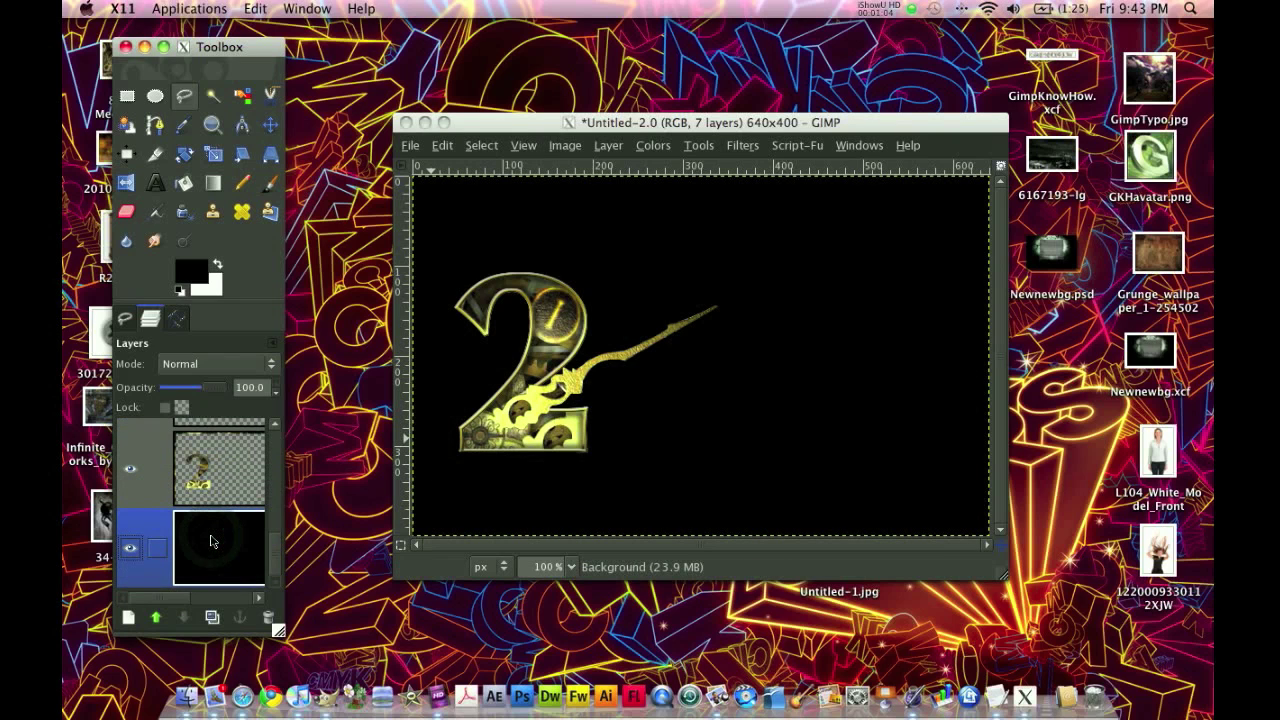
{"action": "left_click", "coordinate": [410, 145]}
{"action": "left_click", "coordinate": [436, 212]}
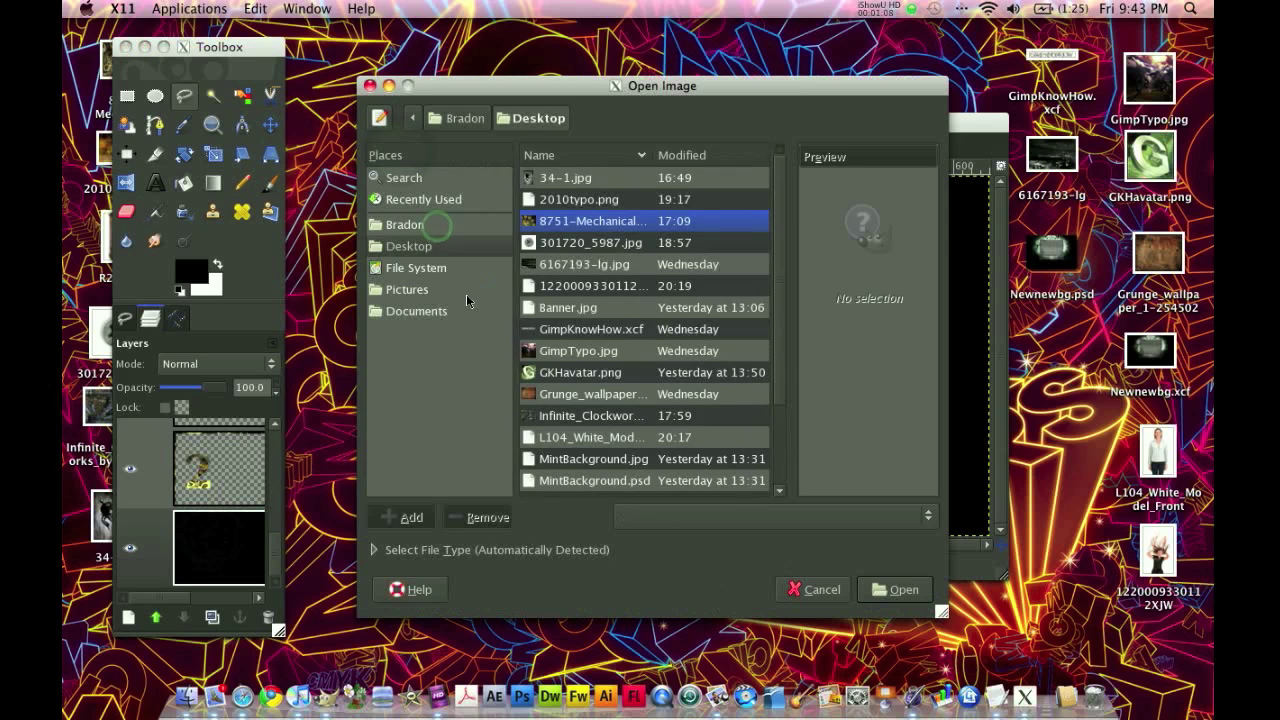
{"action": "left_click", "coordinate": [608, 244]}
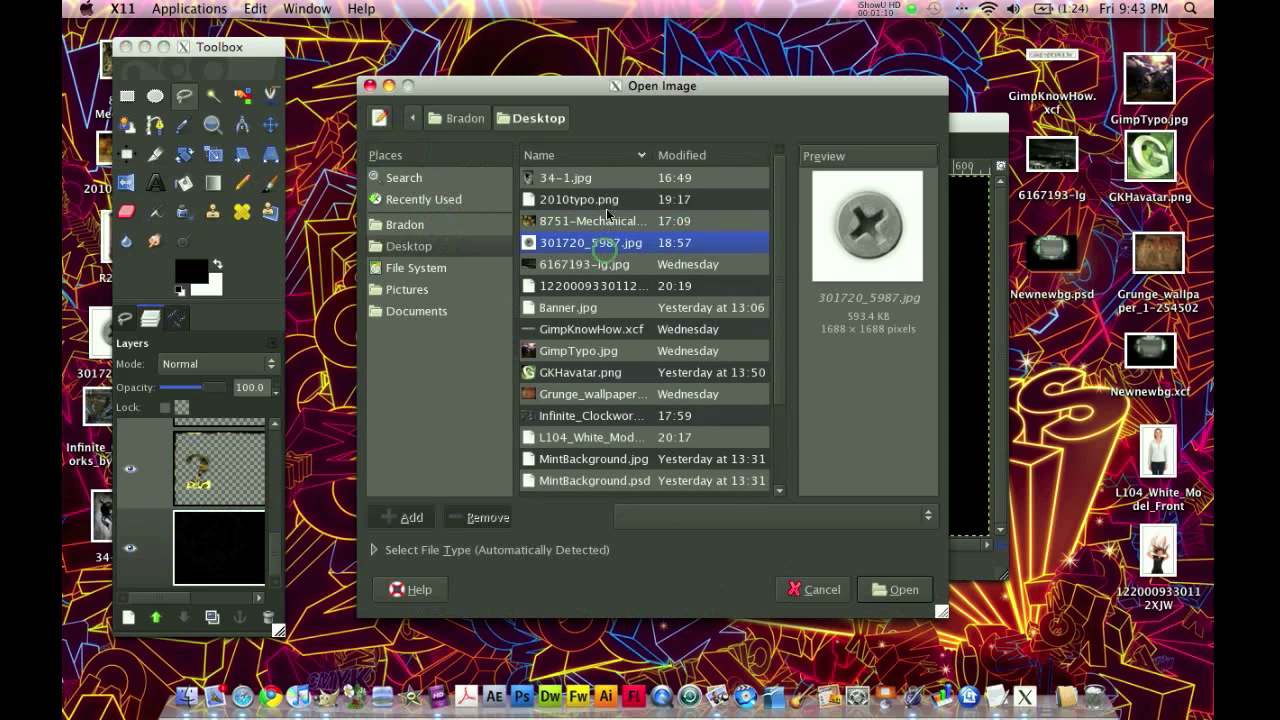
{"action": "left_click", "coordinate": [604, 200]}
{"action": "left_click", "coordinate": [594, 180]}
{"action": "left_click", "coordinate": [730, 154]}
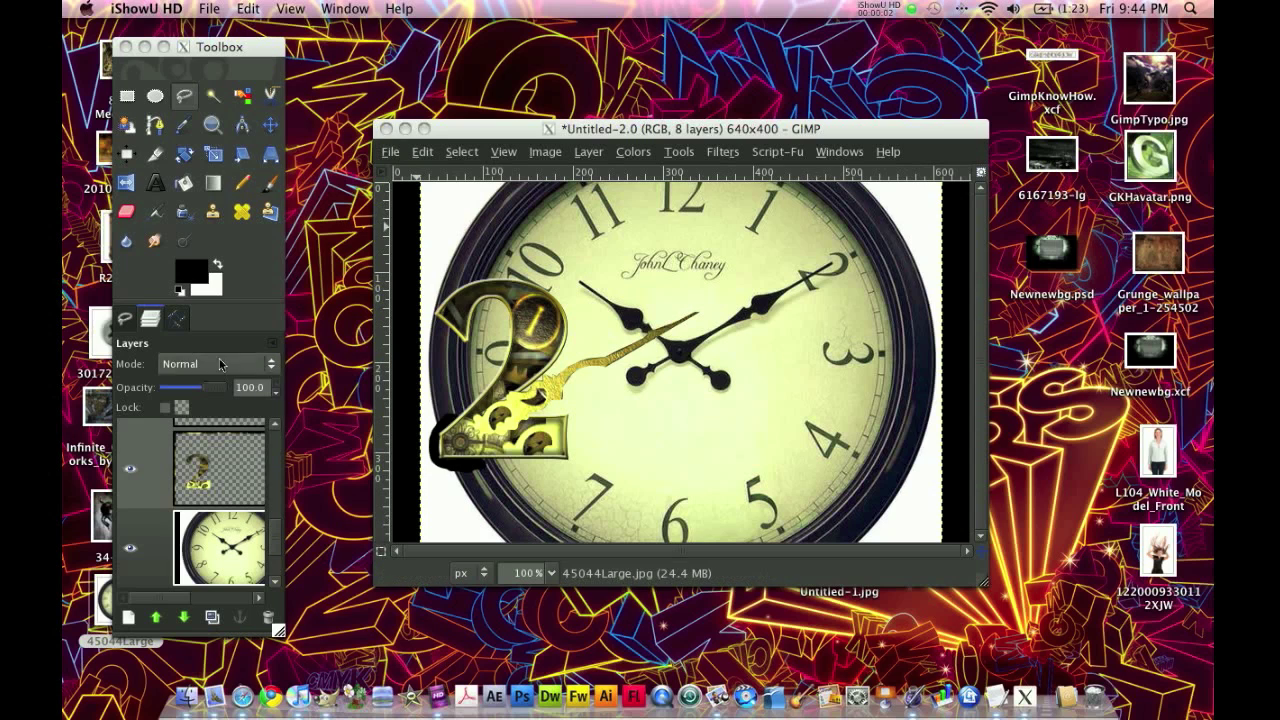
Scale the clock layer down to roughly the height of the "2" and place it immediately beside the numeral
{"action": "right_click", "coordinate": [214, 556]}
{"action": "key", "text": "Escape"}
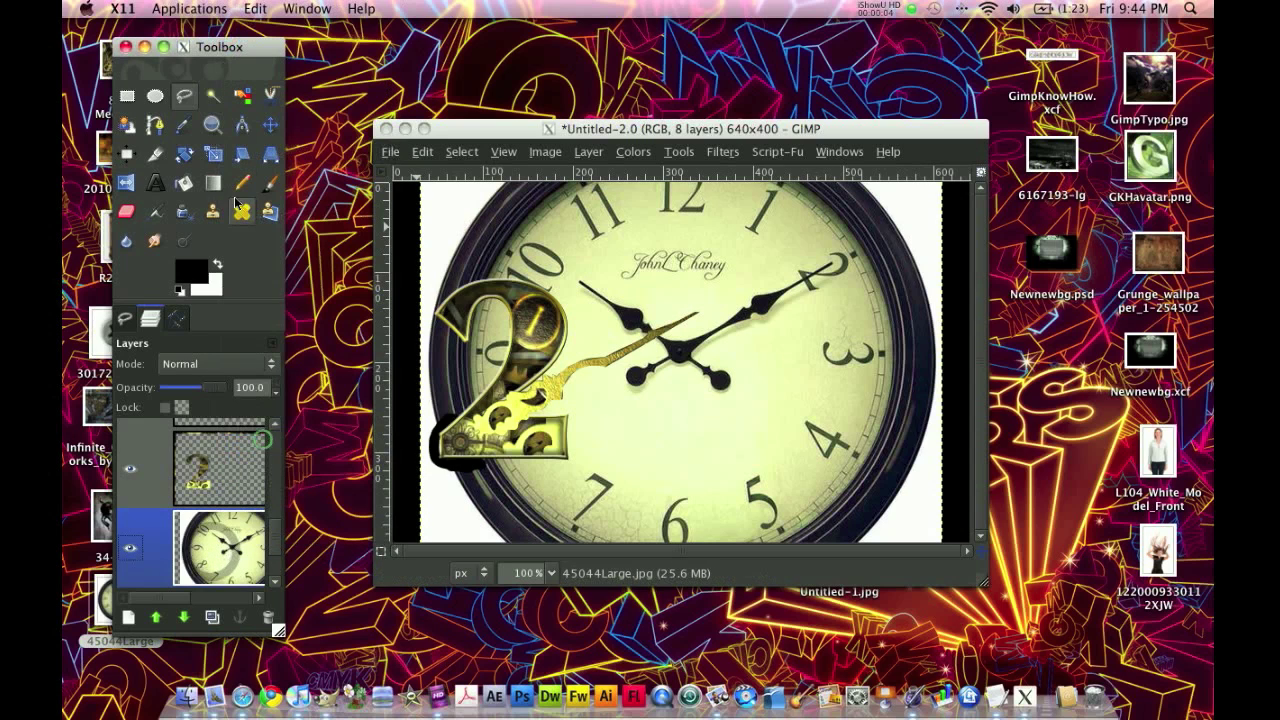
{"action": "left_click", "coordinate": [213, 153]}
{"action": "left_click", "coordinate": [715, 400]}
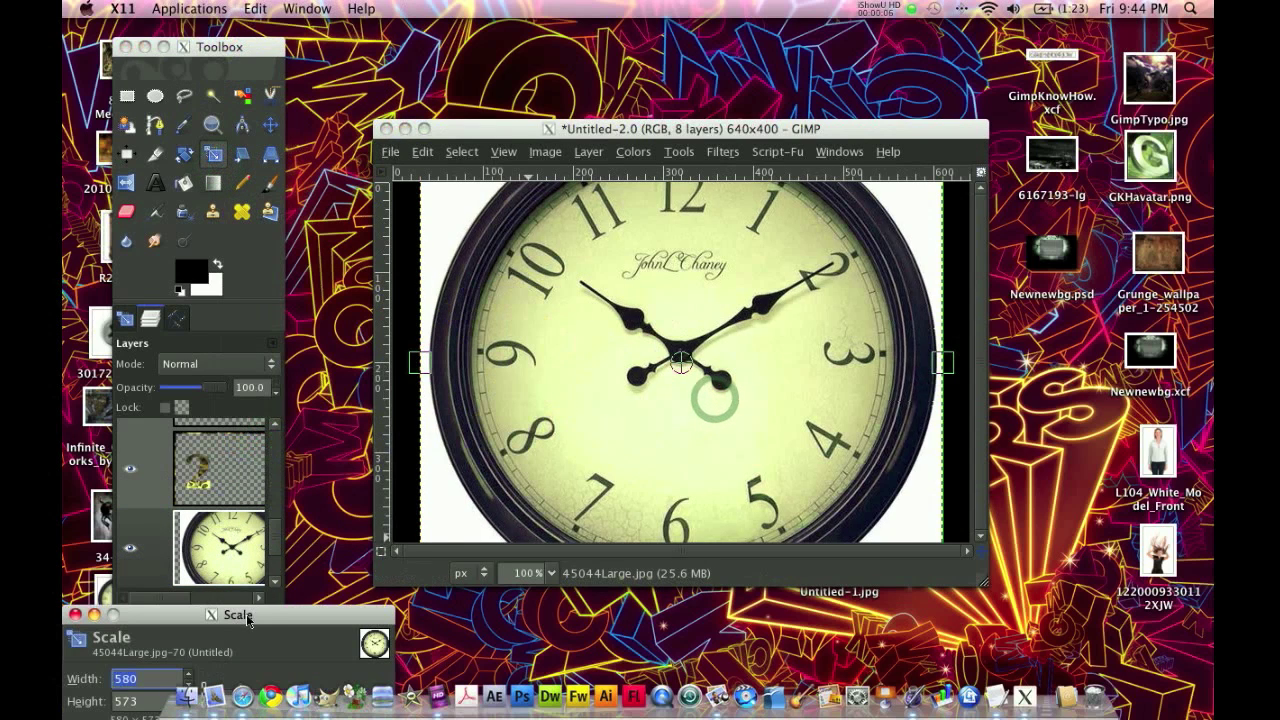
{"action": "left_click_drag", "start_coordinate": [248, 620], "coordinate": [278, 364]}
{"action": "left_click_drag", "start_coordinate": [466, 197], "coordinate": [758, 441]}
{"action": "key", "text": "Return"}
{"action": "left_click", "coordinate": [270, 125]}
{"action": "left_click_drag", "start_coordinate": [814, 510], "coordinate": [601, 342]}
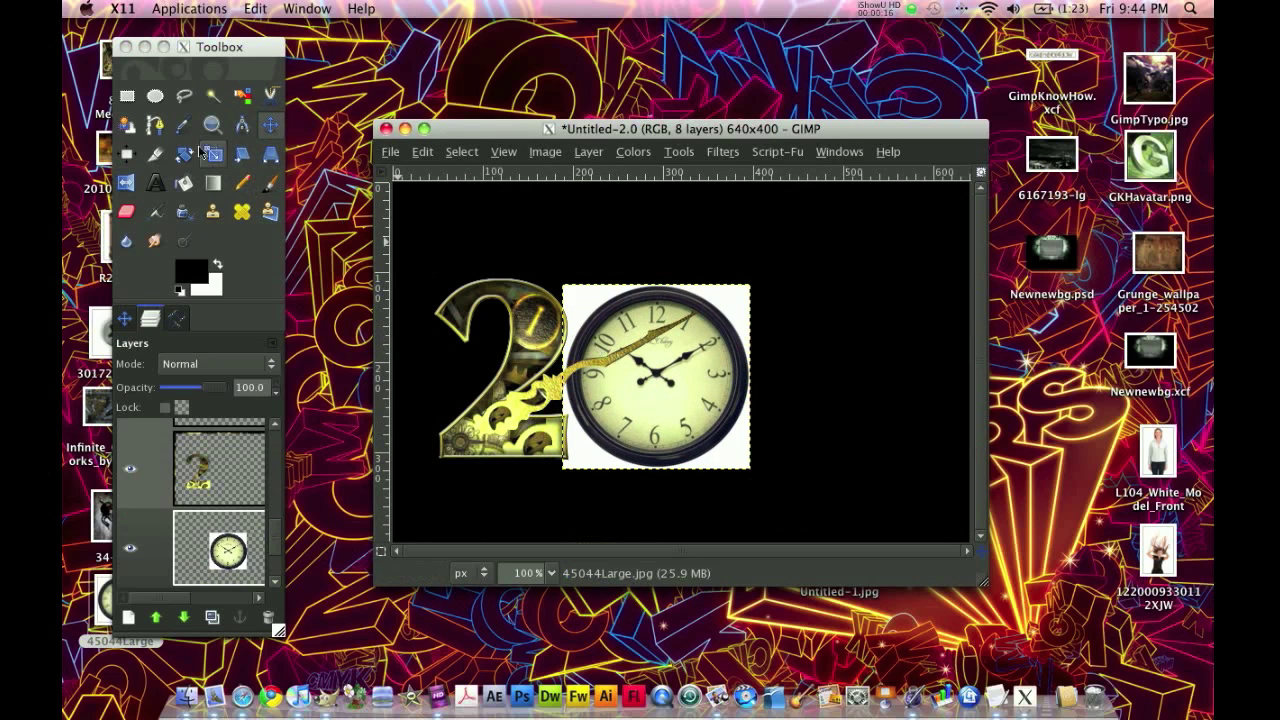
Draw an elliptical selection fitted to the clock's outer rim and feather it by 1 pixel
{"action": "left_click", "coordinate": [155, 96]}
{"action": "left_click_drag", "start_coordinate": [561, 284], "coordinate": [757, 466]}
{"action": "left_click_drag", "start_coordinate": [747, 378], "coordinate": [745, 379]}
{"action": "left_click_drag", "start_coordinate": [575, 305], "coordinate": [583, 310]}
{"action": "left_click_drag", "start_coordinate": [583, 355], "coordinate": [590, 356]}
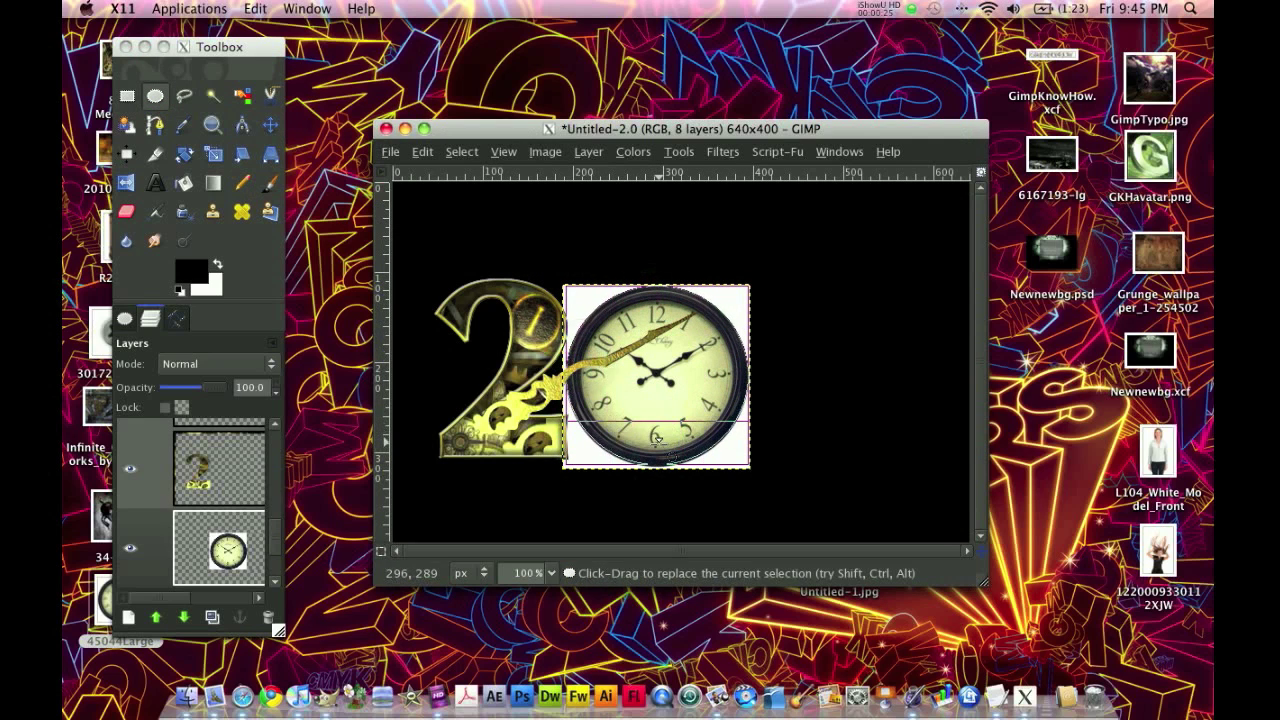
{"action": "left_click", "coordinate": [461, 151]}
{"action": "left_click", "coordinate": [492, 326]}
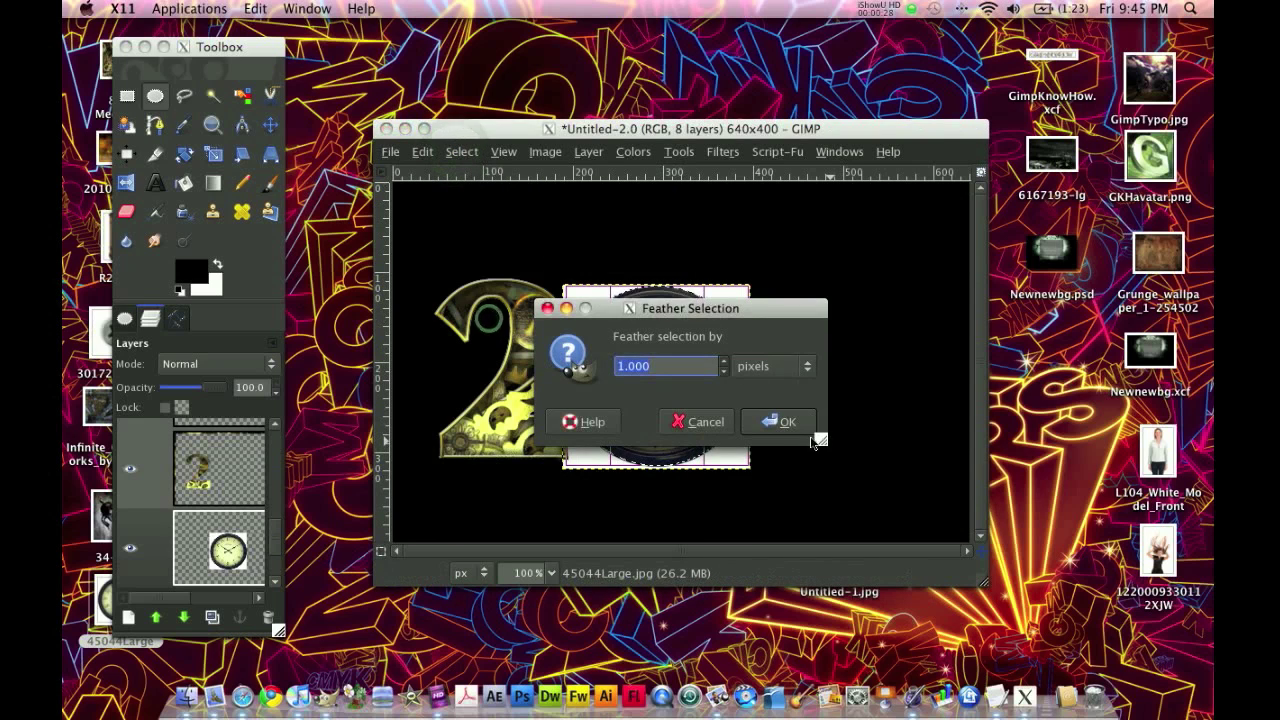
{"action": "left_click", "coordinate": [801, 422]}
Invert the selection, cut away the white area around the clock, and deselect
{"action": "left_click", "coordinate": [461, 151]}
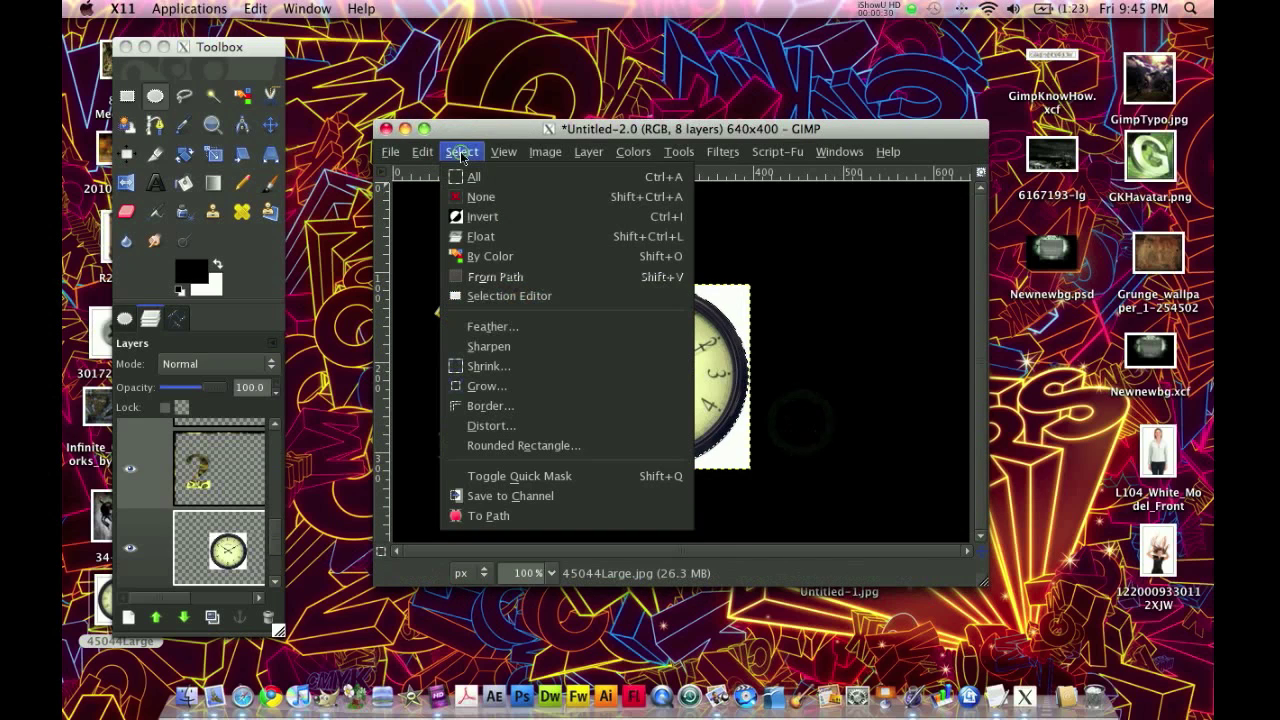
{"action": "left_click", "coordinate": [471, 177]}
{"action": "left_click", "coordinate": [422, 151]}
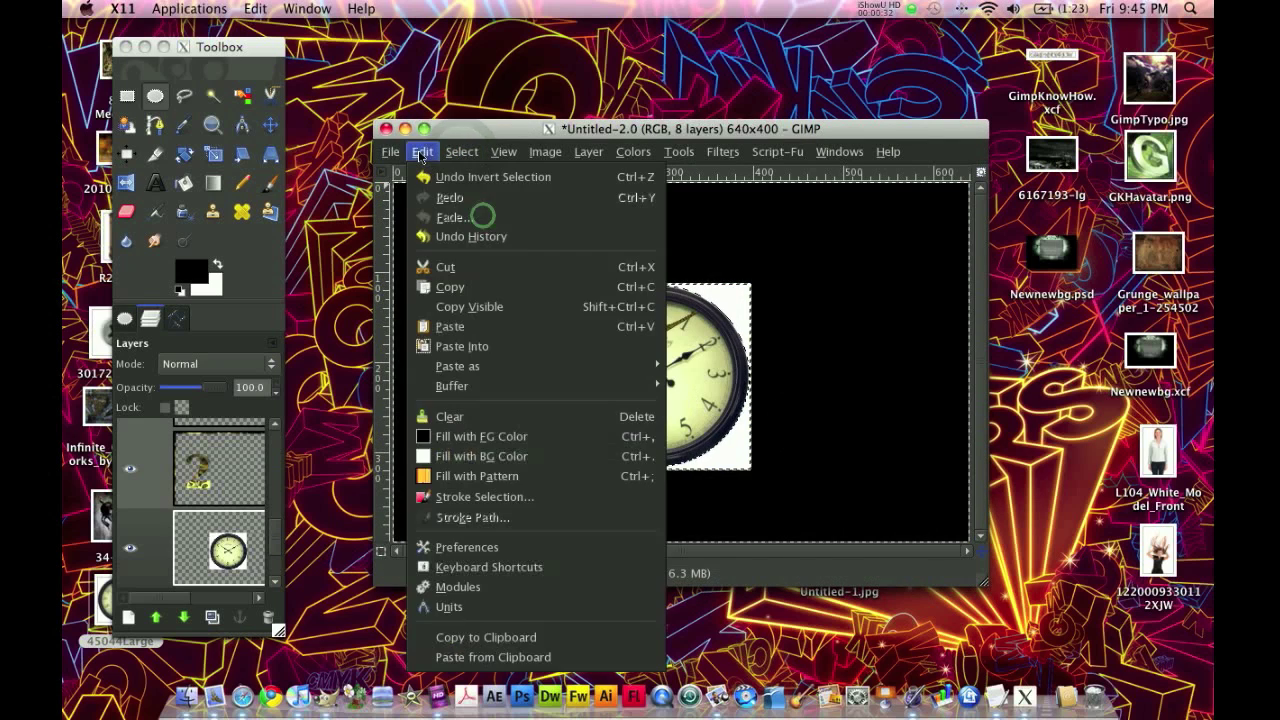
{"action": "left_click", "coordinate": [445, 269]}
{"action": "left_click", "coordinate": [461, 151]}
{"action": "left_click", "coordinate": [471, 199]}
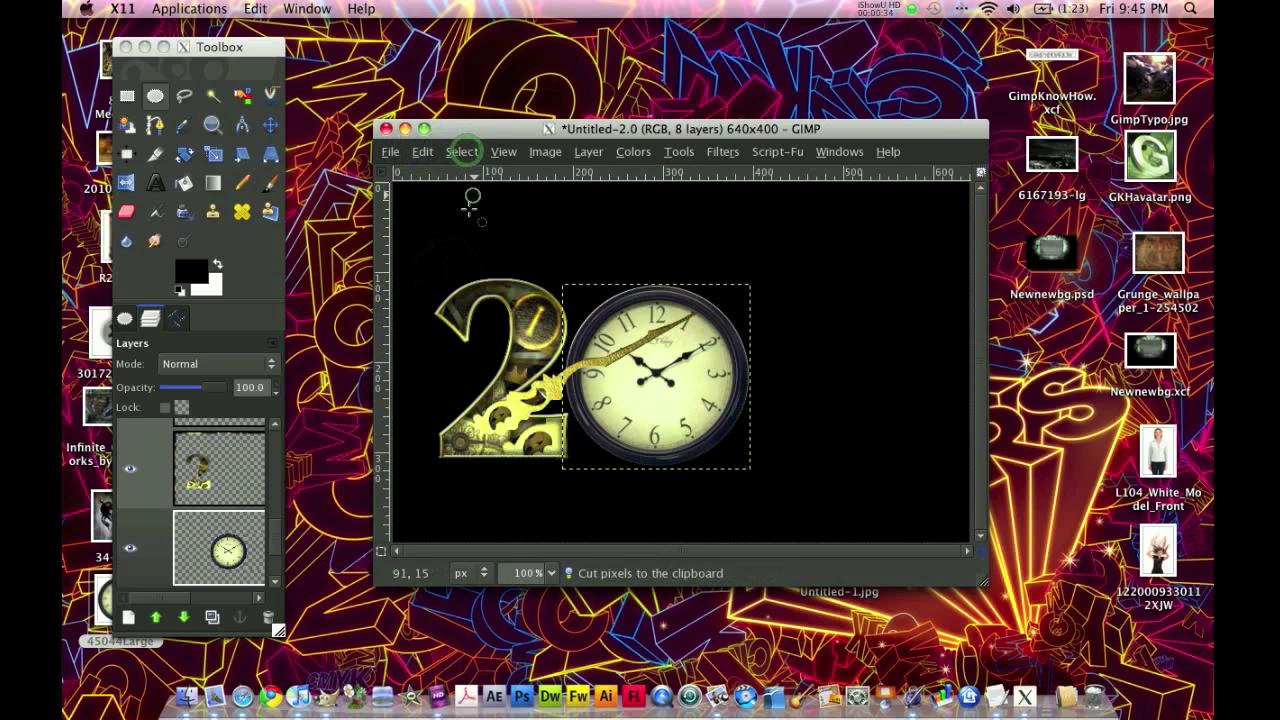
Move the clock toward the "2" so that its rim tucks behind the numeral
{"action": "left_click", "coordinate": [270, 124]}
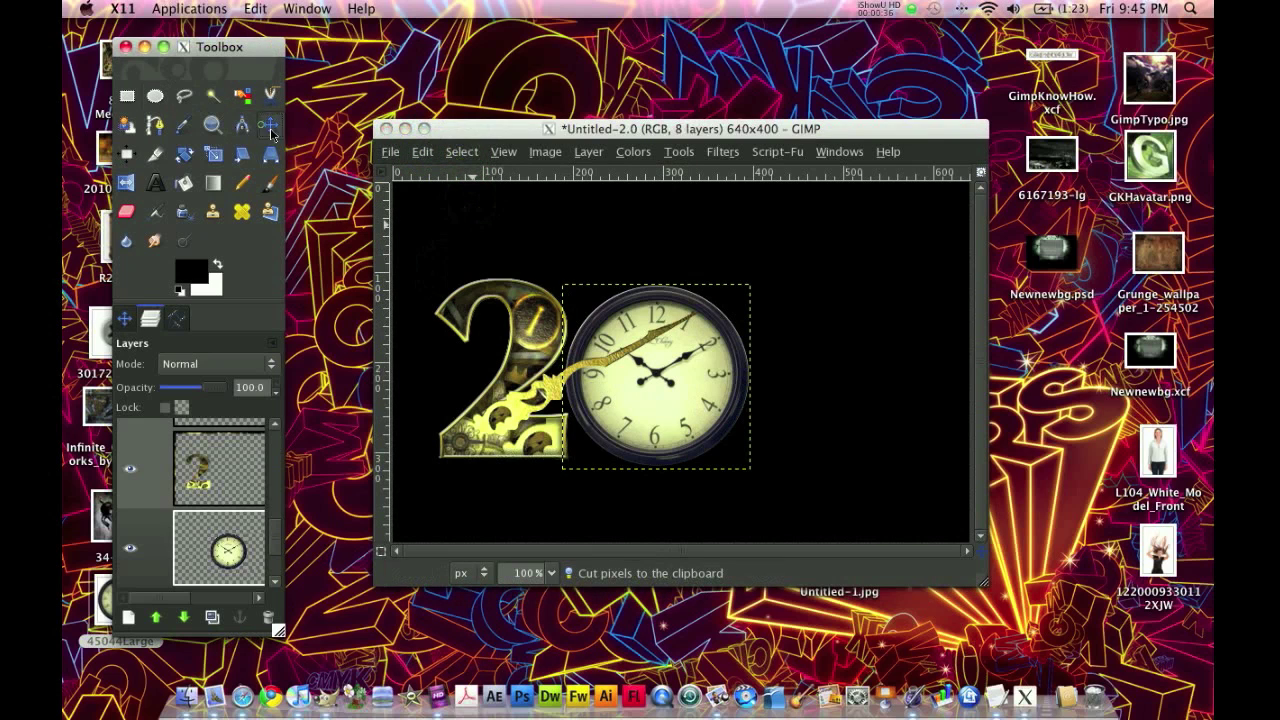
{"action": "left_click_drag", "start_coordinate": [662, 392], "coordinate": [622, 391]}
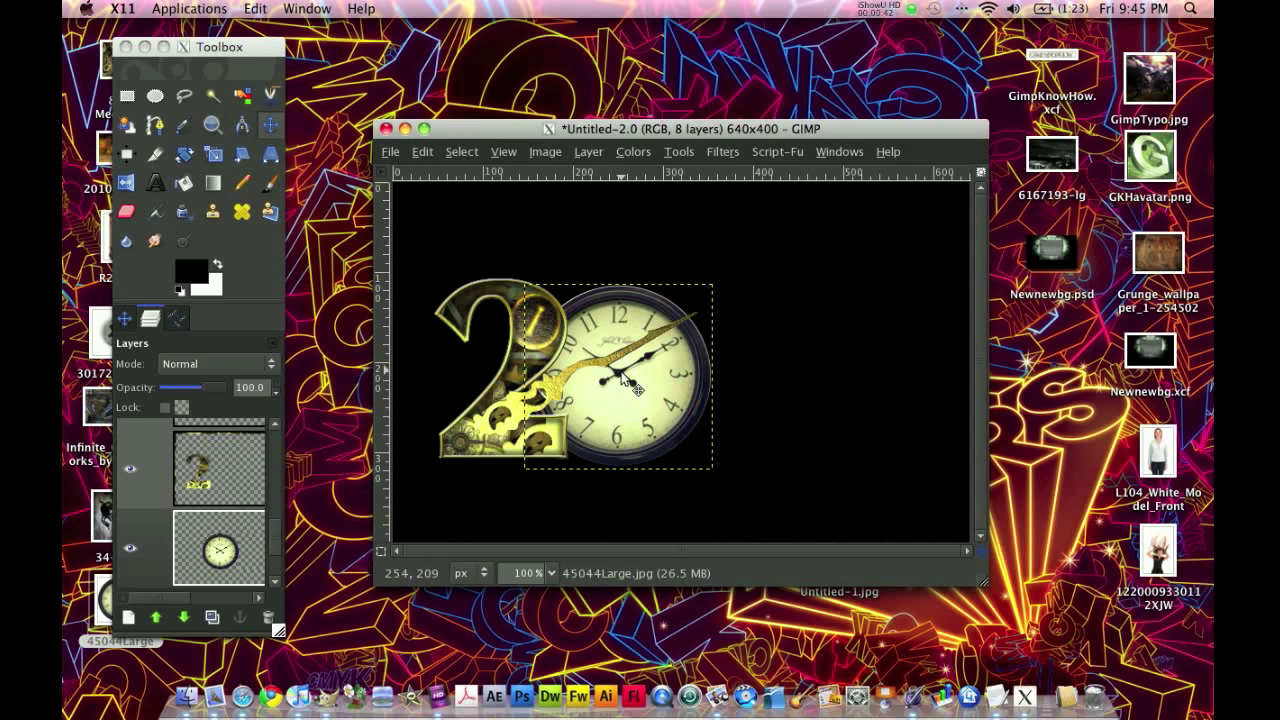
Create a new layer above the clock and fill the outline of the "2" on it with black, then deselect
{"action": "right_click", "coordinate": [212, 490]}
{"action": "left_click", "coordinate": [234, 460]}
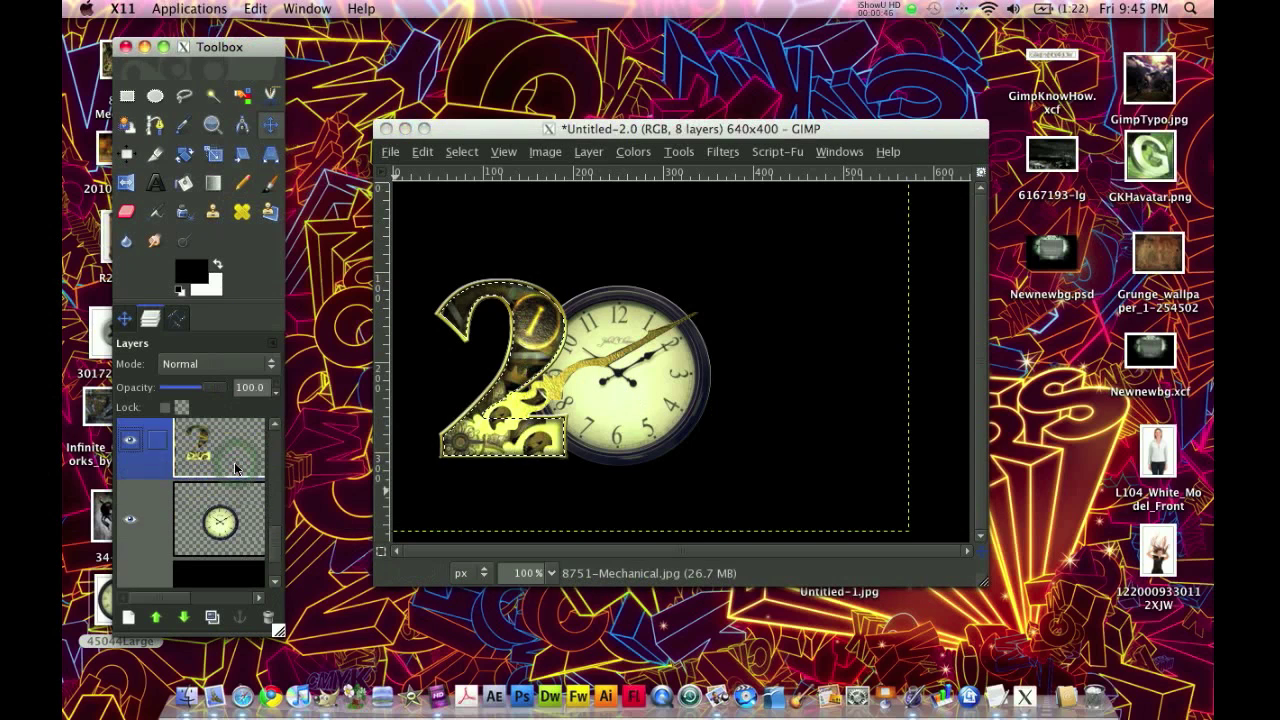
{"action": "left_click", "coordinate": [220, 515]}
{"action": "left_click", "coordinate": [128, 617]}
{"action": "left_click", "coordinate": [357, 344]}
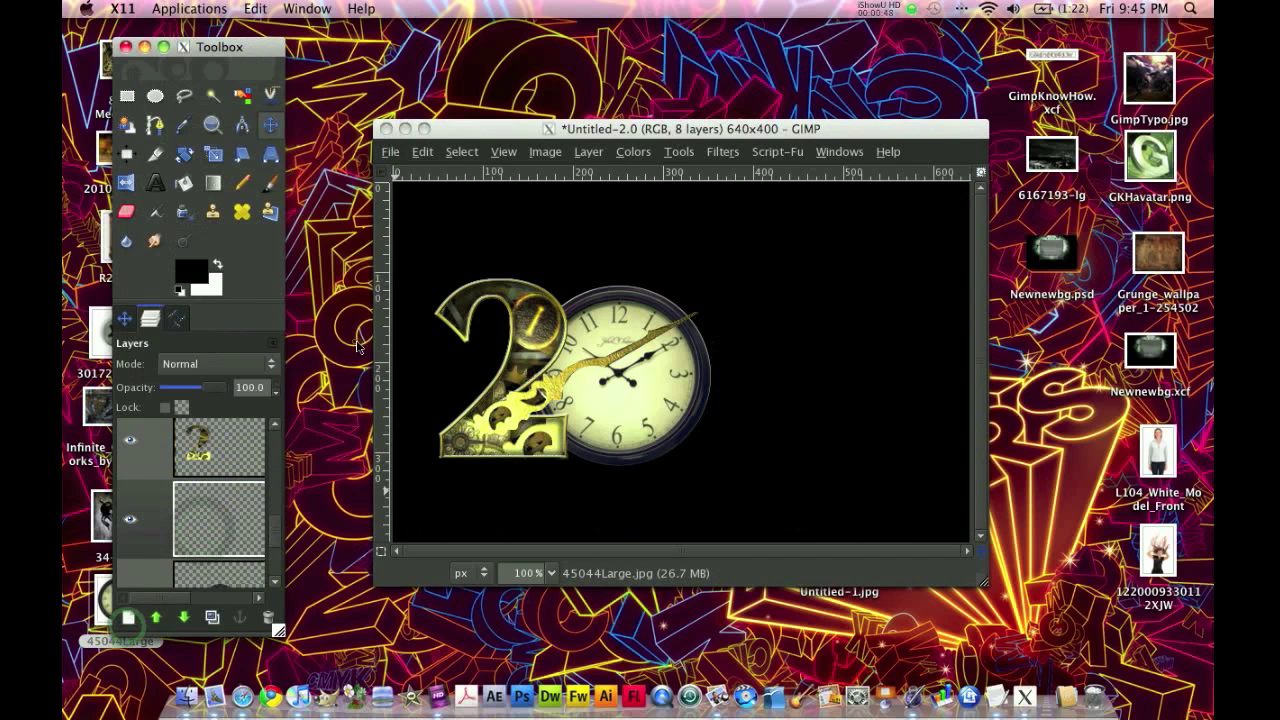
{"action": "left_click", "coordinate": [184, 182]}
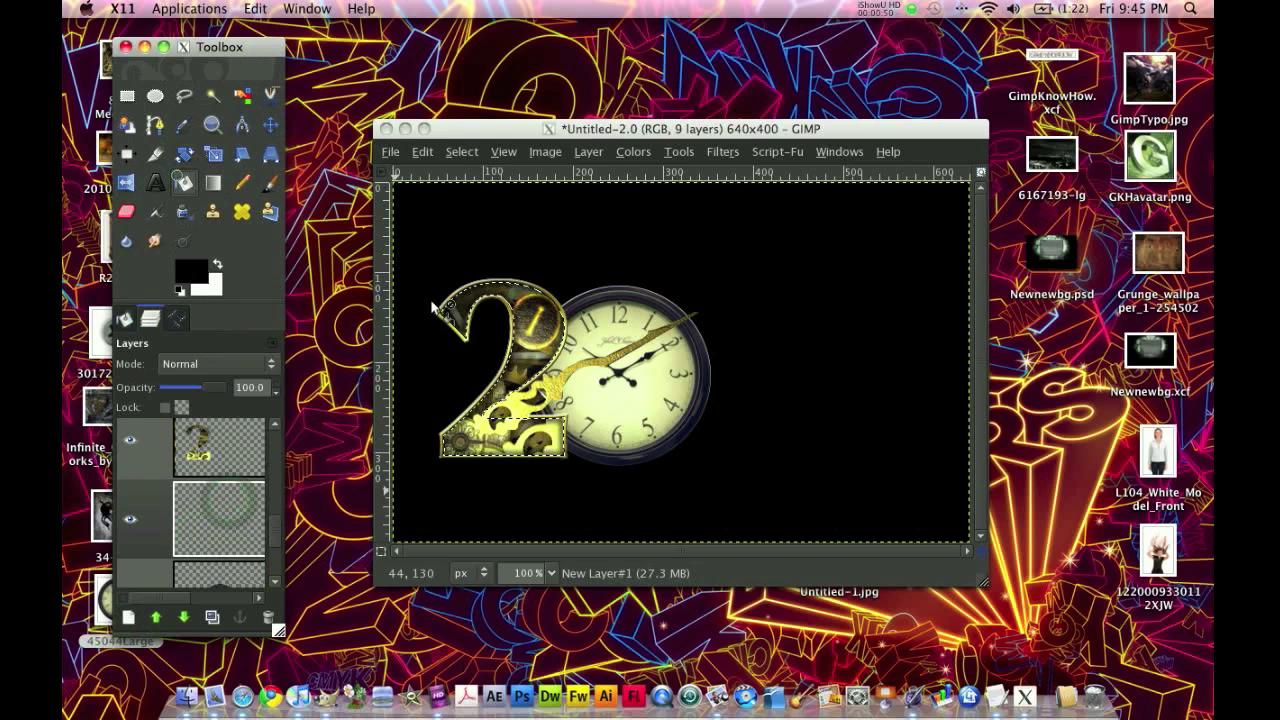
{"action": "left_click", "coordinate": [520, 340]}
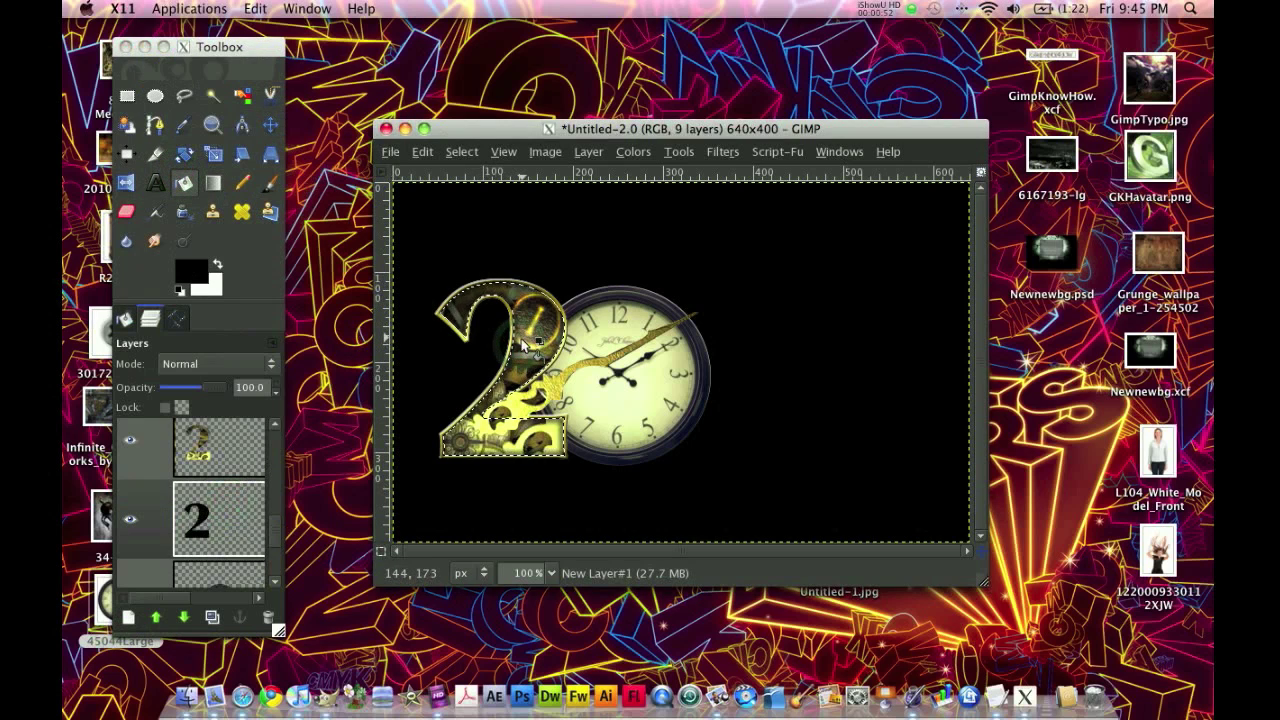
{"action": "left_click", "coordinate": [462, 152]}
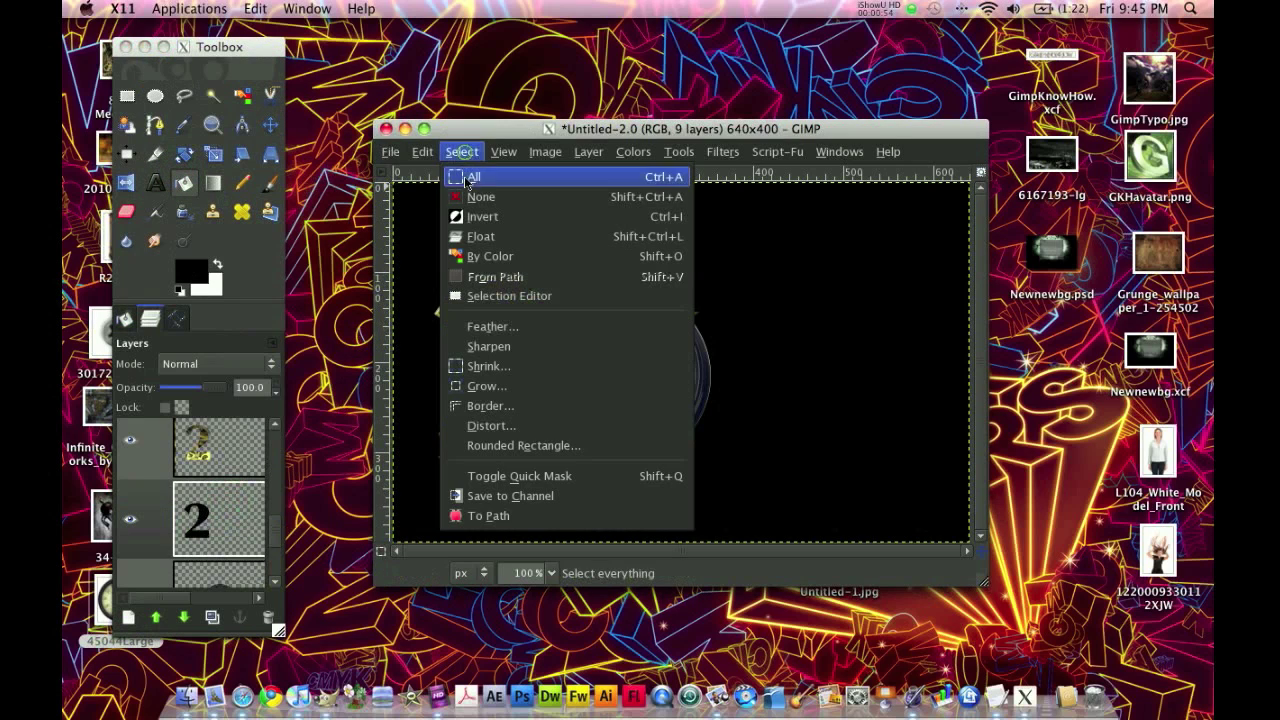
{"action": "left_click", "coordinate": [466, 193]}
Make a selection from the clock layer's shape and activate the black "2" layer above it
{"action": "scroll", "coordinate": [216, 505], "scroll_direction": "down", "scroll_amount": 2}
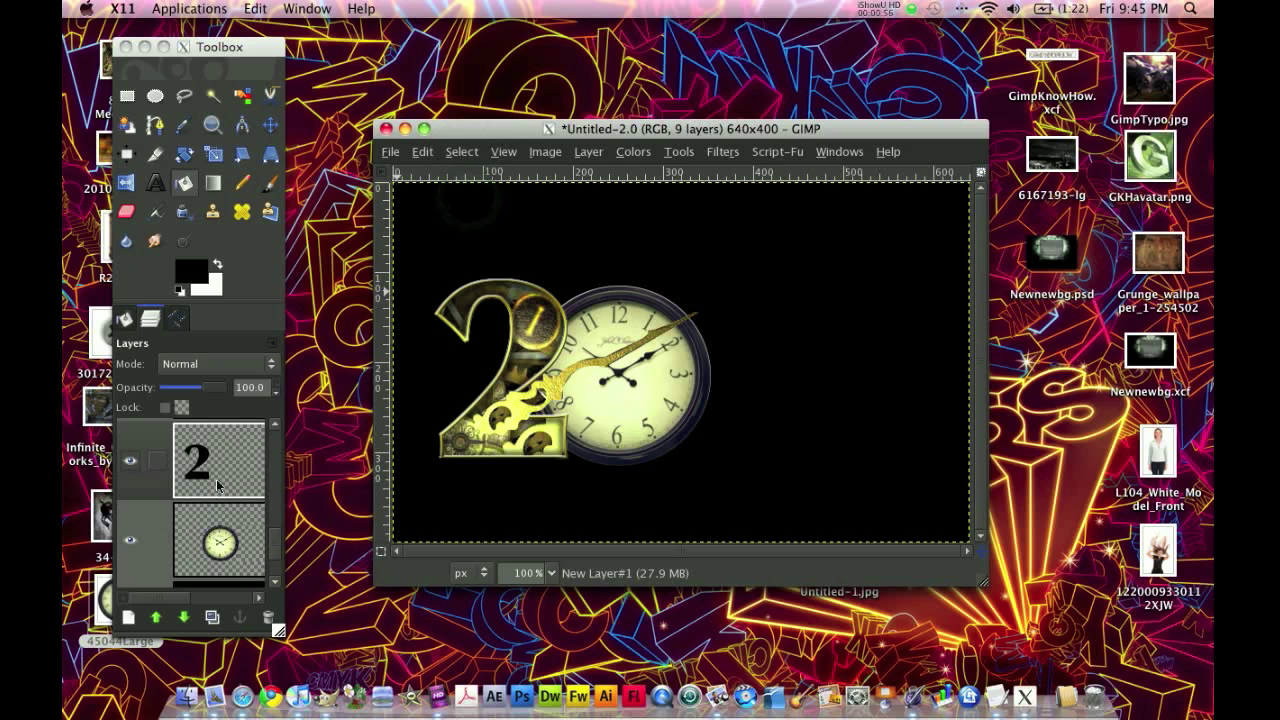
{"action": "right_click", "coordinate": [208, 546]}
{"action": "left_click", "coordinate": [256, 469]}
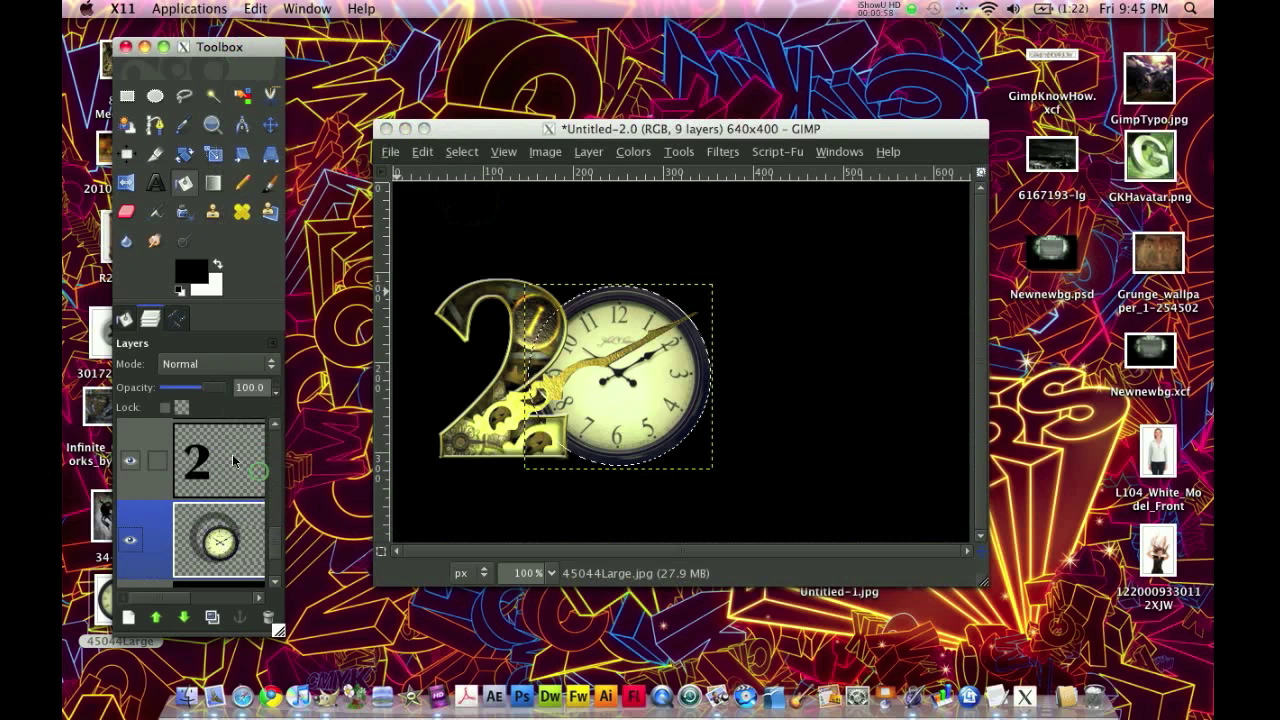
{"action": "left_click", "coordinate": [232, 457]}
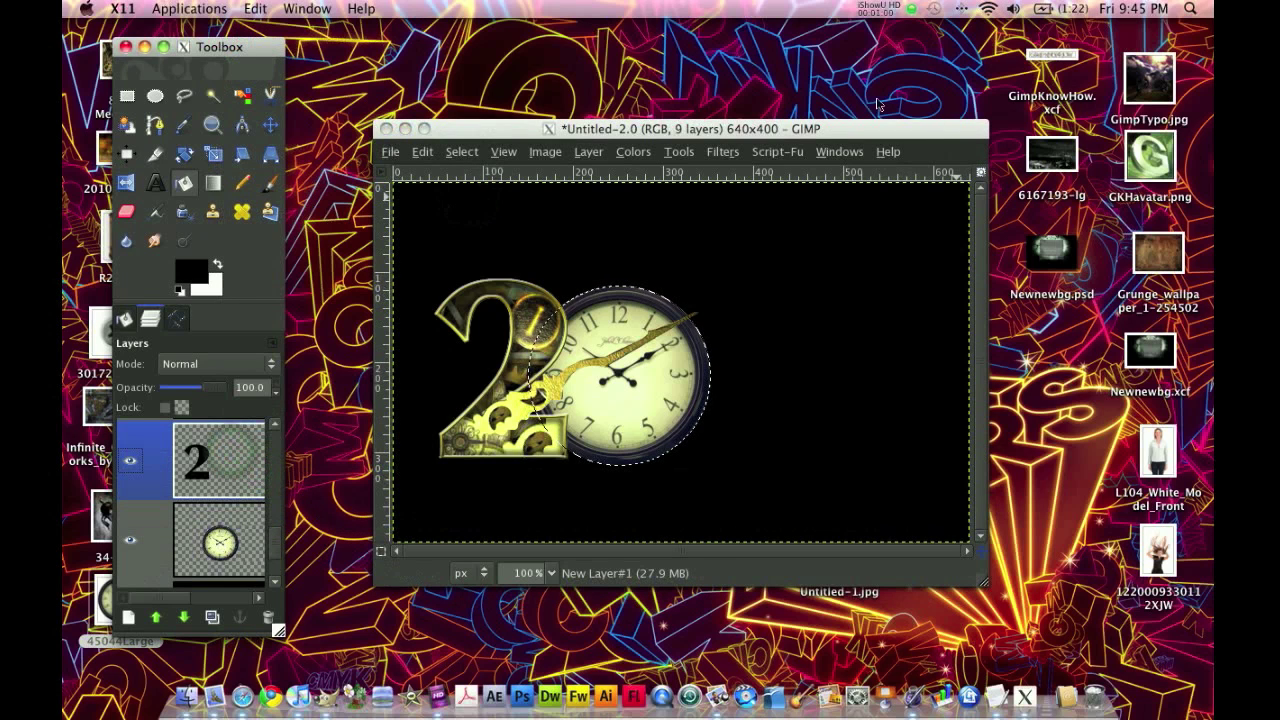
Apply a 21 px Gaussian blur to the black "2" layer inside the clock-shaped selection and deselect
{"action": "left_click", "coordinate": [722, 152]}
{"action": "left_click", "coordinate": [722, 152]}
{"action": "mouse_move", "coordinate": [920, 266]}
{"action": "left_click", "coordinate": [1052, 308]}
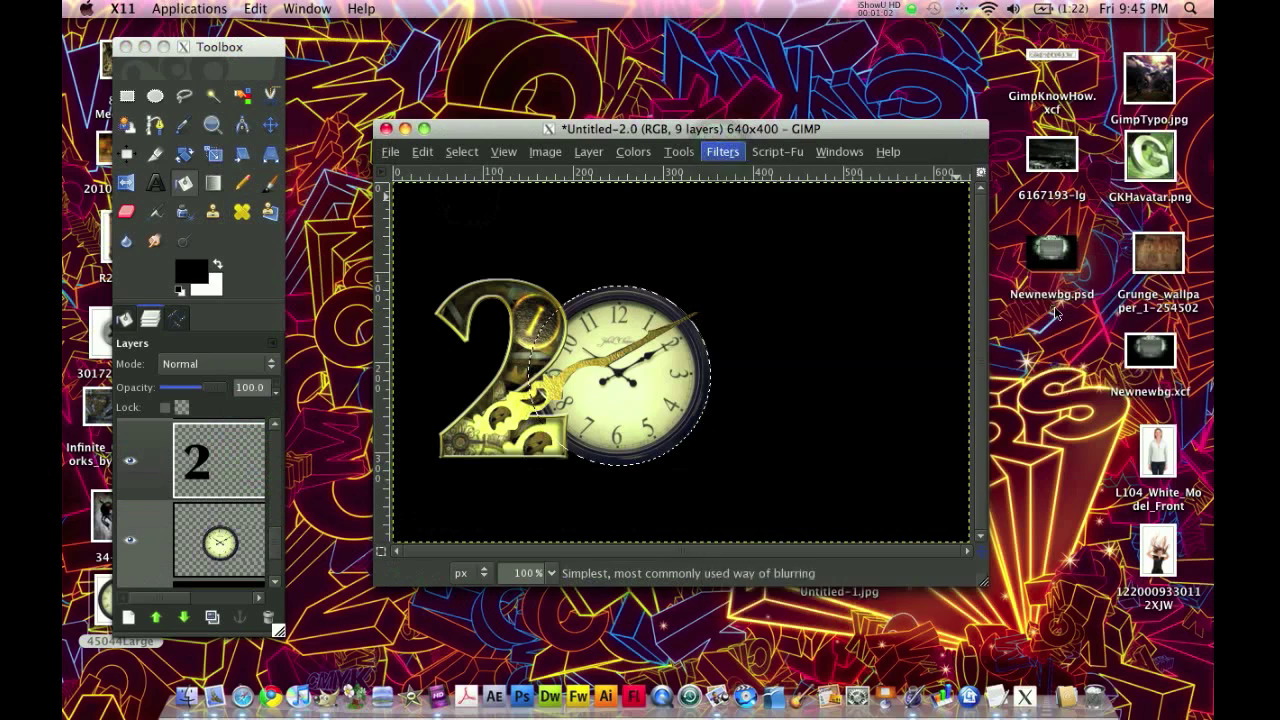
{"action": "scroll", "coordinate": [629, 438], "scroll_direction": "up", "scroll_amount": 16}
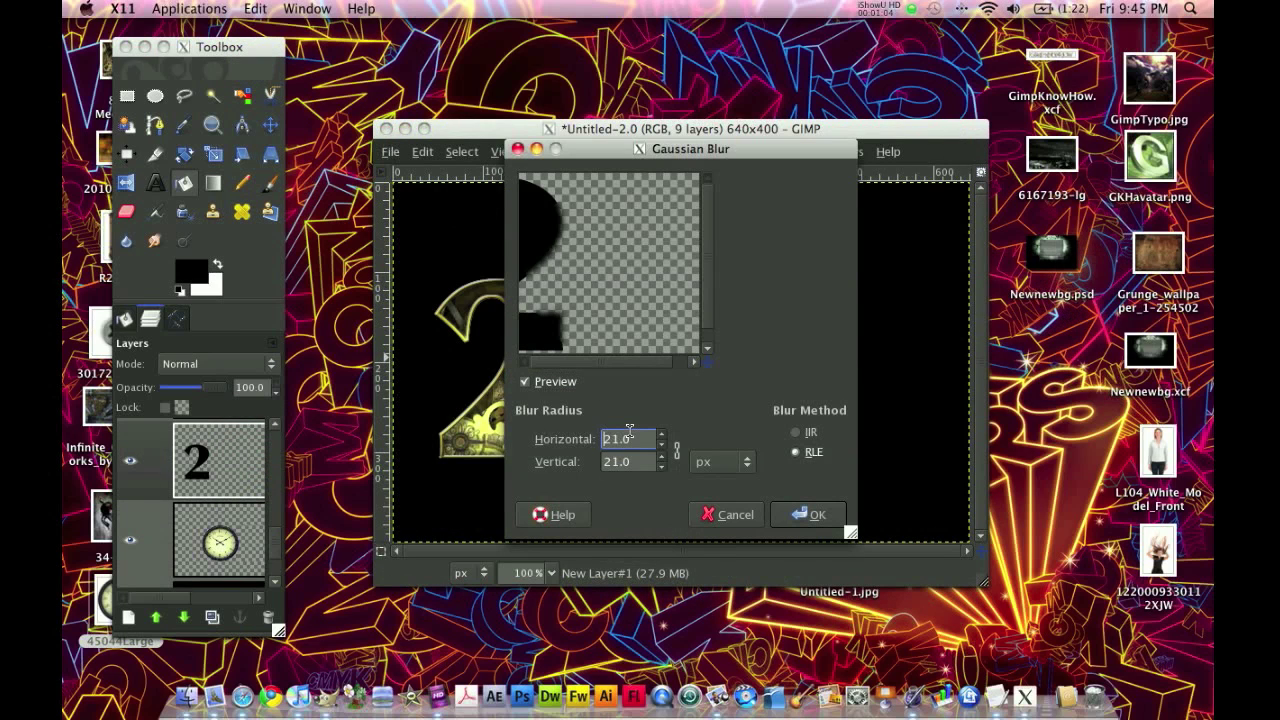
{"action": "left_click", "coordinate": [774, 516]}
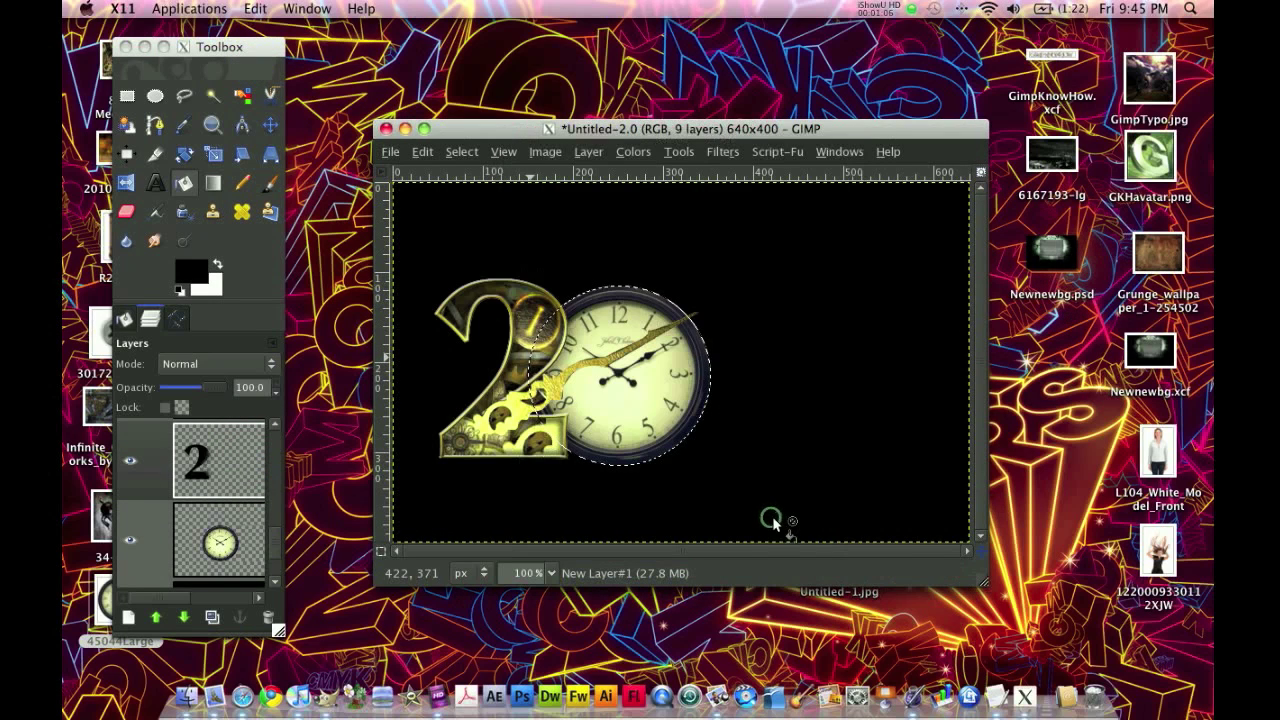
{"action": "left_click", "coordinate": [461, 151]}
{"action": "left_click", "coordinate": [476, 193]}
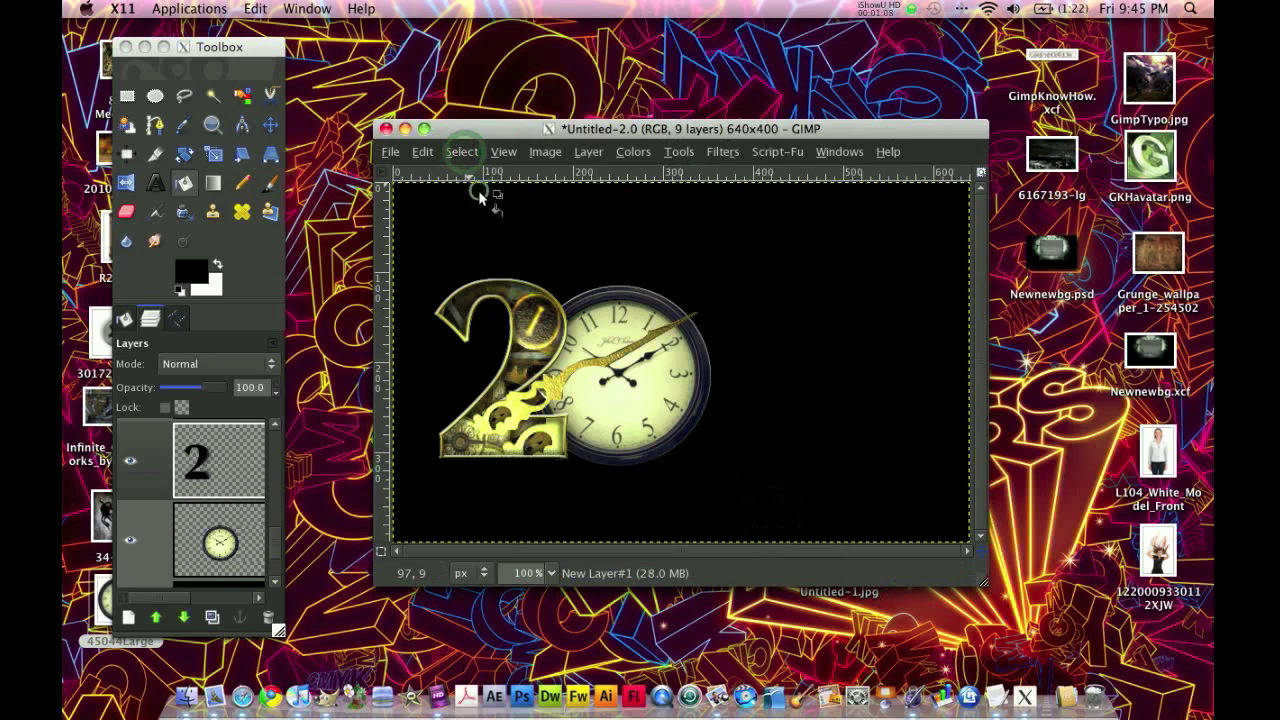
Adjust the clock layer's midtone color balance to red 21 and blue -41
{"action": "left_click", "coordinate": [205, 540]}
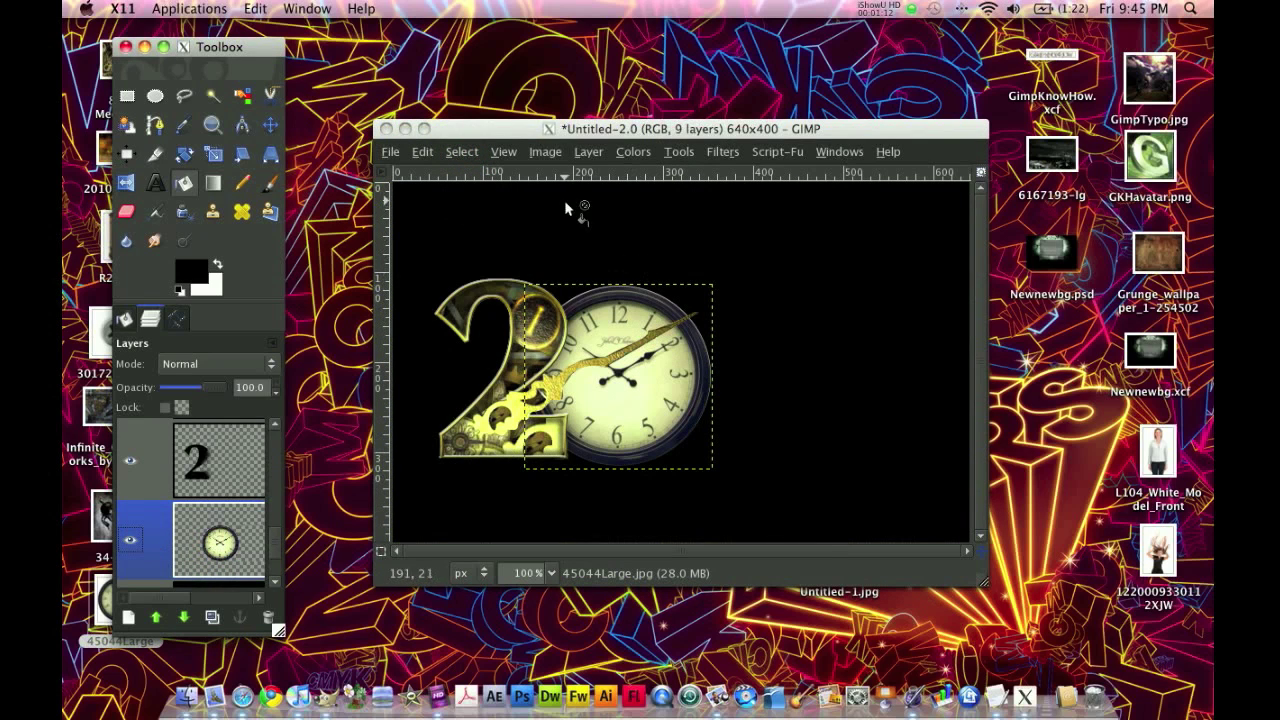
{"action": "left_click", "coordinate": [633, 151]}
{"action": "left_click", "coordinate": [648, 176]}
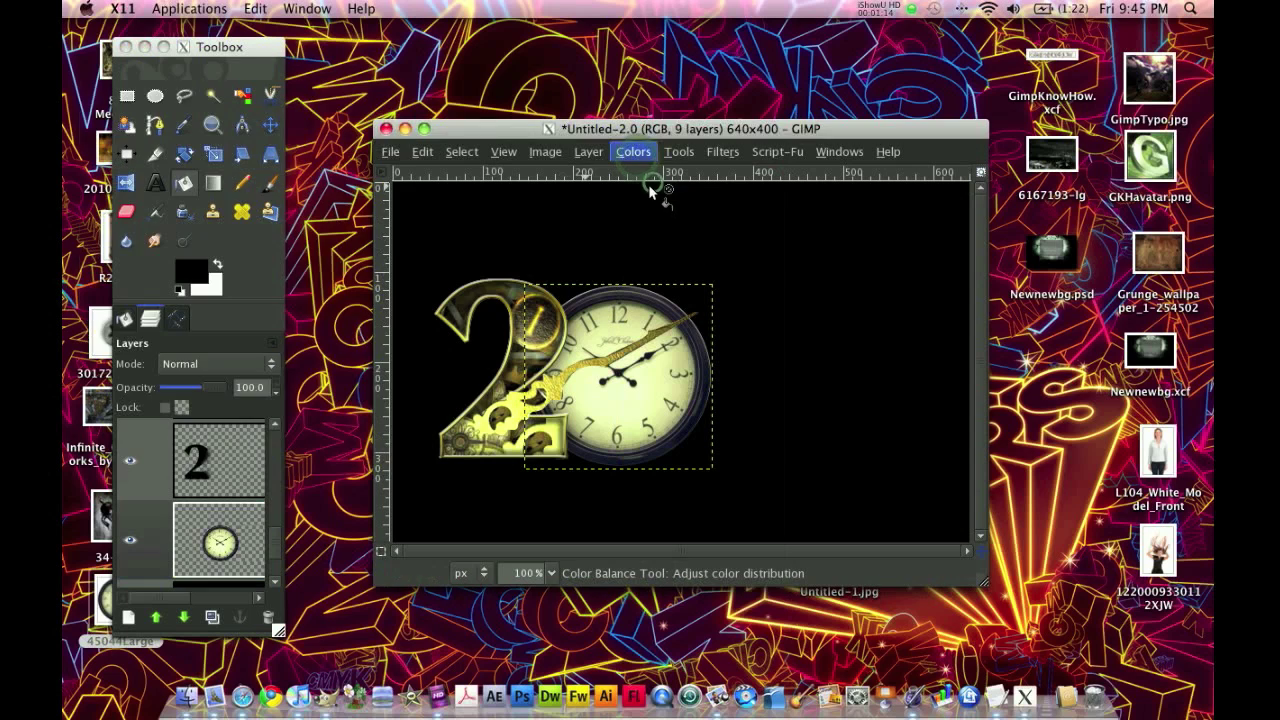
{"action": "left_click_drag", "start_coordinate": [234, 341], "coordinate": [213, 348]}
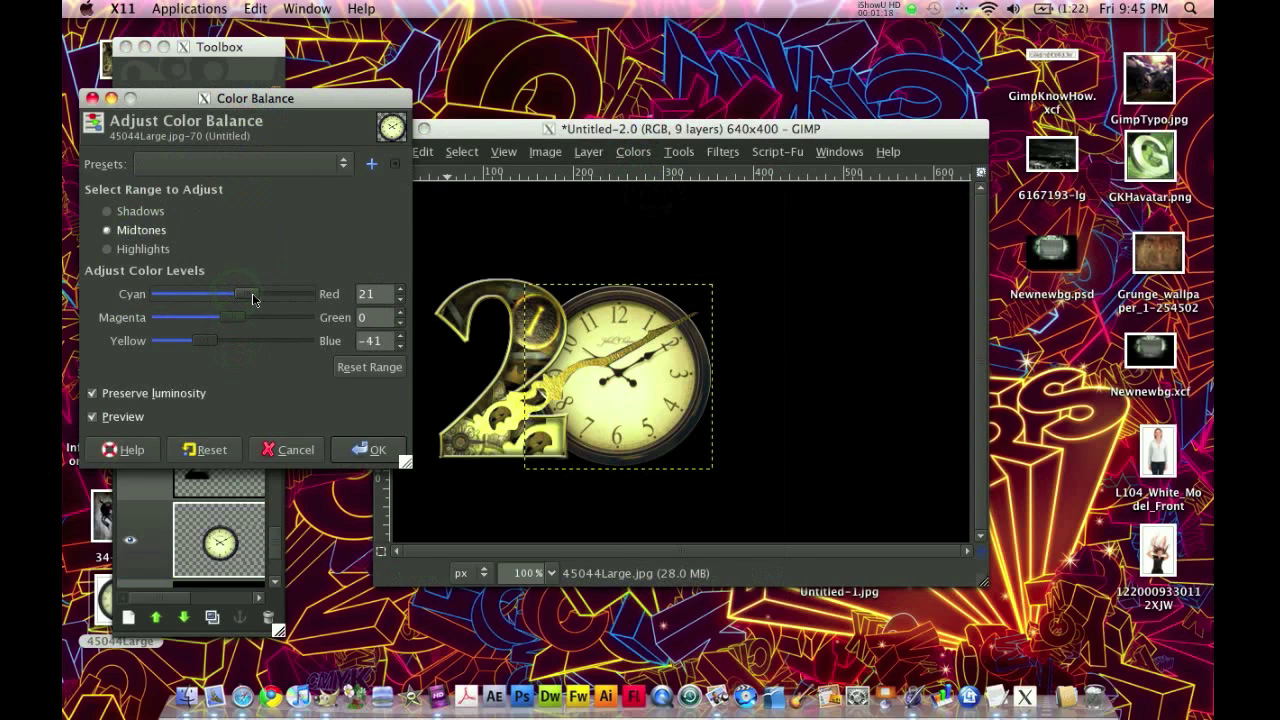
{"action": "left_click", "coordinate": [350, 451]}
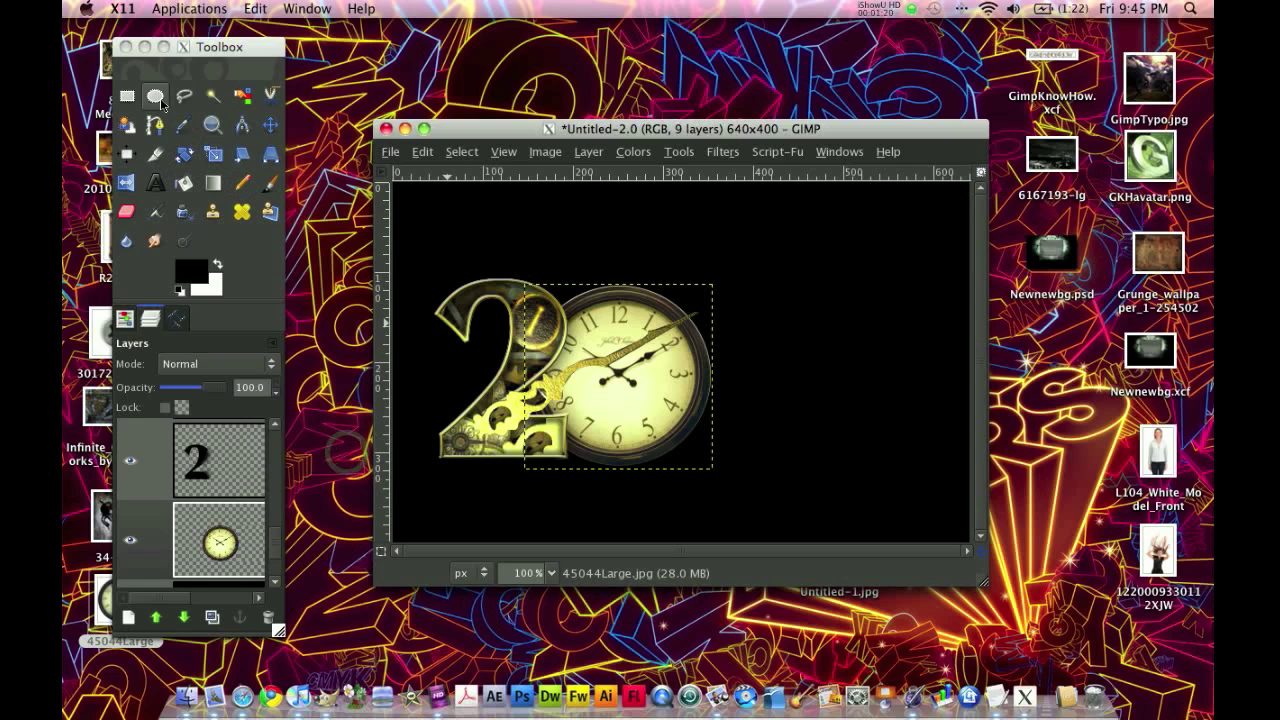
Make an elliptical selection about 150 × 112 px over the clock's upper half and add a new layer above the clock layer
{"action": "double_click", "coordinate": [155, 95]}
{"action": "left_click_drag", "start_coordinate": [555, 290], "coordinate": [694, 391]}
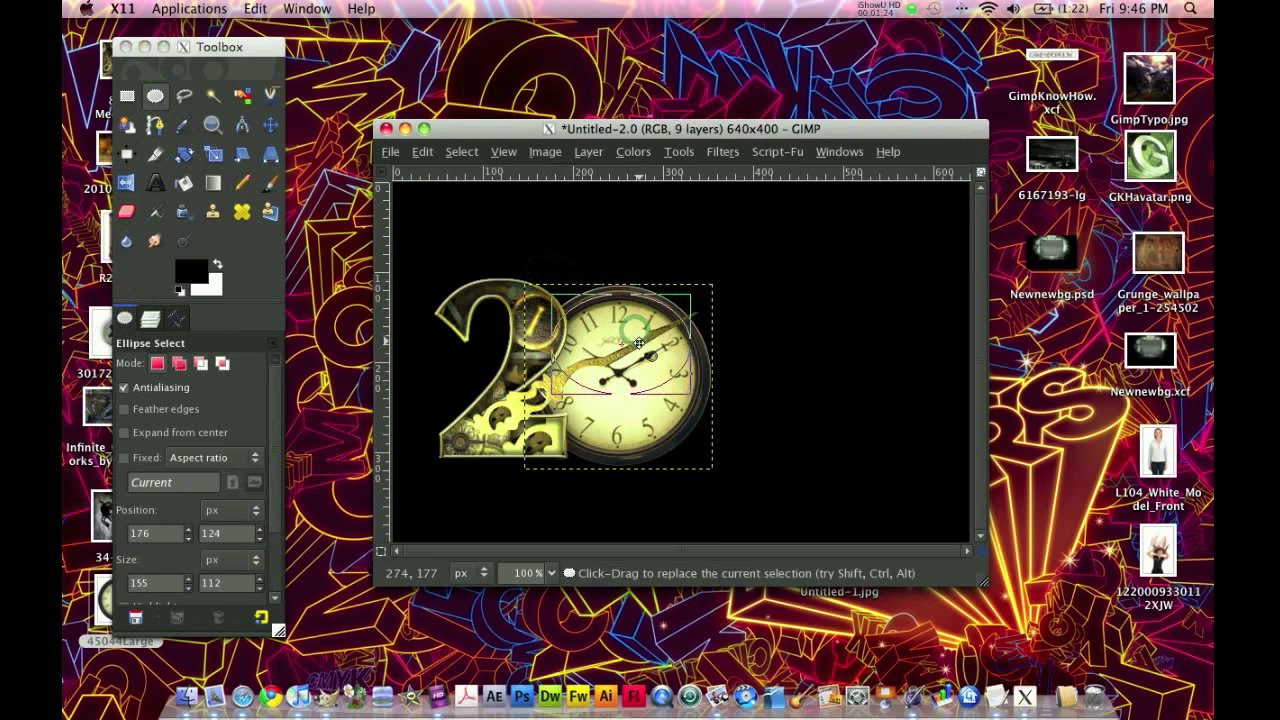
{"action": "left_click_drag", "start_coordinate": [637, 343], "coordinate": [636, 346]}
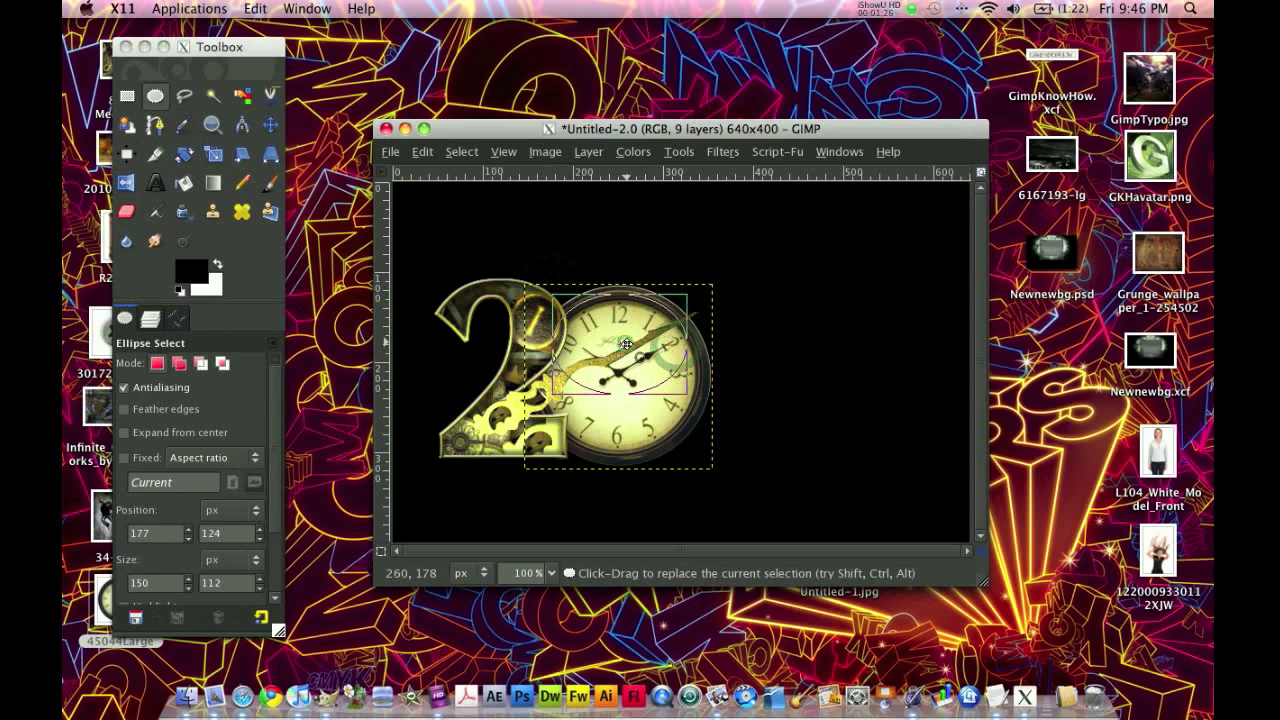
{"action": "left_click", "coordinate": [149, 318]}
{"action": "left_click", "coordinate": [237, 557]}
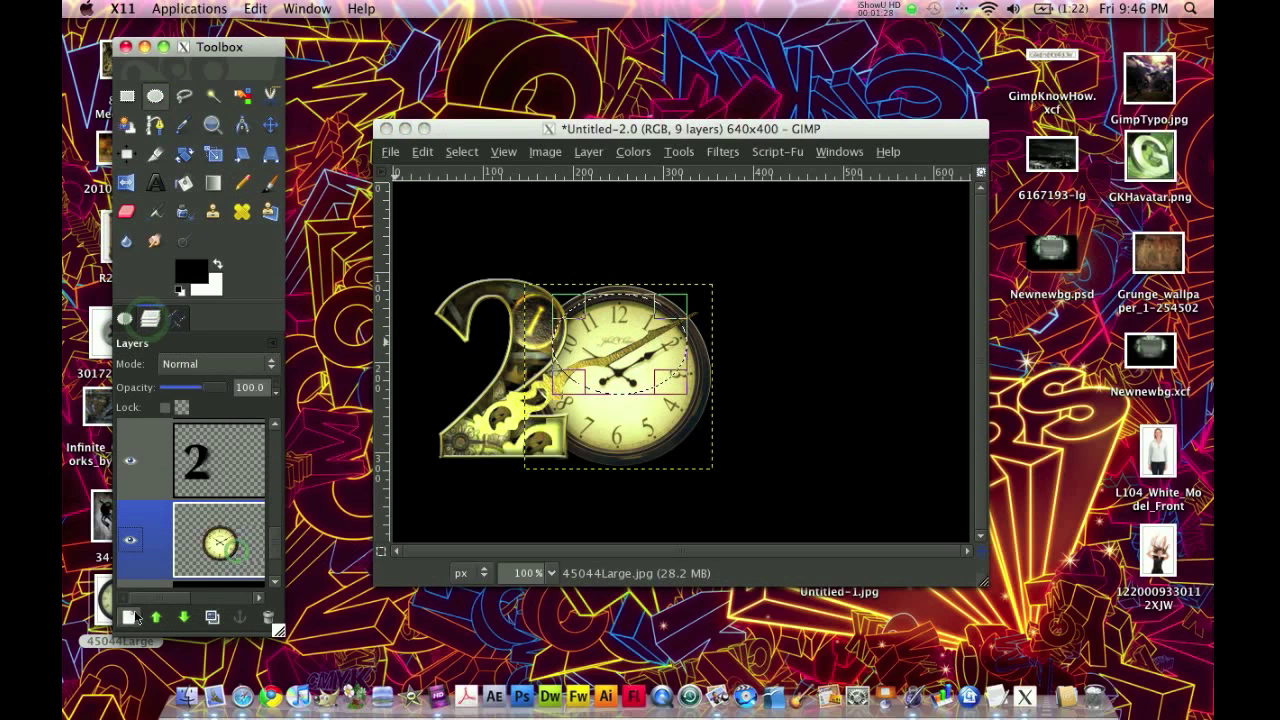
{"action": "left_click", "coordinate": [128, 617]}
{"action": "left_click", "coordinate": [345, 338]}
Blend a linear white-to-transparent gradient inside the elliptical selection from the clock's top edge down to its center, then deselect
{"action": "left_click", "coordinate": [212, 188]}
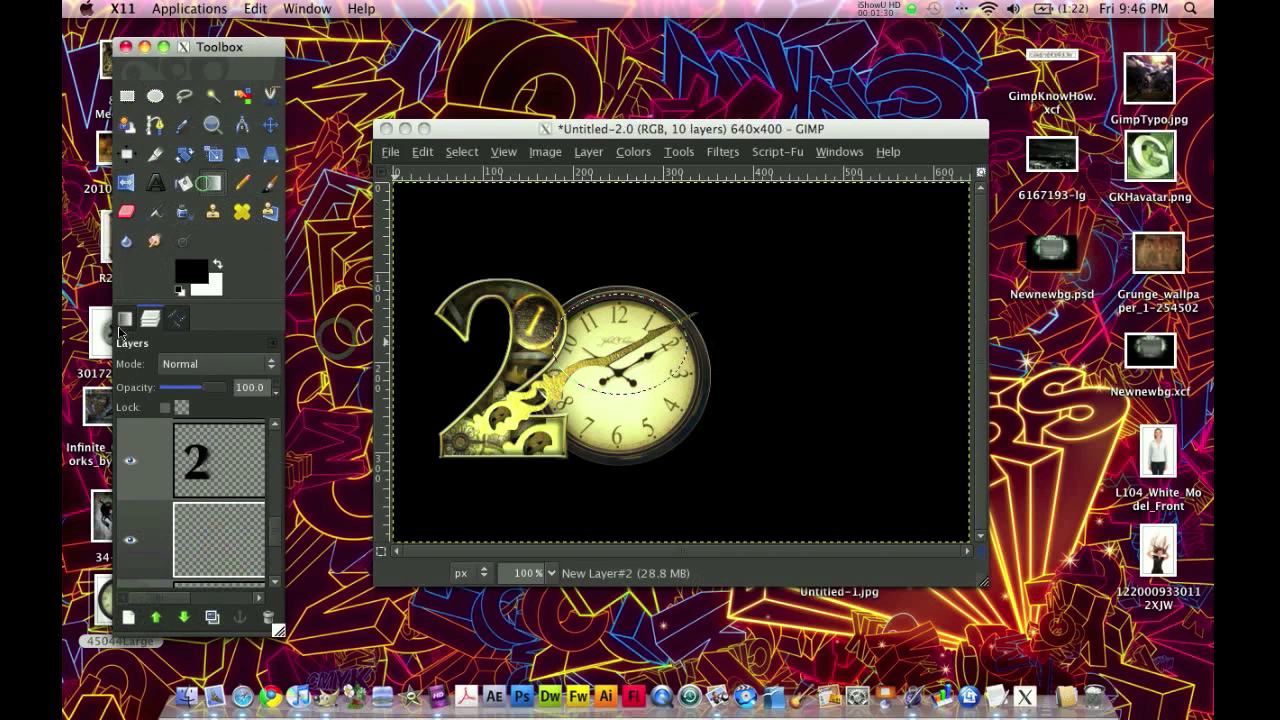
{"action": "left_click", "coordinate": [124, 318]}
{"action": "left_click", "coordinate": [214, 267]}
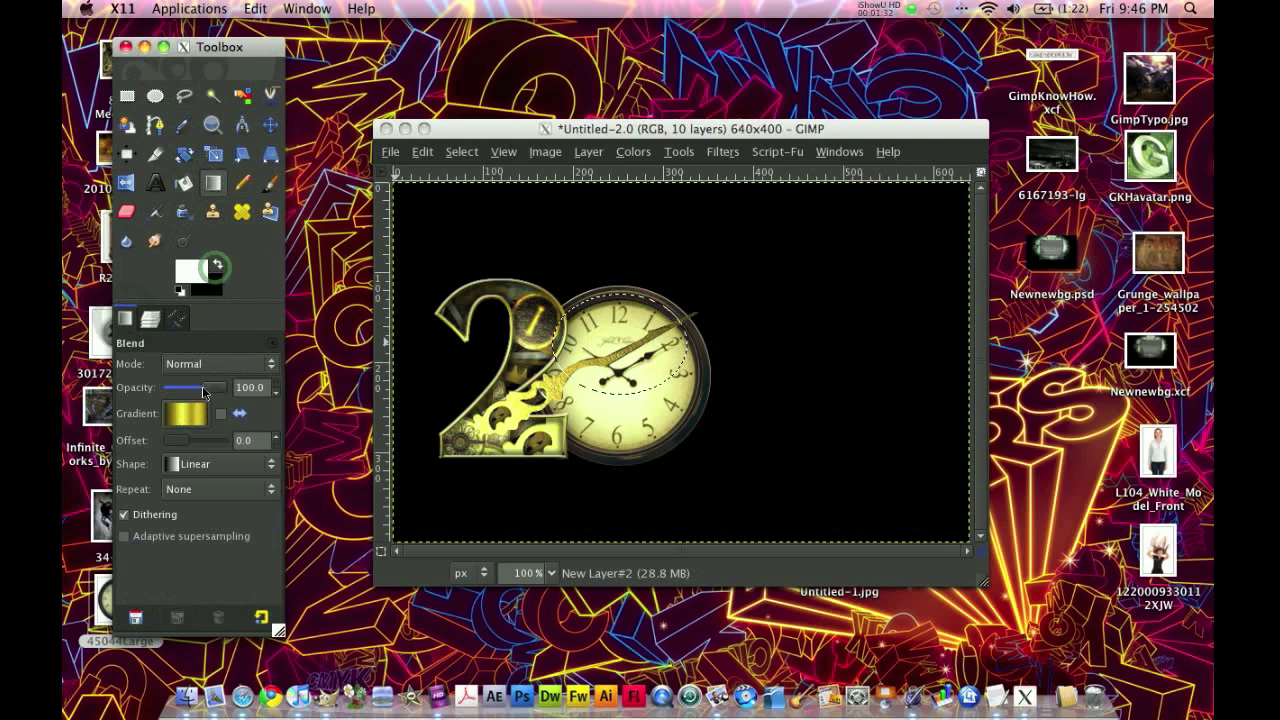
{"action": "left_click", "coordinate": [186, 413]}
{"action": "scroll", "coordinate": [242, 490], "scroll_direction": "up", "scroll_amount": 3}
{"action": "scroll", "coordinate": [242, 490], "scroll_direction": "up", "scroll_amount": 5}
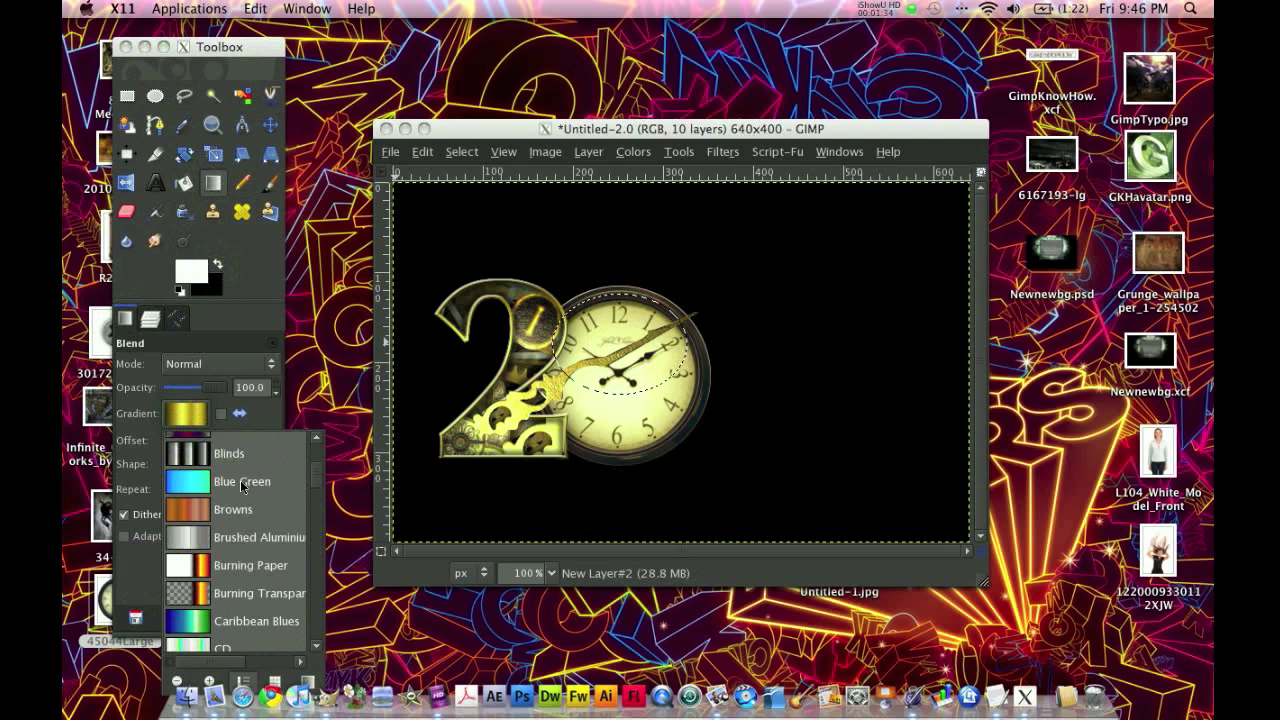
{"action": "scroll", "coordinate": [242, 500], "scroll_direction": "up", "scroll_amount": 3}
{"action": "left_click", "coordinate": [236, 522]}
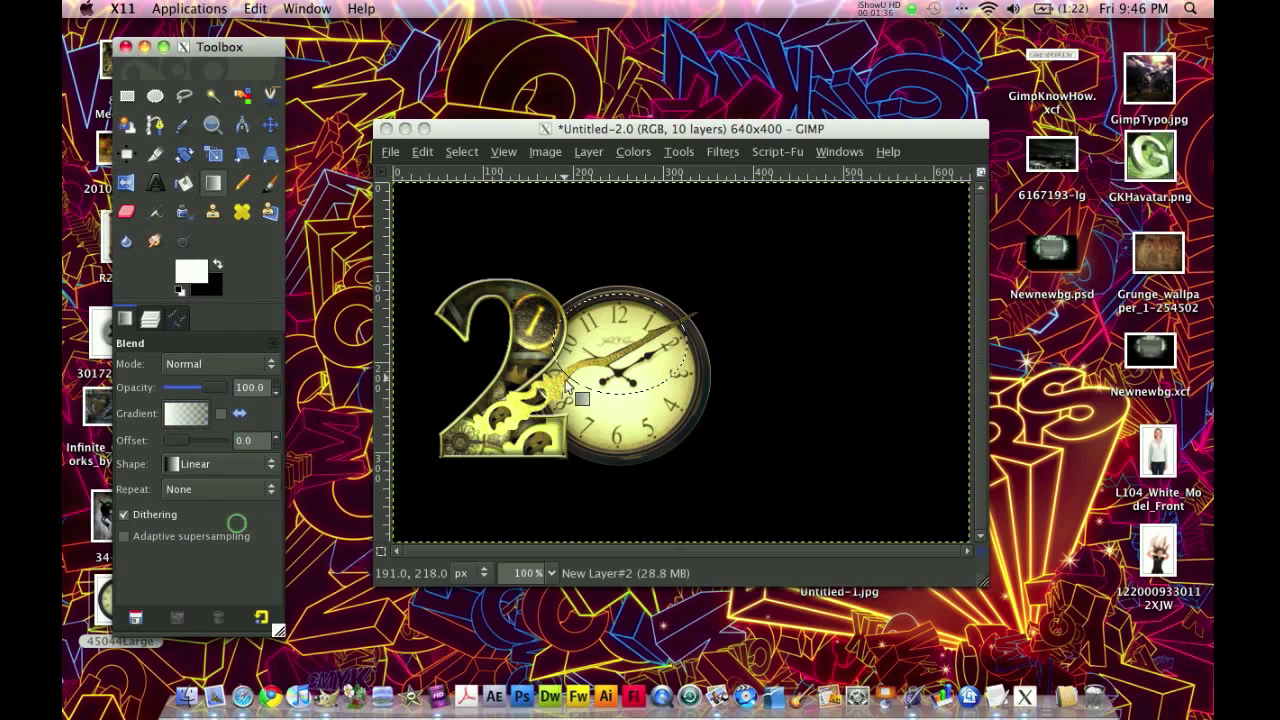
{"action": "left_click_drag", "start_coordinate": [610, 287], "coordinate": [612, 383]}
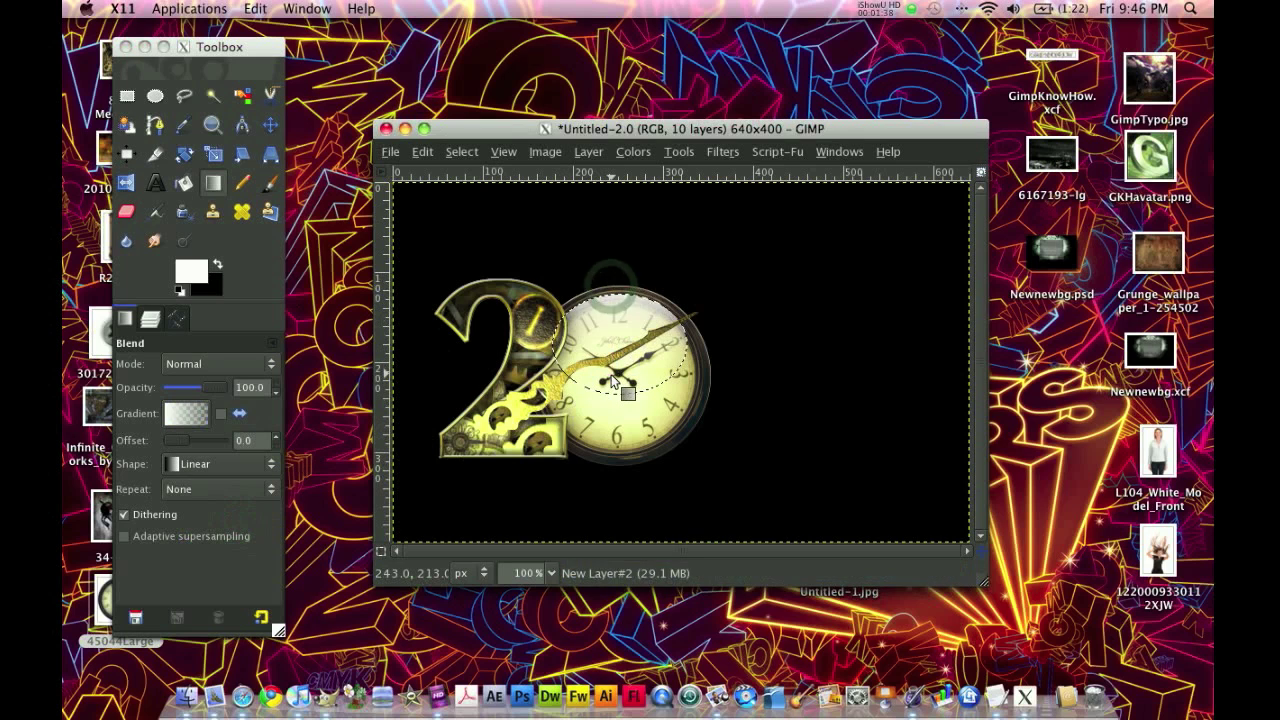
{"action": "left_click", "coordinate": [465, 153]}
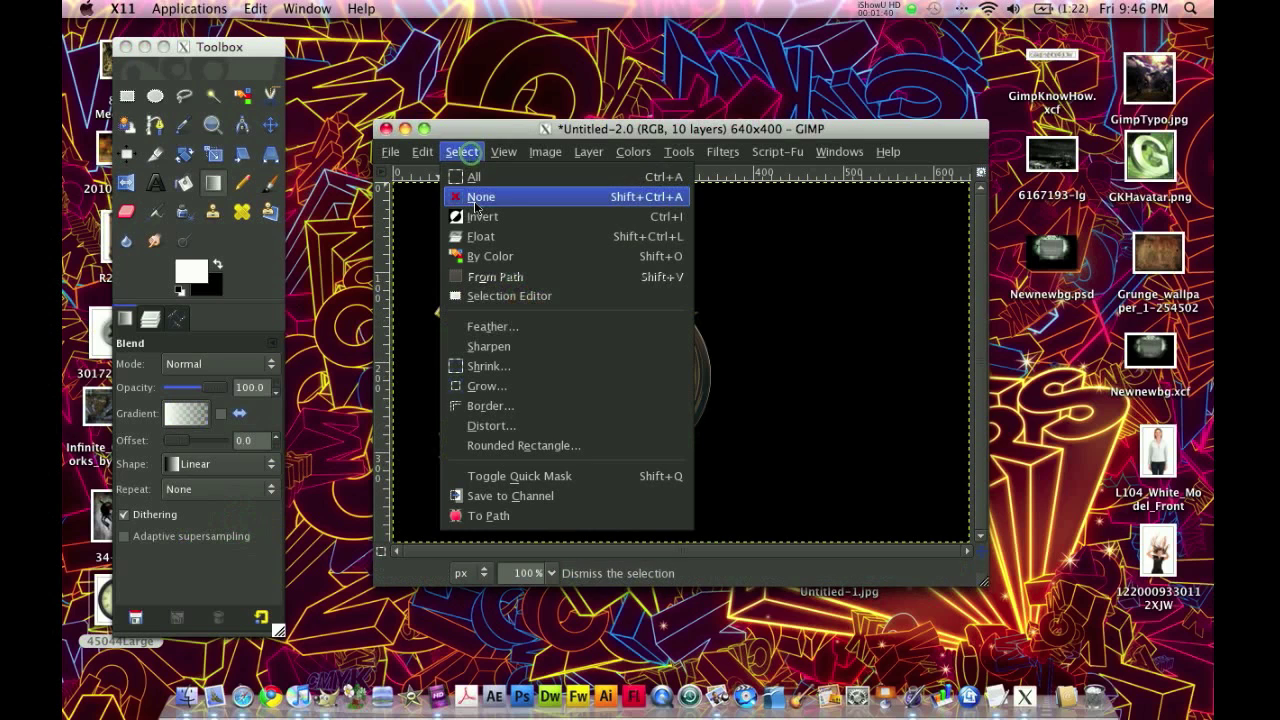
{"action": "left_click", "coordinate": [474, 199]}
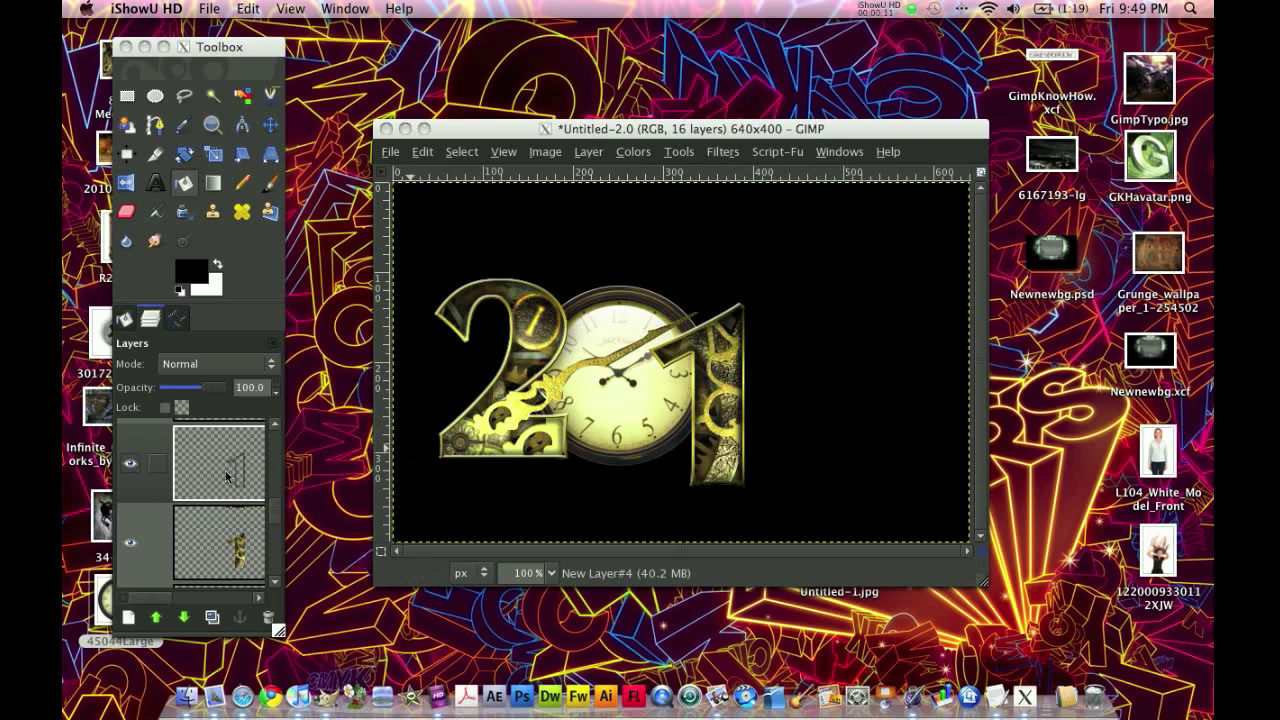
Merge the bevel highlight and shadow layers of the "1" down into the gold "1" layer
{"action": "scroll", "coordinate": [226, 477], "scroll_direction": "up", "scroll_amount": 3}
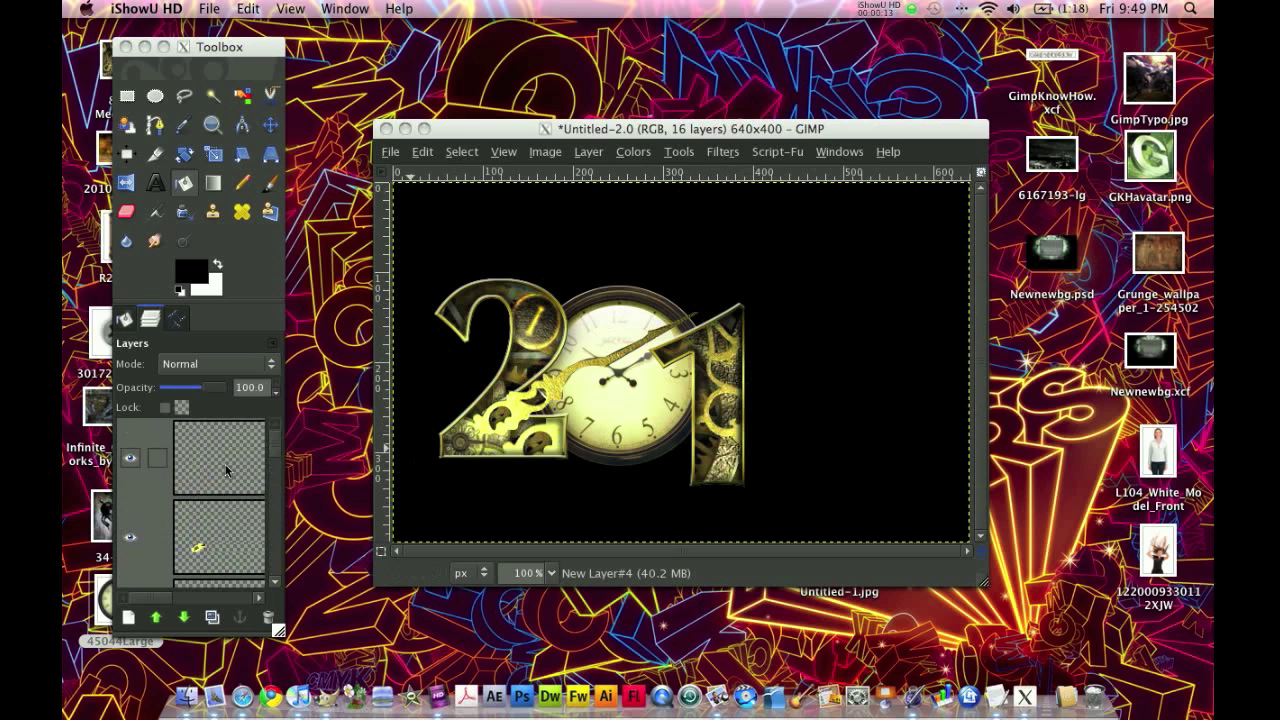
{"action": "scroll", "coordinate": [226, 465], "scroll_direction": "down", "scroll_amount": 5}
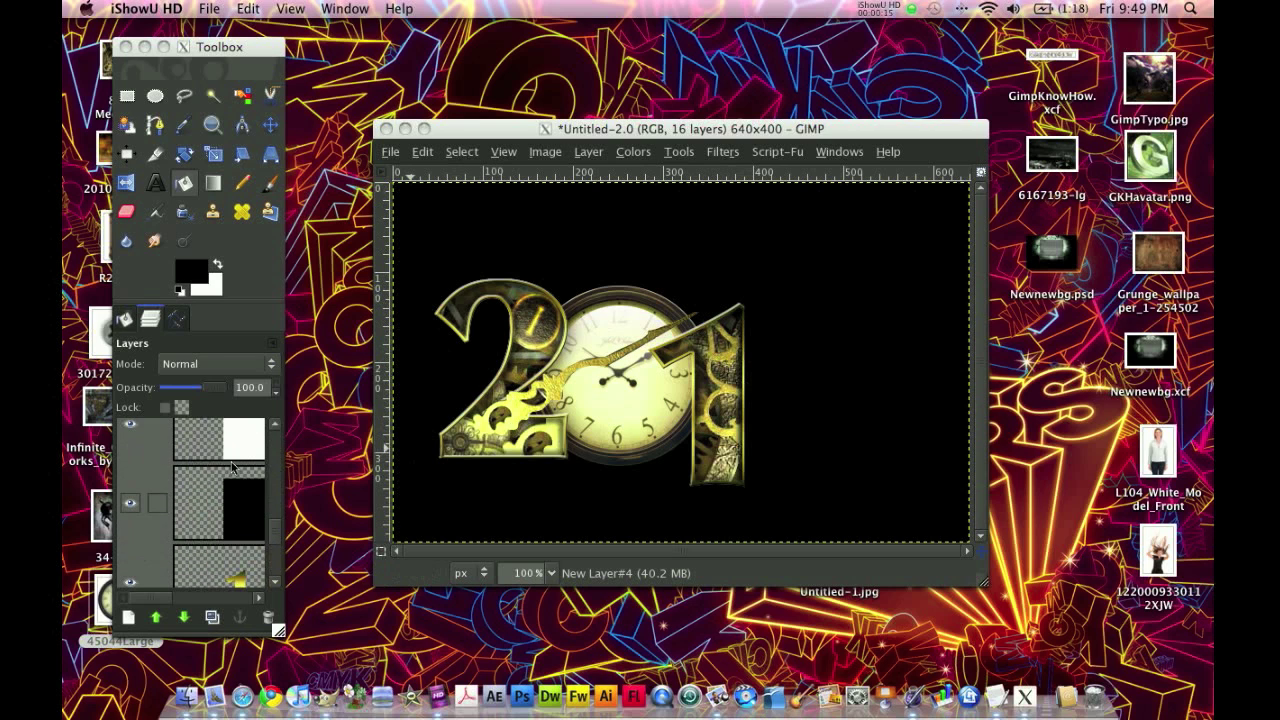
{"action": "right_click", "coordinate": [231, 455]}
{"action": "left_click", "coordinate": [290, 147]}
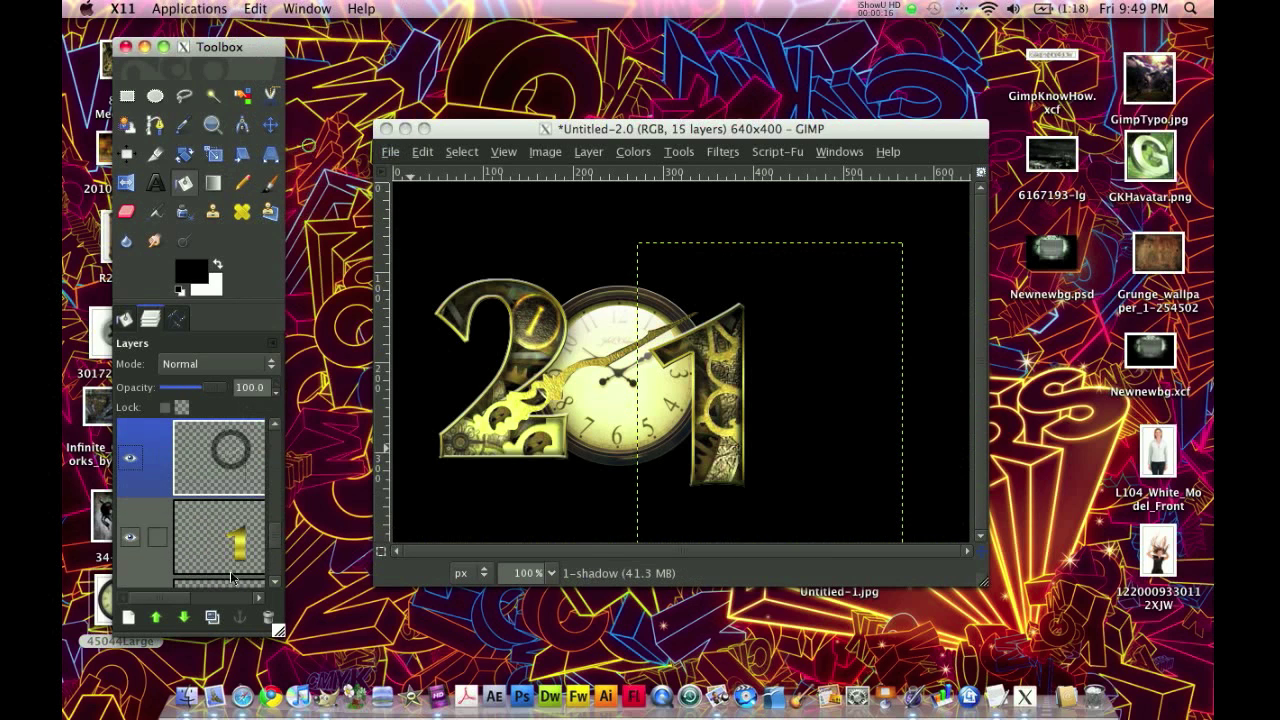
{"action": "right_click", "coordinate": [228, 493]}
{"action": "left_click", "coordinate": [290, 147]}
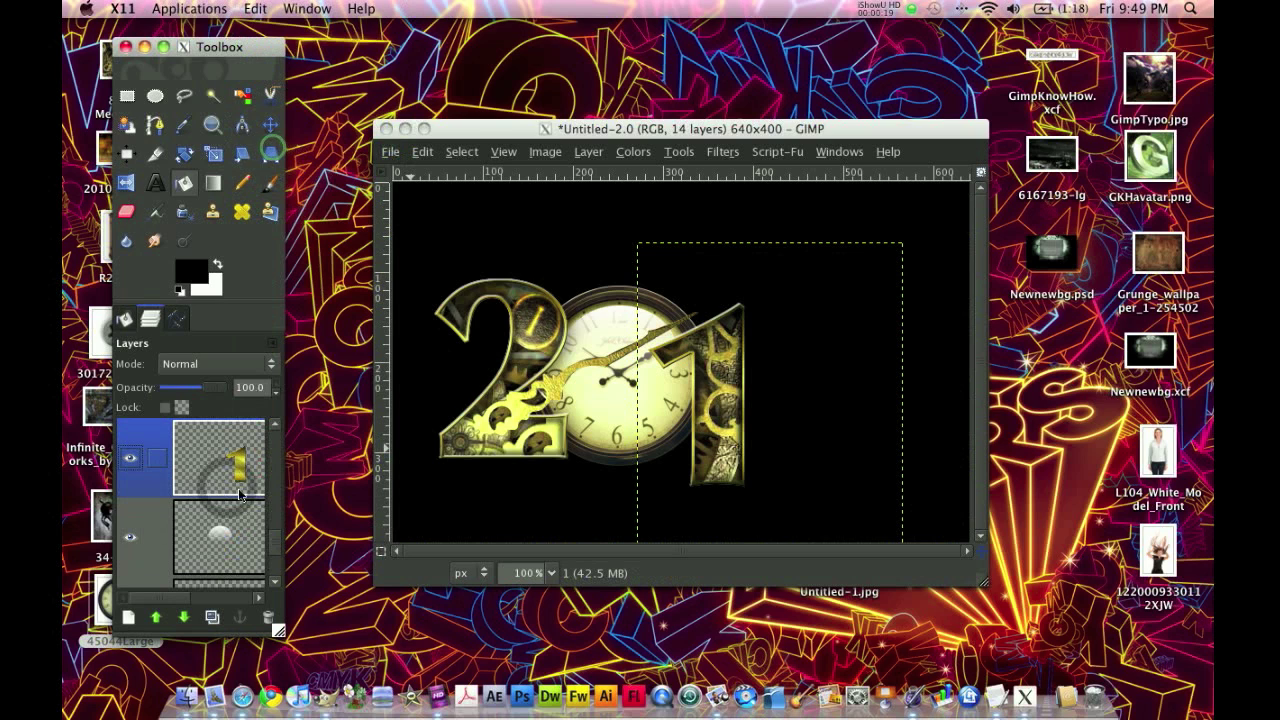
Load the inner shape of the "1" as a selection, cut that area out of the gold "1" layer, and deselect
{"action": "scroll", "coordinate": [206, 474], "scroll_direction": "up", "scroll_amount": 1}
{"action": "right_click", "coordinate": [206, 474]}
{"action": "left_click", "coordinate": [300, 460]}
{"action": "left_click", "coordinate": [220, 541]}
{"action": "left_click", "coordinate": [422, 151]}
{"action": "left_click", "coordinate": [450, 263]}
{"action": "scroll", "coordinate": [220, 480], "scroll_direction": "up", "scroll_amount": 1}
{"action": "left_click", "coordinate": [220, 465]}
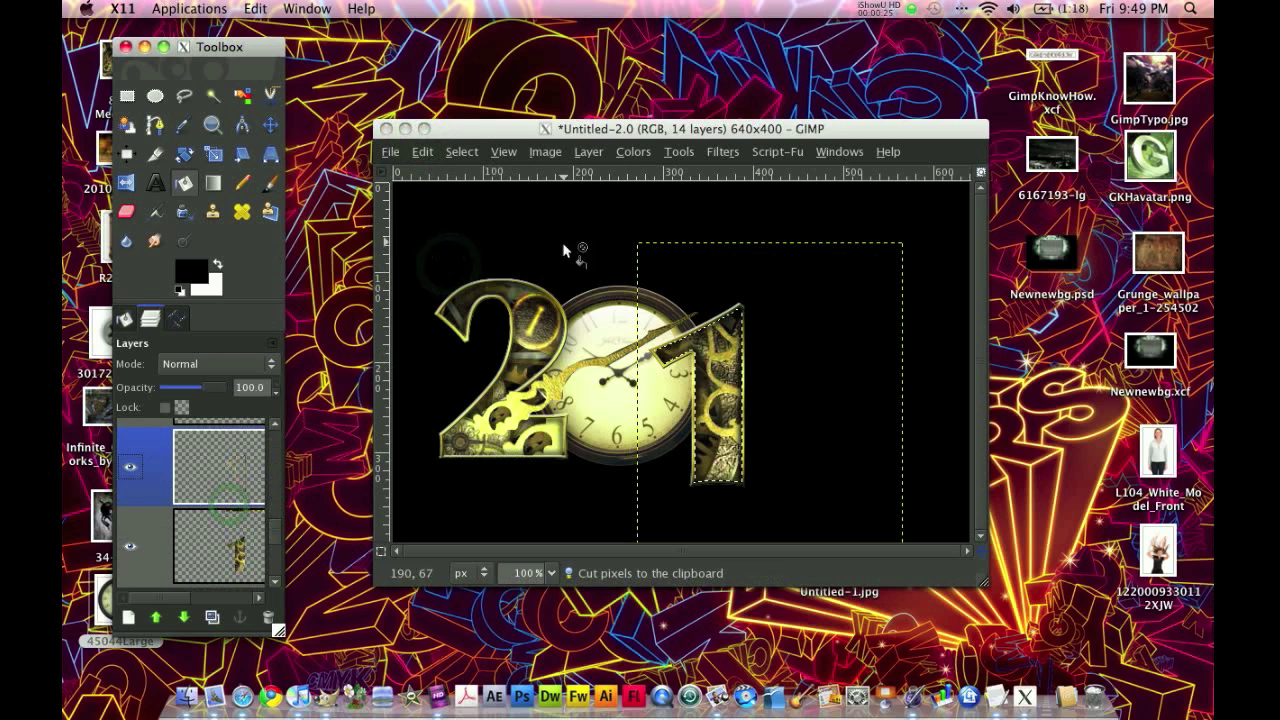
{"action": "left_click", "coordinate": [450, 152]}
{"action": "left_click", "coordinate": [490, 216]}
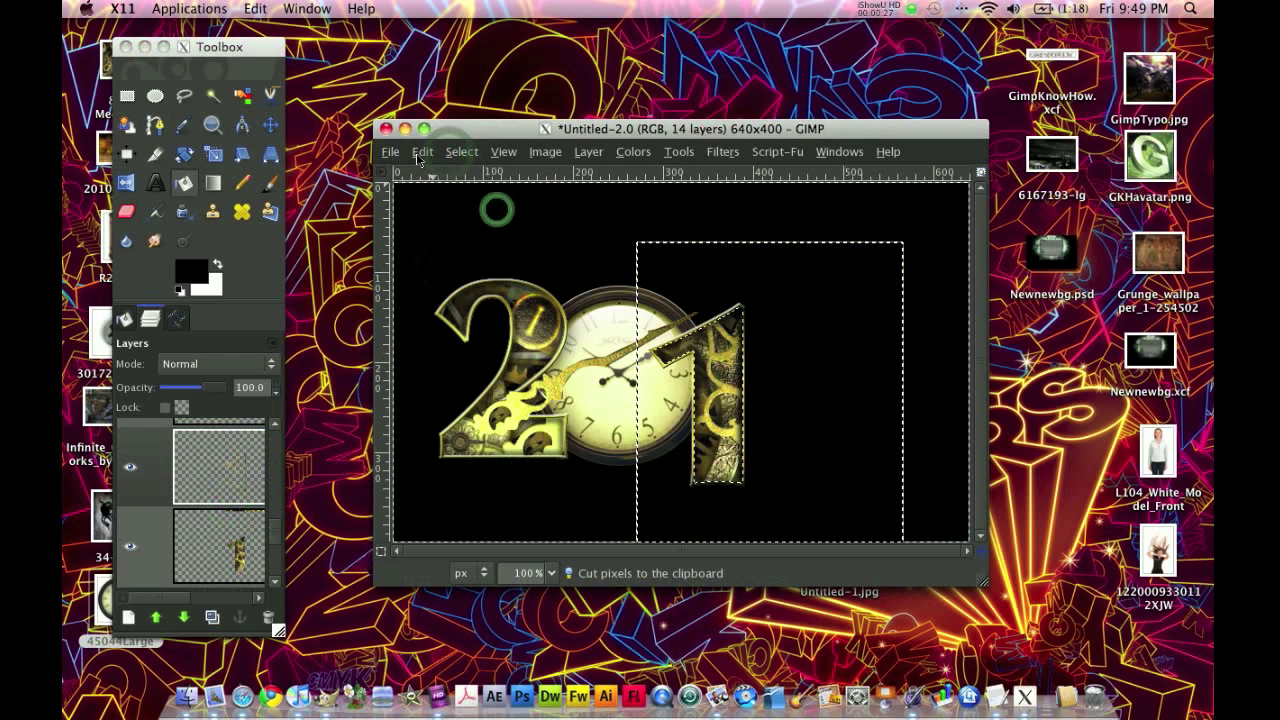
{"action": "left_click", "coordinate": [461, 151]}
{"action": "left_click", "coordinate": [470, 176]}
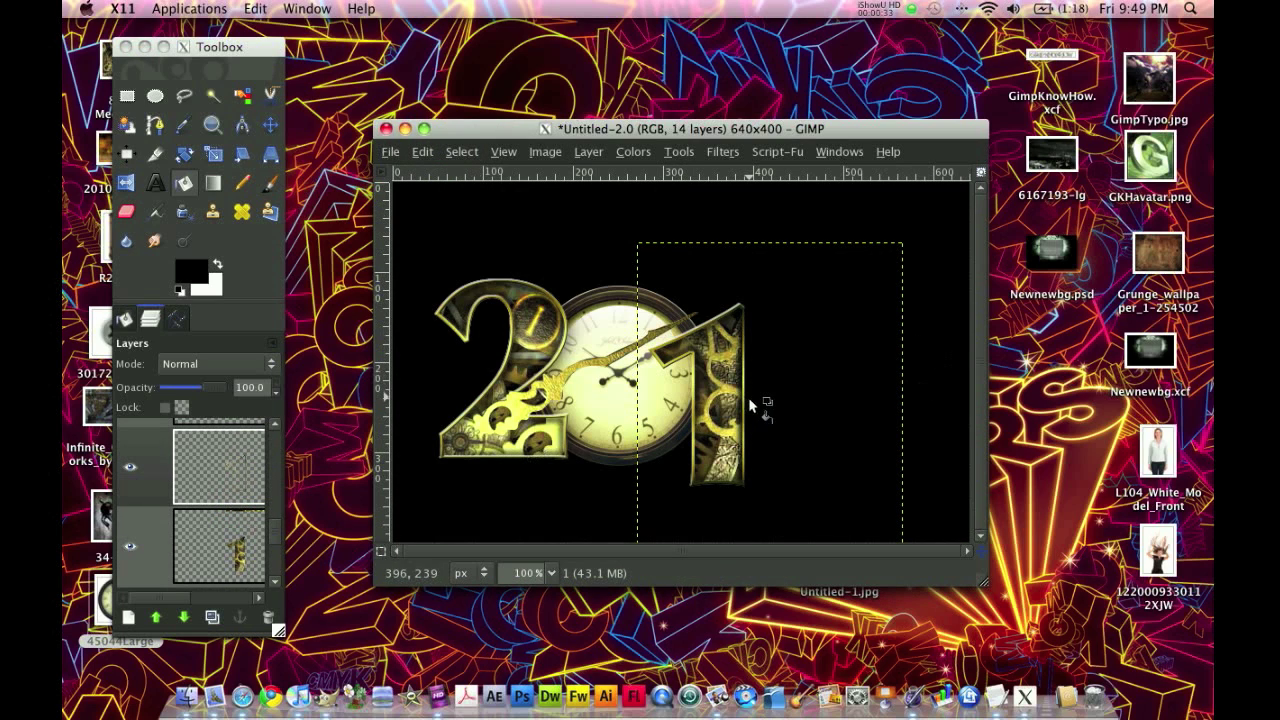
Open the grandfather clock image R2520.jpg from the Desktop as a new layer, sorting the files by modification date
{"action": "left_click", "coordinate": [391, 152]}
{"action": "left_click", "coordinate": [423, 238]}
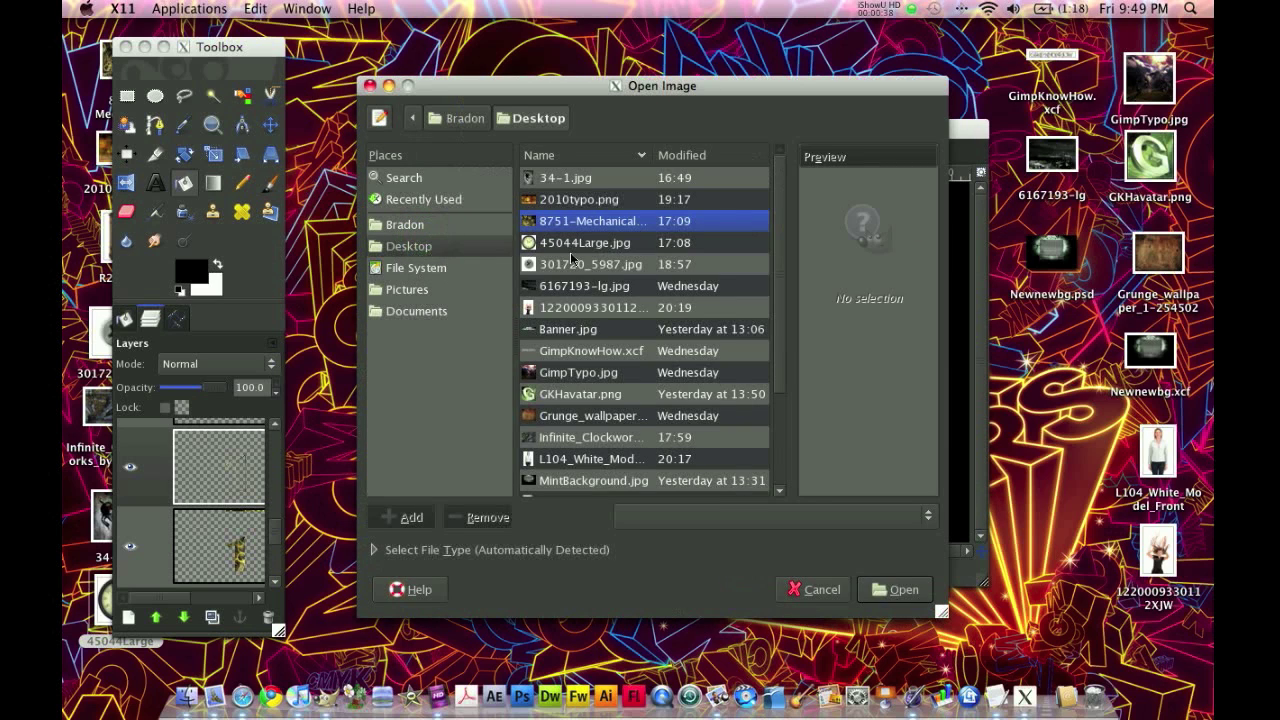
{"action": "left_click", "coordinate": [580, 307]}
{"action": "left_click", "coordinate": [567, 200]}
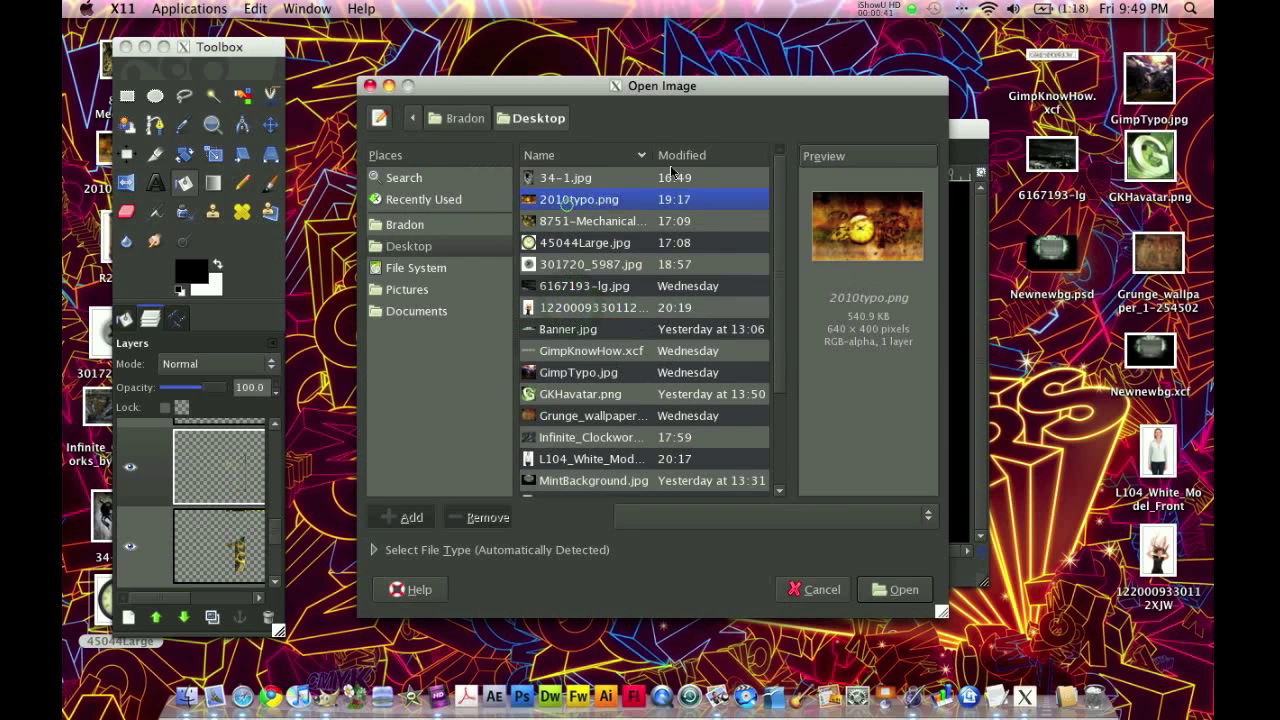
{"action": "left_click", "coordinate": [693, 155]}
{"action": "left_click", "coordinate": [570, 307]}
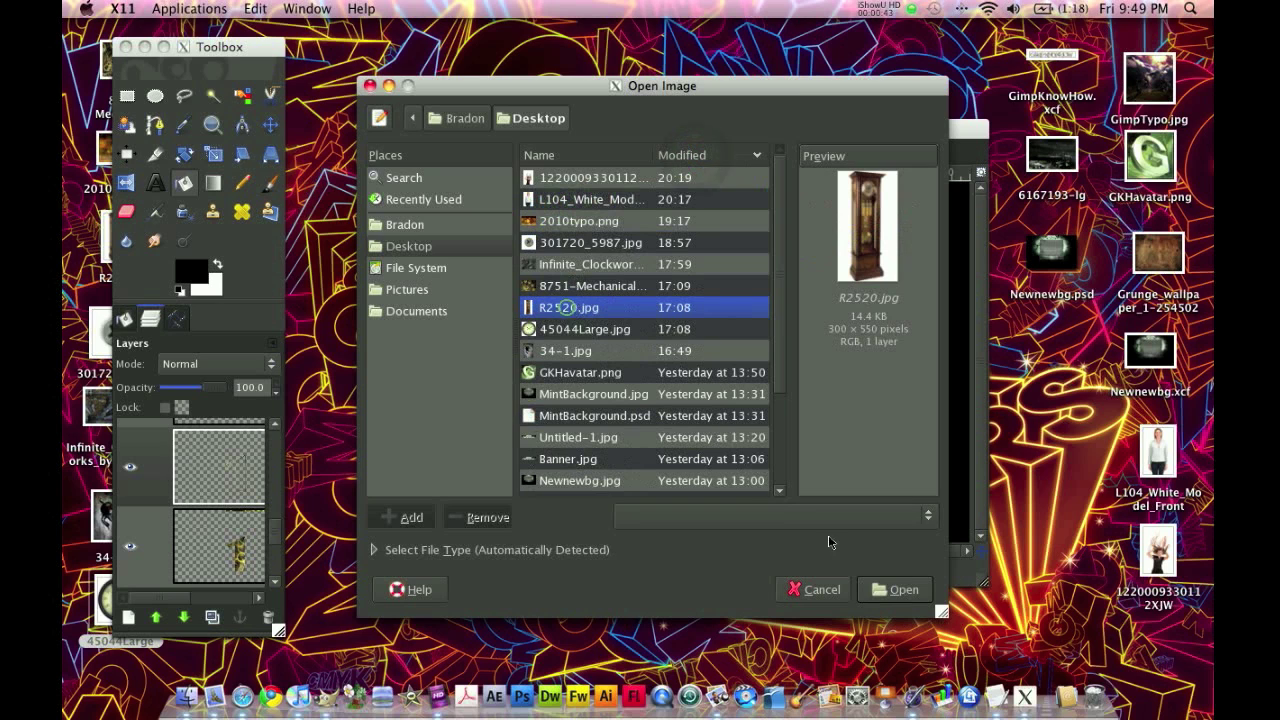
{"action": "left_click", "coordinate": [873, 590]}
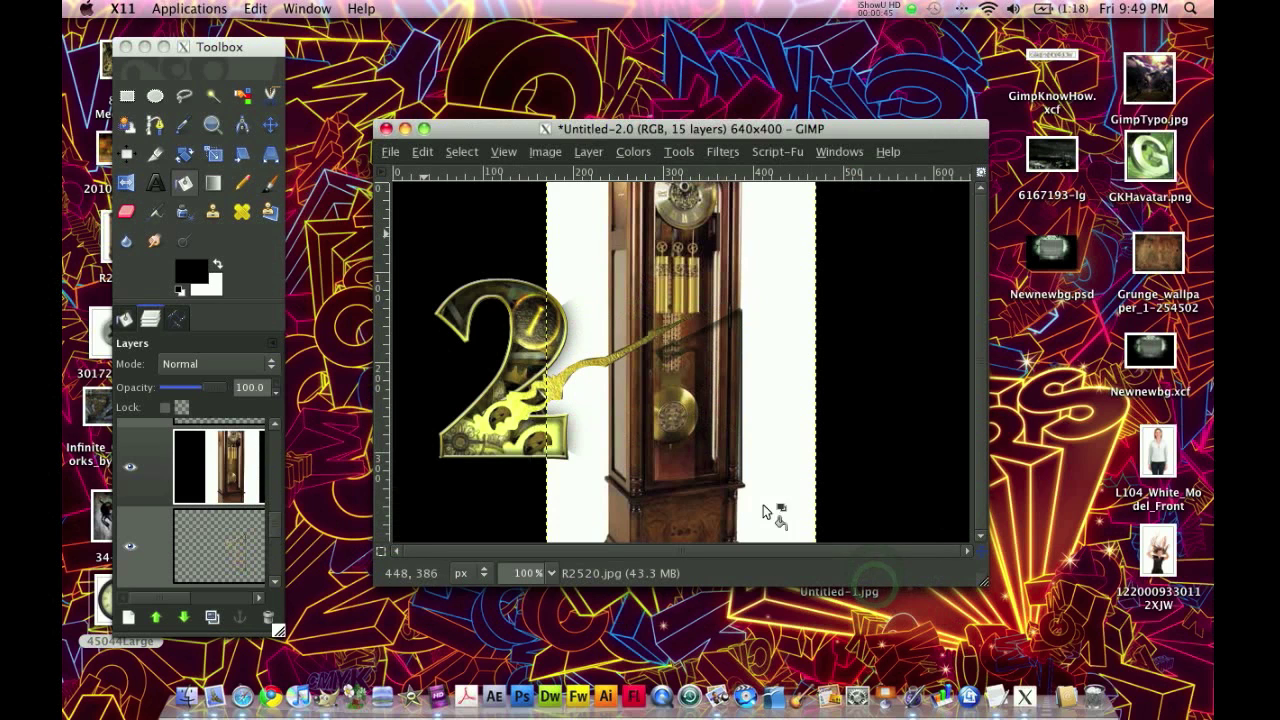
Add an alpha channel to the grandfather clock layer and scale the layer down to about a third of its size
{"action": "right_click", "coordinate": [200, 446]}
{"action": "left_click", "coordinate": [290, 425]}
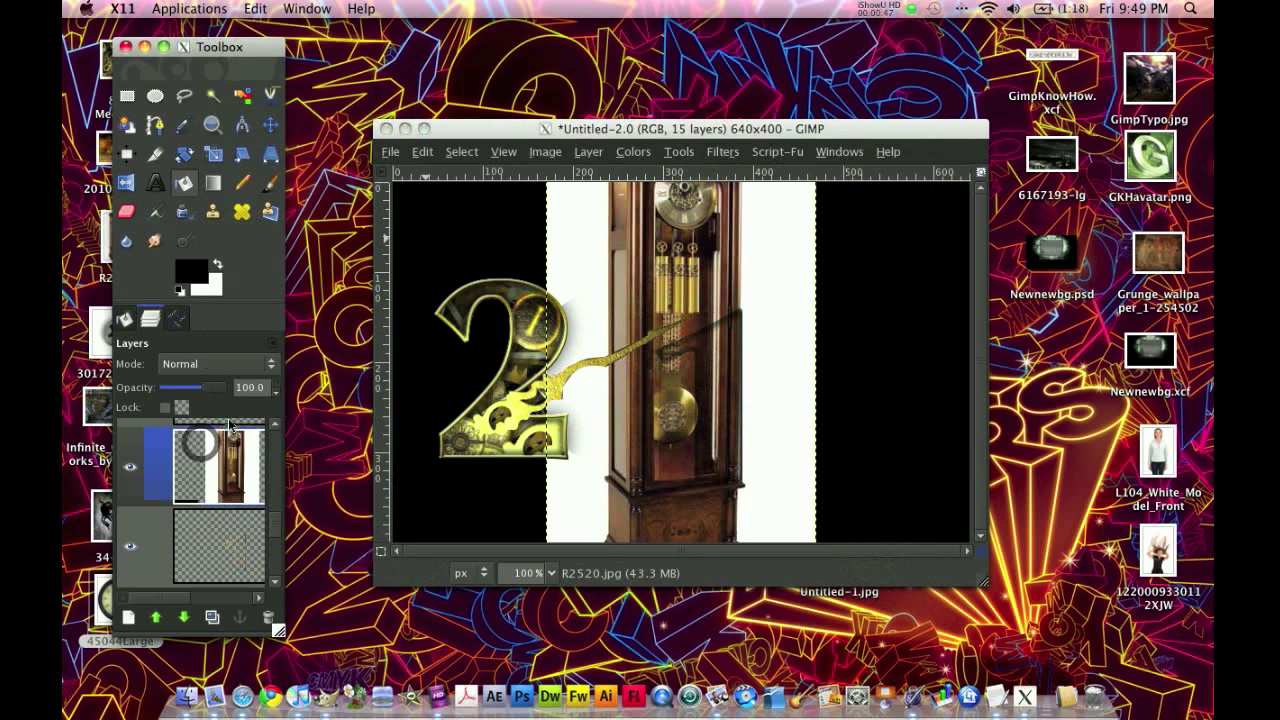
{"action": "left_click", "coordinate": [216, 156]}
{"action": "left_click", "coordinate": [723, 383]}
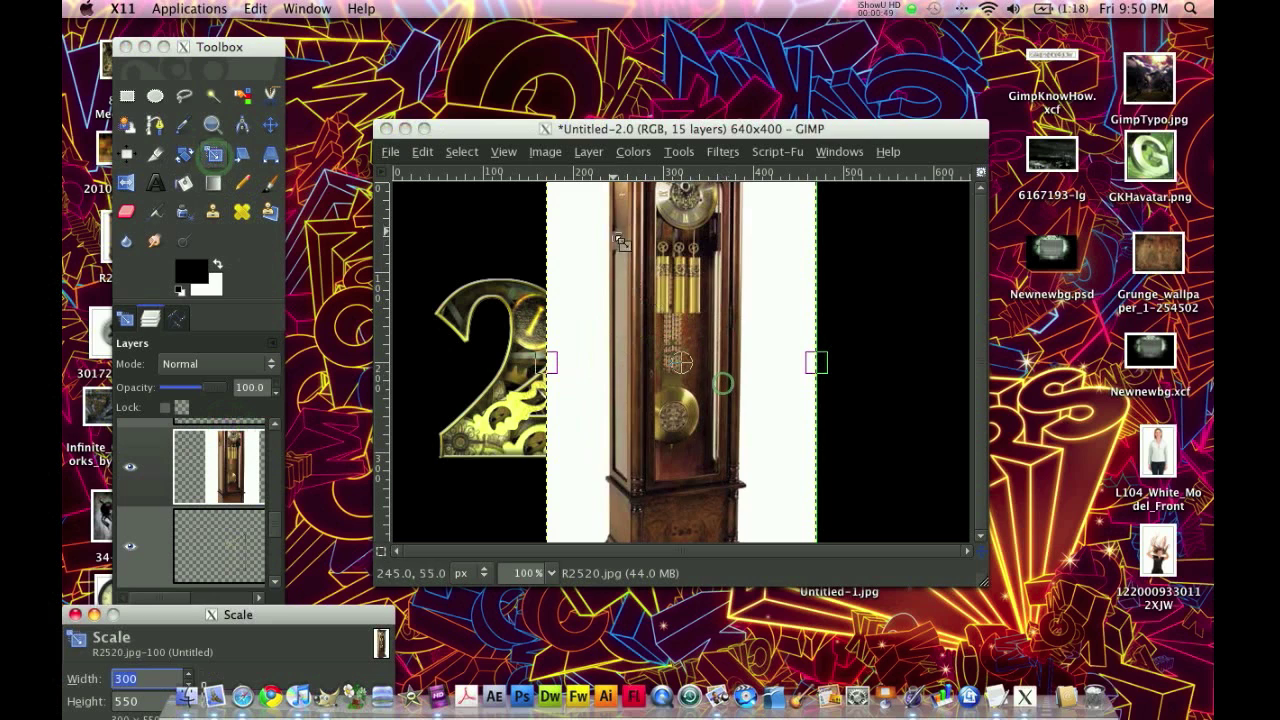
{"action": "left_click_drag", "start_coordinate": [723, 383], "coordinate": [860, 546]}
{"action": "key", "text": "Return"}
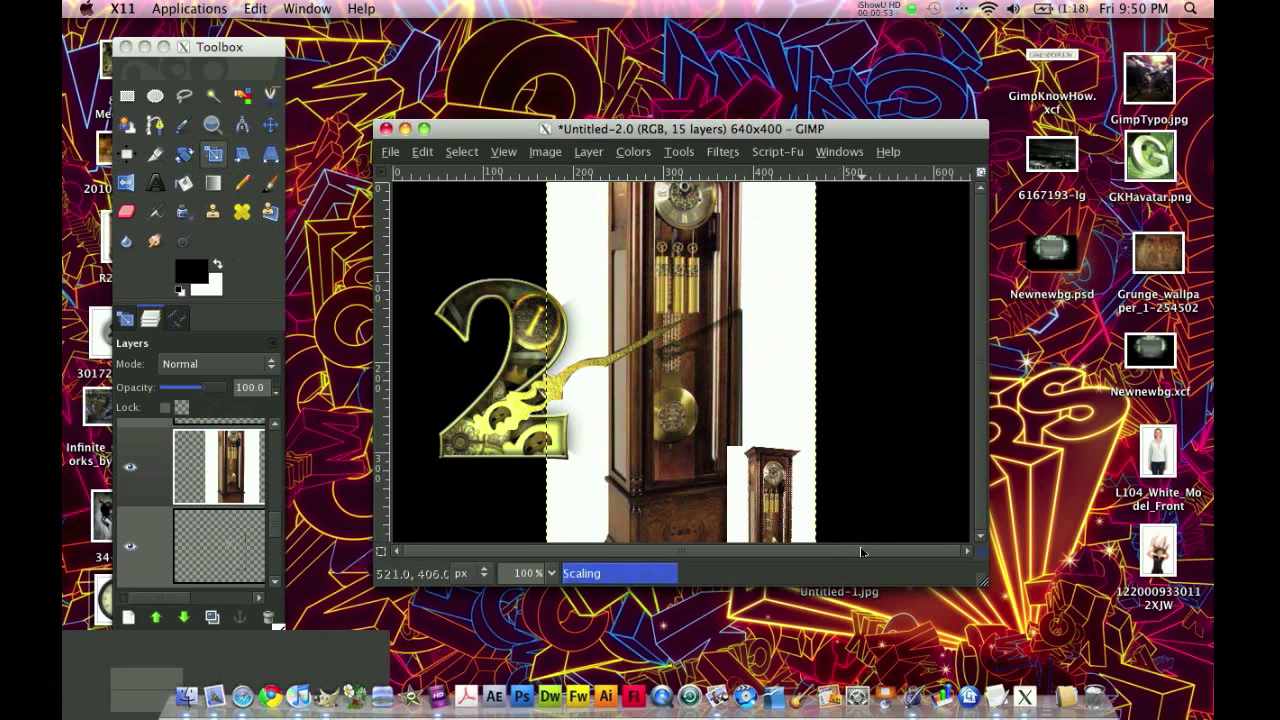
Move the scaled grandfather clock onto the empty black area just to the right of the "1"
{"action": "left_click", "coordinate": [270, 124]}
{"action": "left_click_drag", "start_coordinate": [799, 521], "coordinate": [831, 396]}
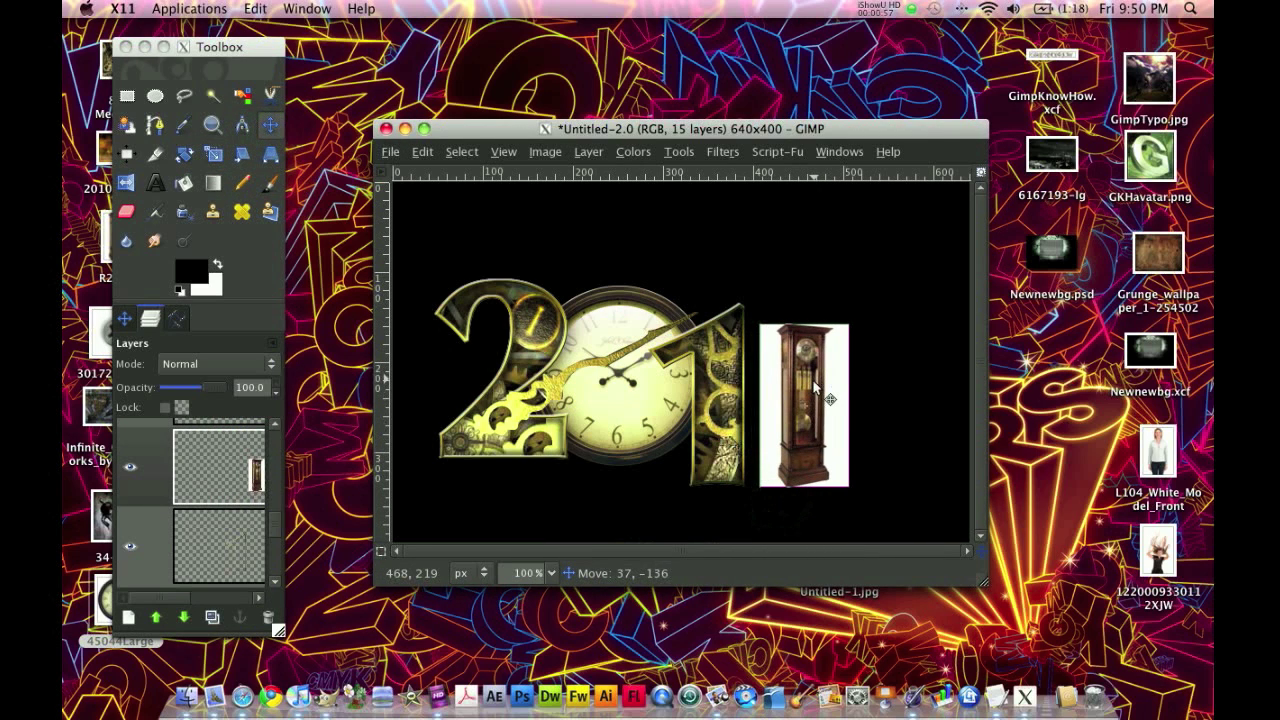
{"action": "left_click", "coordinate": [211, 126]}
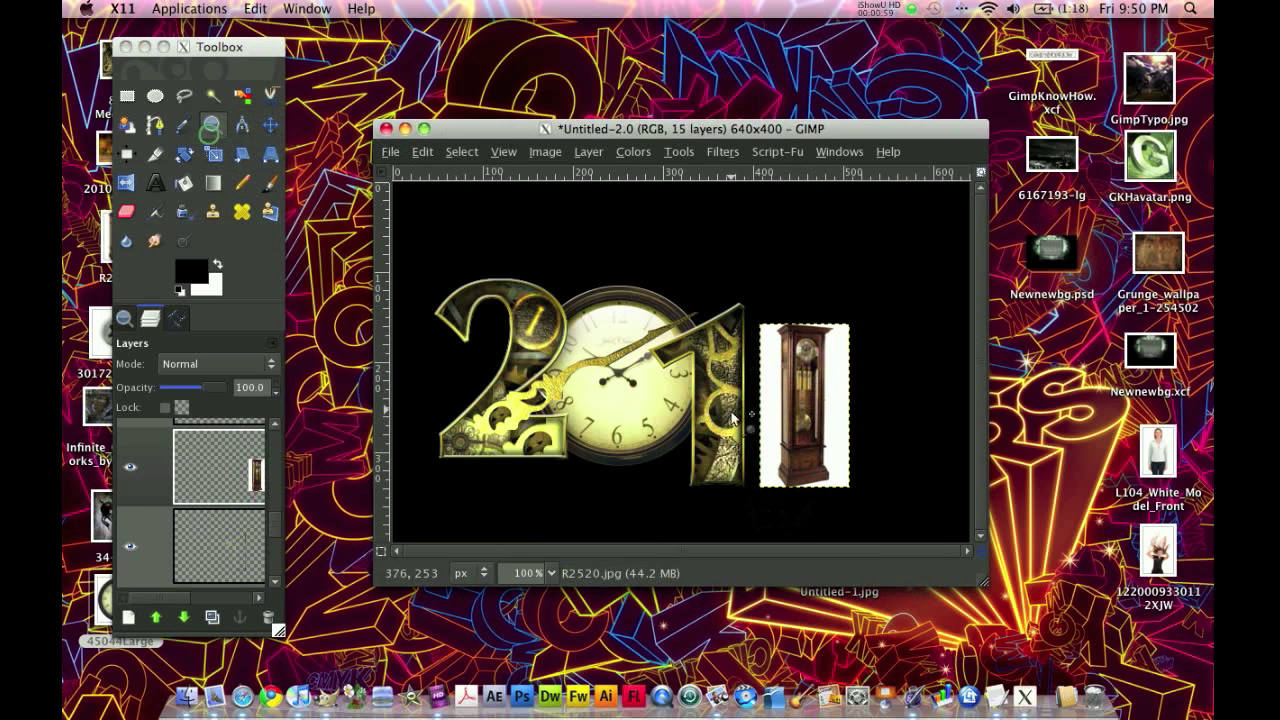
{"action": "left_click", "coordinate": [730, 411]}
{"action": "left_click", "coordinate": [772, 420]}
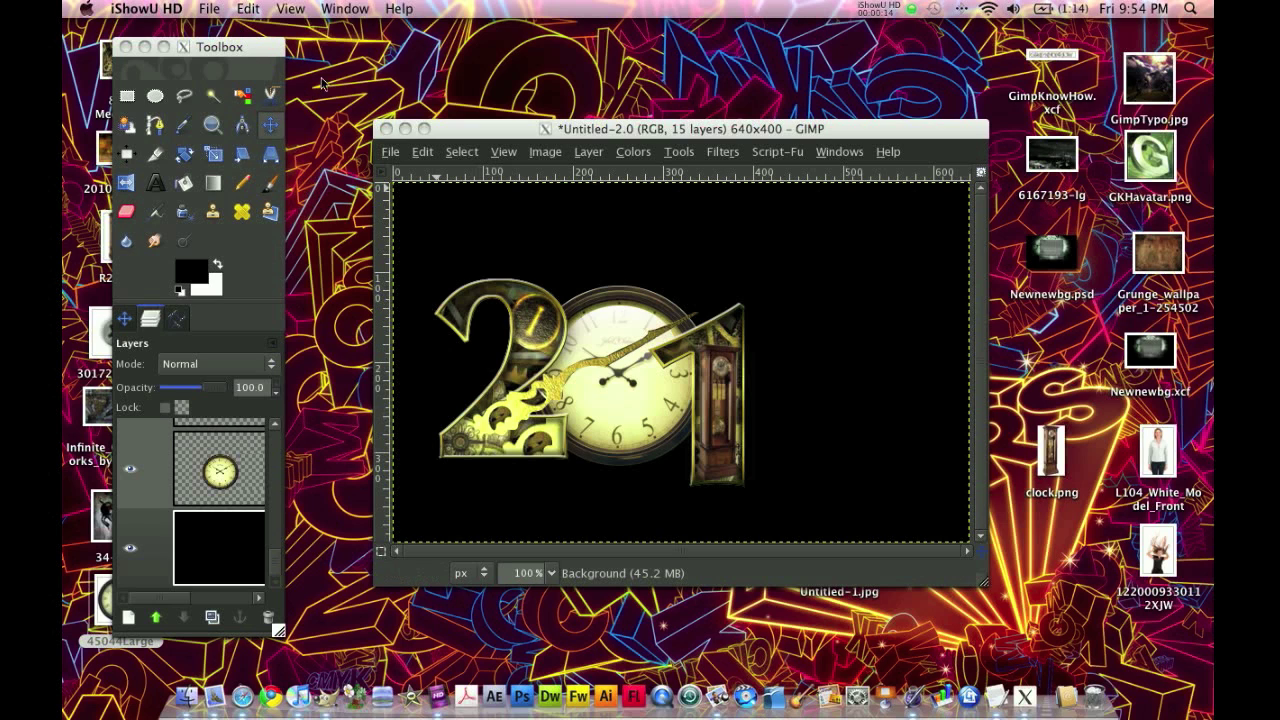
Open Infinite_Clockworks_by_Ratys.jpg from the Desktop as a new layer directly above the black background
{"action": "left_click", "coordinate": [389, 151]}
{"action": "left_click", "coordinate": [438, 236]}
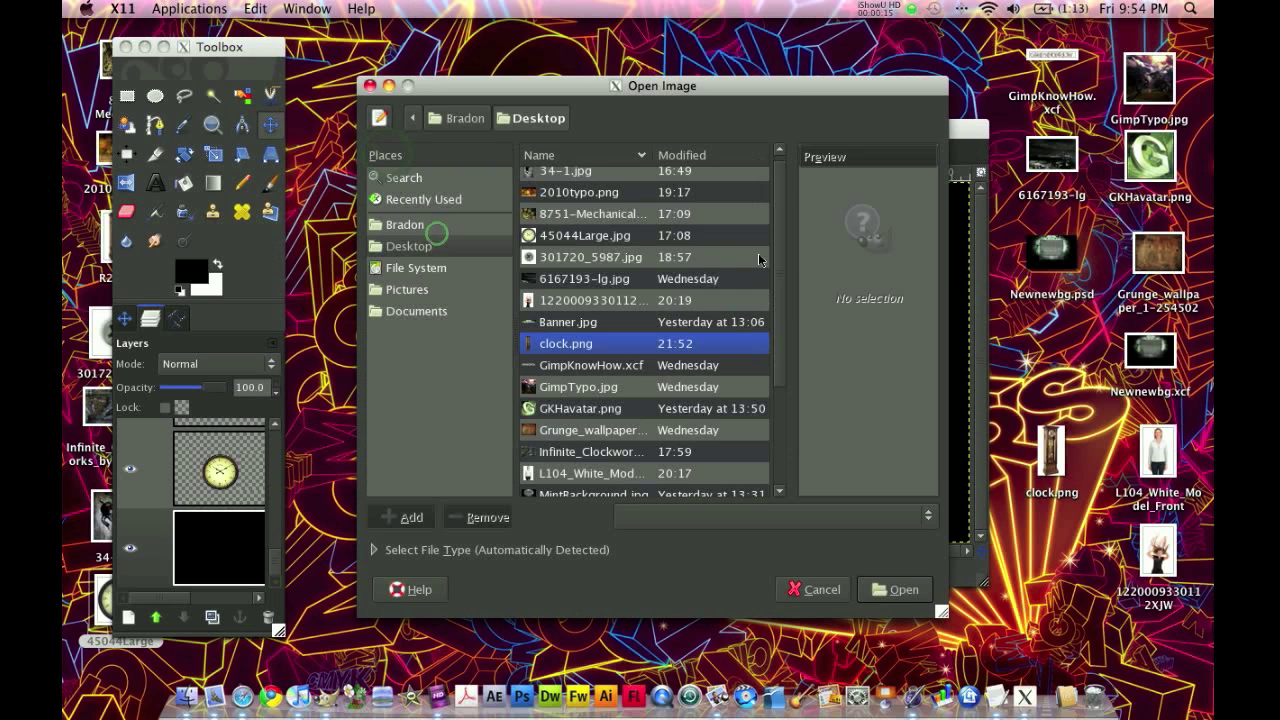
{"action": "left_click", "coordinate": [590, 214]}
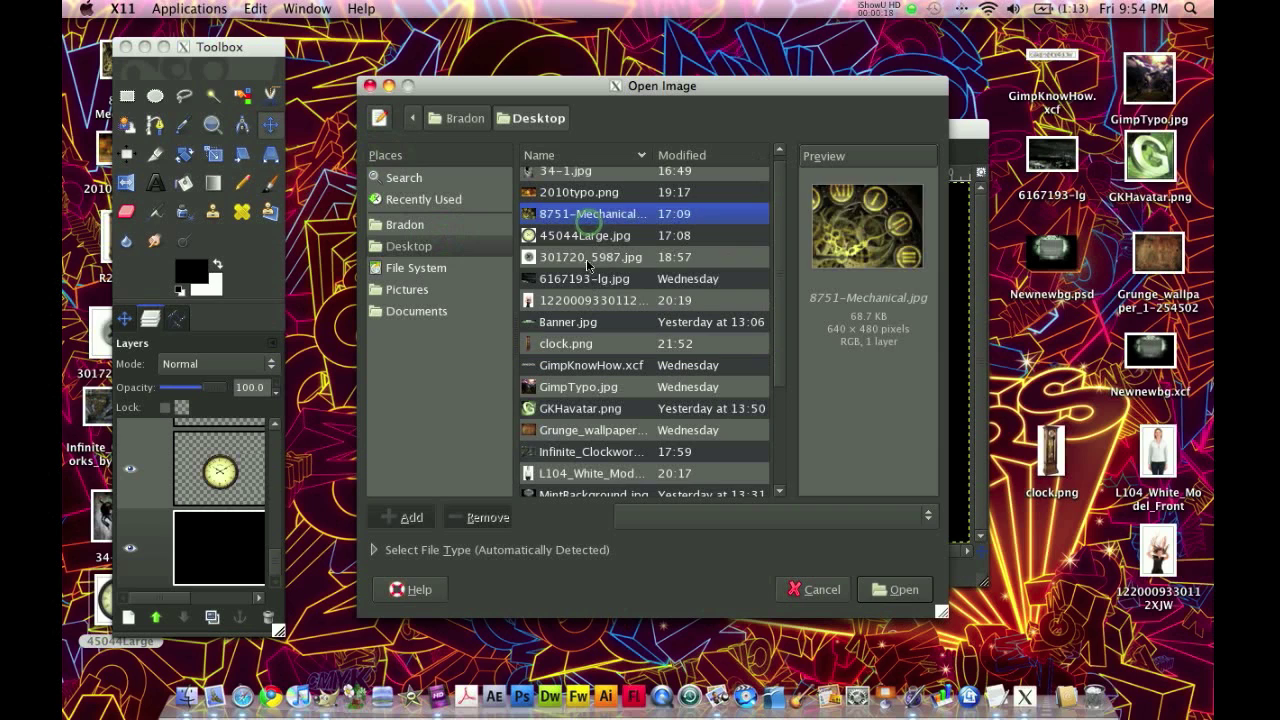
{"action": "left_click", "coordinate": [588, 257]}
{"action": "left_click", "coordinate": [690, 152]}
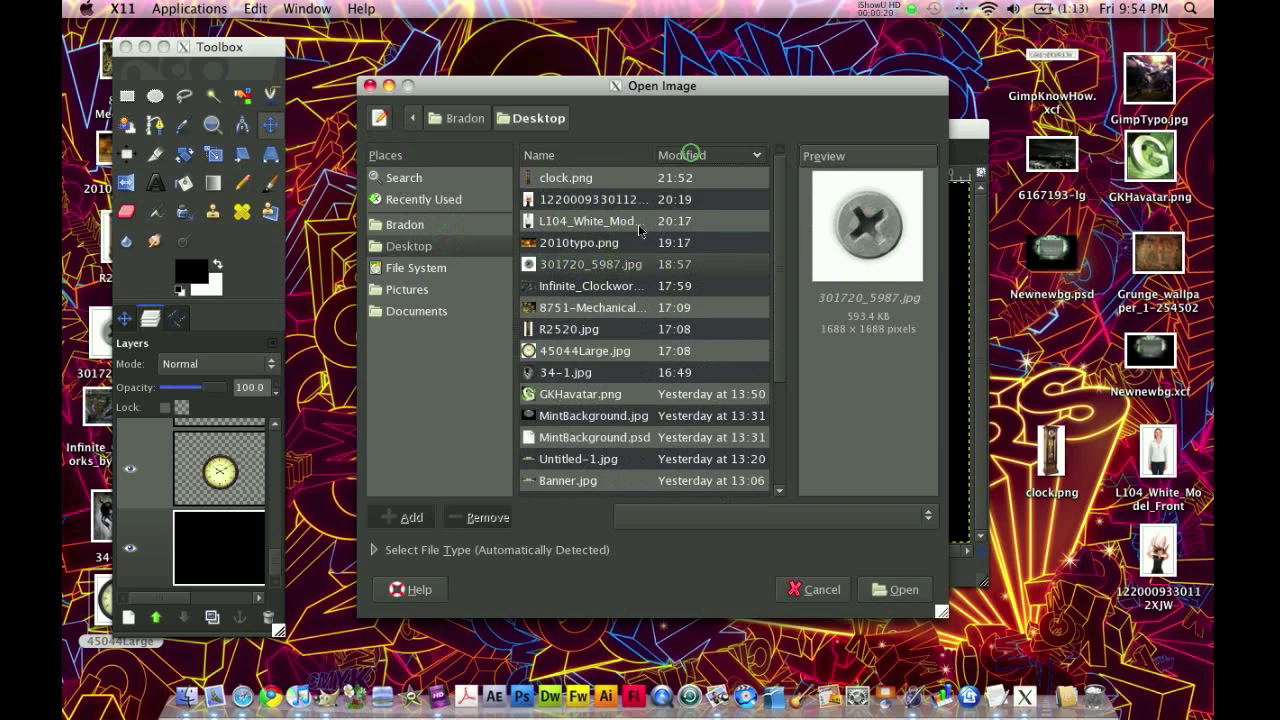
{"action": "left_click", "coordinate": [607, 287]}
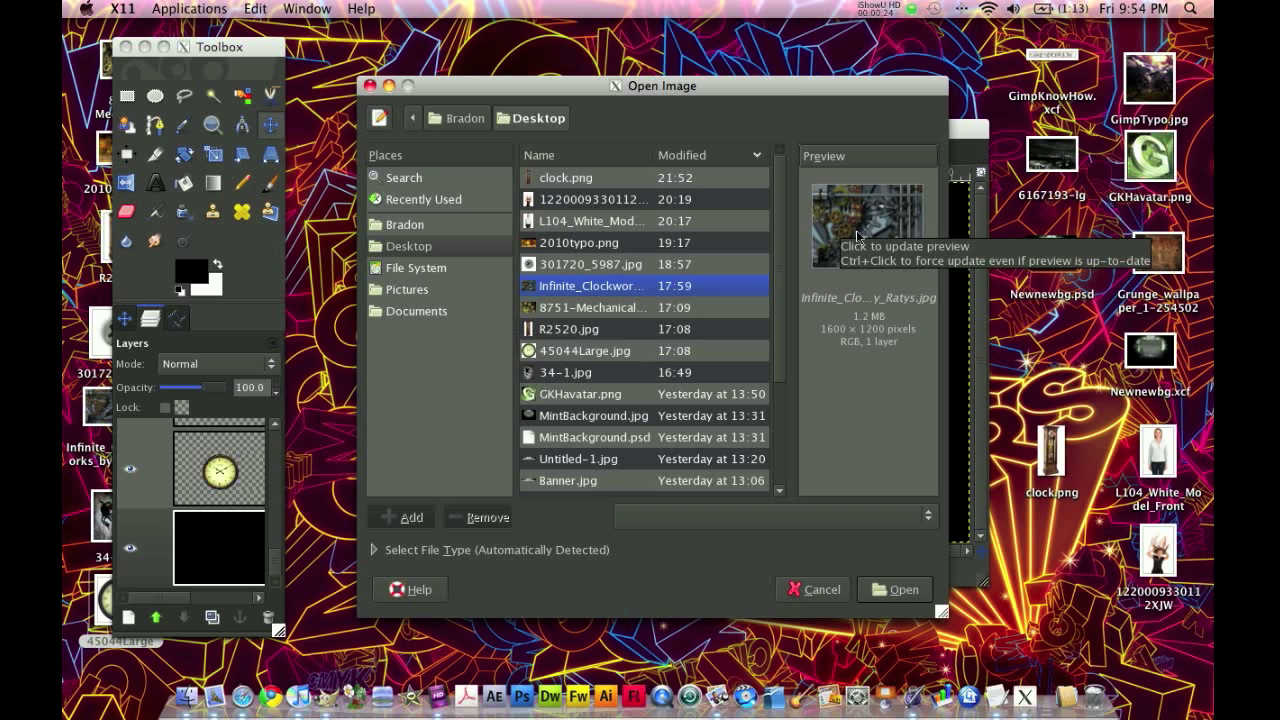
{"action": "left_click", "coordinate": [891, 582]}
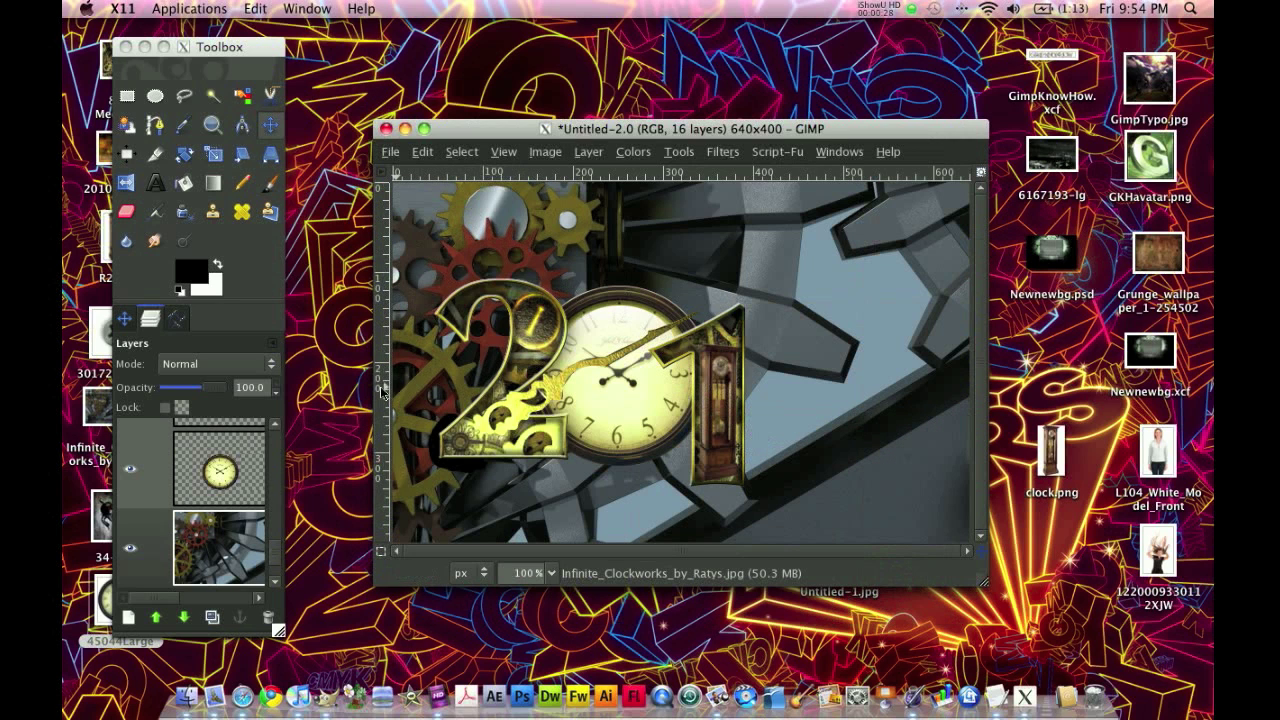
{"action": "left_click", "coordinate": [262, 558]}
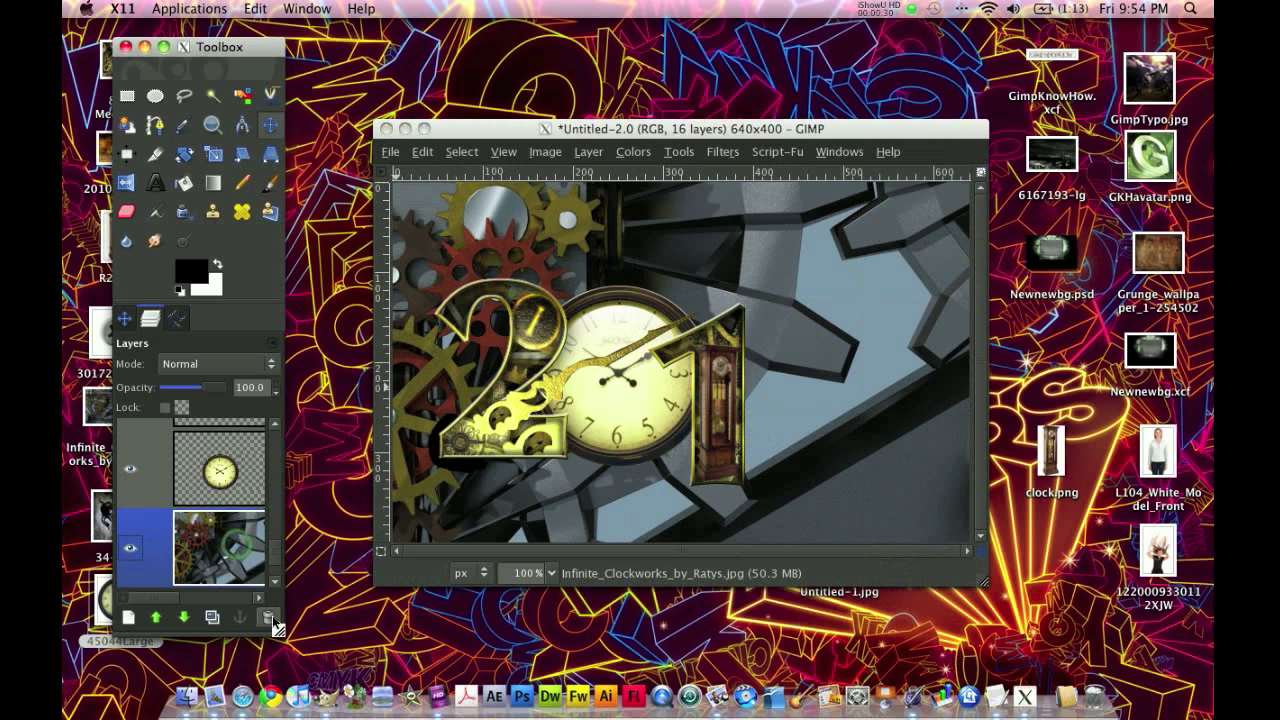
{"action": "left_click", "coordinate": [268, 618]}
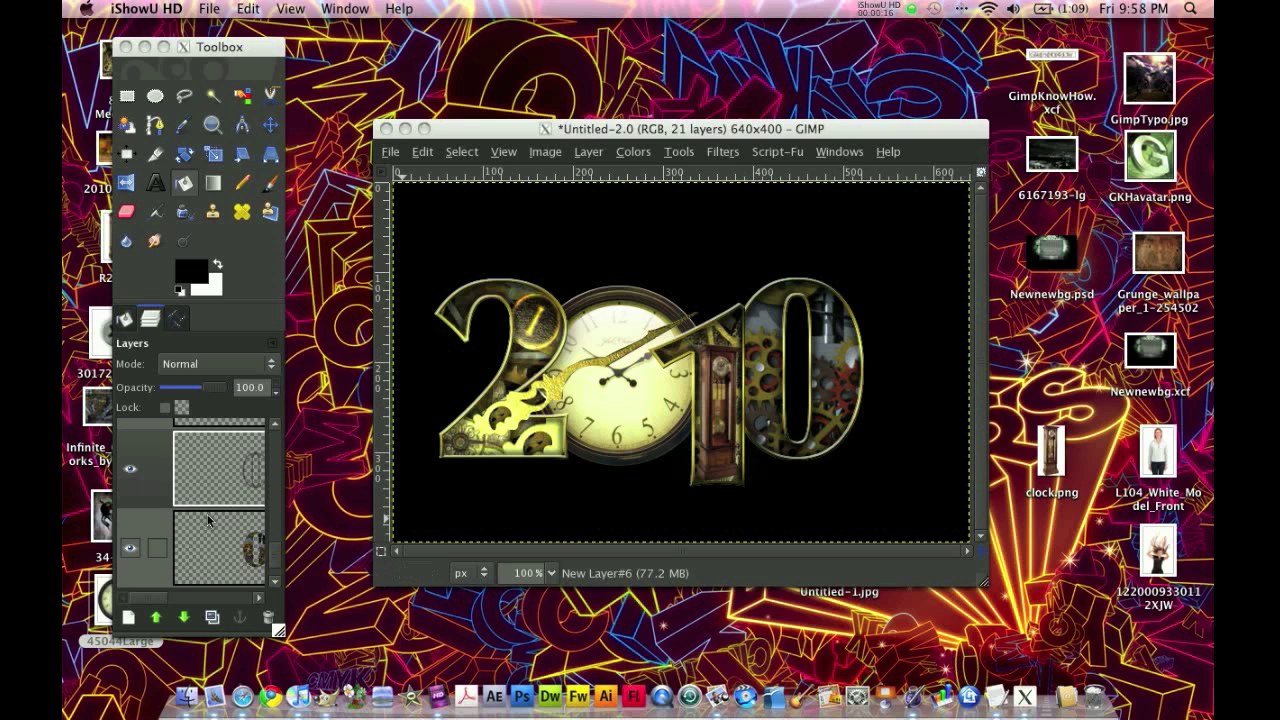
{"action": "scroll", "coordinate": [209, 519], "scroll_direction": "down", "scroll_amount": 3}
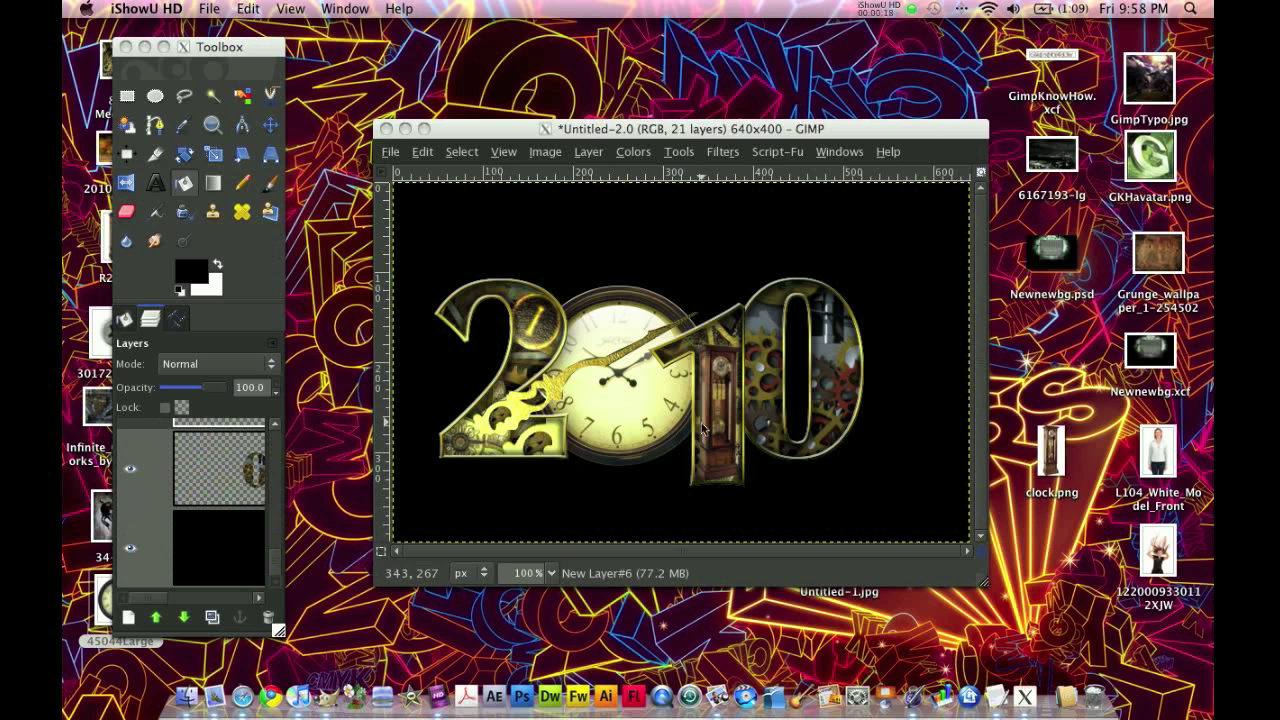
Add a new transparent layer above New Layer#6 in the lower part of the layer stack
{"action": "left_click", "coordinate": [145, 465]}
{"action": "scroll", "coordinate": [200, 487], "scroll_direction": "up", "scroll_amount": 2}
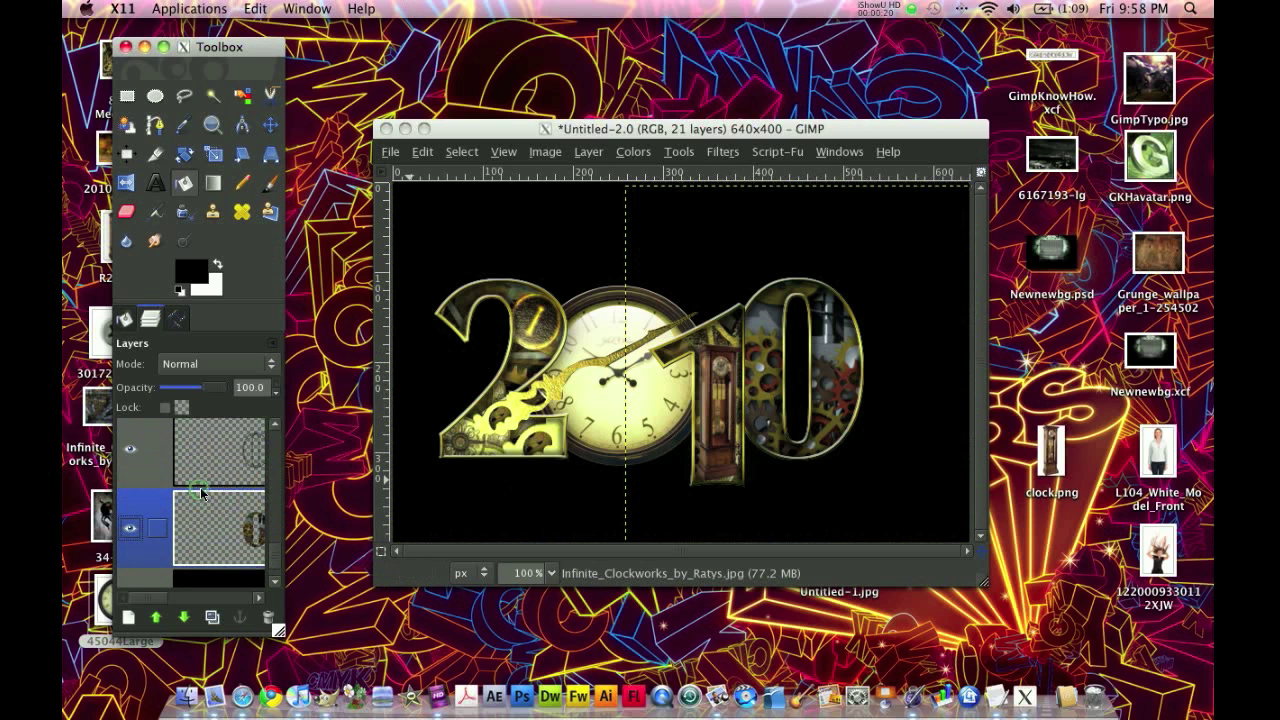
{"action": "left_click", "coordinate": [145, 455]}
{"action": "left_click", "coordinate": [345, 338]}
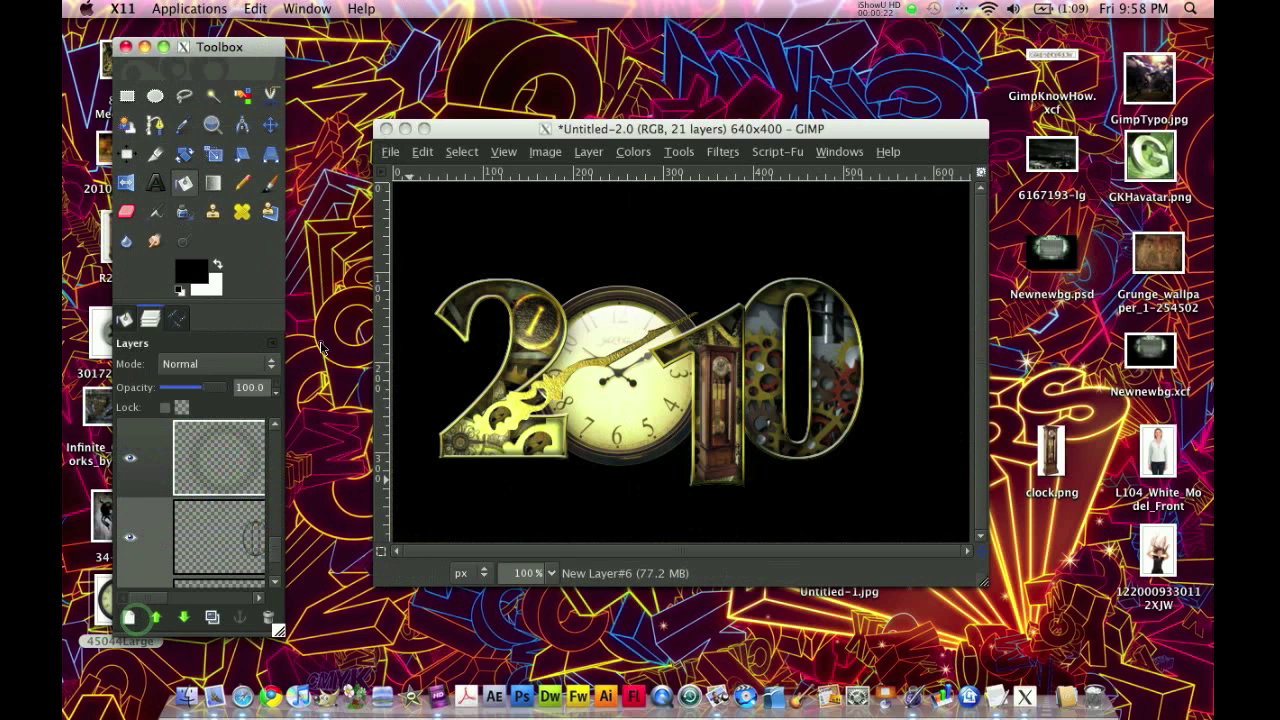
Open Infinite_Clockworks_by_Ratys.jpg from the Desktop as another layer above the new transparent one
{"action": "left_click", "coordinate": [389, 151]}
{"action": "left_click", "coordinate": [439, 255]}
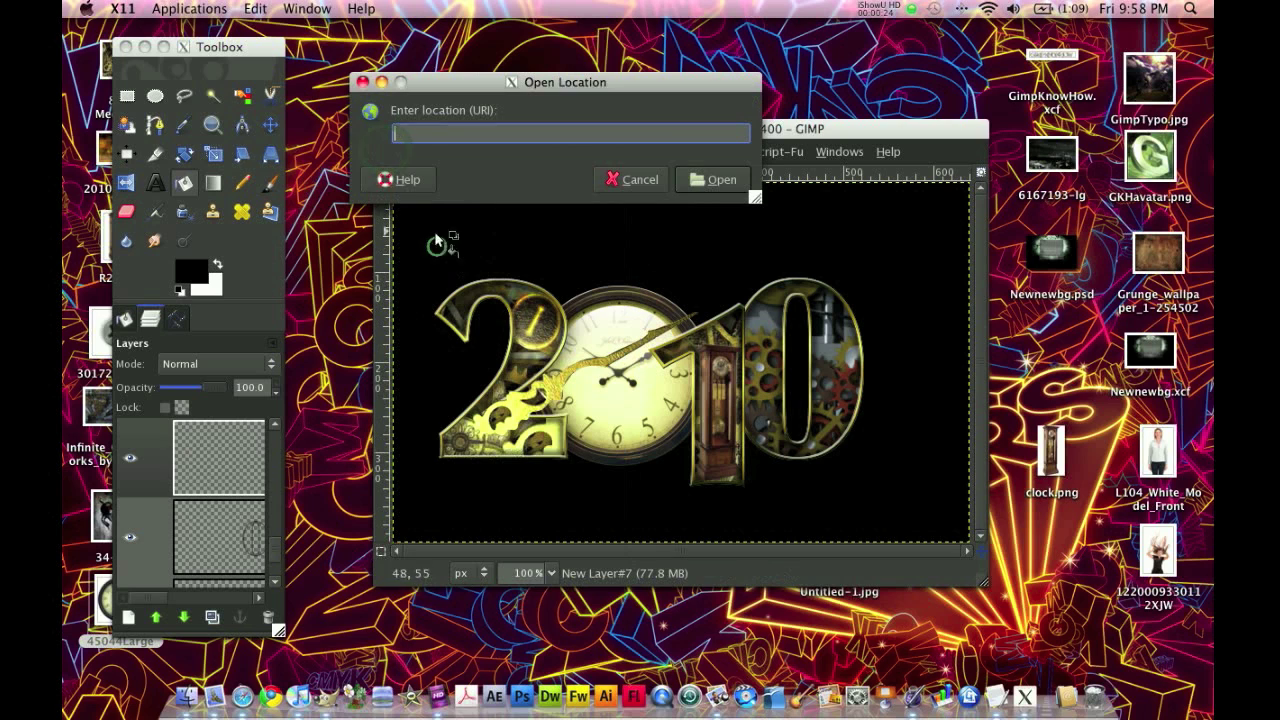
{"action": "left_click", "coordinate": [609, 178]}
{"action": "left_click", "coordinate": [396, 150]}
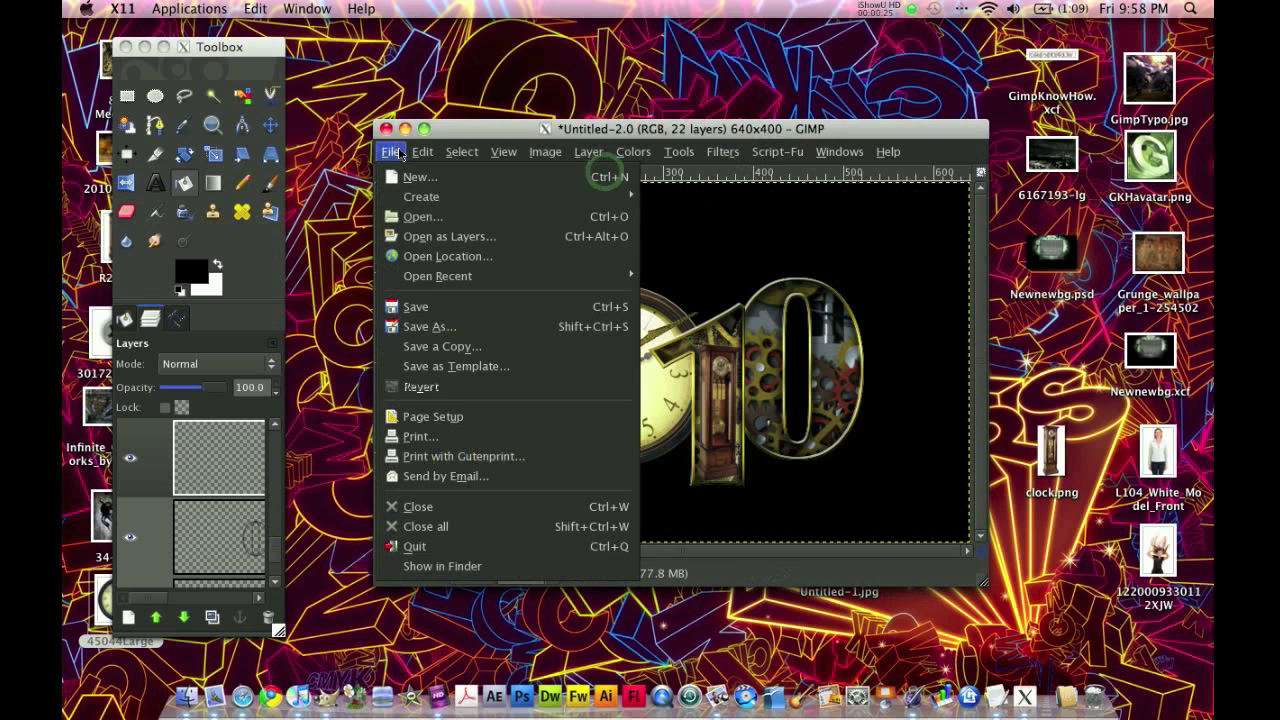
{"action": "left_click", "coordinate": [440, 214]}
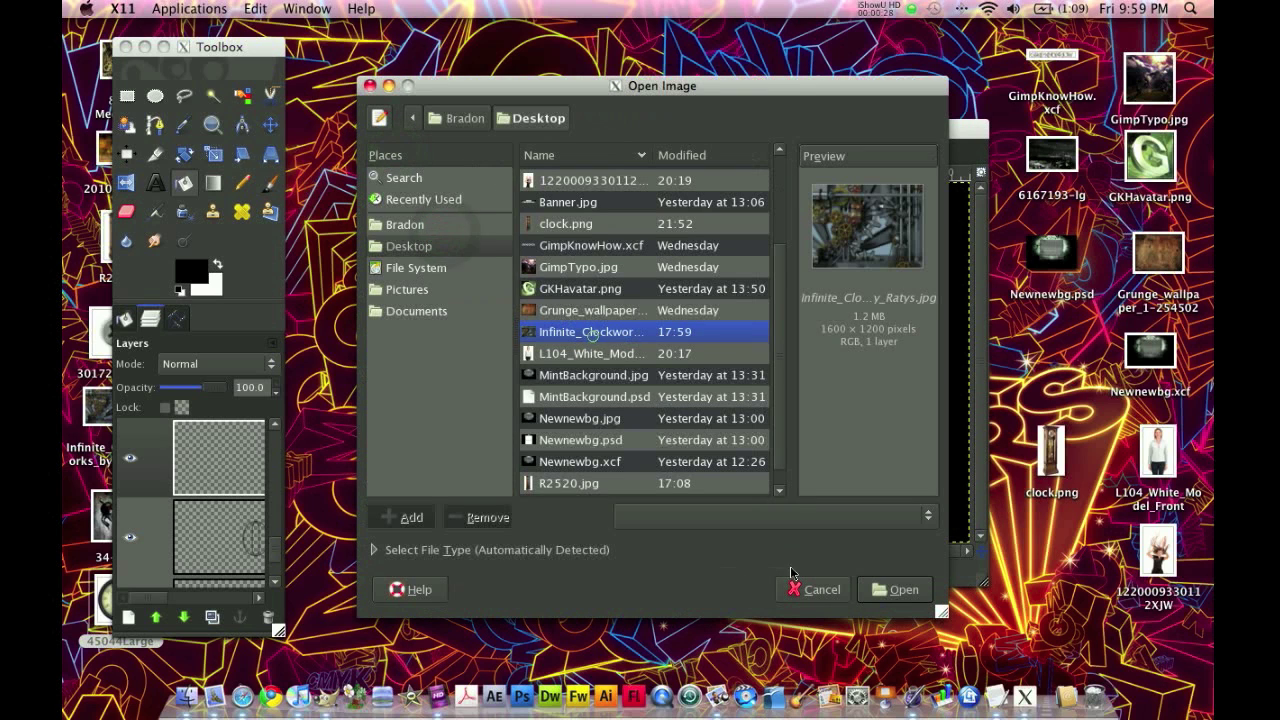
{"action": "left_click", "coordinate": [868, 592]}
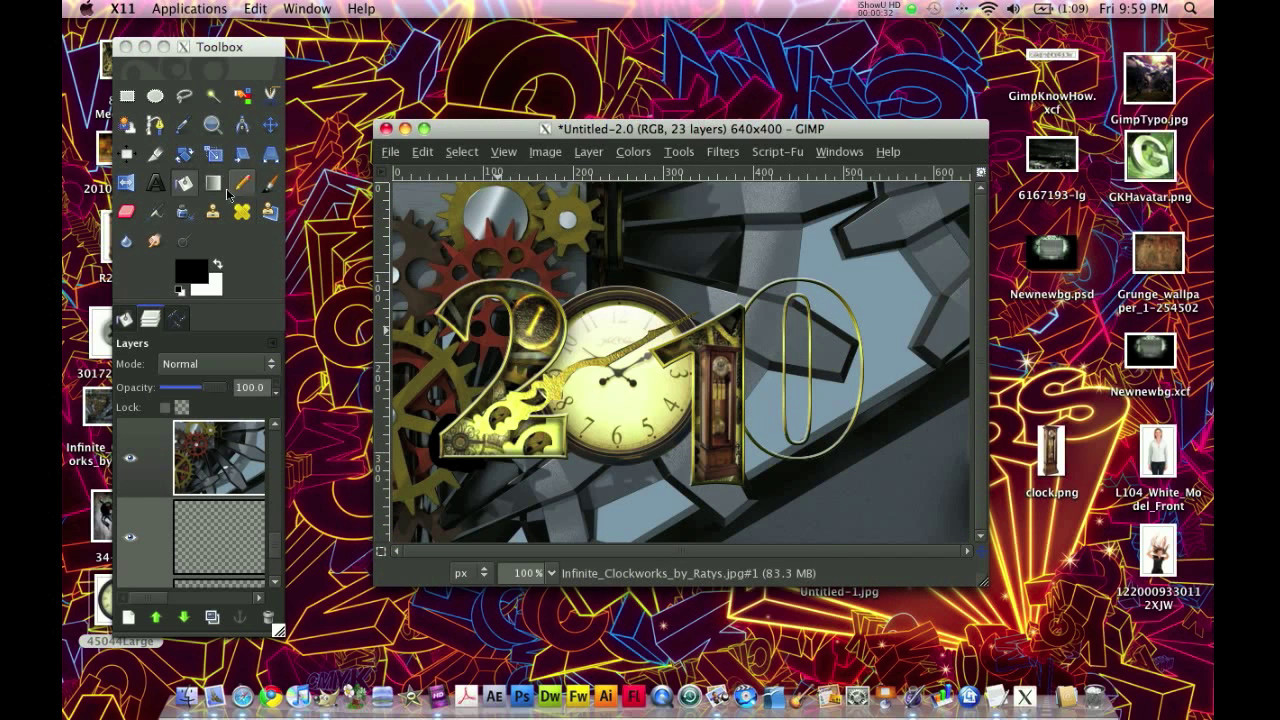
Scale the newly opened clockworks layer down so its gears become smaller
{"action": "left_click", "coordinate": [213, 153]}
{"action": "left_click", "coordinate": [455, 230]}
{"action": "left_click_drag", "start_coordinate": [455, 230], "coordinate": [1002, 569]}
{"action": "key", "text": "Return"}
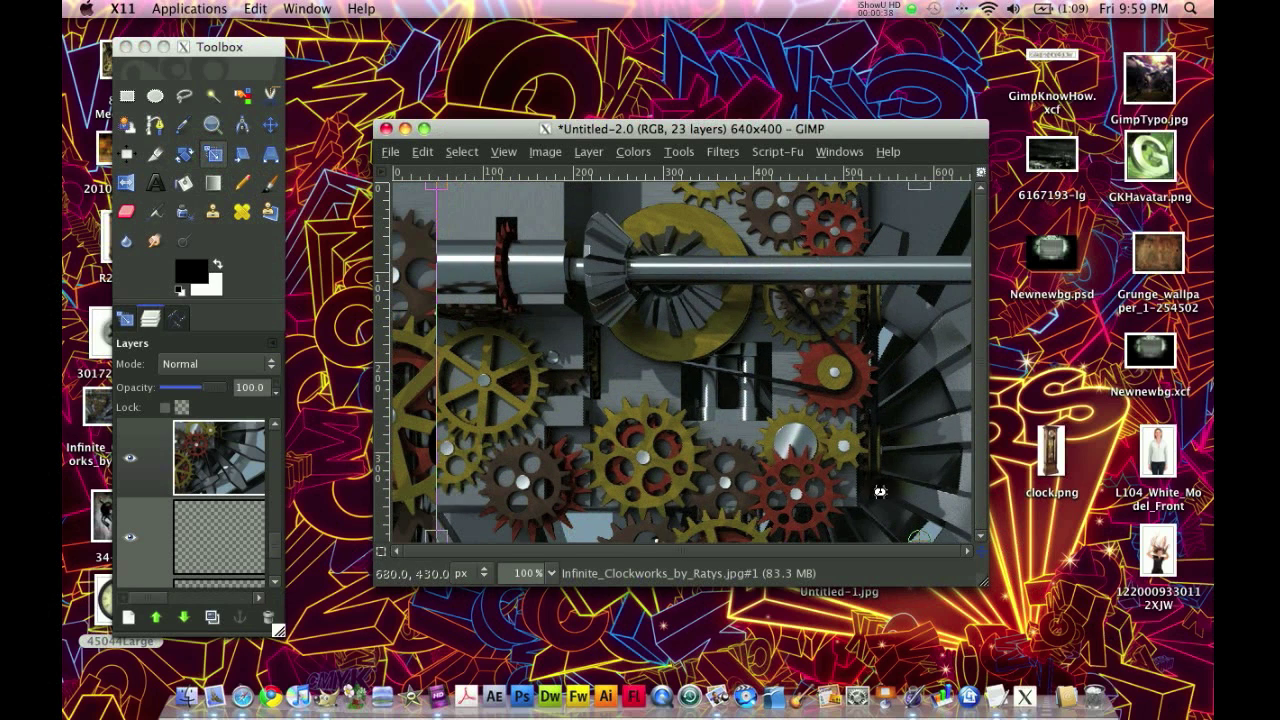
Raise the clockworks layer to the top of the stack and move it until the whole yellow gear sits near the canvas centre
{"action": "left_click", "coordinate": [270, 125]}
{"action": "left_click_drag", "start_coordinate": [220, 458], "coordinate": [240, 440]}
{"action": "left_click_drag", "start_coordinate": [622, 504], "coordinate": [690, 432]}
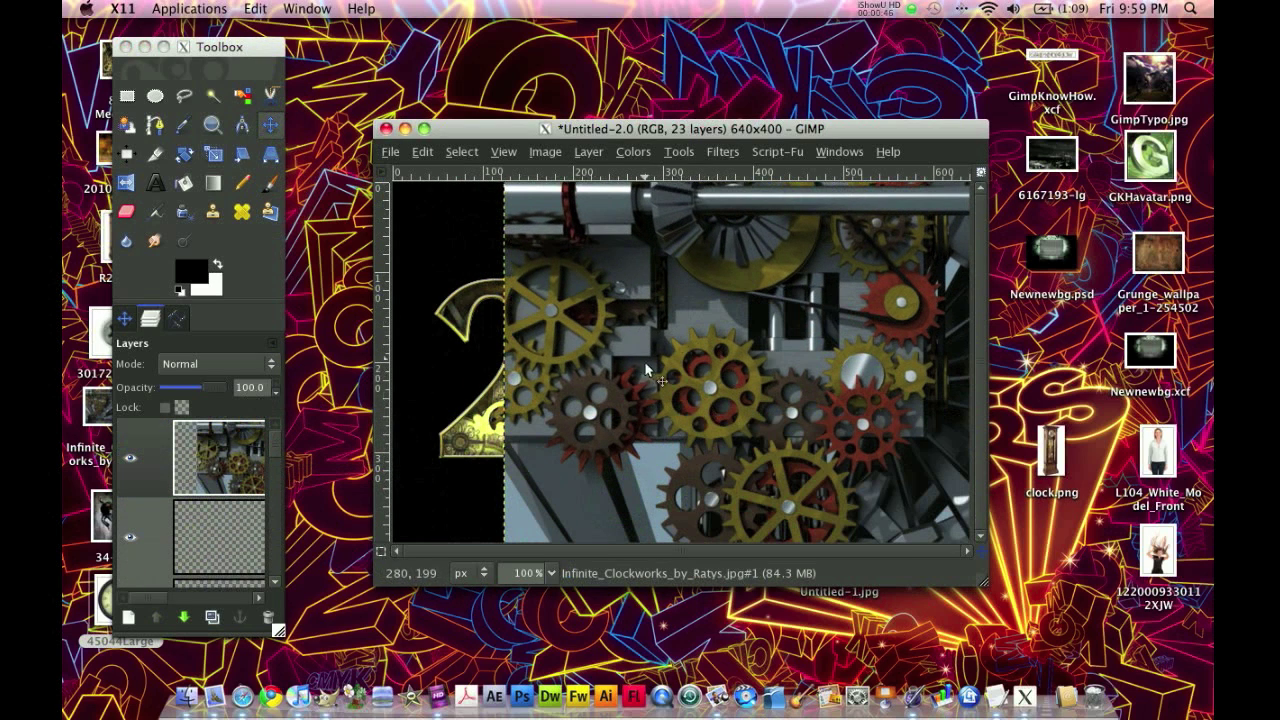
Trace the central yellow gear's toothed outline with a free-form selection at 200% zoom
{"action": "left_click", "coordinate": [212, 128]}
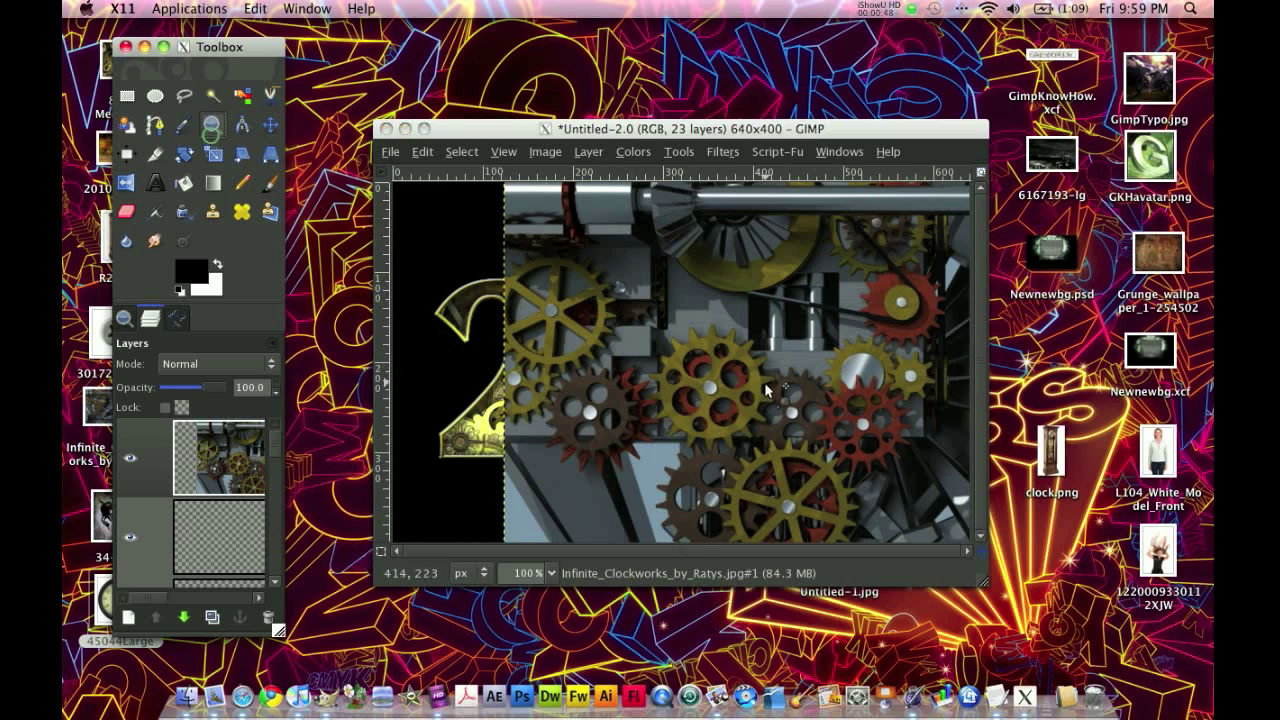
{"action": "left_click", "coordinate": [730, 385]}
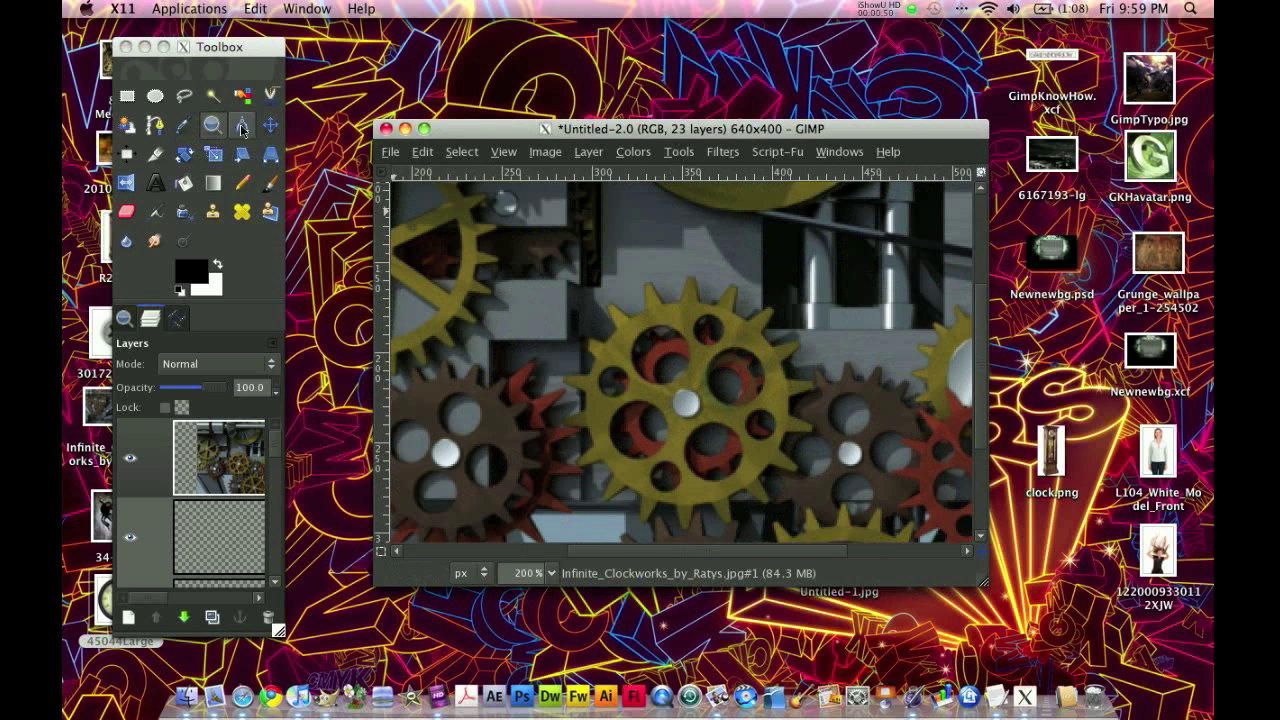
{"action": "left_click", "coordinate": [184, 108]}
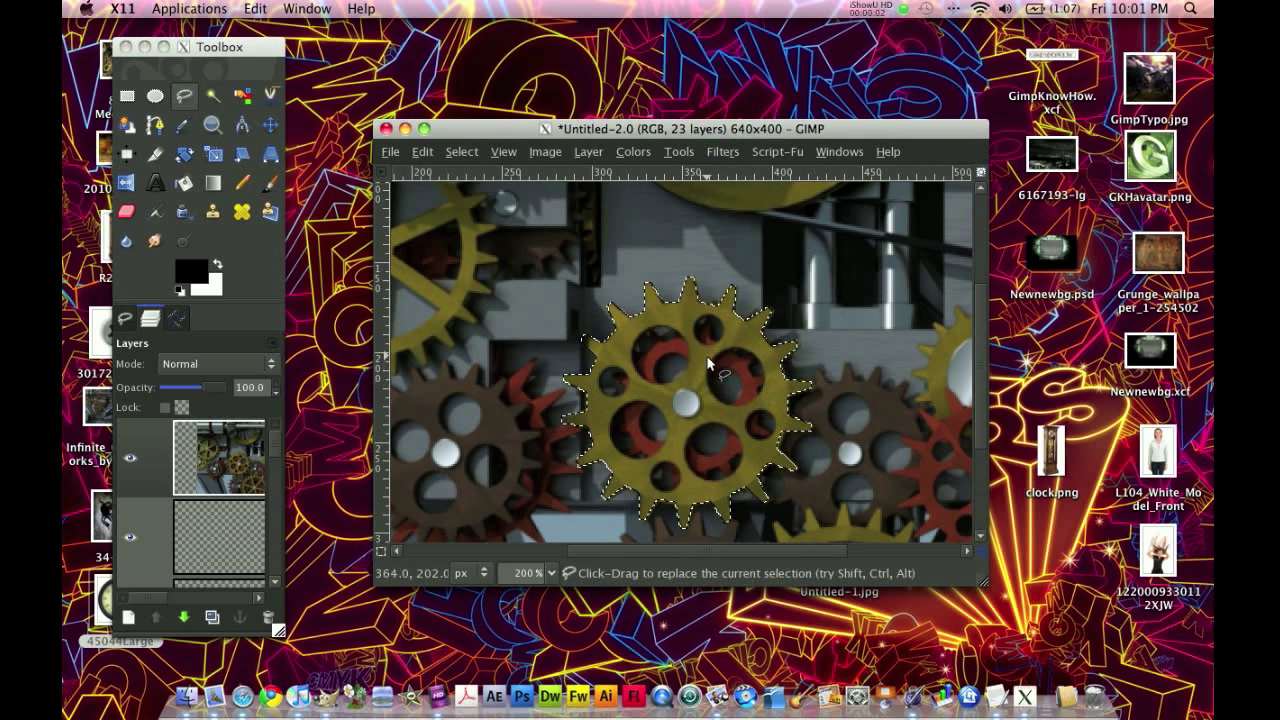
Subtract elliptical selections over the yellow gear's large and small round holes, keeping only its metal body selected
{"action": "left_click", "coordinate": [155, 96]}
{"action": "left_click", "coordinate": [124, 318]}
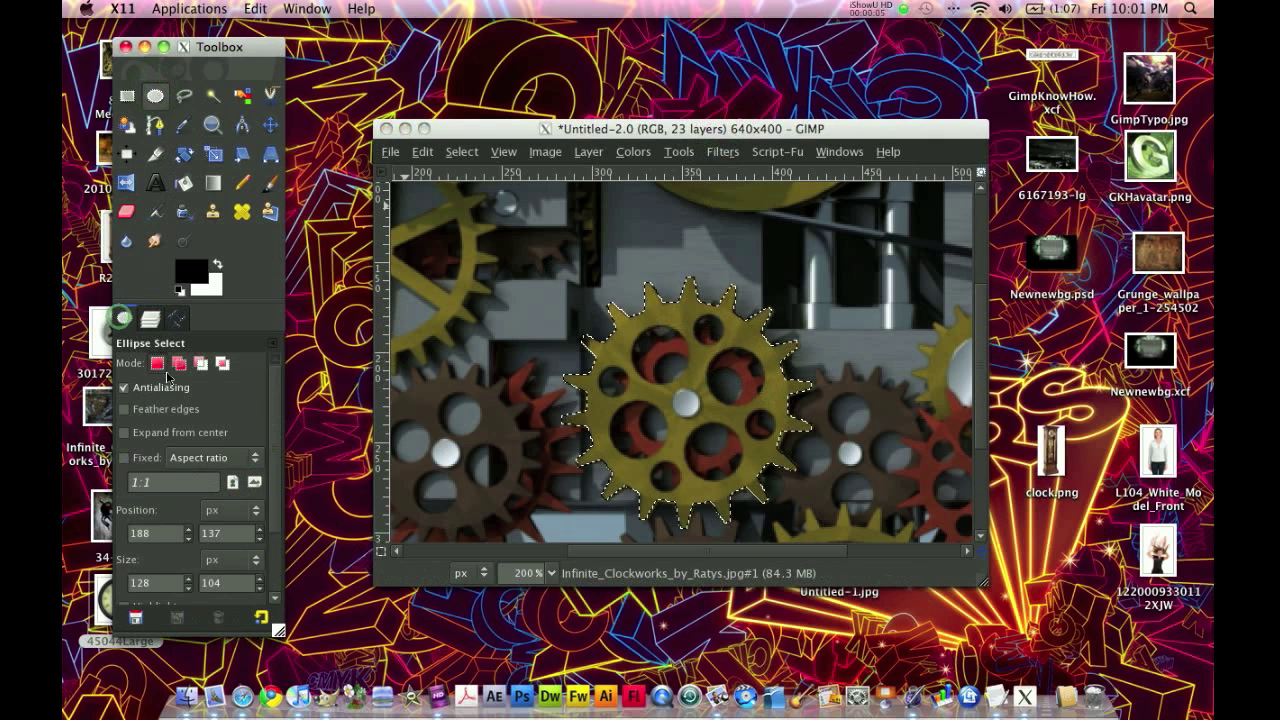
{"action": "left_click", "coordinate": [201, 365]}
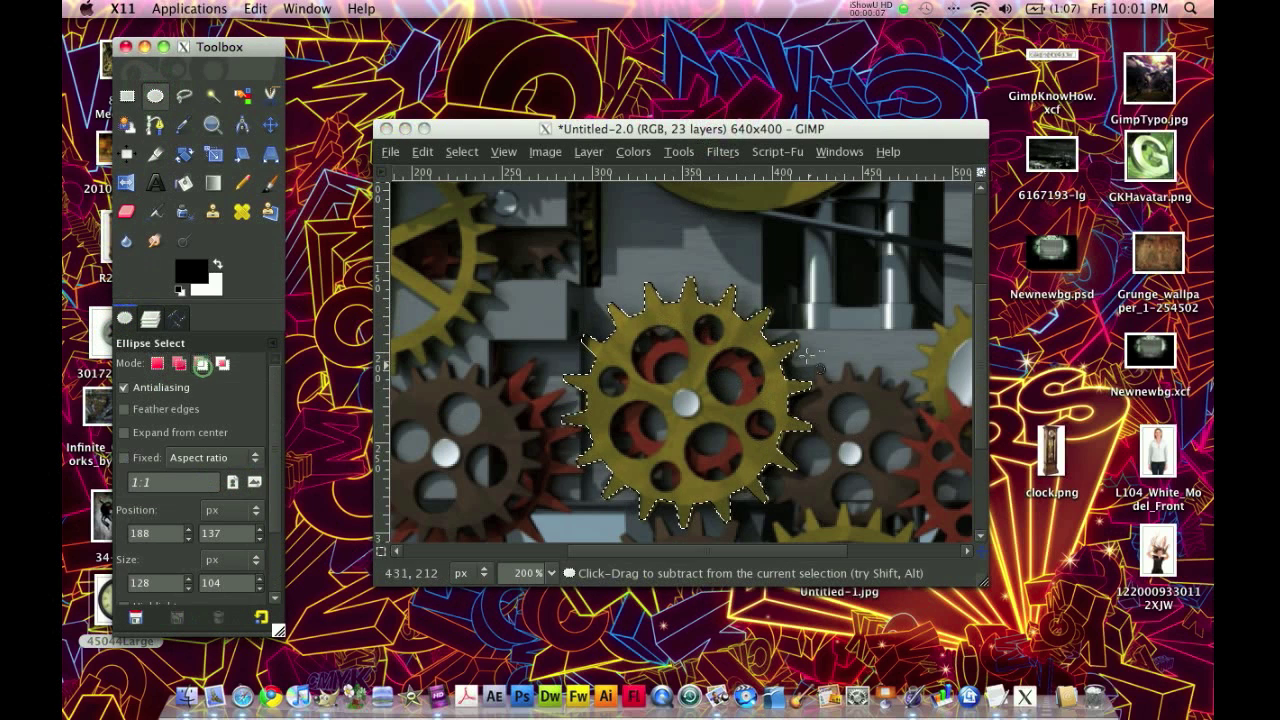
{"action": "left_click_drag", "start_coordinate": [630, 325], "coordinate": [692, 383]}
{"action": "left_click", "coordinate": [662, 343]}
{"action": "left_click", "coordinate": [681, 361]}
{"action": "left_click_drag", "start_coordinate": [665, 340], "coordinate": [640, 356]}
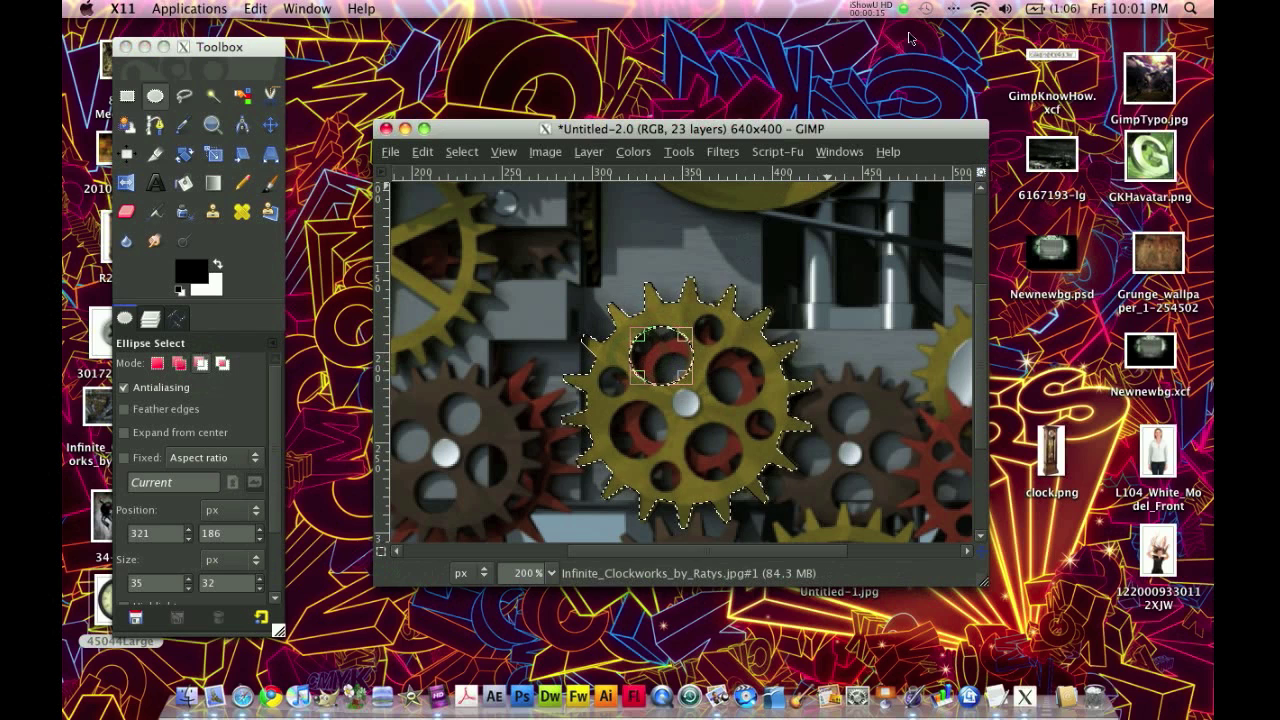
Feather the gear selection by 1 pixel
{"action": "left_click", "coordinate": [213, 154]}
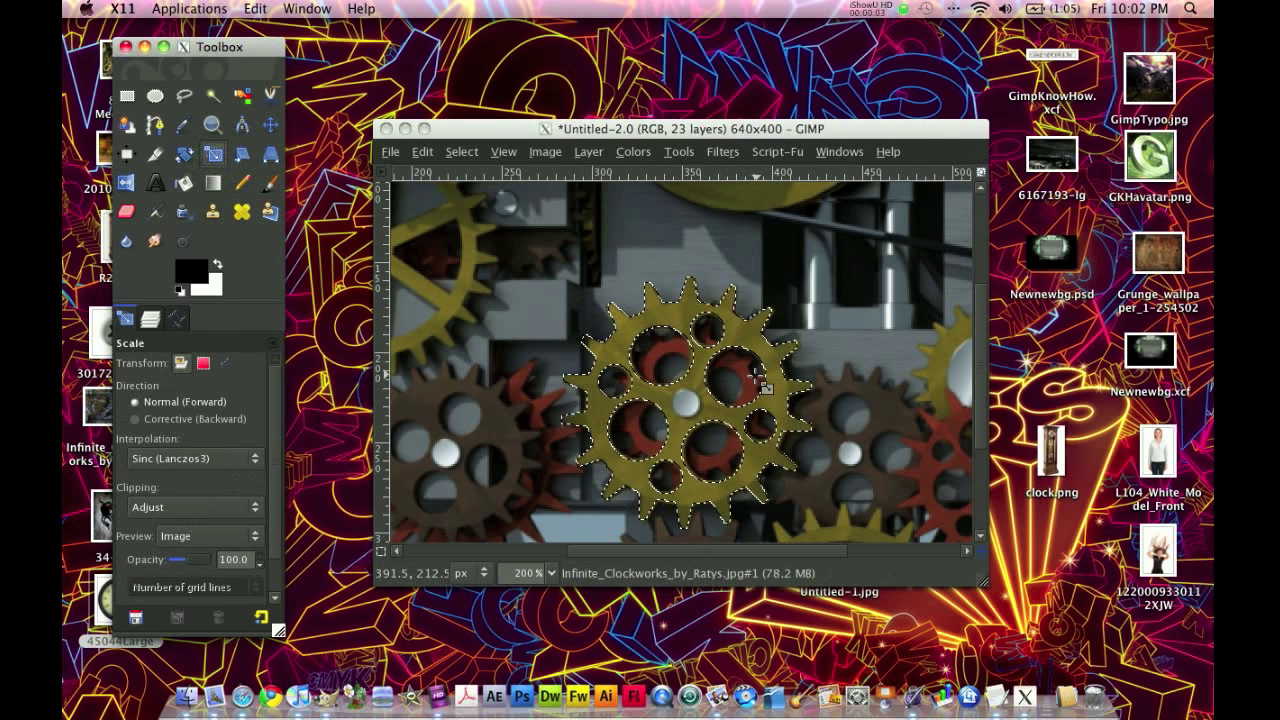
{"action": "left_click", "coordinate": [461, 151]}
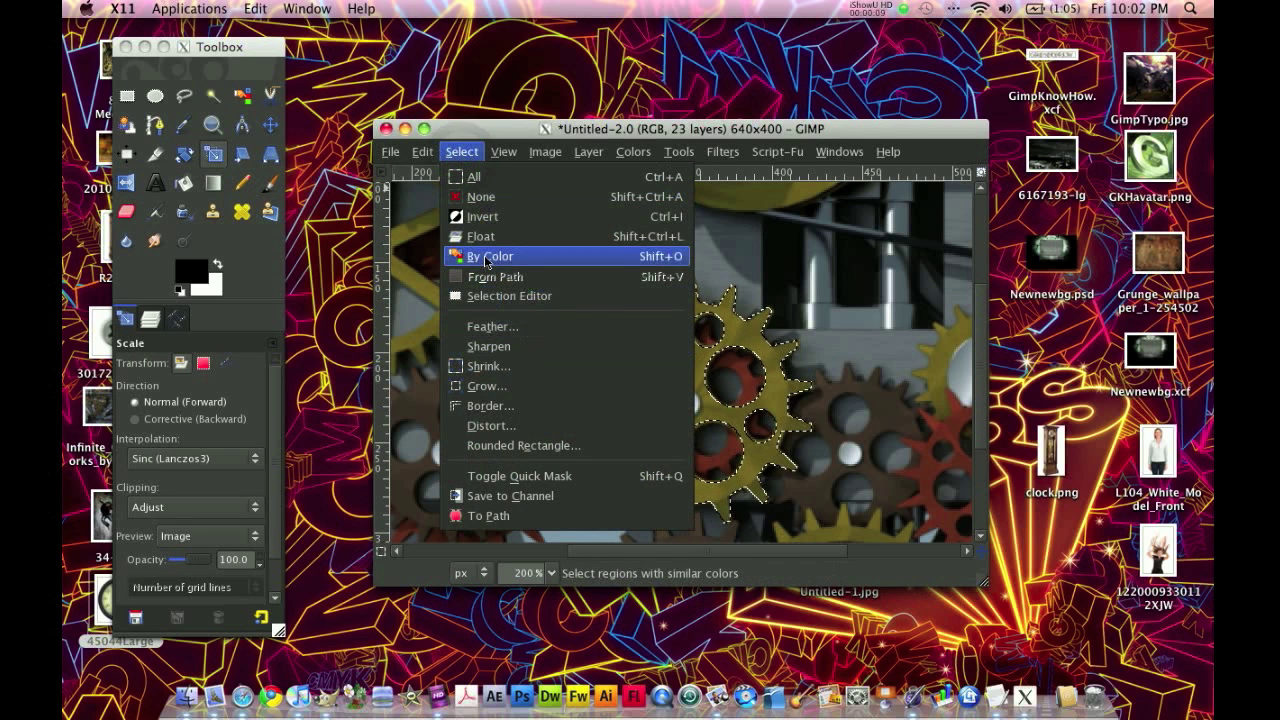
{"action": "left_click", "coordinate": [490, 326]}
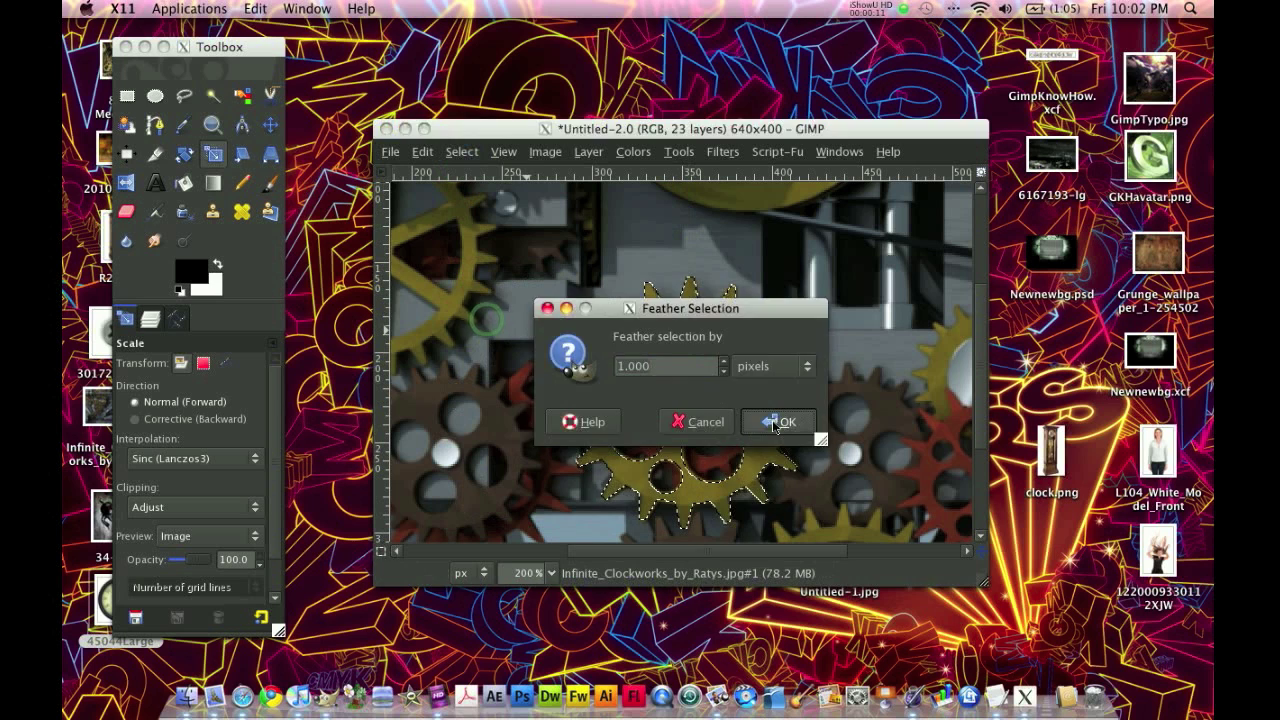
{"action": "left_click", "coordinate": [777, 420]}
Invert the selection and cut away everything around the gear, leaving nothing selected
{"action": "left_click", "coordinate": [461, 151]}
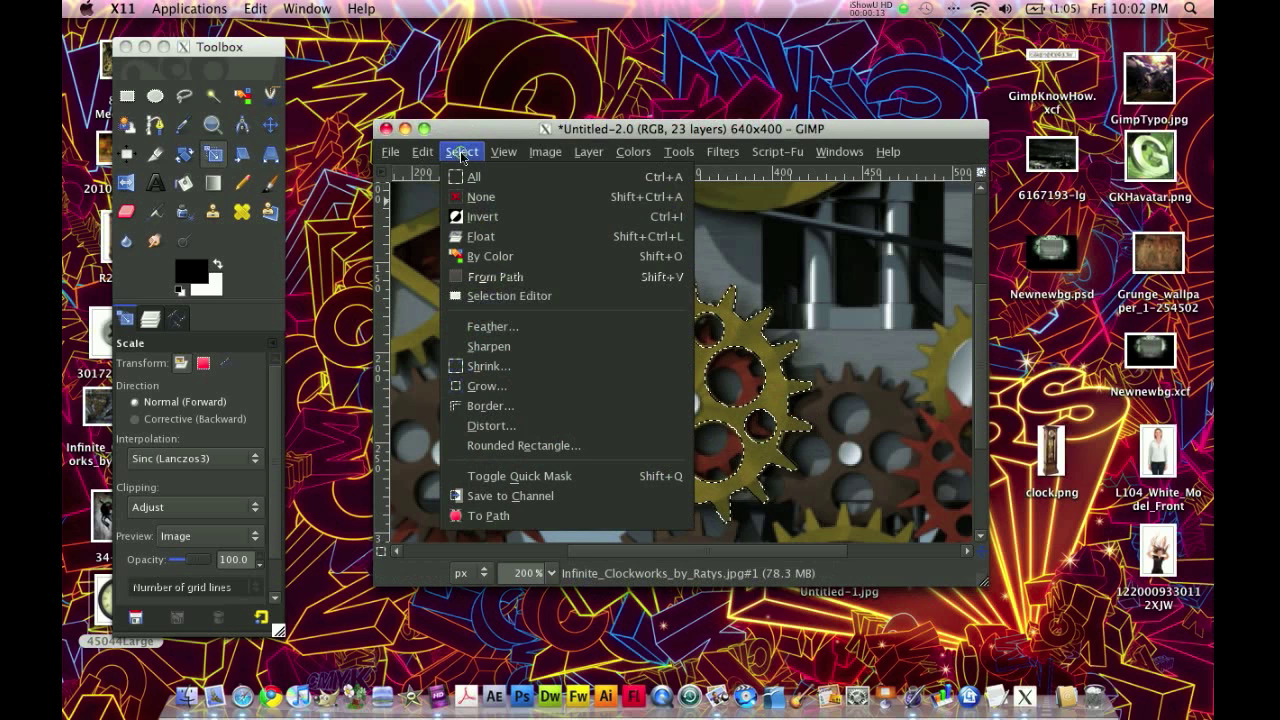
{"action": "left_click", "coordinate": [475, 214]}
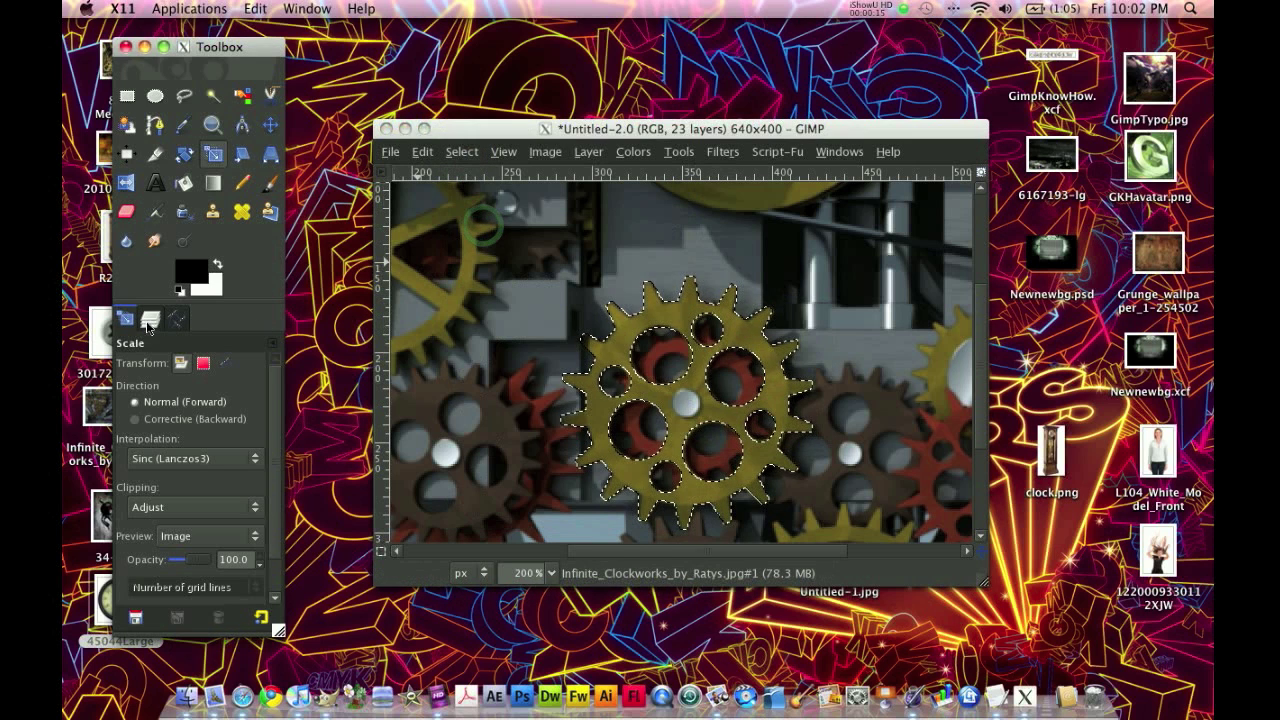
{"action": "left_click", "coordinate": [150, 318]}
{"action": "left_click", "coordinate": [423, 152]}
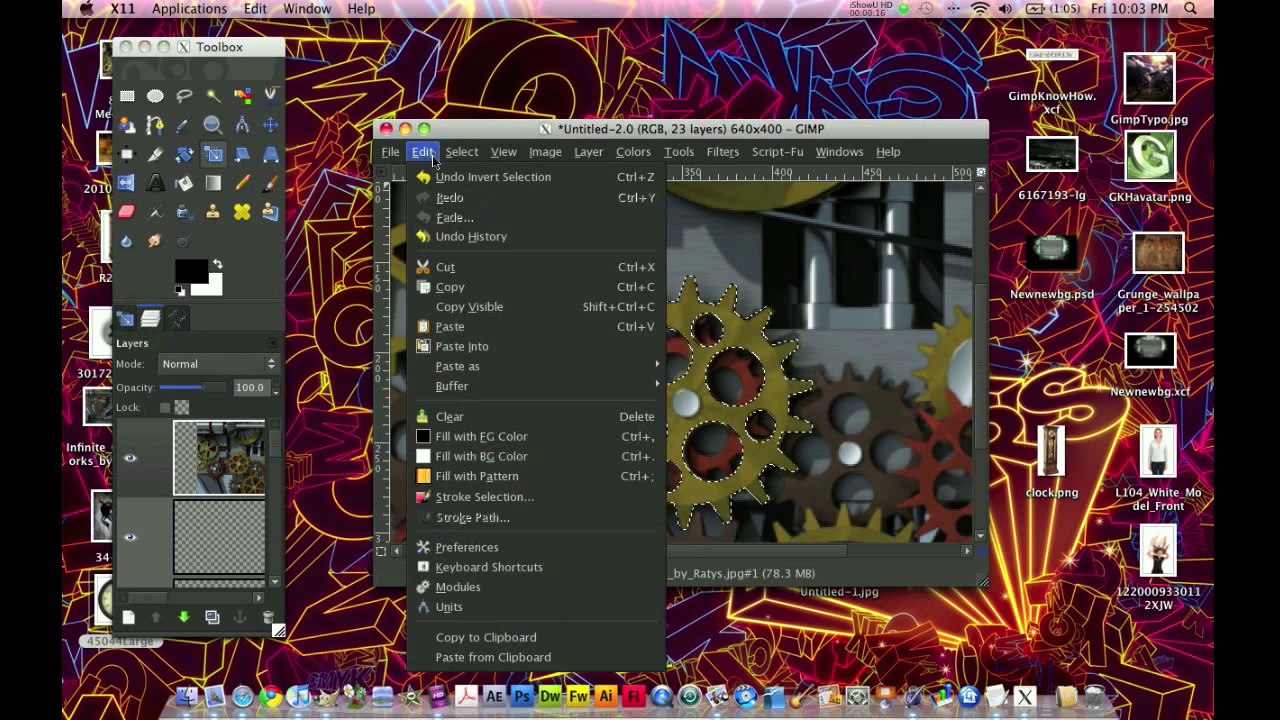
{"action": "left_click", "coordinate": [445, 267]}
{"action": "left_click", "coordinate": [461, 151]}
{"action": "left_click", "coordinate": [468, 176]}
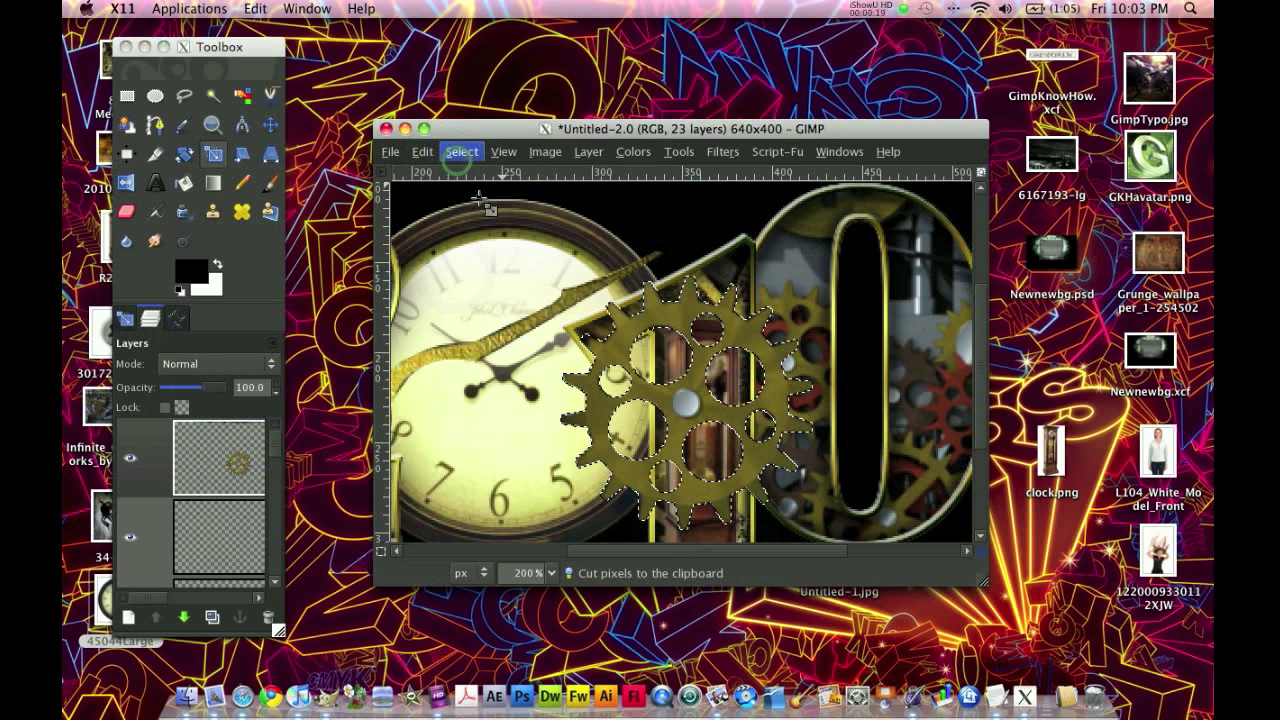
Move the isolated gear so it is centred over the last "0" and return to 100% zoom
{"action": "left_click", "coordinate": [270, 125]}
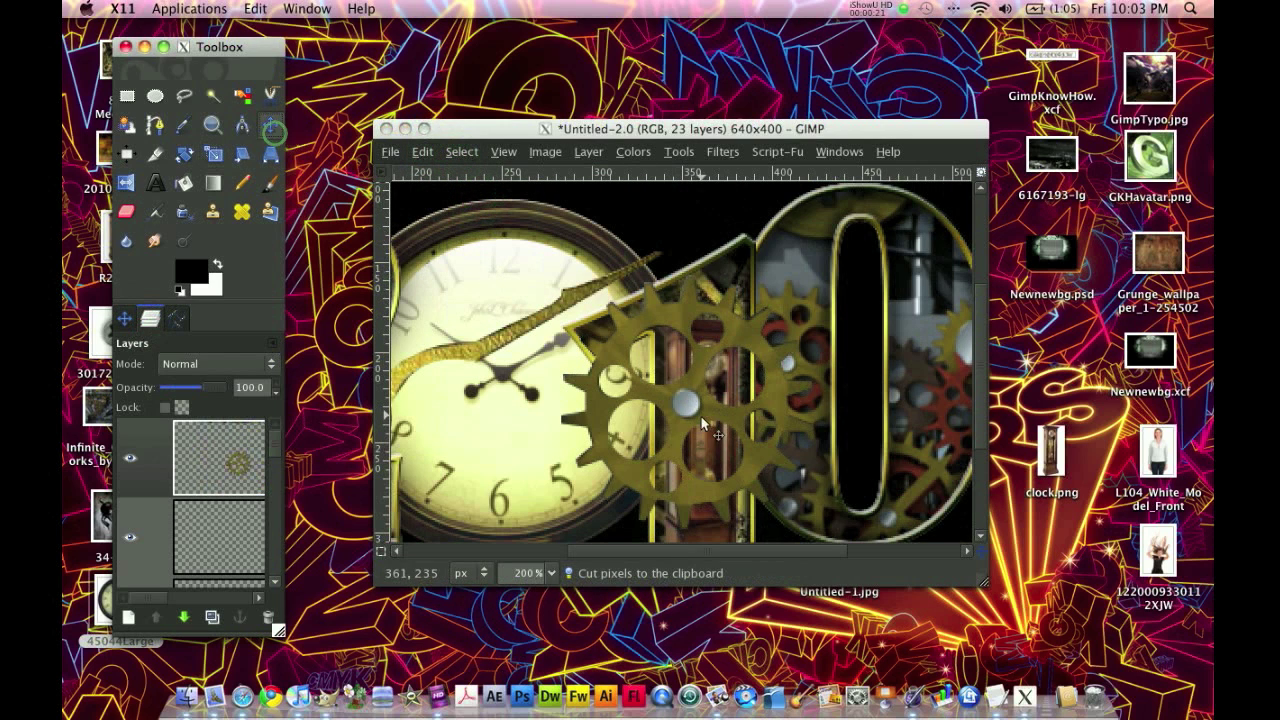
{"action": "left_click_drag", "start_coordinate": [683, 405], "coordinate": [855, 365]}
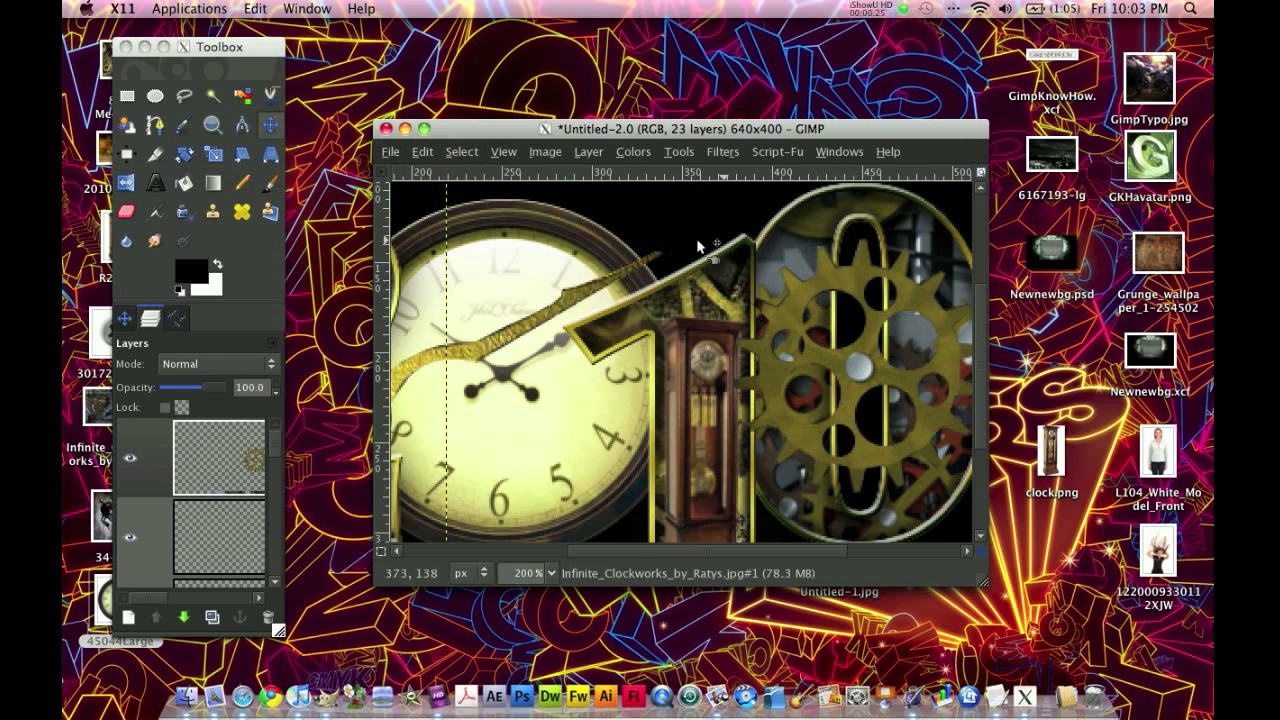
{"action": "left_click", "coordinate": [500, 152]}
{"action": "mouse_move", "coordinate": [543, 214]}
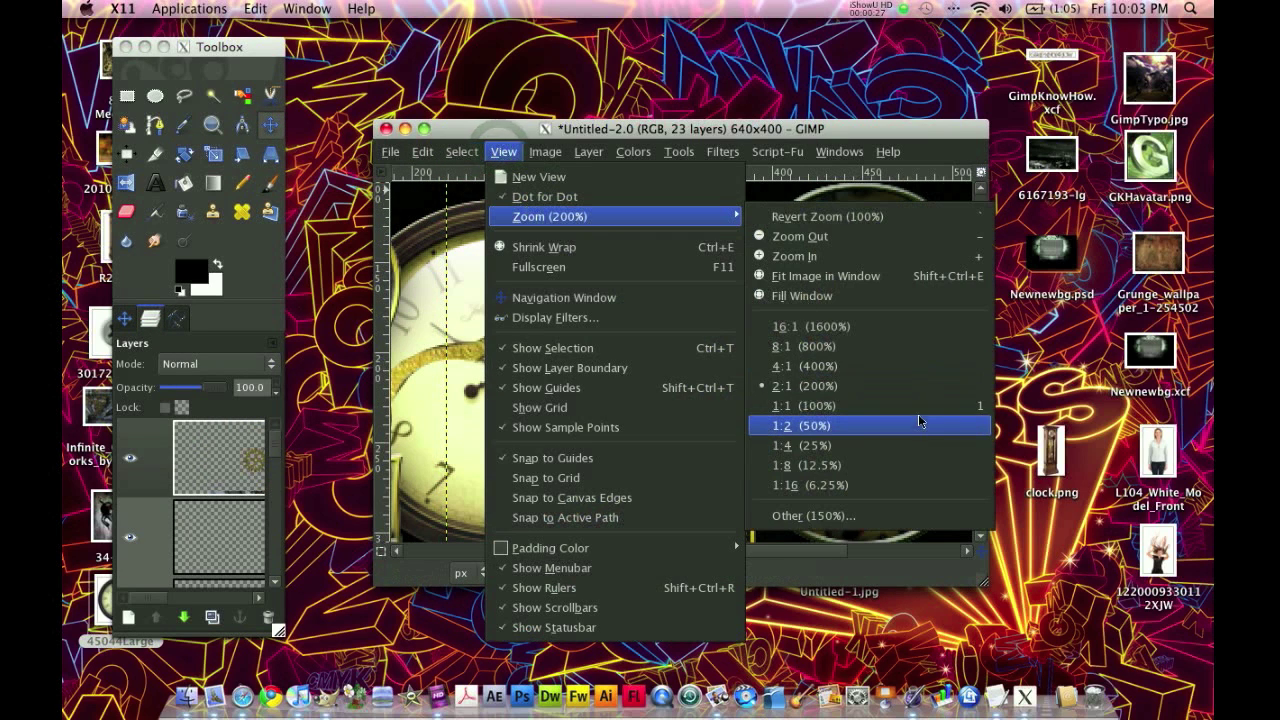
{"action": "left_click", "coordinate": [919, 418]}
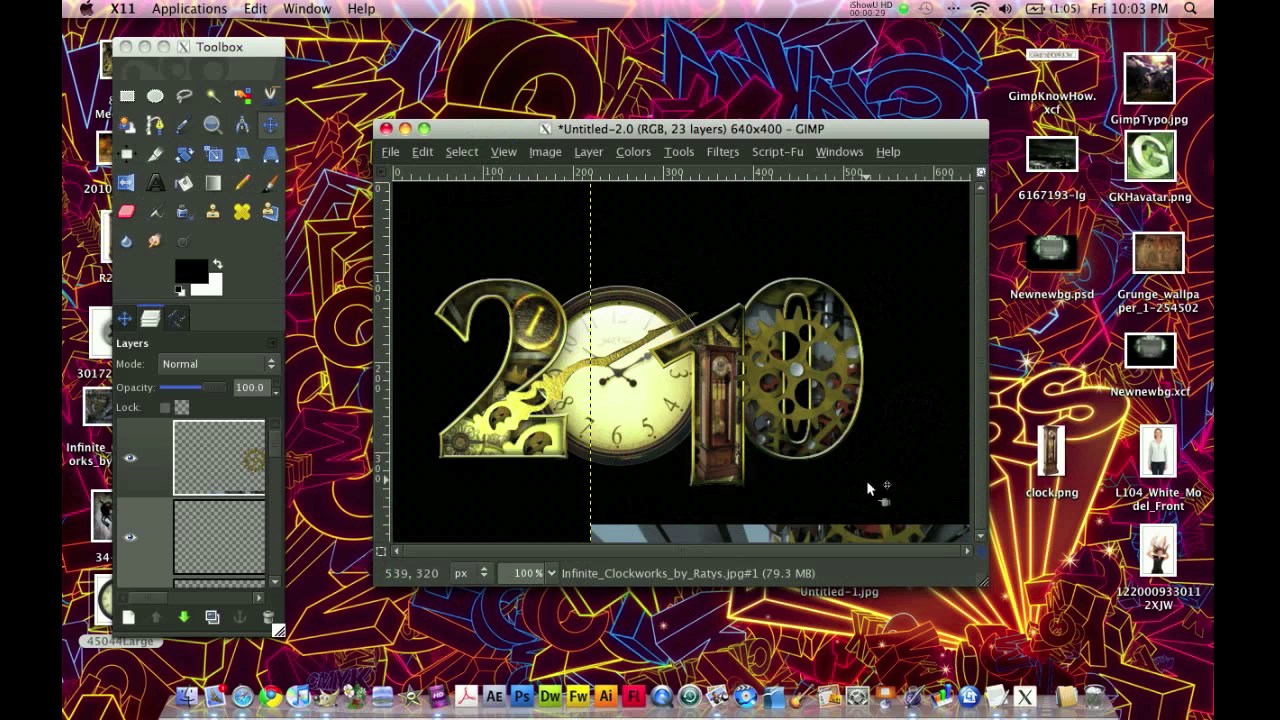
Cut the leftover clockworks strip along the bottom of the gear layer with a rectangular selection and deselect
{"action": "left_click", "coordinate": [124, 96]}
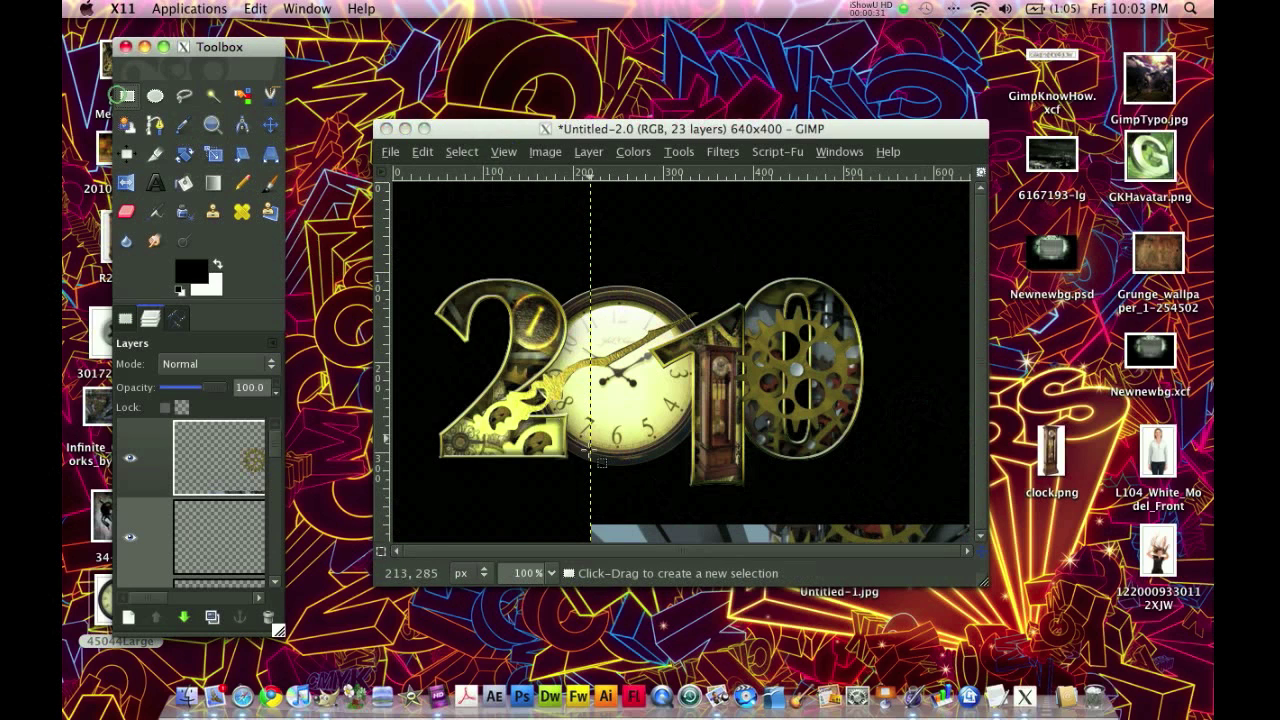
{"action": "left_click_drag", "start_coordinate": [563, 505], "coordinate": [1000, 560]}
{"action": "left_click", "coordinate": [421, 155]}
{"action": "left_click", "coordinate": [445, 264]}
{"action": "left_click", "coordinate": [449, 153]}
{"action": "left_click", "coordinate": [470, 197]}
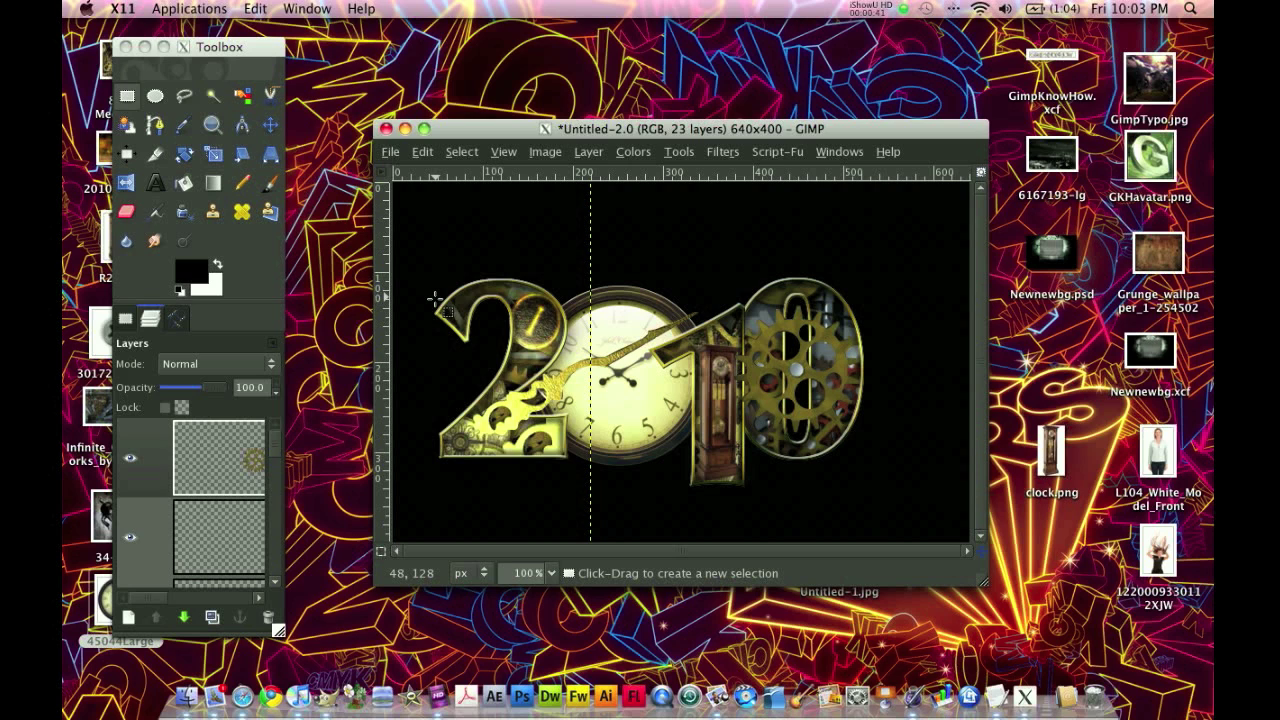
Duplicate the gear layer and load the lower copy's gear shape as a selection
{"action": "left_click", "coordinate": [220, 470]}
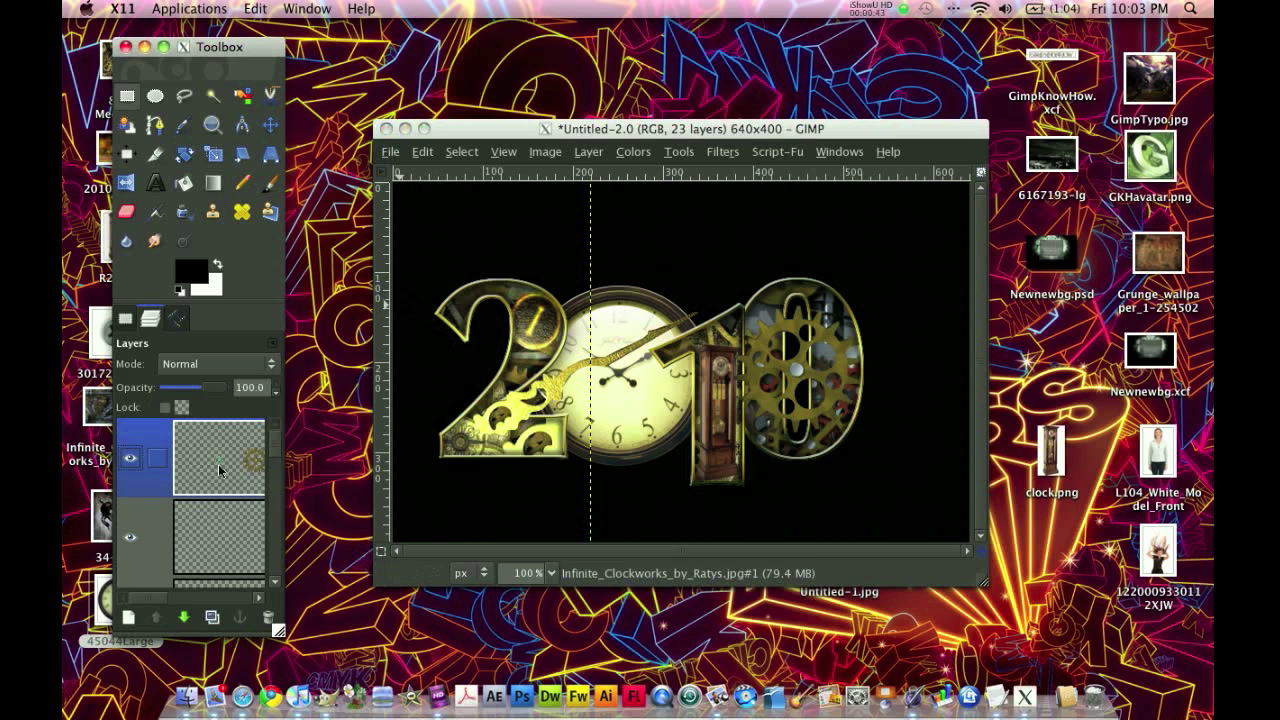
{"action": "left_click", "coordinate": [222, 621]}
{"action": "left_click", "coordinate": [234, 530]}
{"action": "right_click", "coordinate": [234, 530]}
{"action": "key", "text": "Escape"}
{"action": "left_click", "coordinate": [125, 318]}
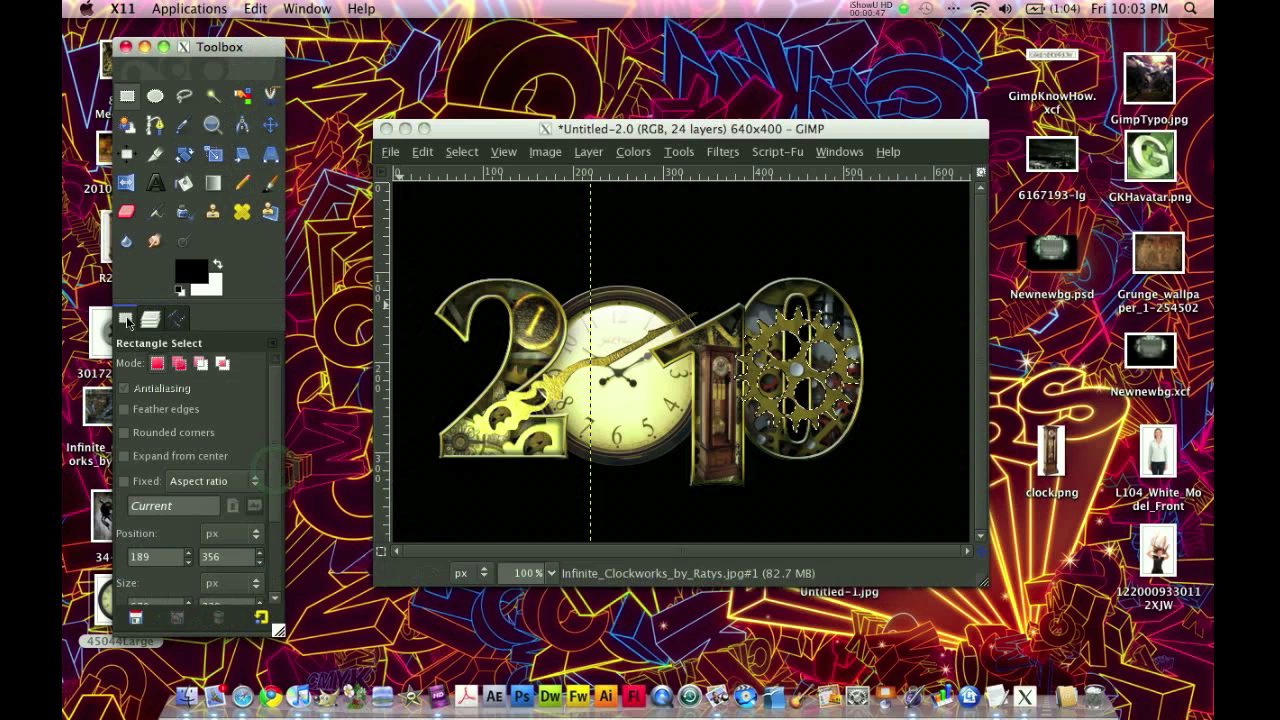
Fill the whole gear selection on the lower copy with black and clear the selection
{"action": "left_click", "coordinate": [183, 183]}
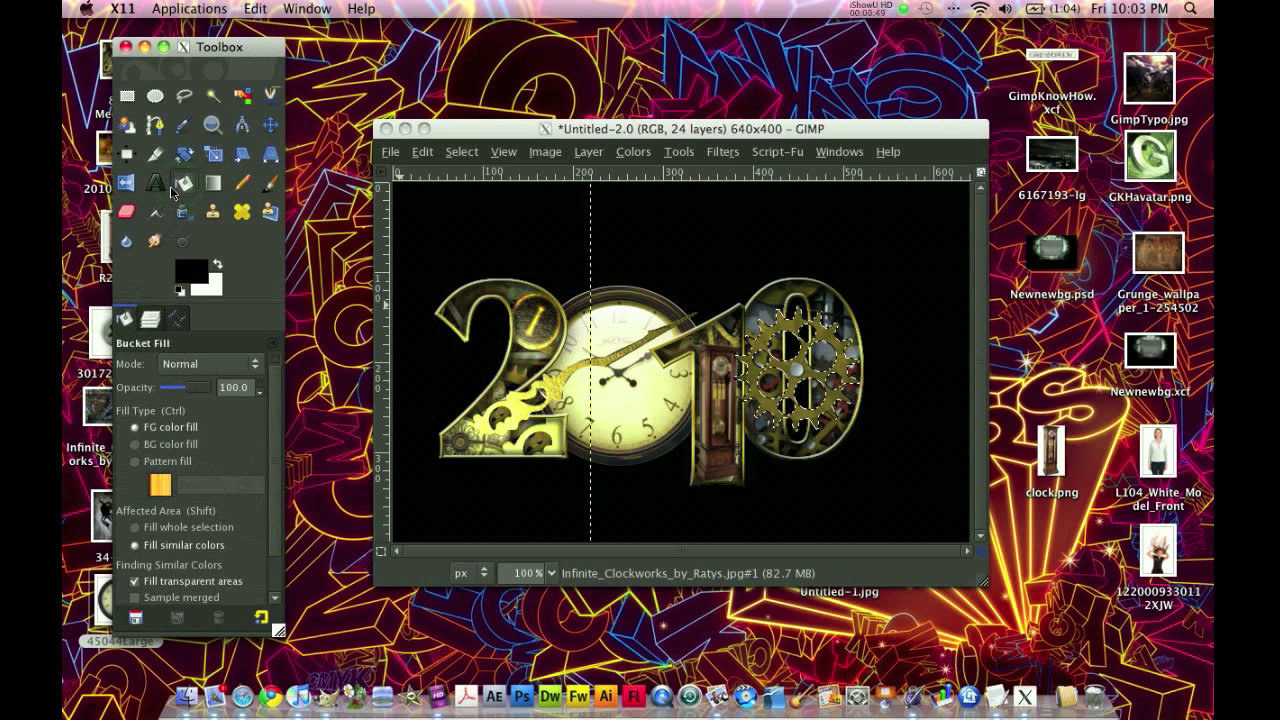
{"action": "left_click", "coordinate": [163, 527]}
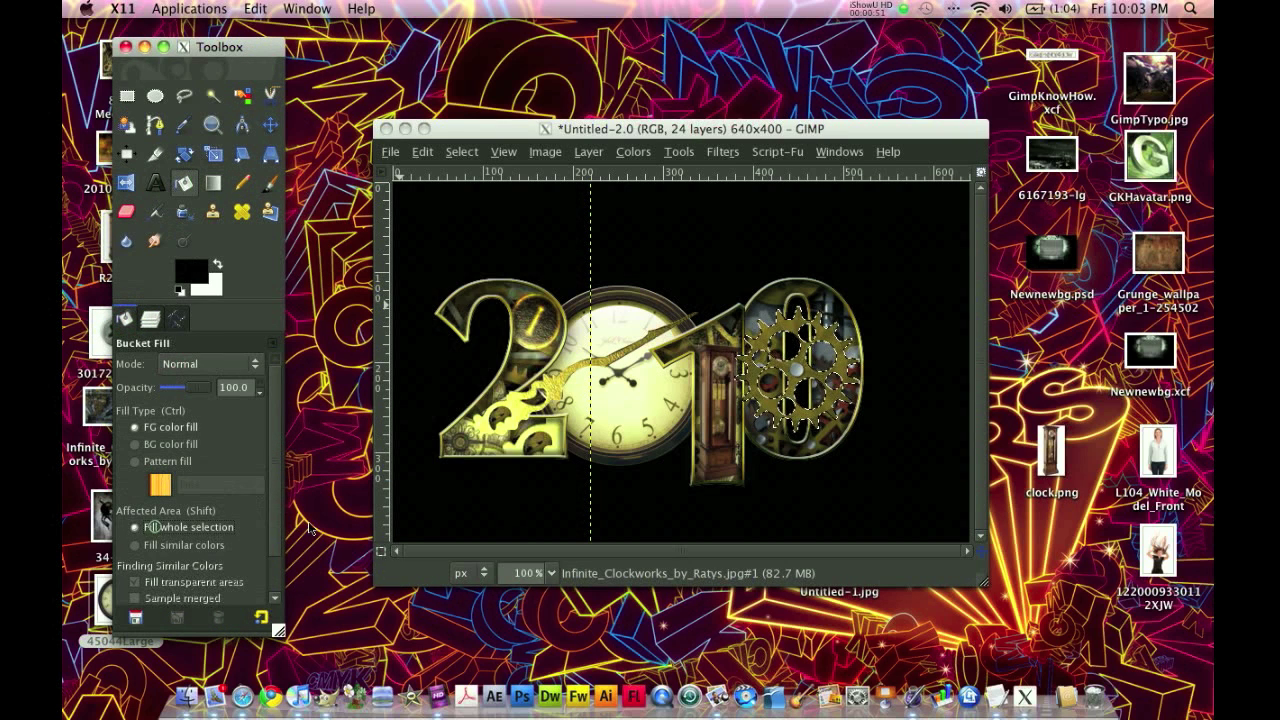
{"action": "left_click", "coordinate": [745, 385]}
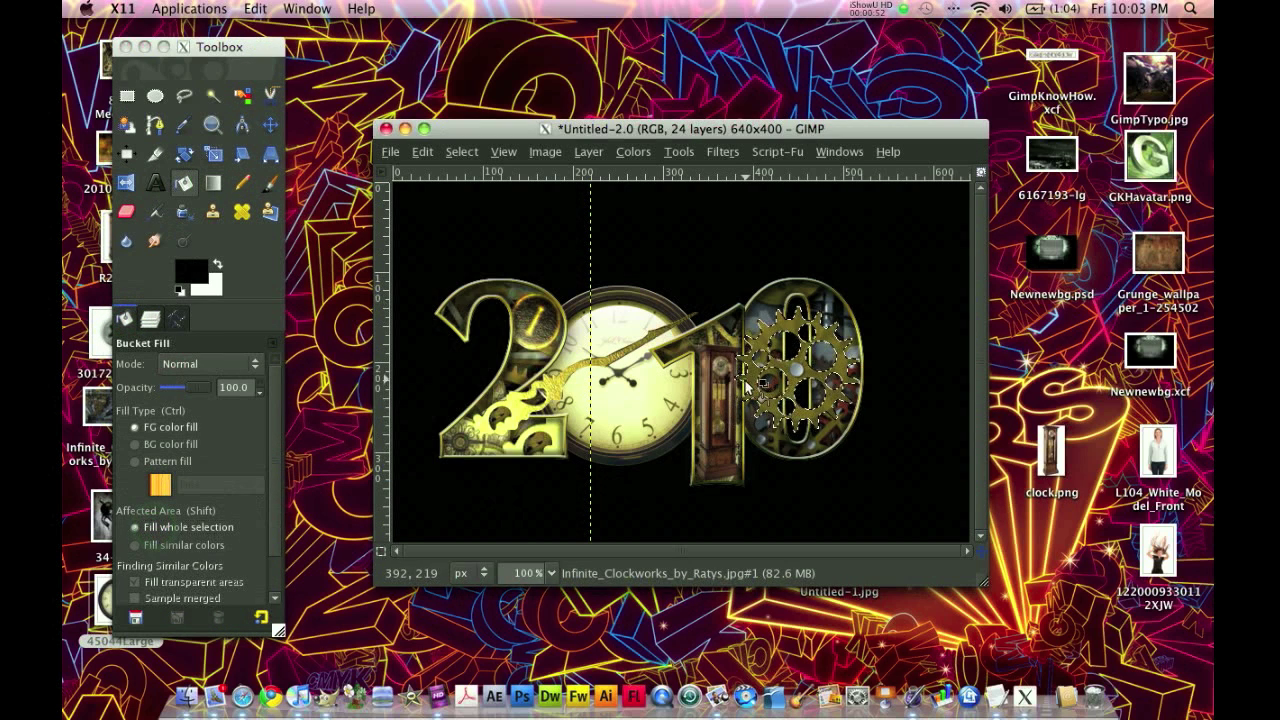
{"action": "left_click", "coordinate": [461, 151]}
{"action": "left_click", "coordinate": [472, 194]}
Blur the black gear copy below the gold gear with a 10 px Gaussian Blur to form a shadow
{"action": "left_click", "coordinate": [150, 317]}
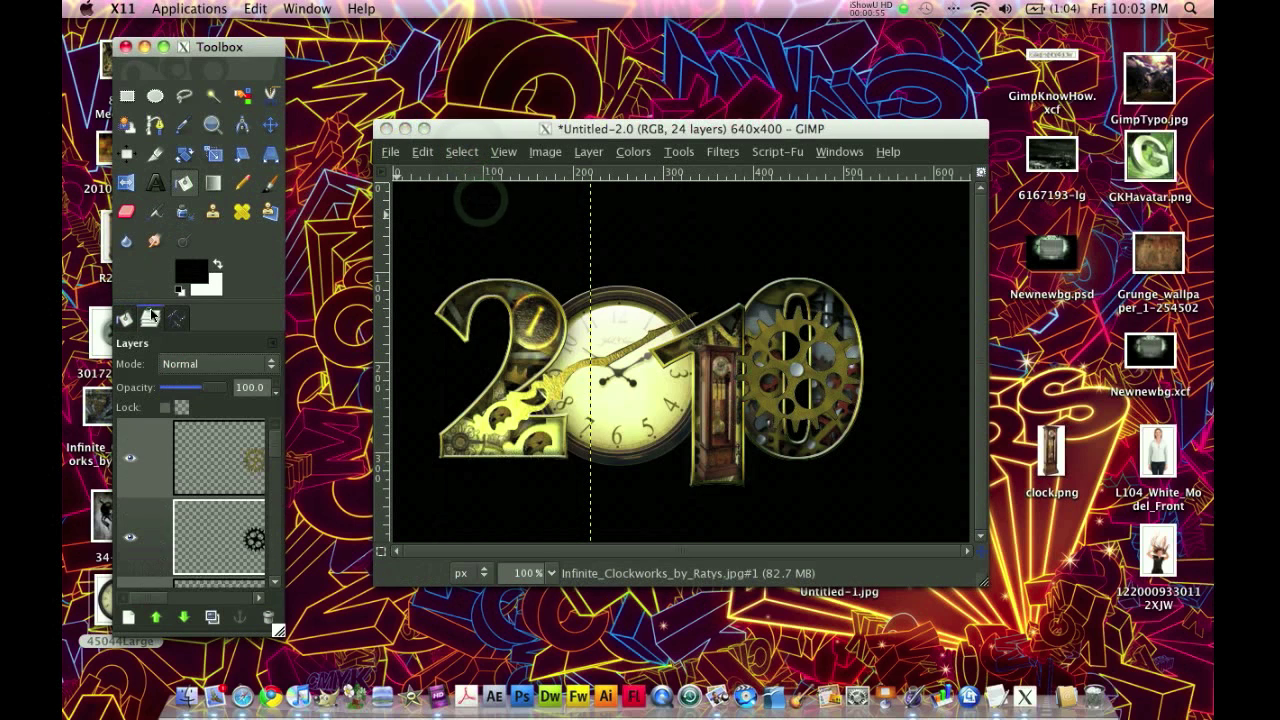
{"action": "left_click", "coordinate": [205, 525]}
{"action": "left_click", "coordinate": [736, 155]}
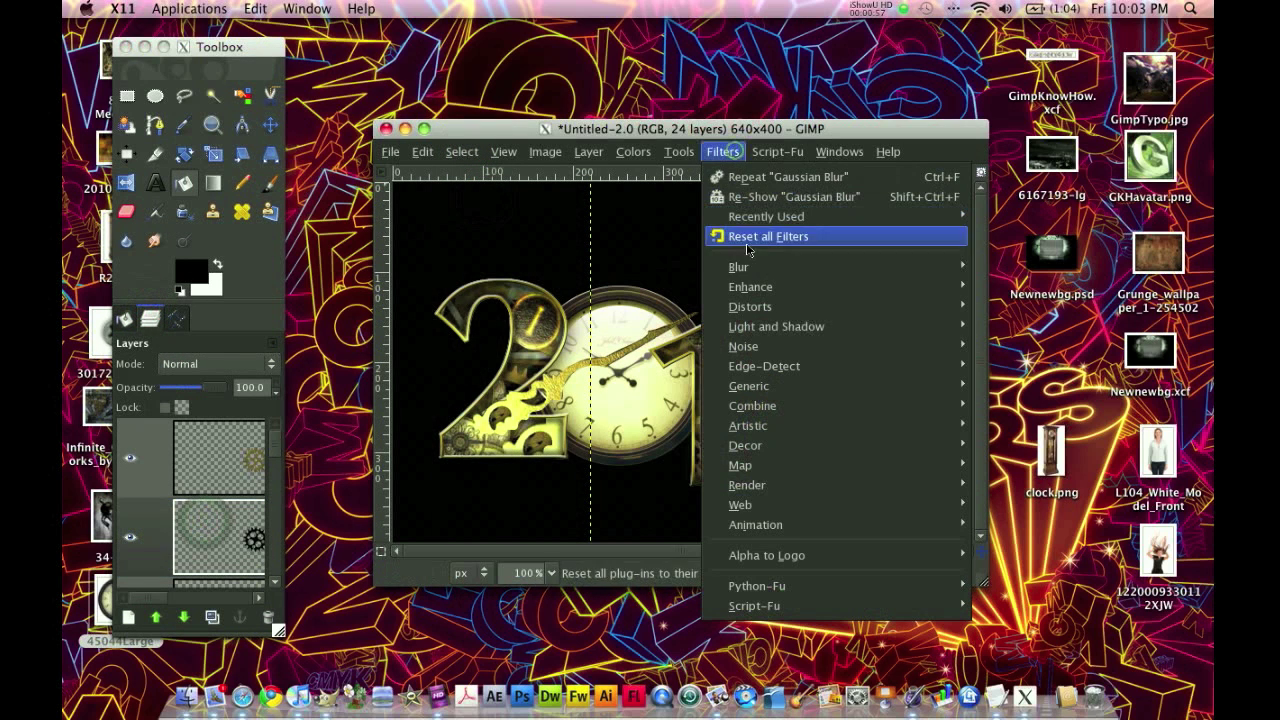
{"action": "mouse_move", "coordinate": [740, 266]}
{"action": "left_click", "coordinate": [1010, 305]}
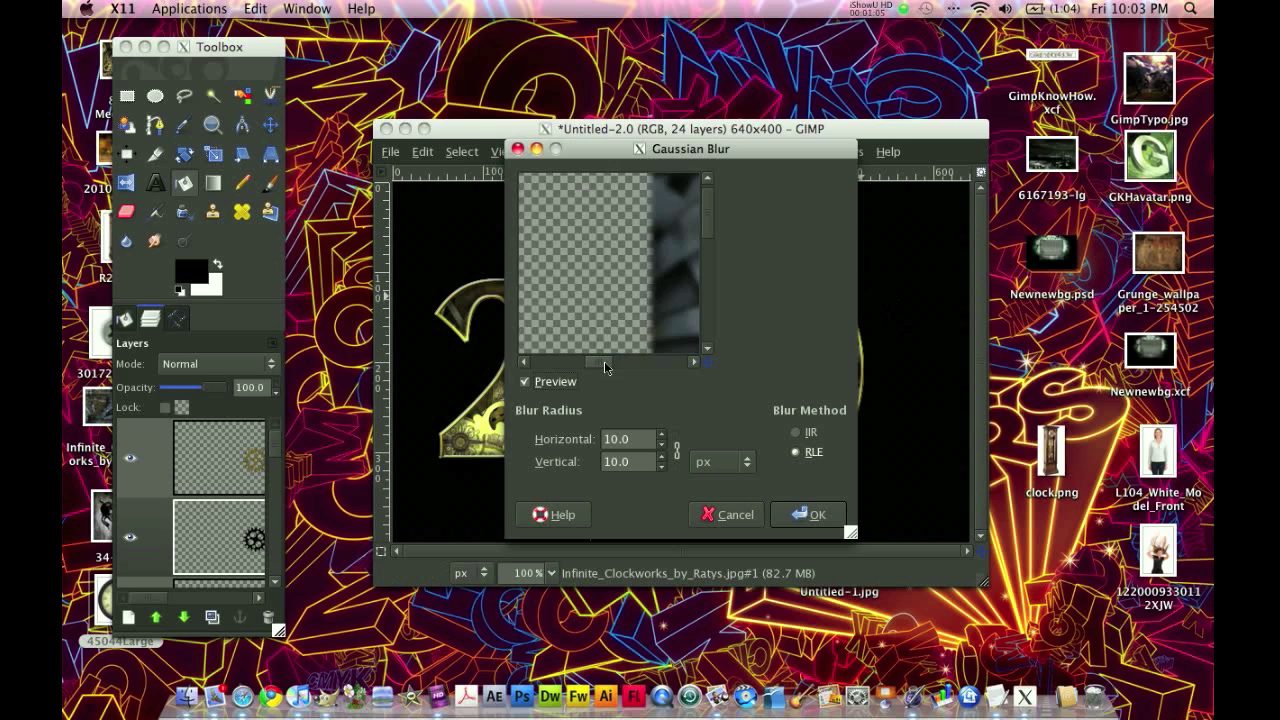
{"action": "left_click_drag", "start_coordinate": [604, 366], "coordinate": [652, 364]}
{"action": "left_click", "coordinate": [808, 514]}
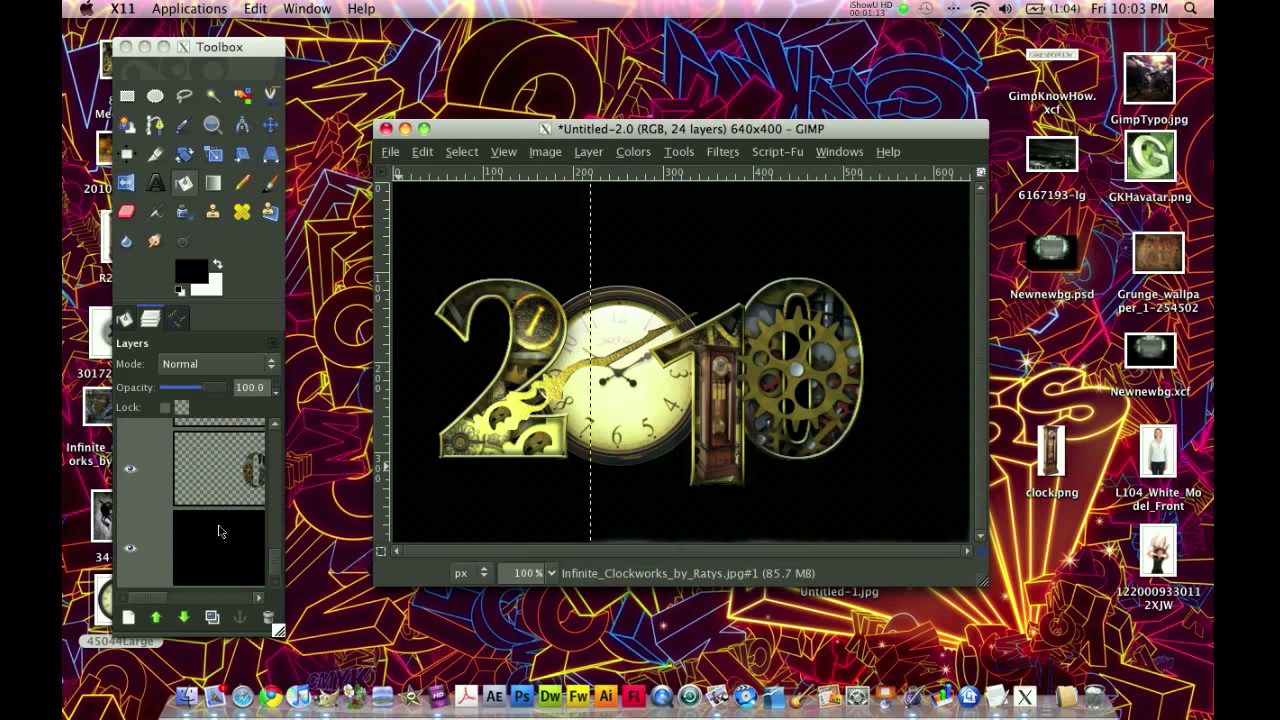
Add a new 640 × 400 layer above the gold gear layer
{"action": "left_click", "coordinate": [155, 614]}
{"action": "left_click", "coordinate": [128, 617]}
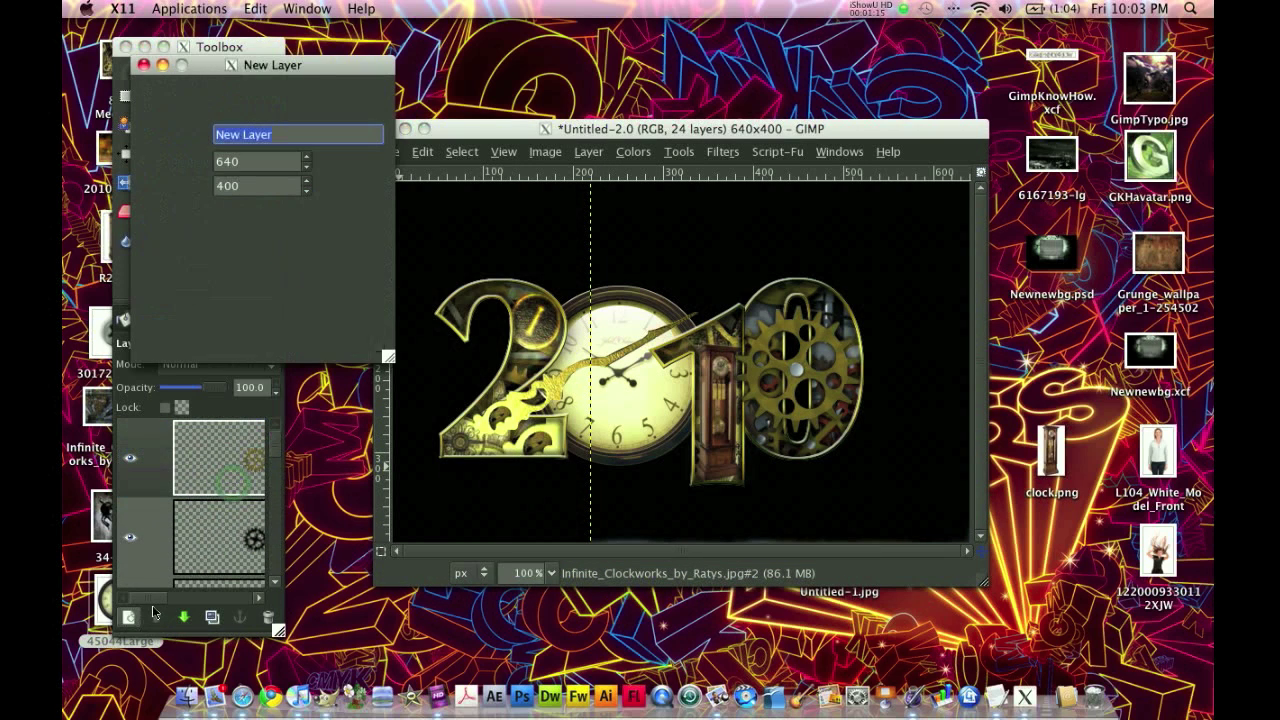
{"action": "left_click", "coordinate": [347, 339]}
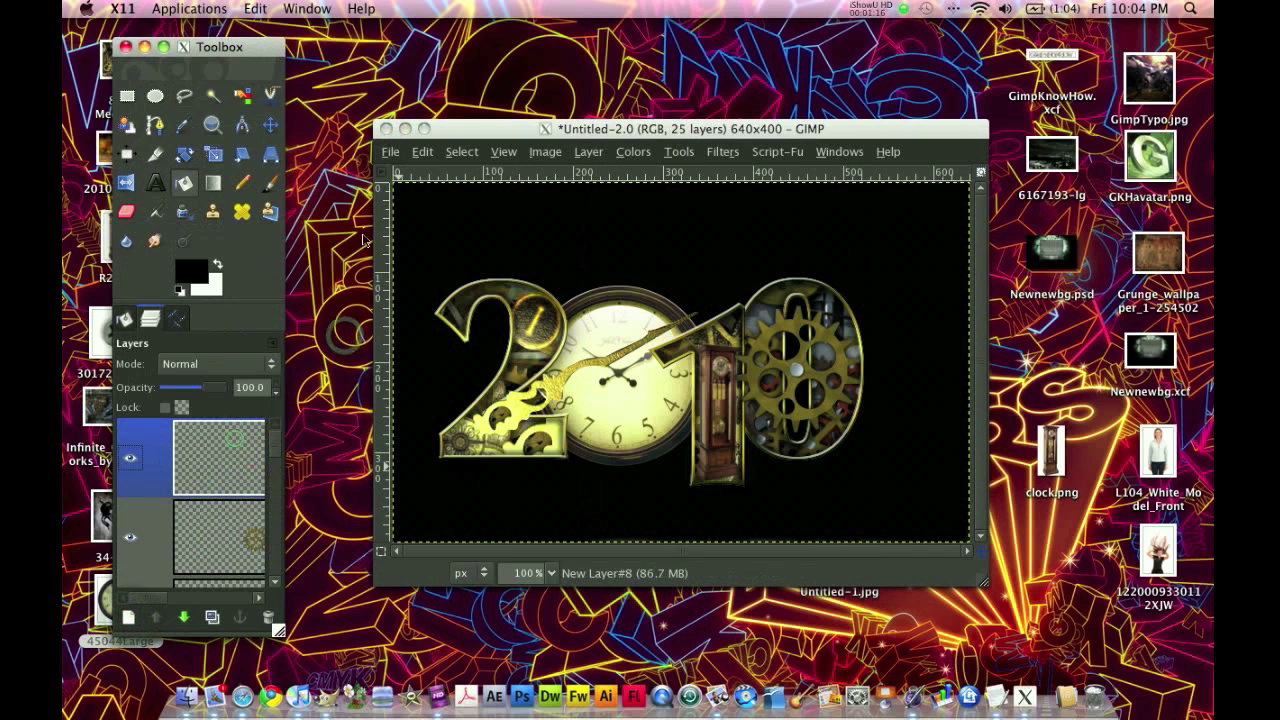
Open the screw image 301720_5987.jpg from the Desktop as a new layer and select that layer
{"action": "left_click", "coordinate": [390, 151]}
{"action": "left_click", "coordinate": [436, 238]}
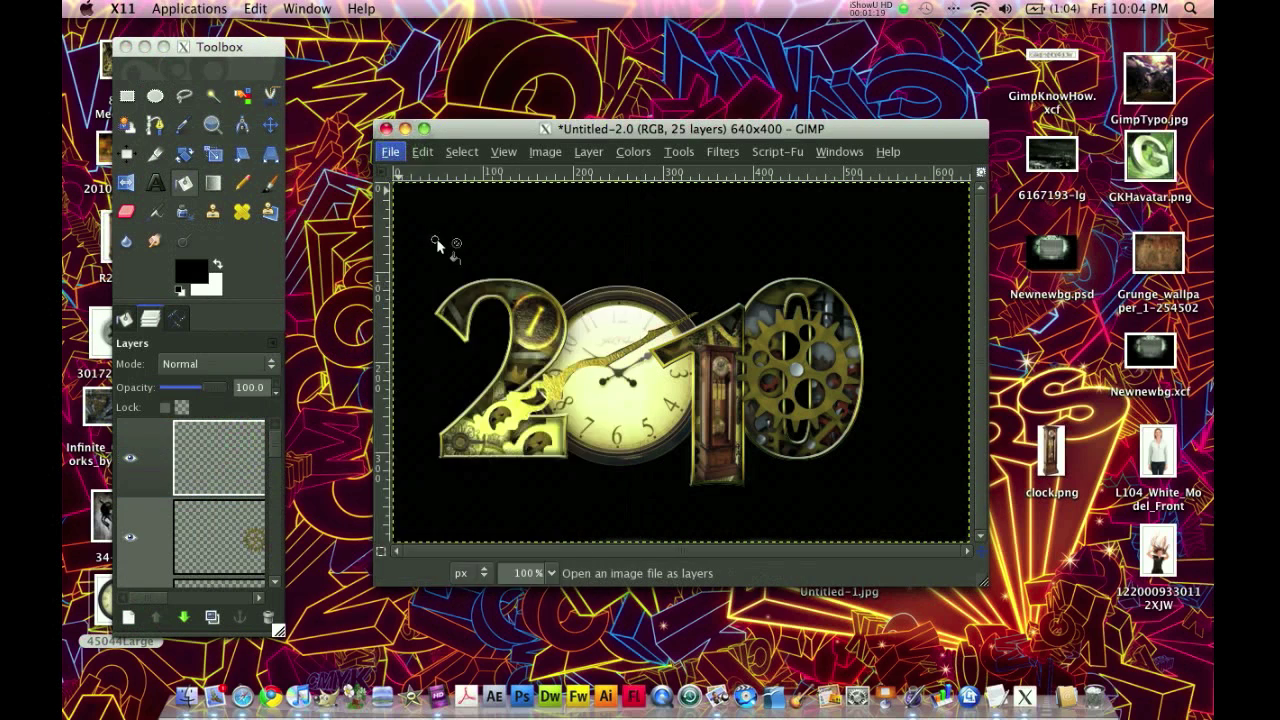
{"action": "scroll", "coordinate": [586, 361], "scroll_direction": "up", "scroll_amount": 3}
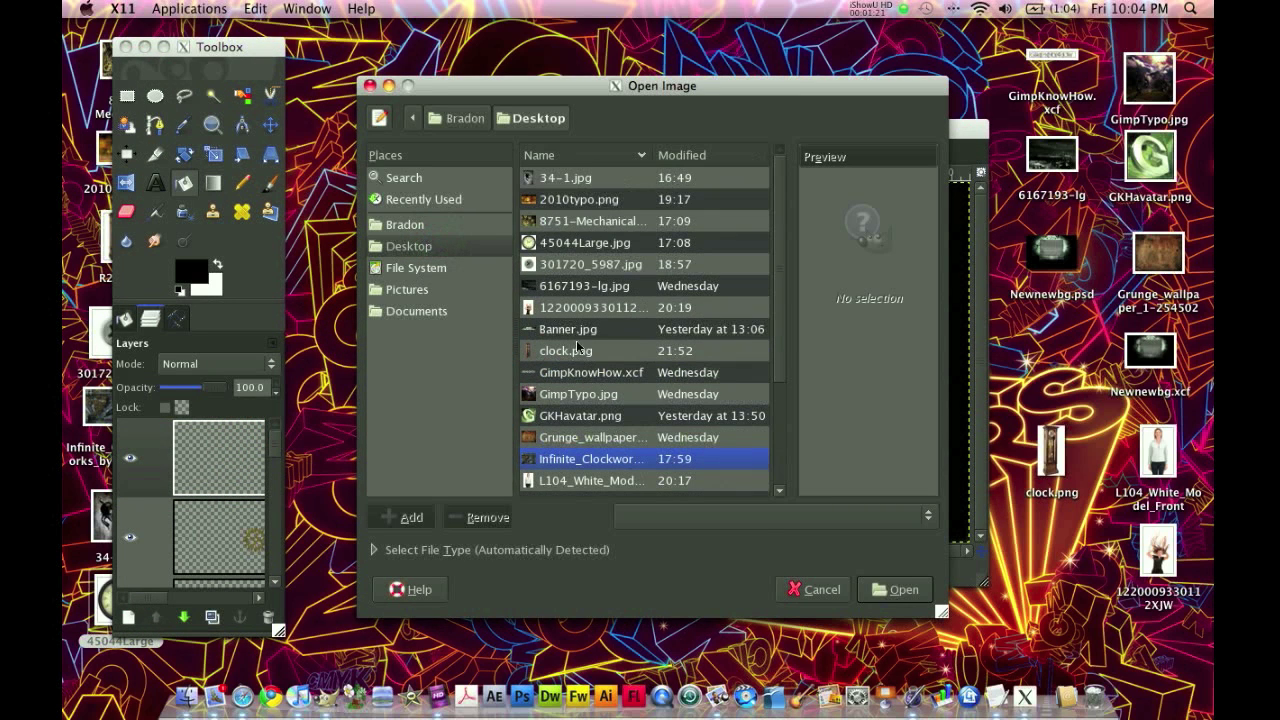
{"action": "left_click", "coordinate": [718, 158]}
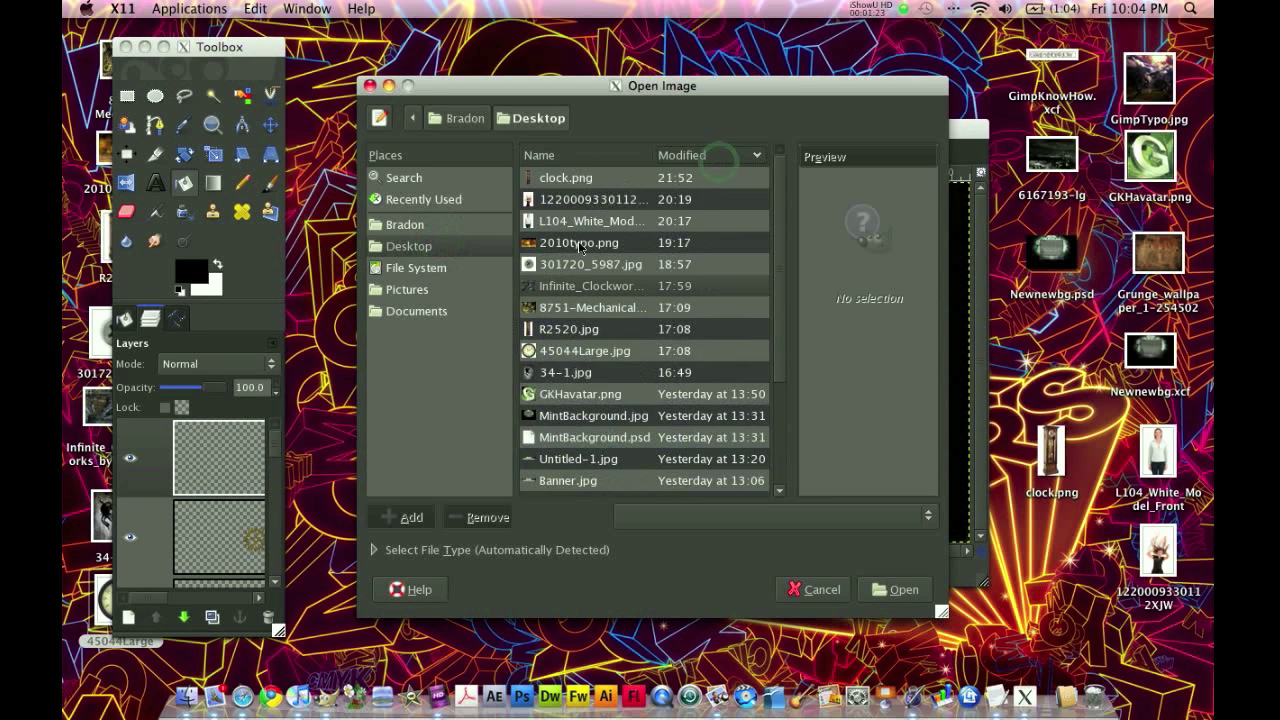
{"action": "left_click", "coordinate": [575, 285]}
{"action": "left_click", "coordinate": [575, 264]}
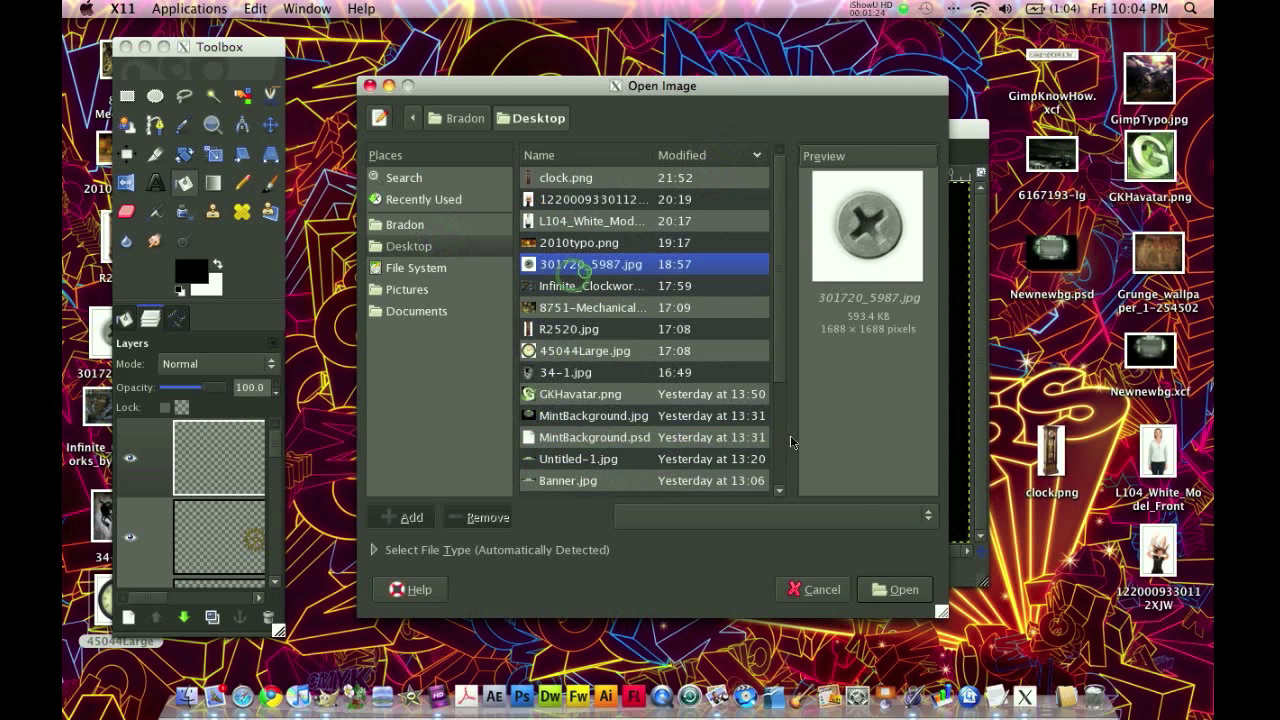
{"action": "left_click", "coordinate": [880, 590]}
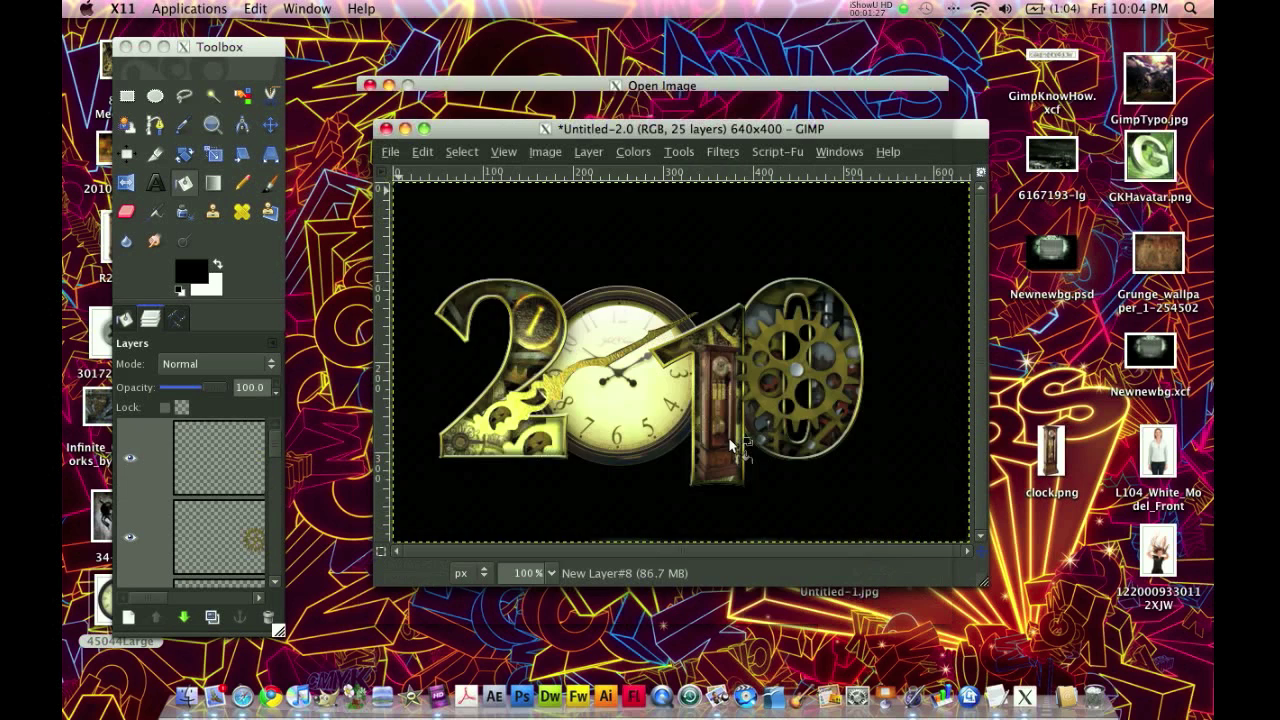
{"action": "left_click", "coordinate": [233, 447]}
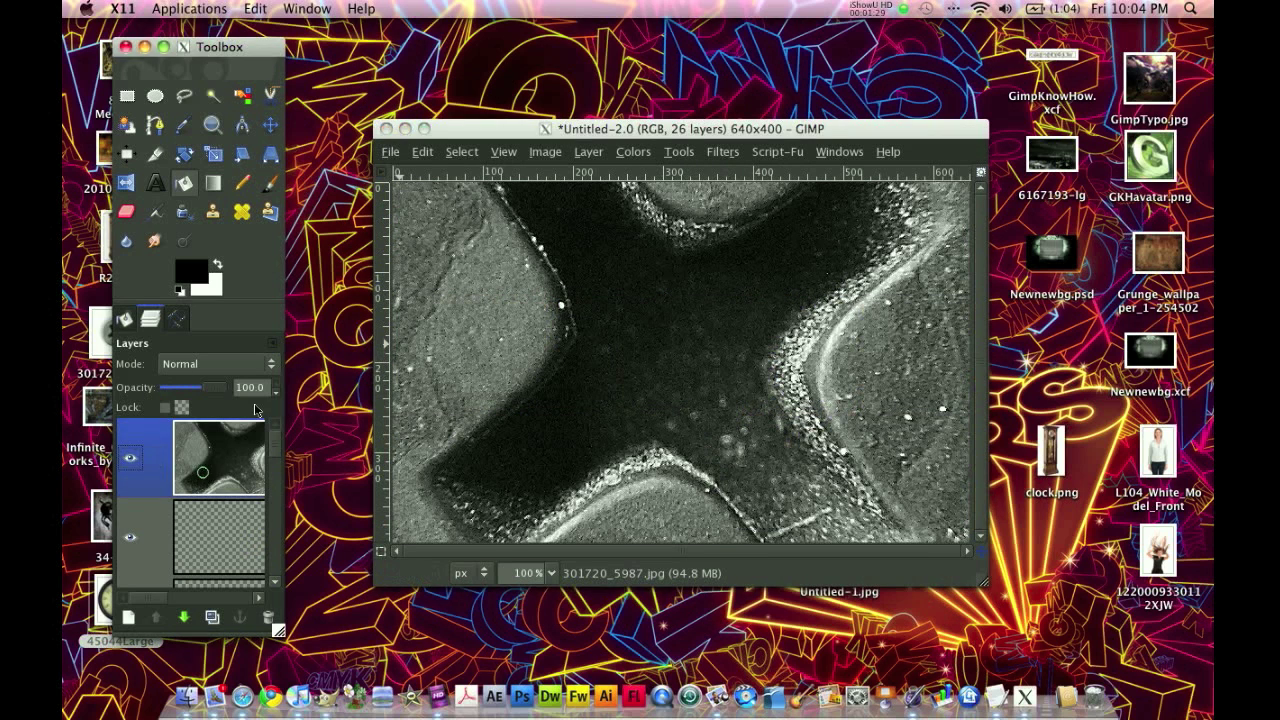
Scale the oversized screw layer down and move it up so the screw head lies on the canvas
{"action": "left_click", "coordinate": [209, 160]}
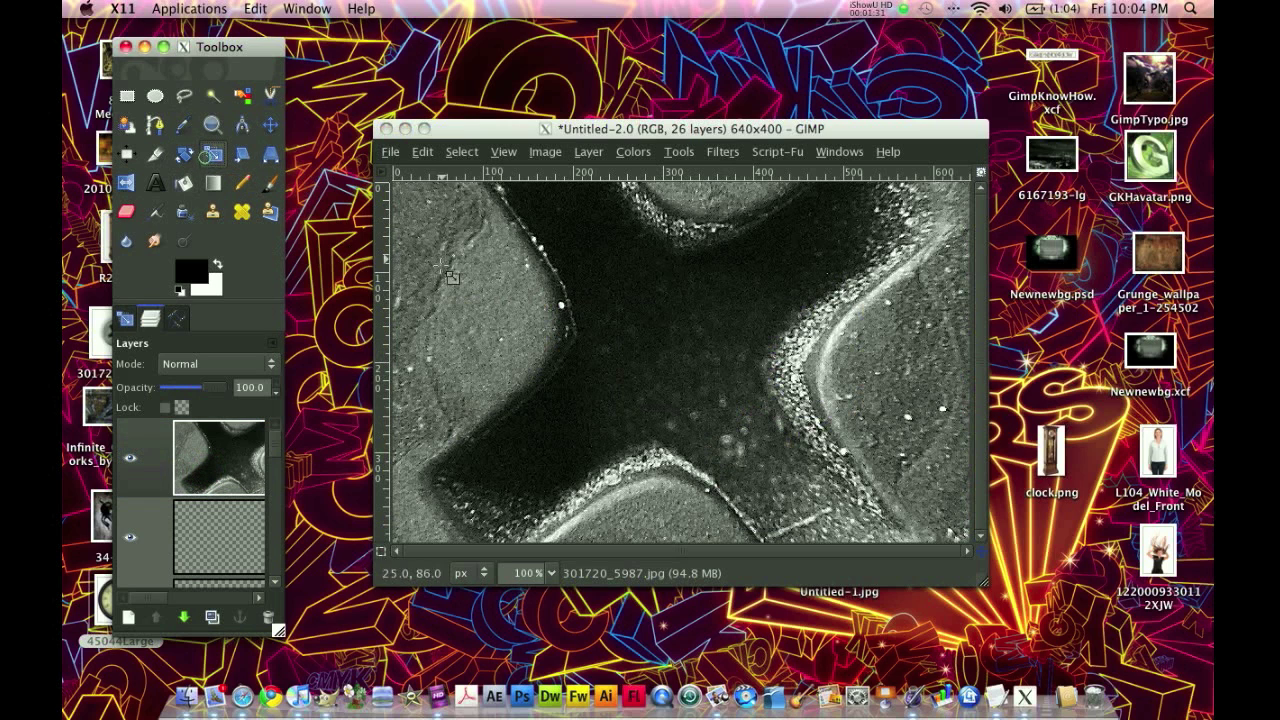
{"action": "left_click", "coordinate": [437, 376]}
{"action": "left_click_drag", "start_coordinate": [229, 634], "coordinate": [257, 409]}
{"action": "left_click_drag", "start_coordinate": [470, 276], "coordinate": [558, 235]}
{"action": "key", "text": "Return"}
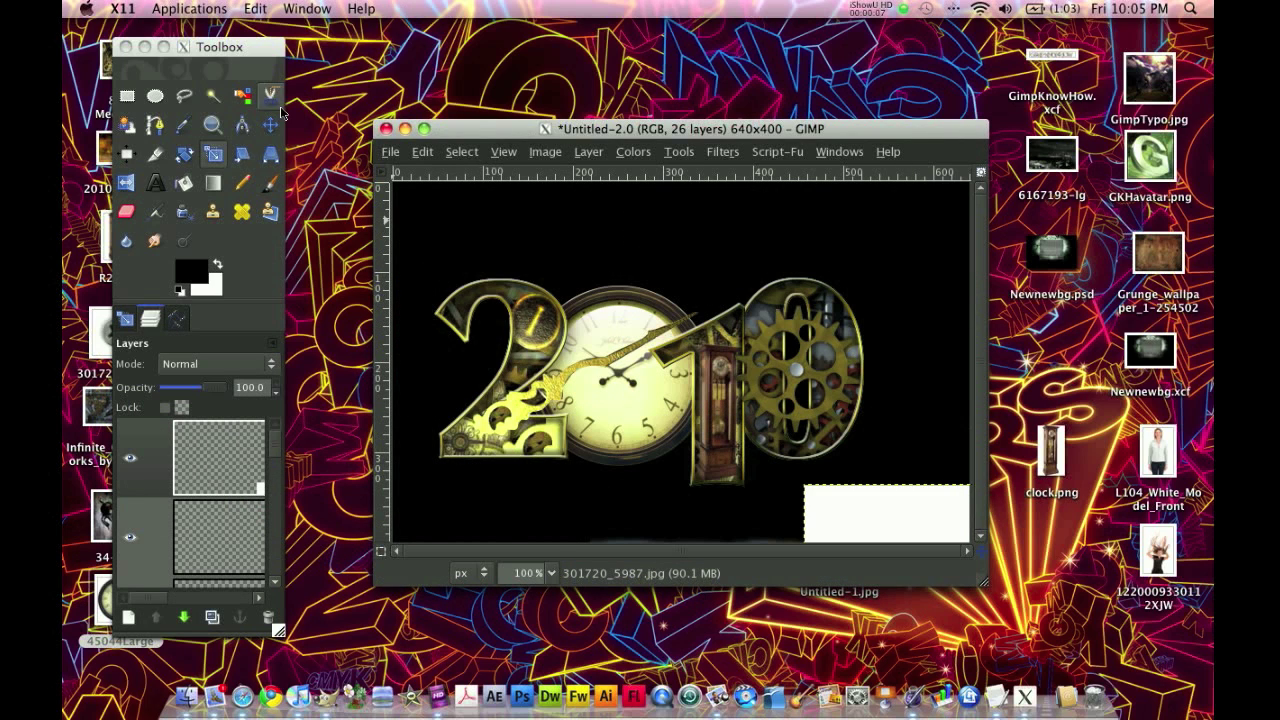
{"action": "left_click", "coordinate": [270, 124]}
{"action": "left_click_drag", "start_coordinate": [922, 532], "coordinate": [486, 222]}
Scale the screw layer down further and move it to the middle of the canvas
{"action": "left_click", "coordinate": [185, 156]}
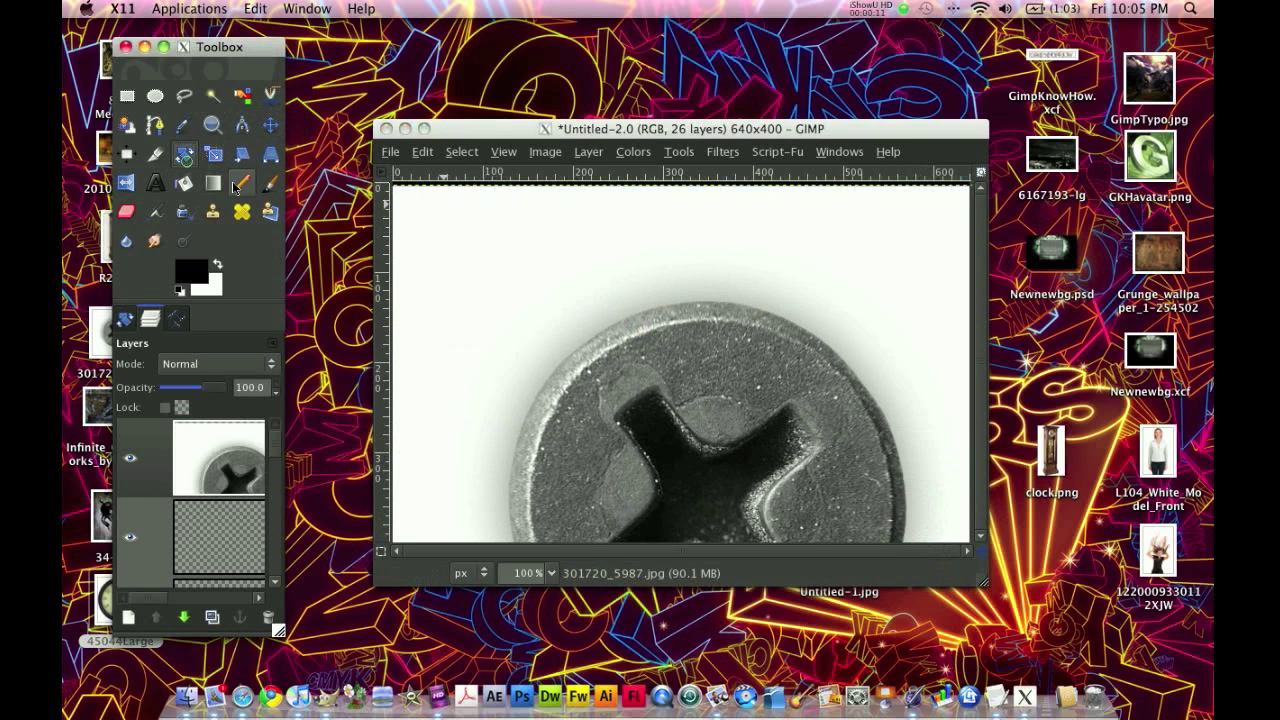
{"action": "left_click", "coordinate": [457, 249]}
{"action": "left_click_drag", "start_coordinate": [430, 220], "coordinate": [968, 552]}
{"action": "key", "text": "Return"}
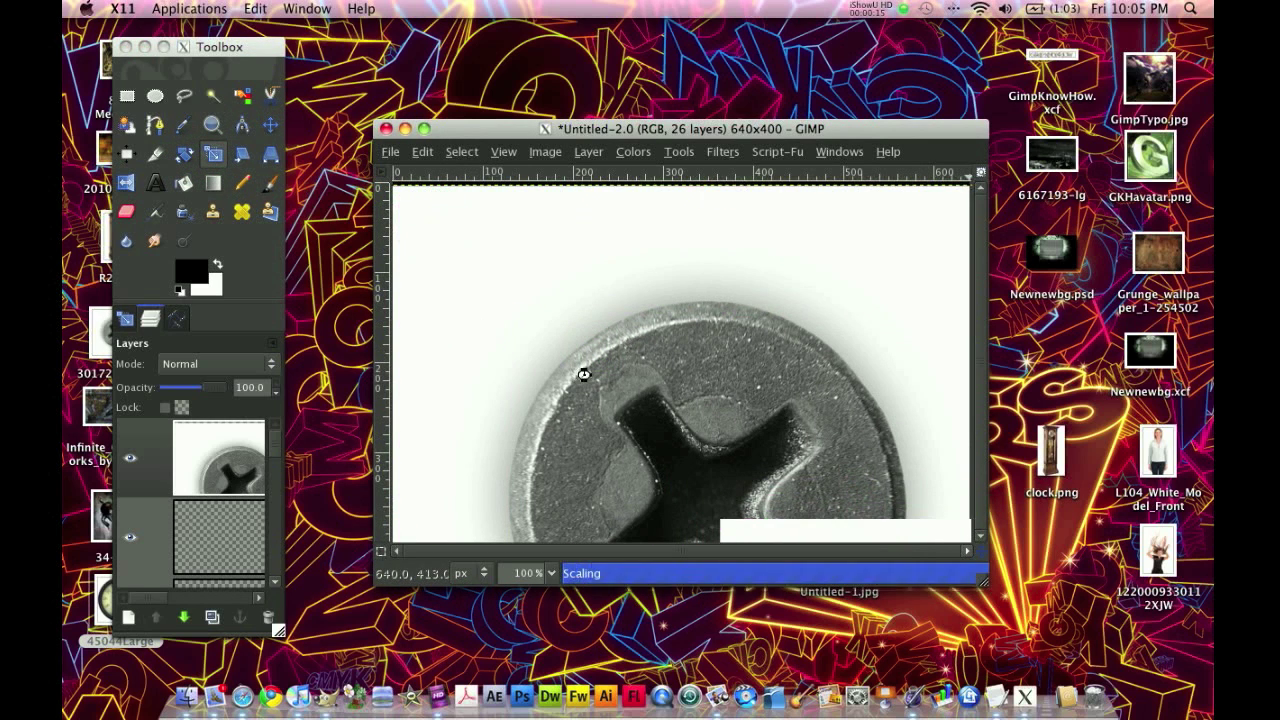
{"action": "key", "text": "m"}
{"action": "left_click_drag", "start_coordinate": [757, 525], "coordinate": [542, 235]}
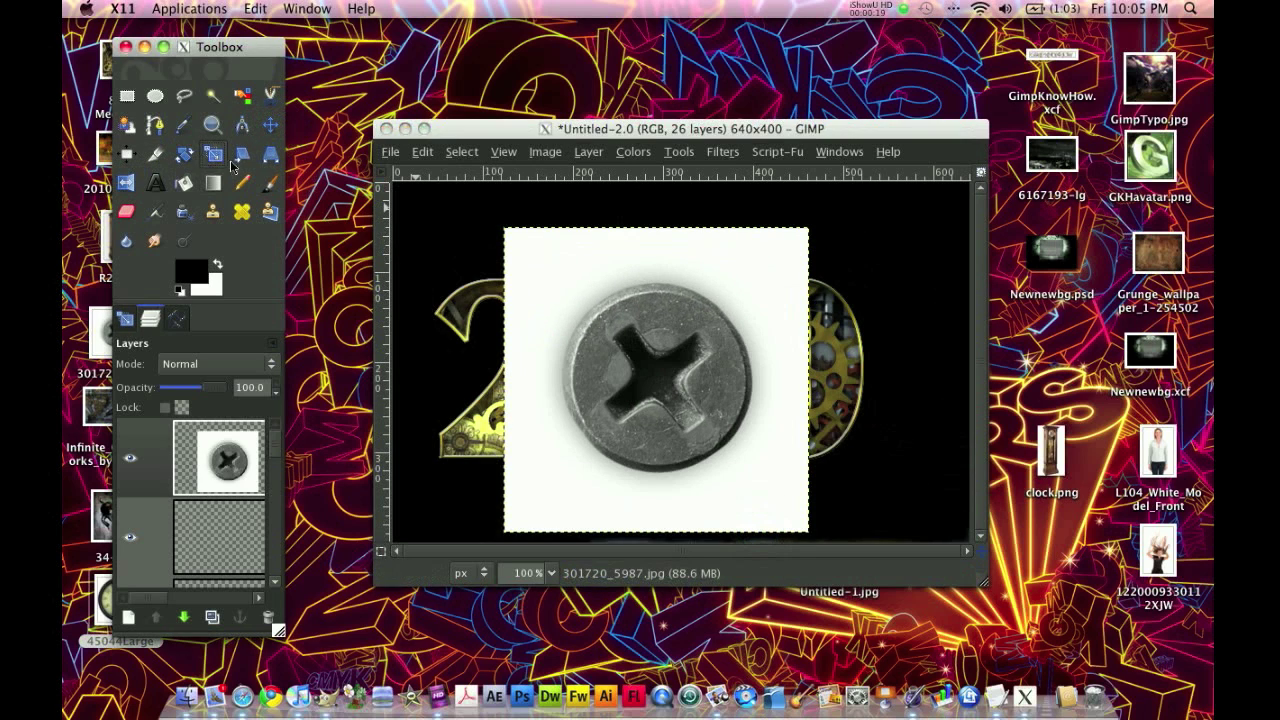
Scale the screw layer to 40 × 40 px and move it just above the "2"
{"action": "key", "text": "shift+t"}
{"action": "left_click", "coordinate": [551, 365]}
{"action": "left_click_drag", "start_coordinate": [500, 225], "coordinate": [770, 493]}
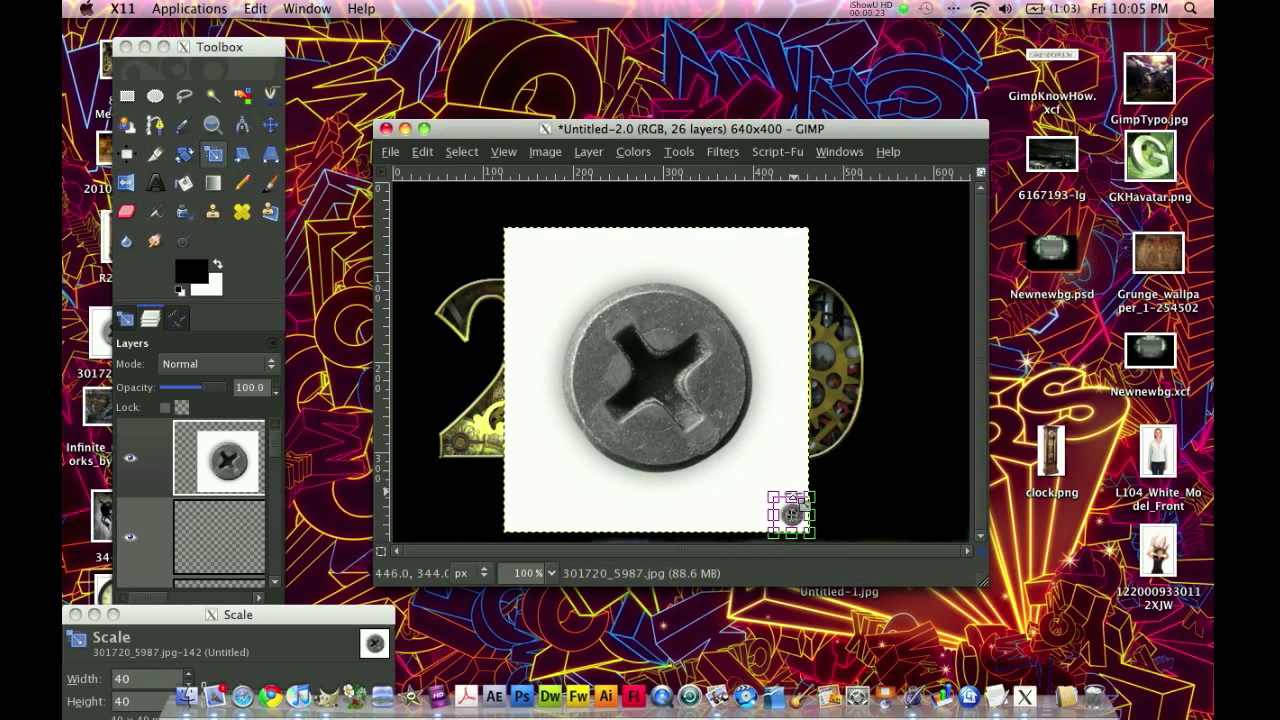
{"action": "key", "text": "Return"}
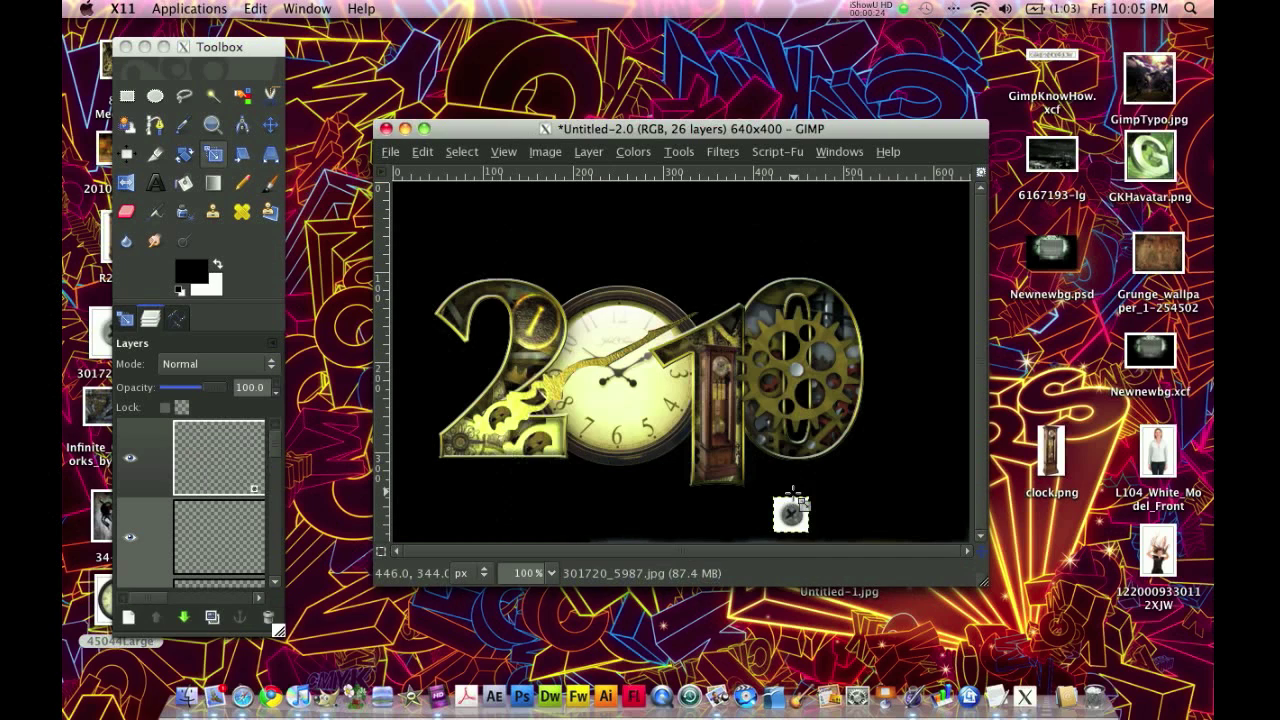
{"action": "left_click", "coordinate": [270, 124]}
{"action": "left_click_drag", "start_coordinate": [790, 514], "coordinate": [527, 272]}
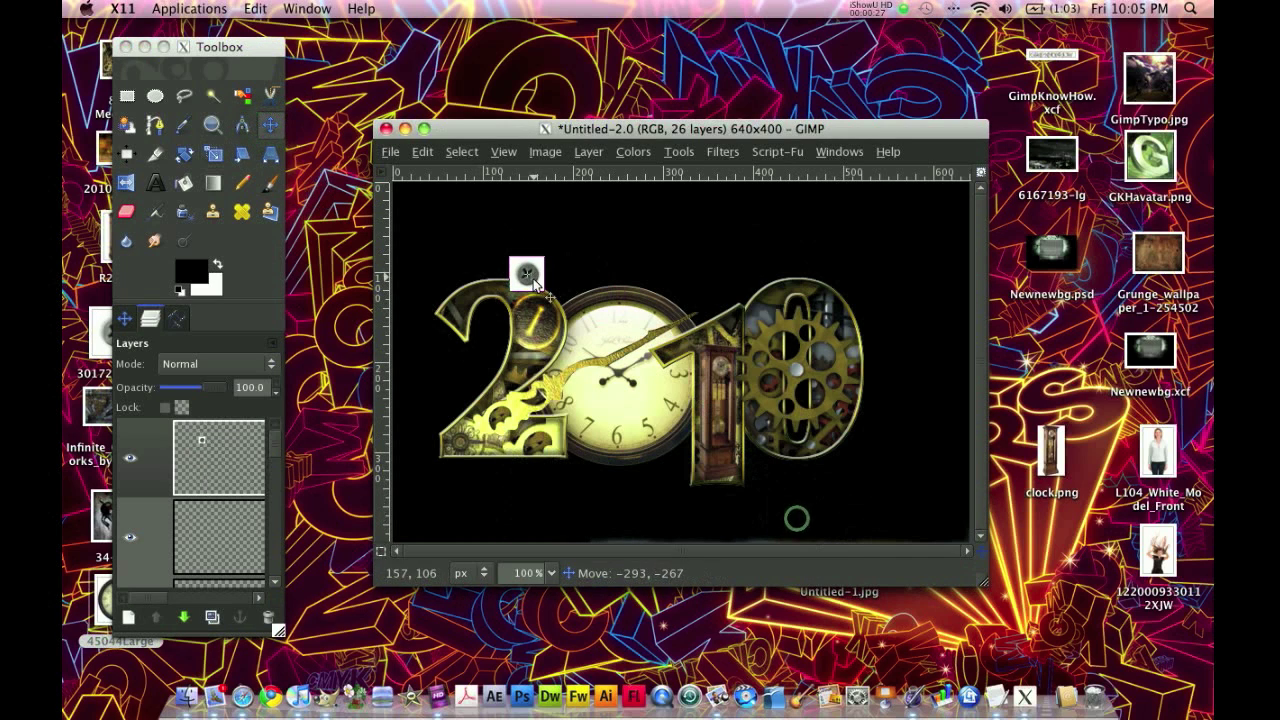
Select the small screw head with a 25 × 27 px ellipse in replace mode and invert the selection
{"action": "left_click", "coordinate": [152, 97]}
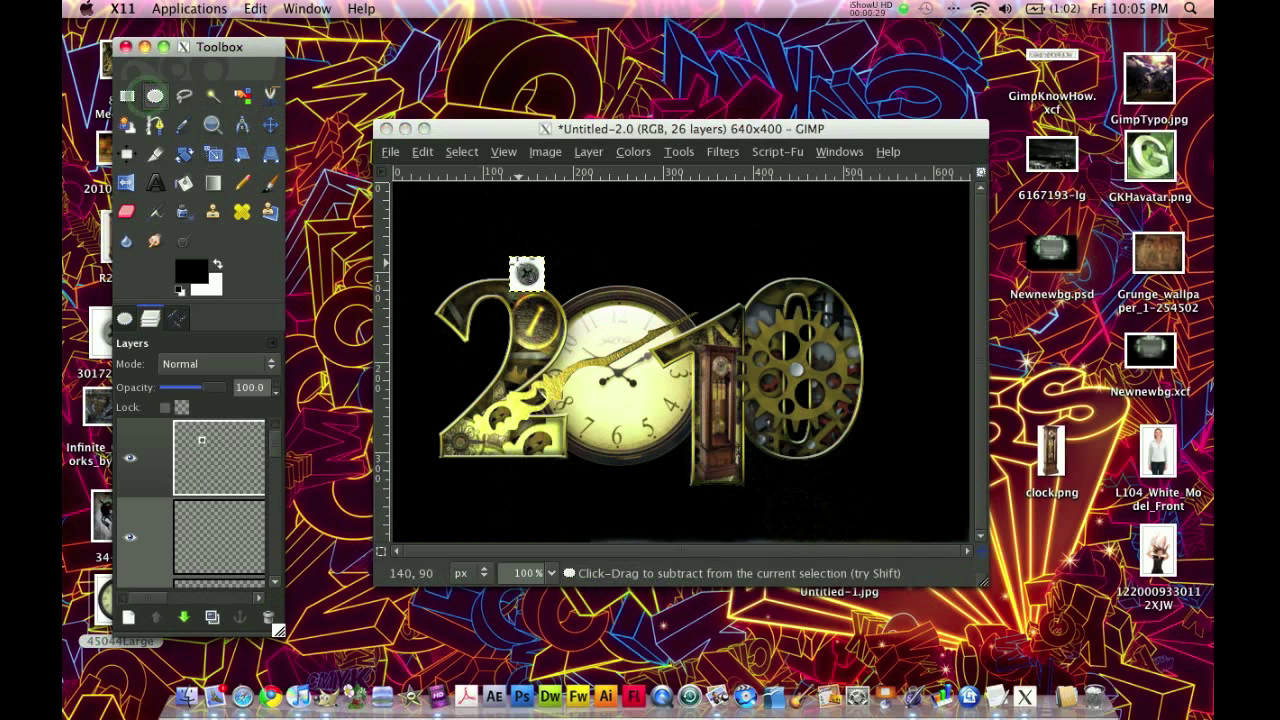
{"action": "left_click", "coordinate": [125, 319]}
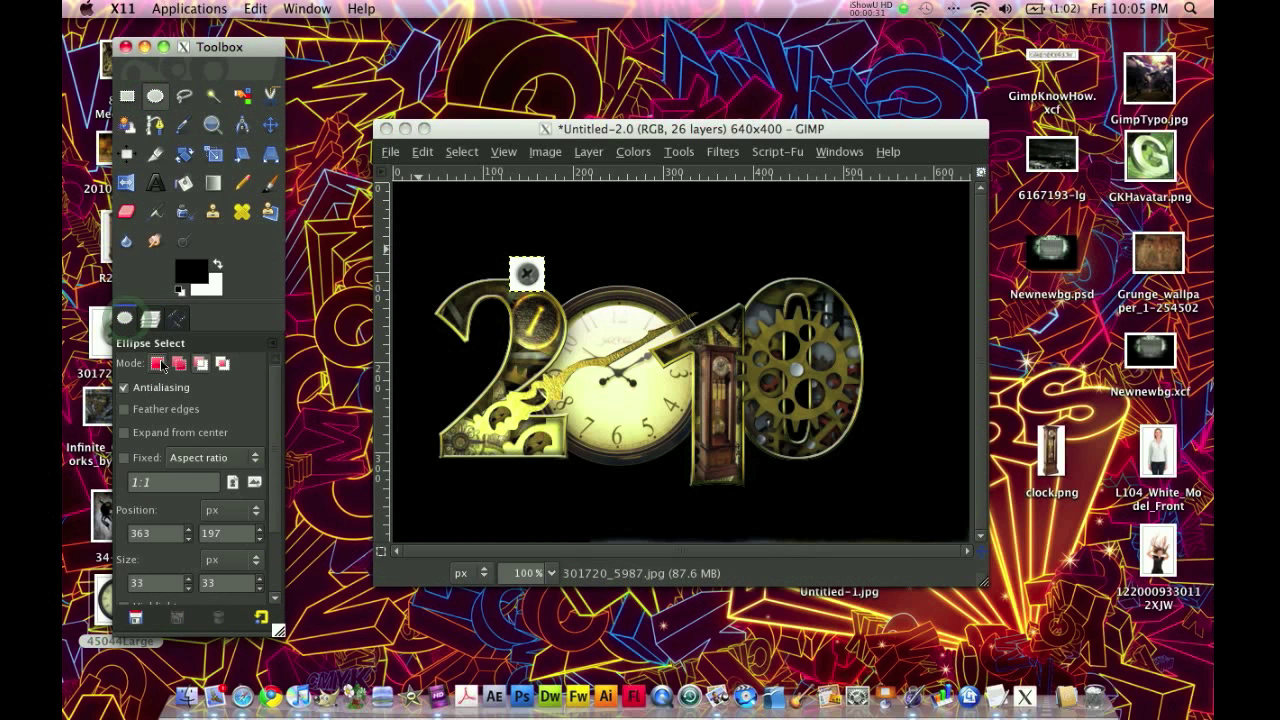
{"action": "mouse_move", "coordinate": [518, 264]}
{"action": "left_mouse_down"}
{"action": "mouse_move", "coordinate": [541, 288]}
{"action": "mouse_move", "coordinate": [528, 261]}
{"action": "mouse_move", "coordinate": [503, 271]}
{"action": "left_mouse_up"}
{"action": "left_click", "coordinate": [461, 151]}
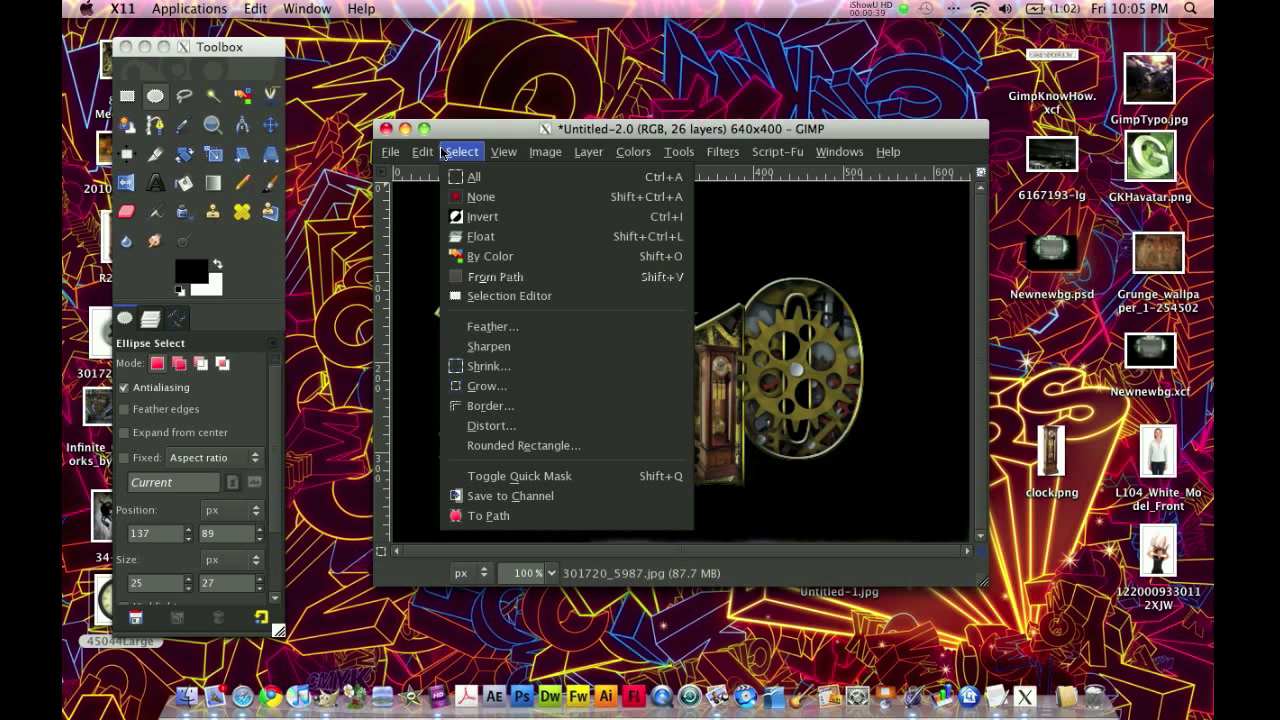
{"action": "left_click", "coordinate": [472, 216]}
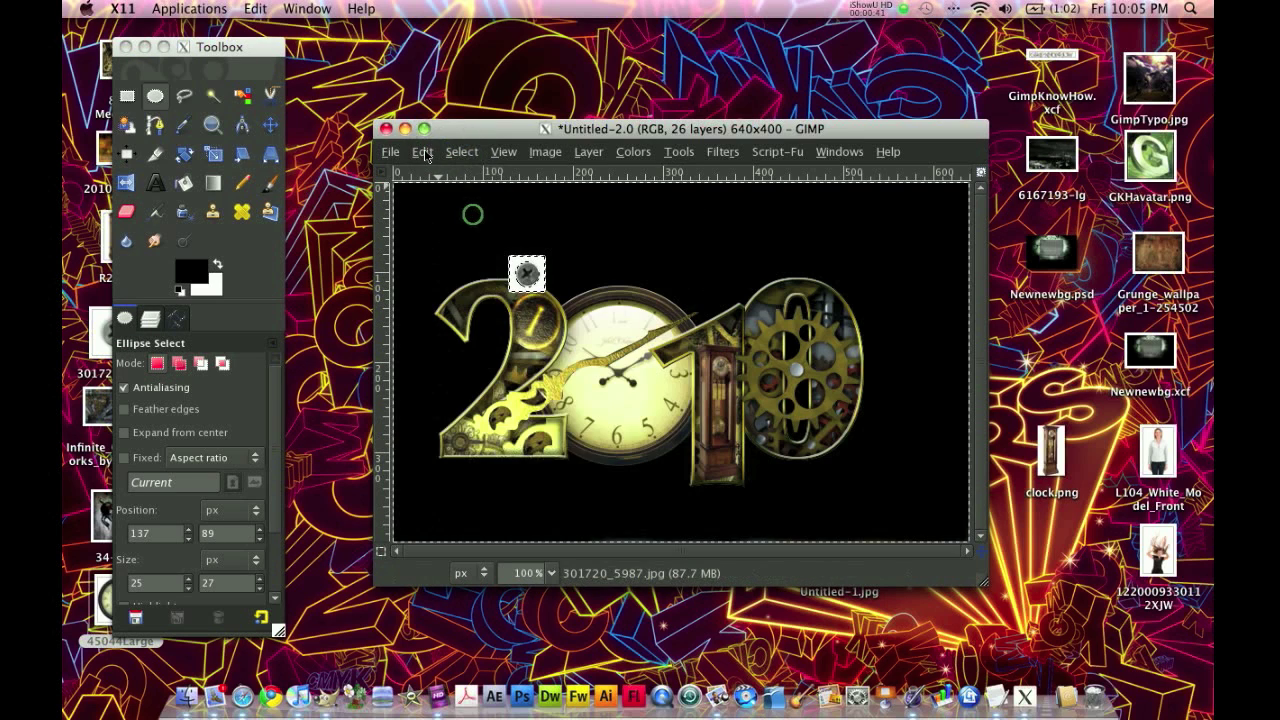
Cut the white surround from the screw layer and clear the selection
{"action": "left_click", "coordinate": [424, 151]}
{"action": "left_click", "coordinate": [440, 260]}
{"action": "left_click", "coordinate": [461, 151]}
{"action": "left_click", "coordinate": [472, 197]}
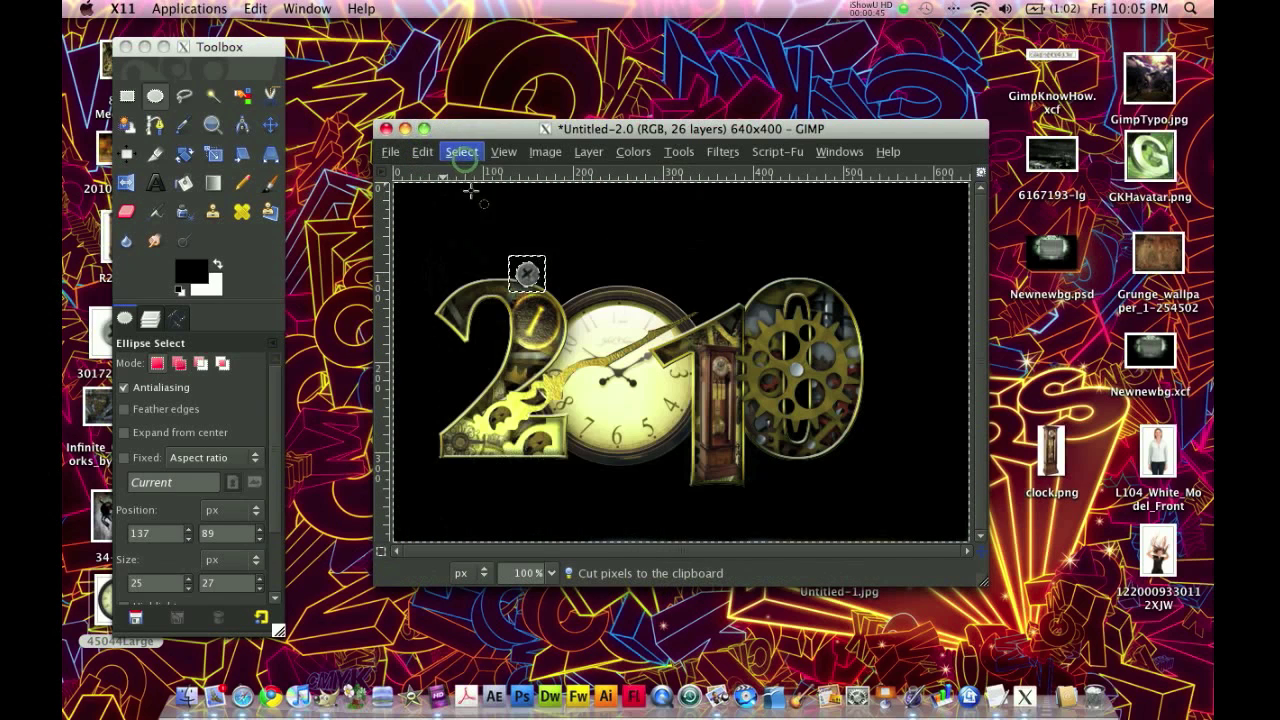
Move the screw onto the upper-left tip of the "2" and lower its layer to just above the clockworks-filled "2" layer
{"action": "left_click", "coordinate": [270, 124]}
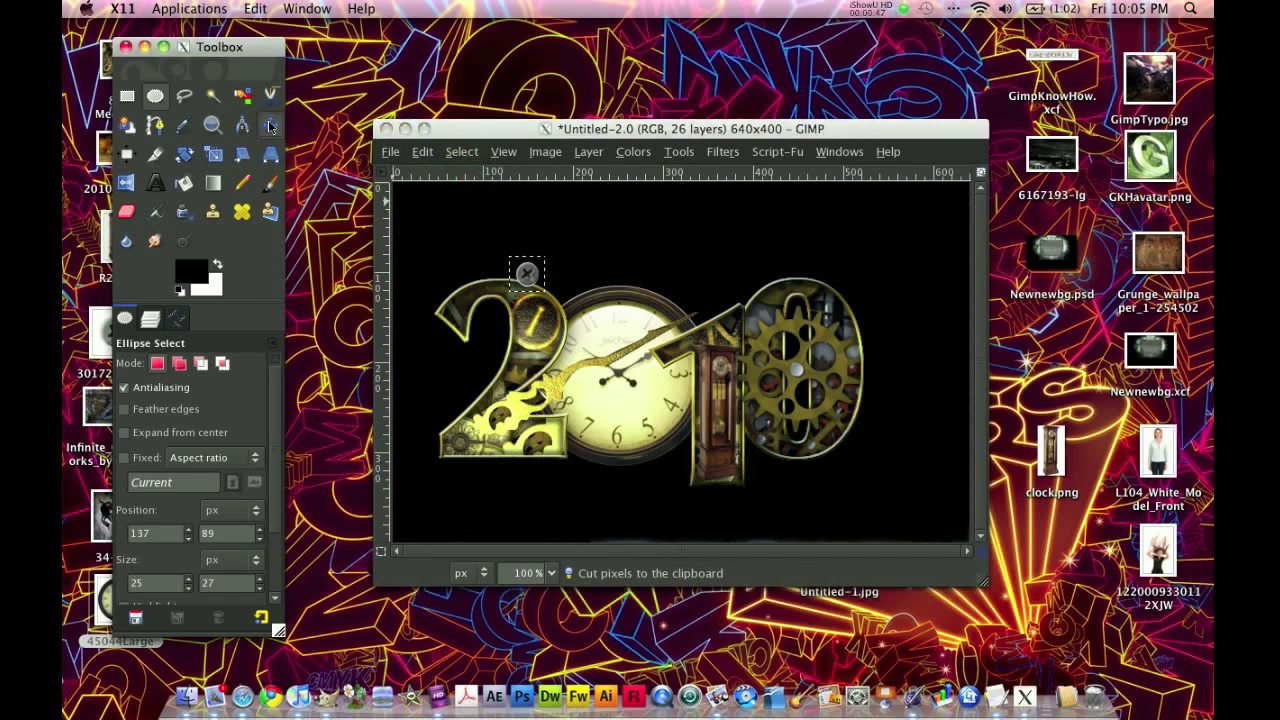
{"action": "left_click_drag", "start_coordinate": [527, 273], "coordinate": [456, 316]}
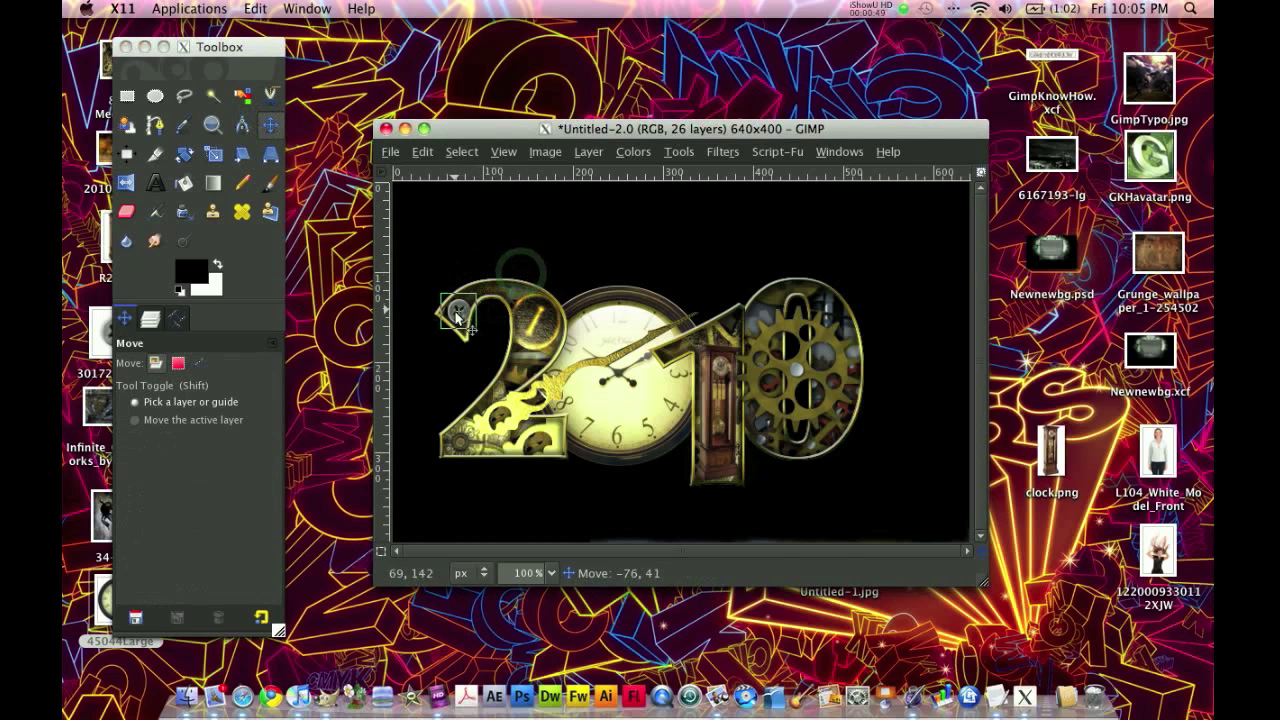
{"action": "left_click", "coordinate": [150, 318]}
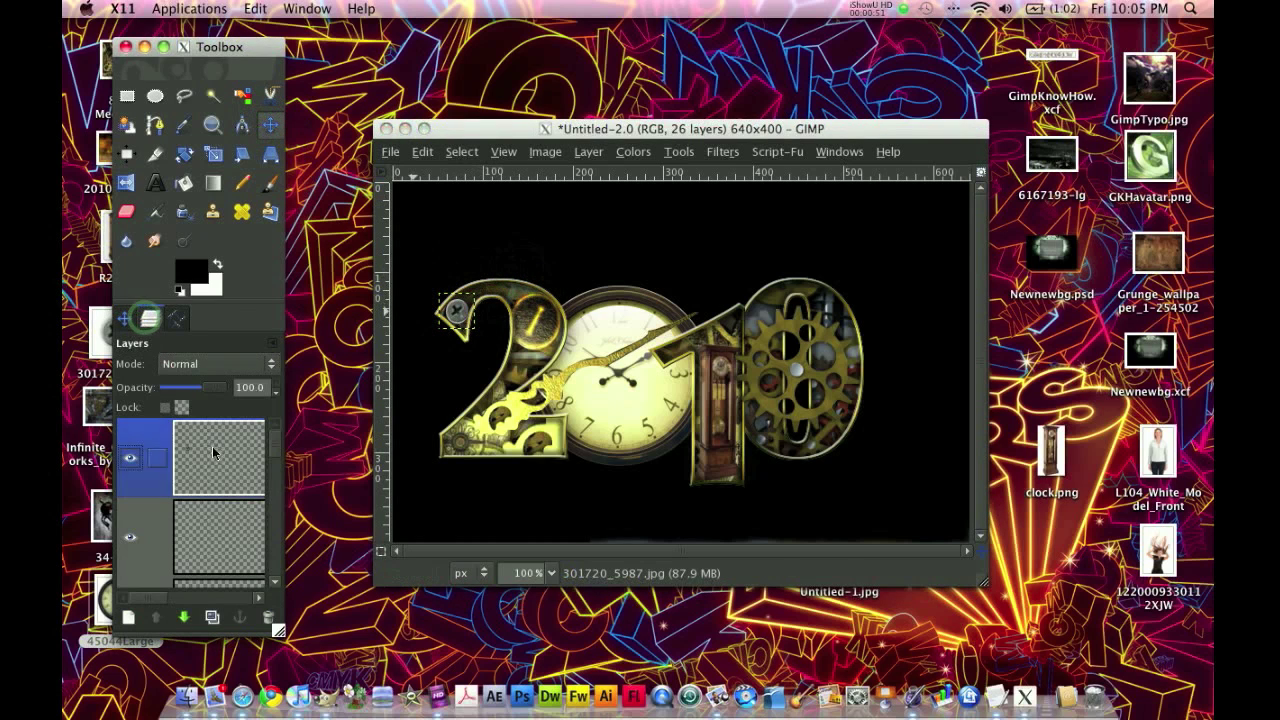
{"action": "left_click_drag", "start_coordinate": [212, 594], "coordinate": [227, 510]}
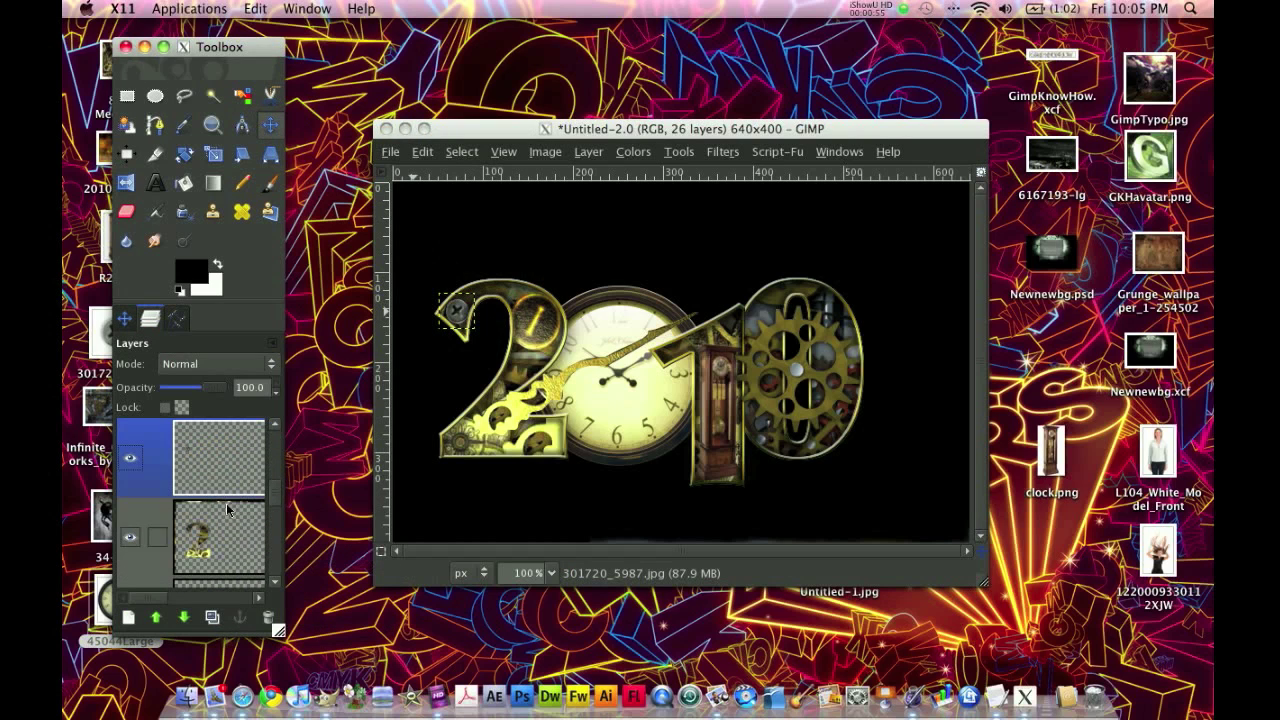
Duplicate the screw layer twice and place the copies, above the ornate clock-hand layer, at the two lower corners of the "2"
{"action": "left_click", "coordinate": [210, 617]}
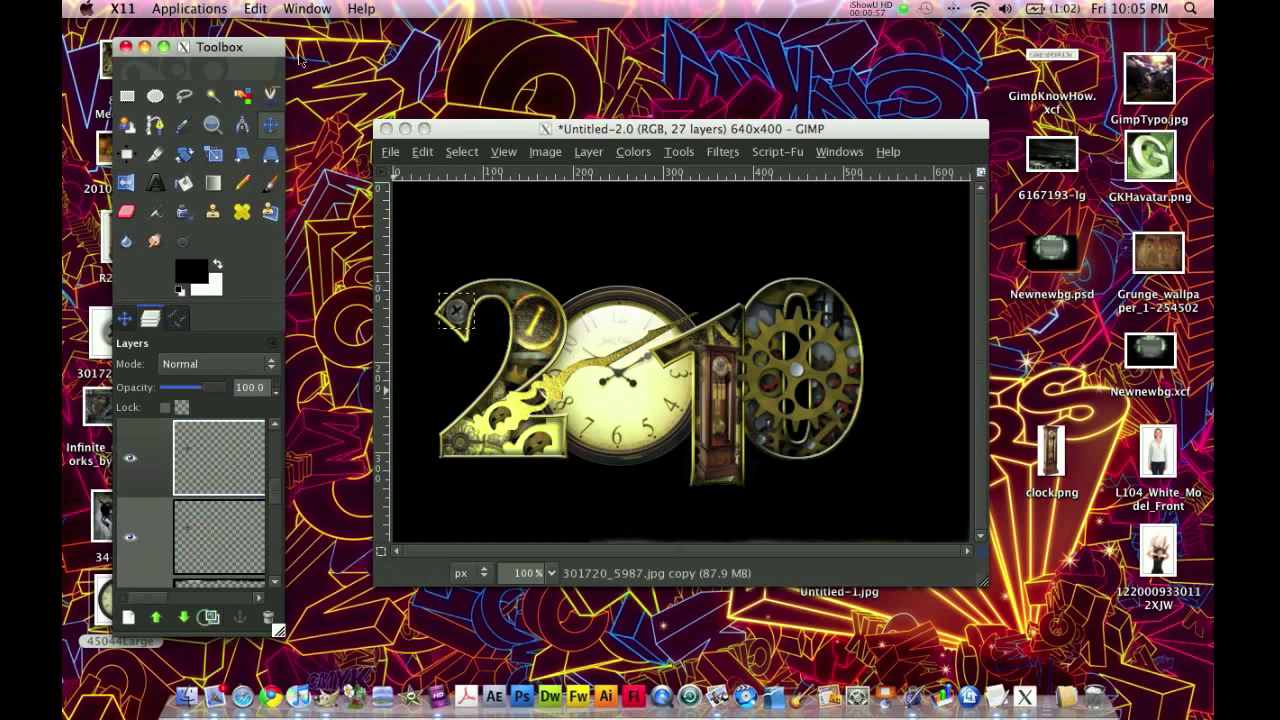
{"action": "left_click_drag", "start_coordinate": [484, 440], "coordinate": [461, 443]}
{"action": "scroll", "coordinate": [199, 508], "scroll_direction": "down", "scroll_amount": 2}
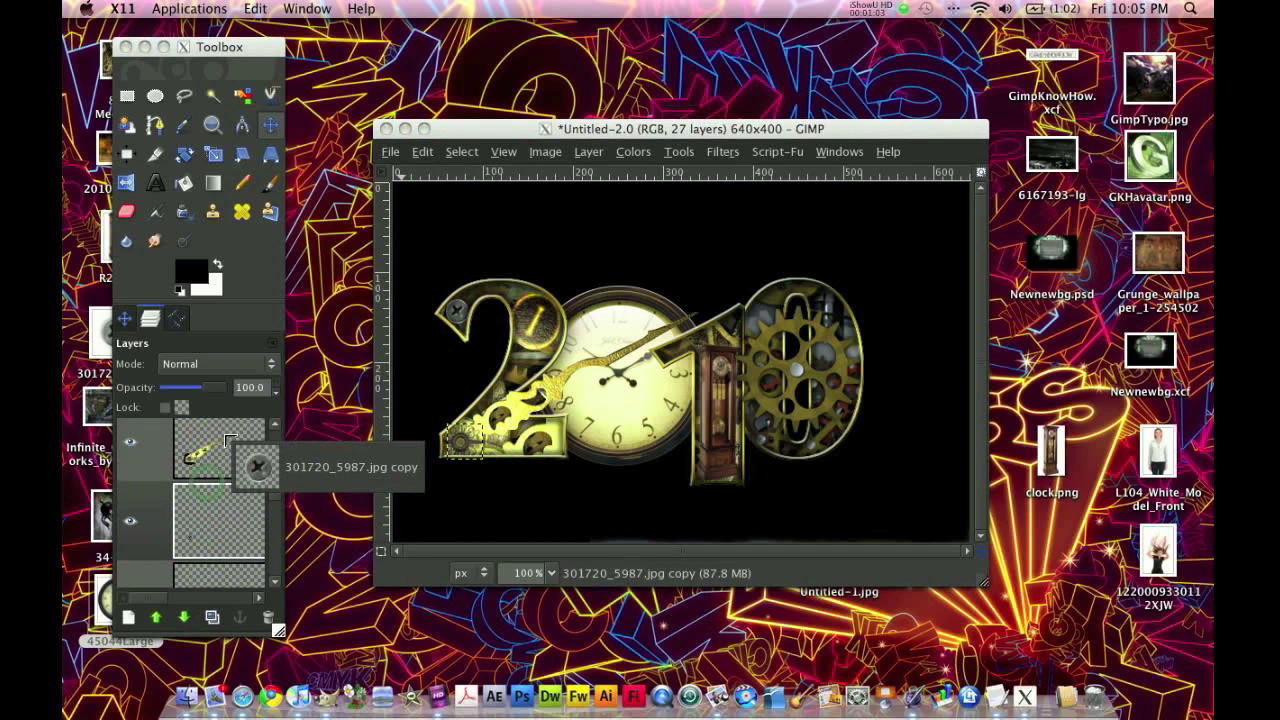
{"action": "left_click", "coordinate": [210, 466]}
{"action": "left_click_drag", "start_coordinate": [467, 443], "coordinate": [548, 443]}
{"action": "left_click", "coordinate": [212, 616]}
Move the lower-left screw copy to the right side of the "2" below the dial, and delete that copy's layer
{"action": "left_click", "coordinate": [229, 514]}
{"action": "left_click_drag", "start_coordinate": [459, 437], "coordinate": [522, 368]}
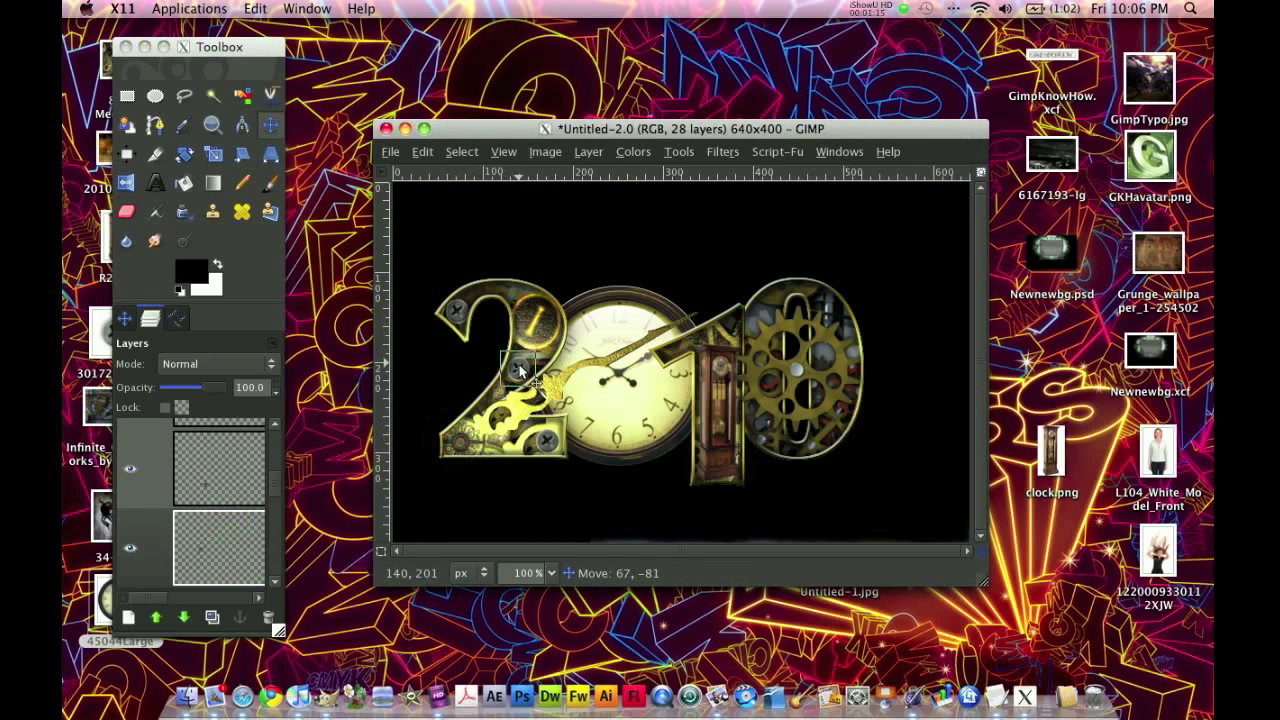
{"action": "left_click", "coordinate": [268, 617]}
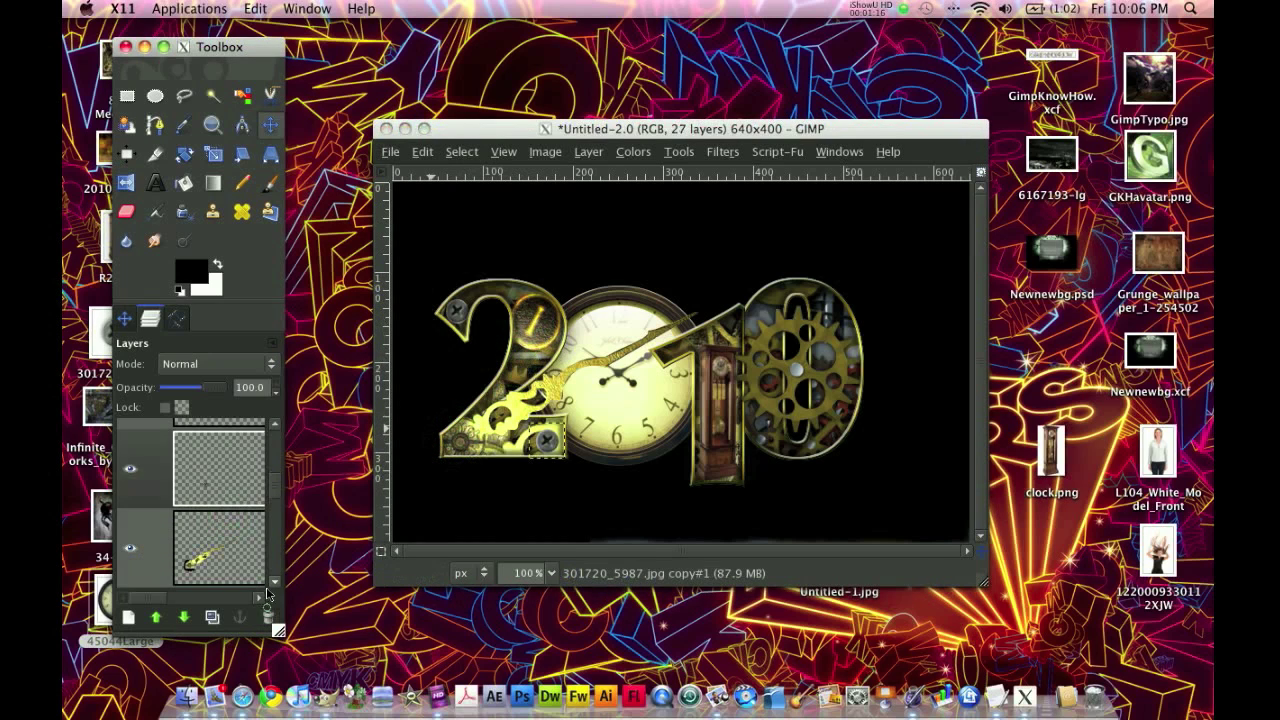
Duplicate the screw twice, placing one copy at the centre of the clock face and the other on the top of the "1"
{"action": "left_click", "coordinate": [212, 617]}
{"action": "left_click_drag", "start_coordinate": [548, 443], "coordinate": [618, 376]}
{"action": "left_click", "coordinate": [212, 617]}
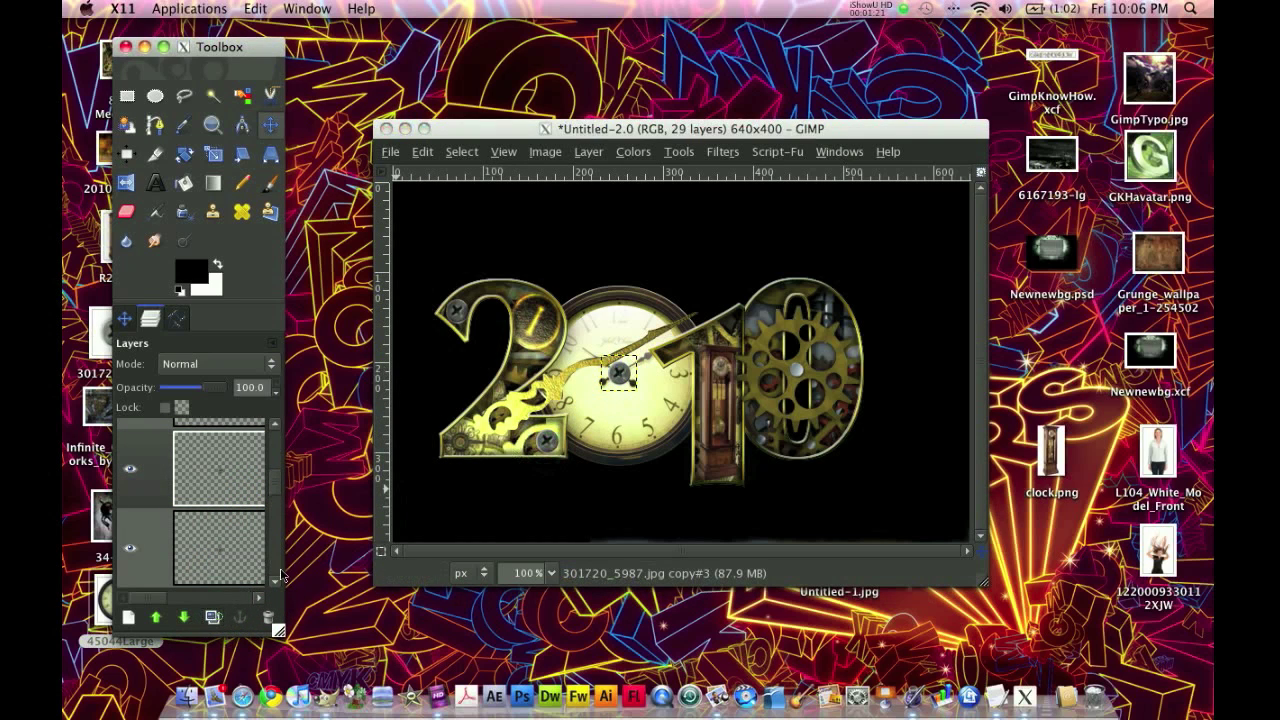
{"action": "left_click_drag", "start_coordinate": [619, 375], "coordinate": [730, 334]}
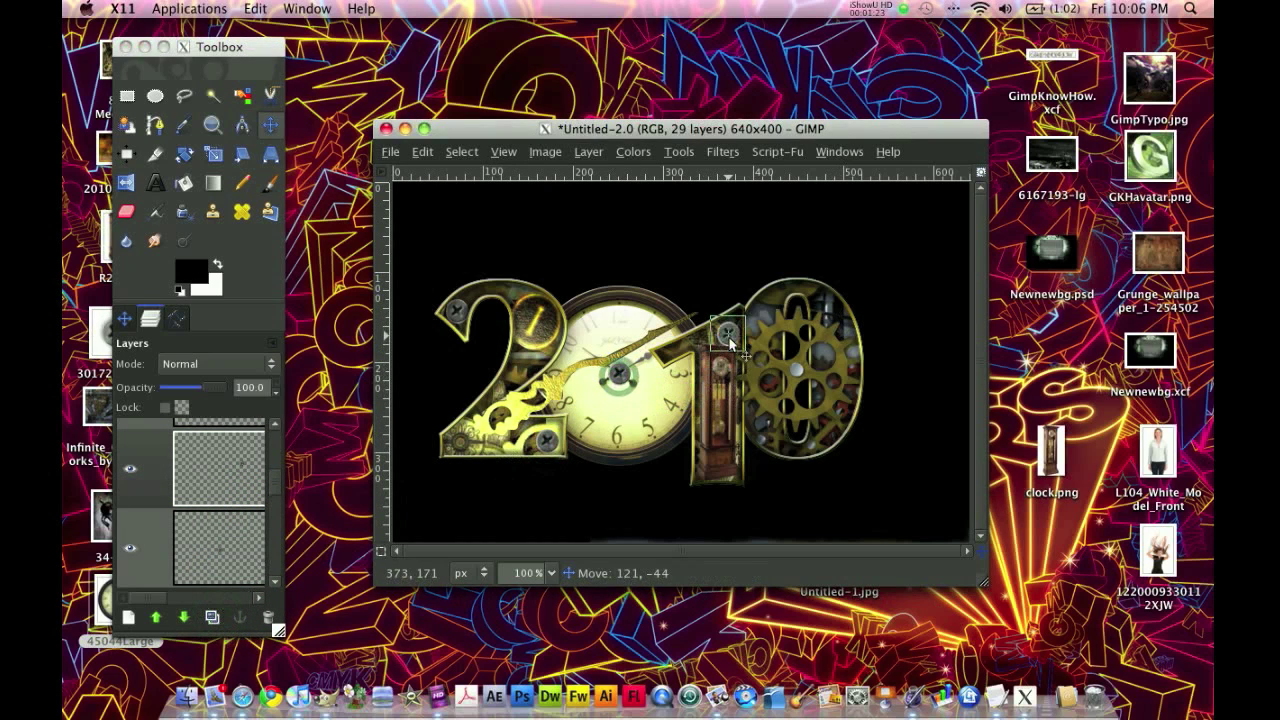
Duplicate the screw from the top of the "1", place the copy at the centre of the last "0"'s gear, and raise its layer to the top
{"action": "left_click", "coordinate": [212, 617]}
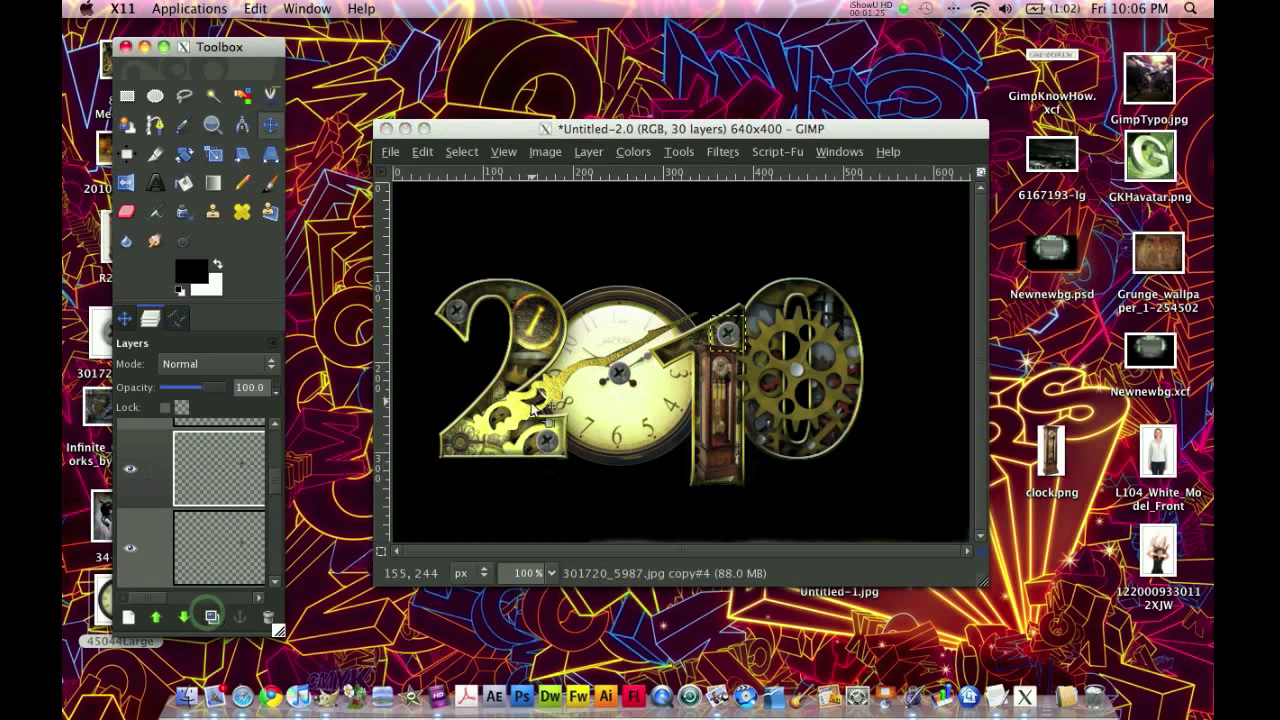
{"action": "left_click_drag", "start_coordinate": [729, 334], "coordinate": [803, 375]}
{"action": "left_click_drag", "start_coordinate": [229, 495], "coordinate": [229, 424]}
{"action": "left_click_drag", "start_coordinate": [805, 378], "coordinate": [803, 378]}
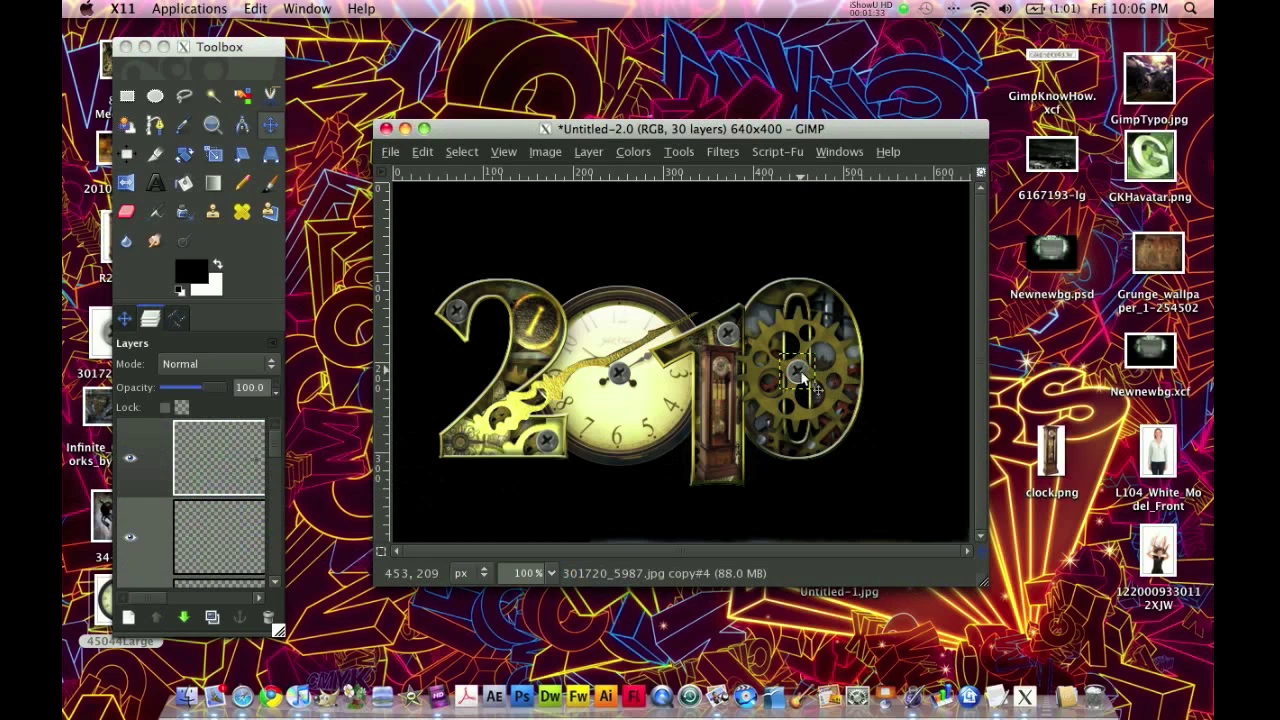
Hide the black background and erase the stray black smudge around the lower-left corner of the "2" on the ornate clock-hand layer
{"action": "scroll", "coordinate": [215, 495], "scroll_direction": "down", "scroll_amount": 10}
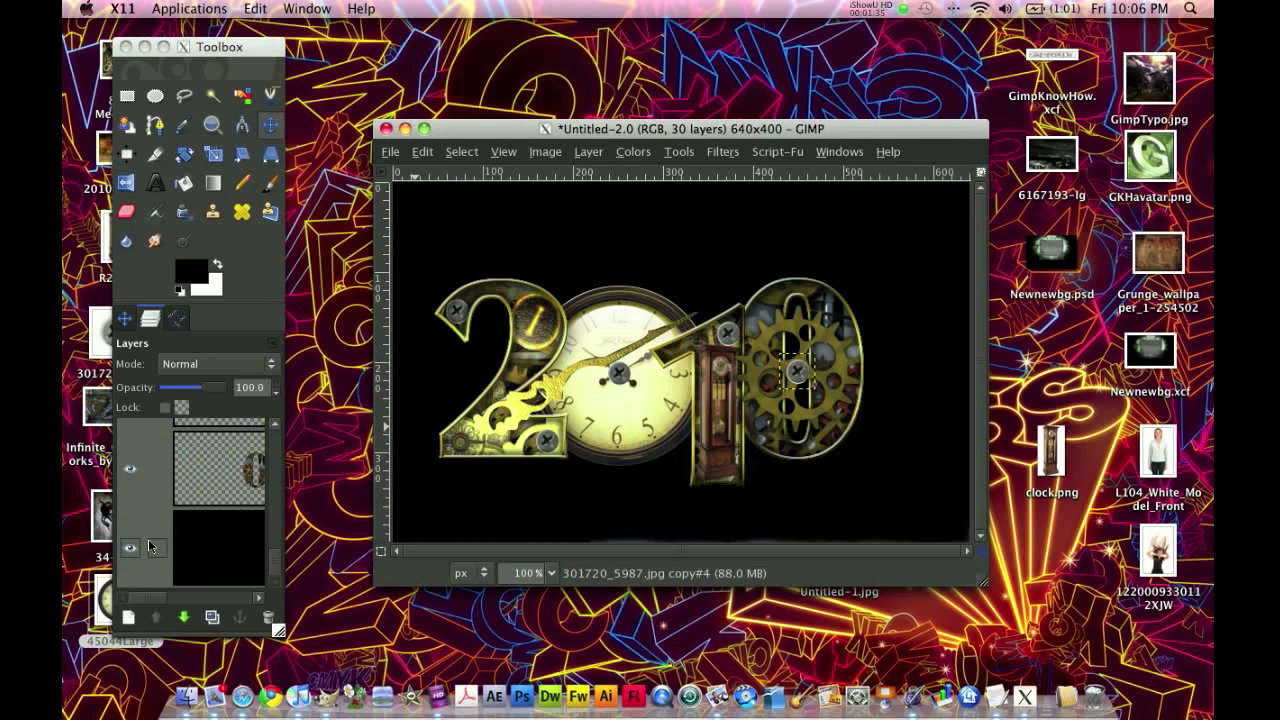
{"action": "left_click", "coordinate": [131, 551]}
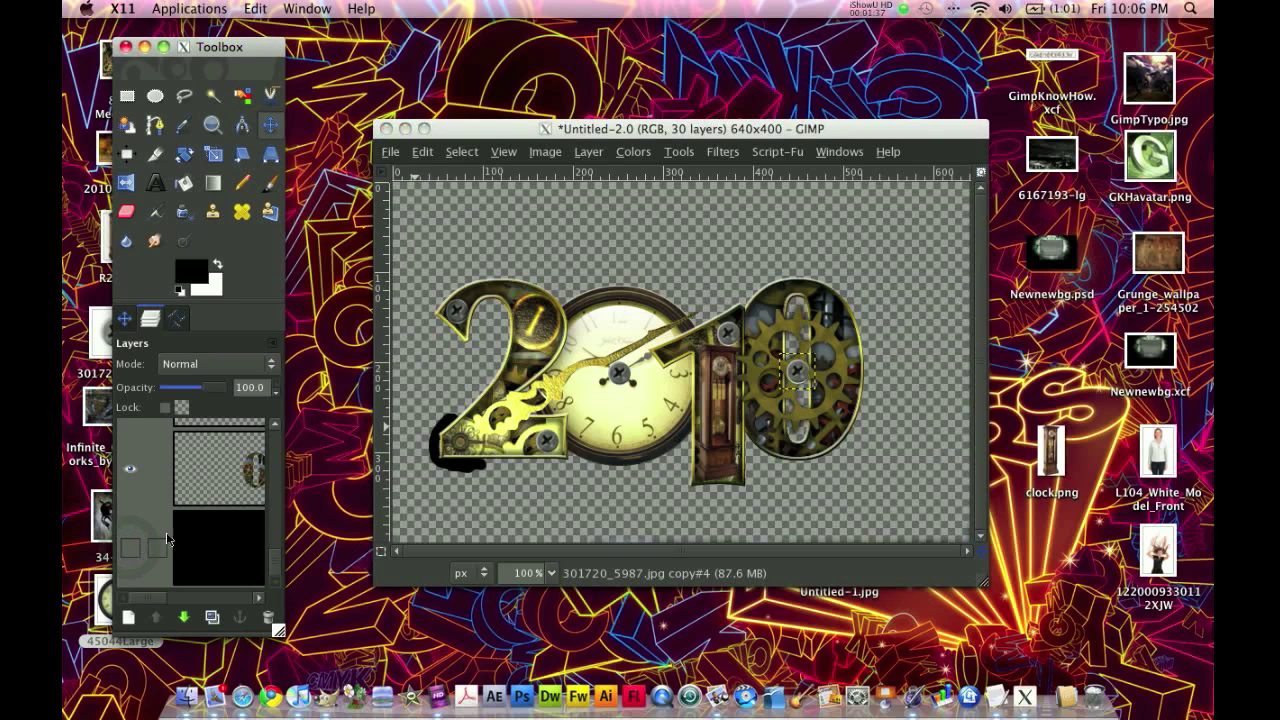
{"action": "scroll", "coordinate": [236, 535], "scroll_direction": "up", "scroll_amount": 5}
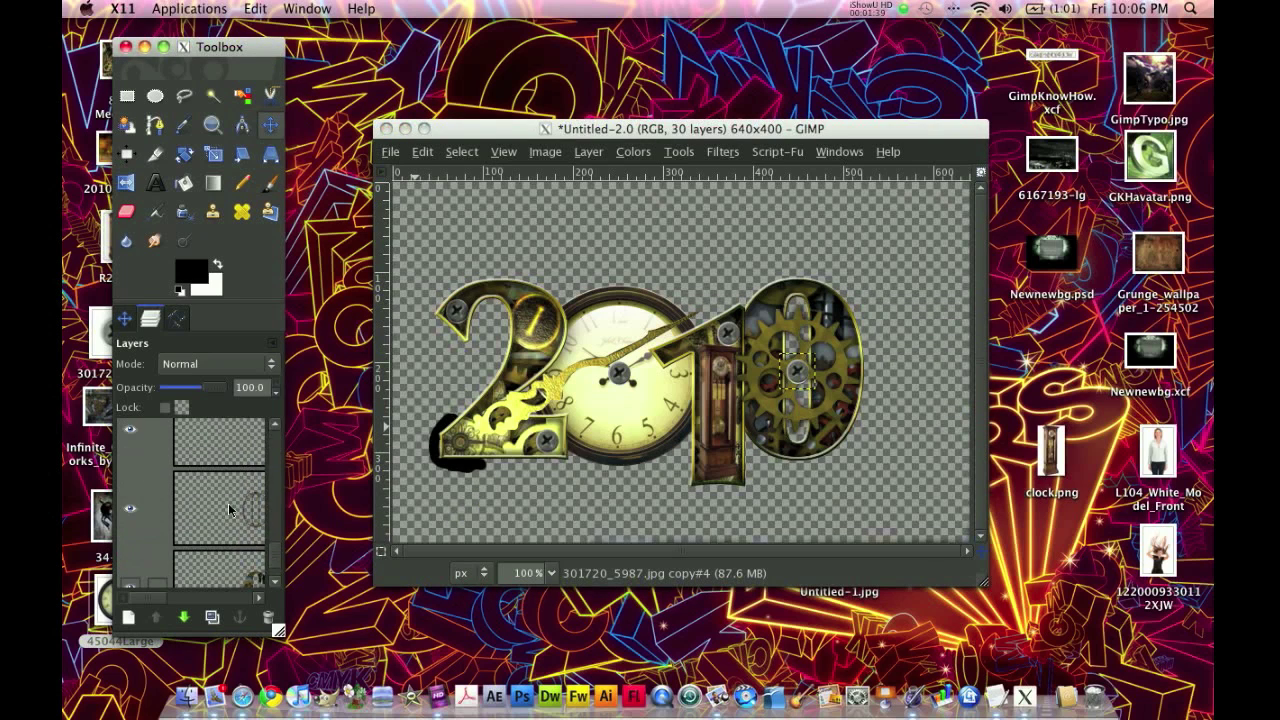
{"action": "scroll", "coordinate": [229, 510], "scroll_direction": "up", "scroll_amount": 5}
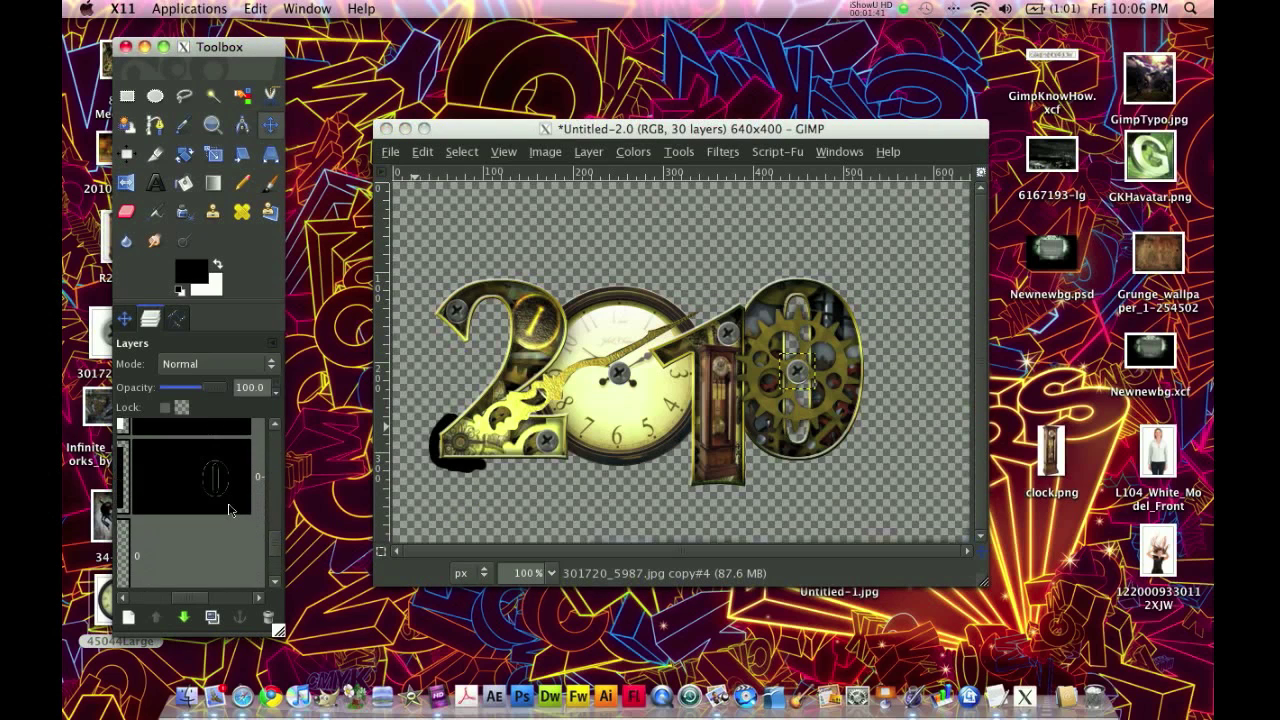
{"action": "scroll", "coordinate": [229, 510], "scroll_direction": "up", "scroll_amount": 6}
{"action": "scroll", "coordinate": [229, 510], "scroll_direction": "up", "scroll_amount": 6}
{"action": "scroll", "coordinate": [229, 510], "scroll_direction": "up", "scroll_amount": 6}
{"action": "left_click", "coordinate": [229, 505]}
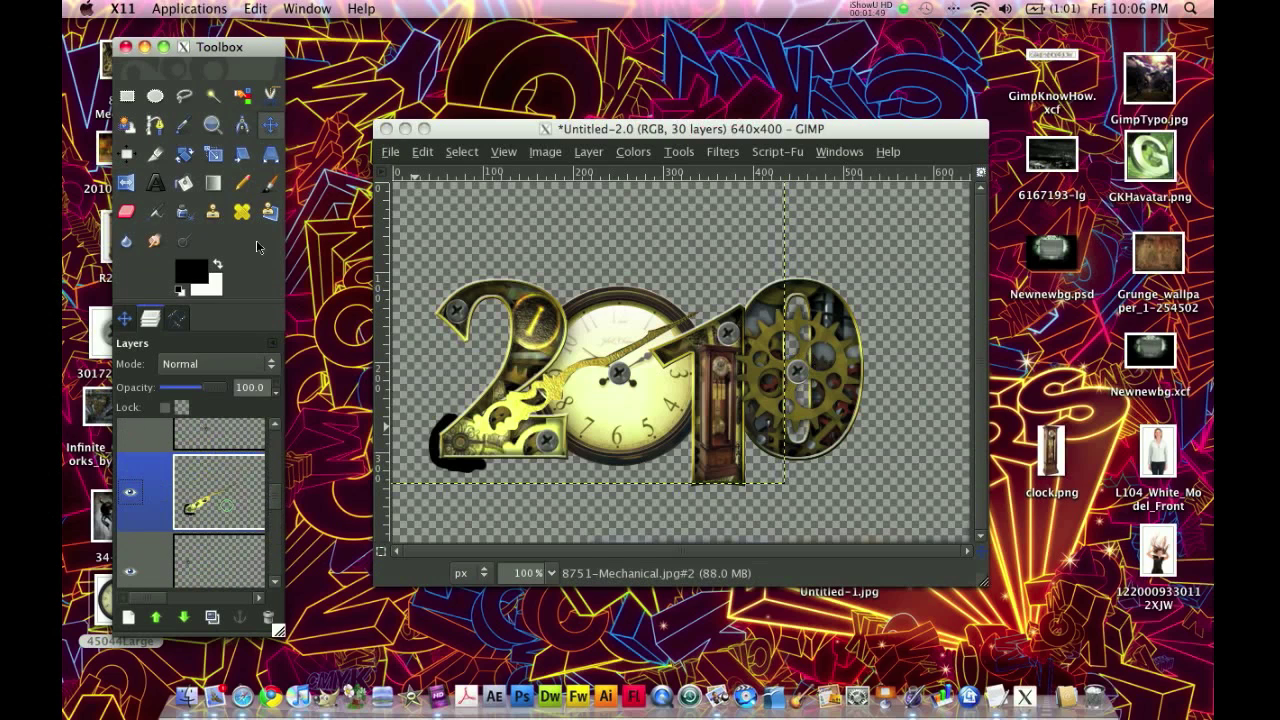
{"action": "left_click", "coordinate": [126, 211]}
{"action": "mouse_move", "coordinate": [430, 468]}
{"action": "left_mouse_down"}
{"action": "mouse_move", "coordinate": [502, 473]}
{"action": "mouse_move", "coordinate": [441, 448]}
{"action": "left_mouse_up"}
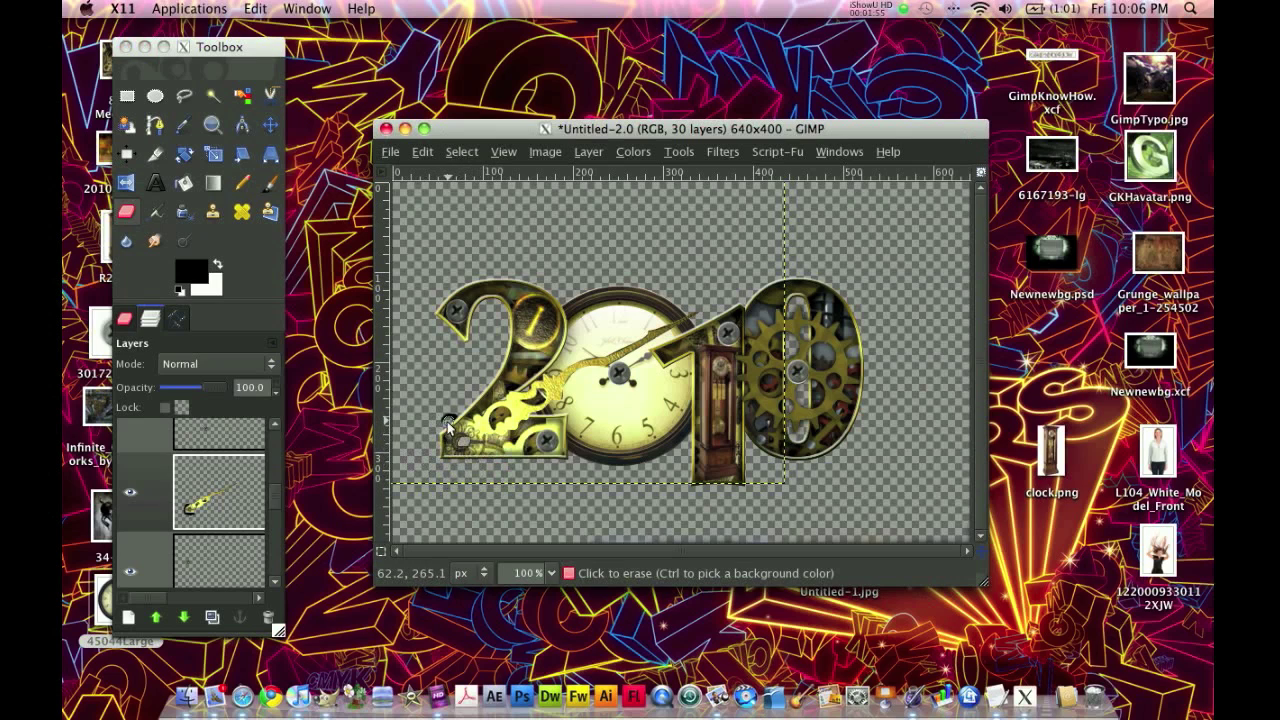
Select the black background layer, activate the Blend tool and browse its available gradients
{"action": "scroll", "coordinate": [220, 520], "scroll_direction": "down", "scroll_amount": 5}
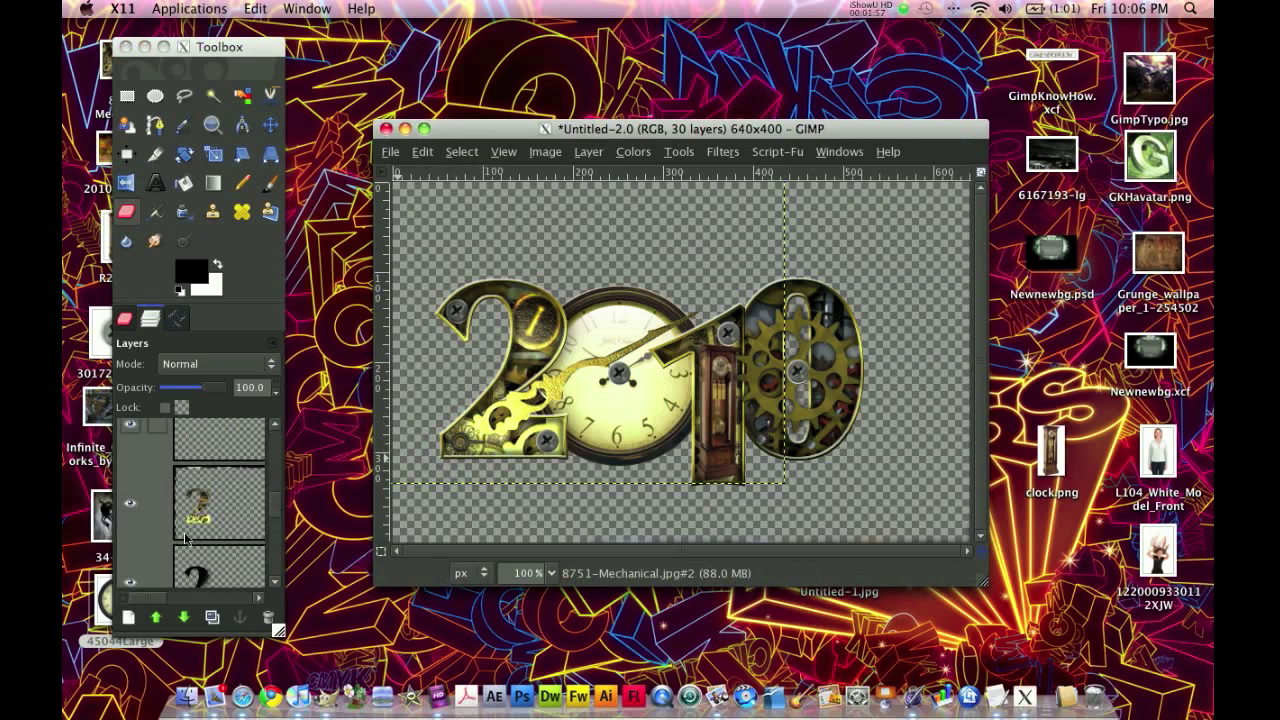
{"action": "left_click", "coordinate": [228, 530]}
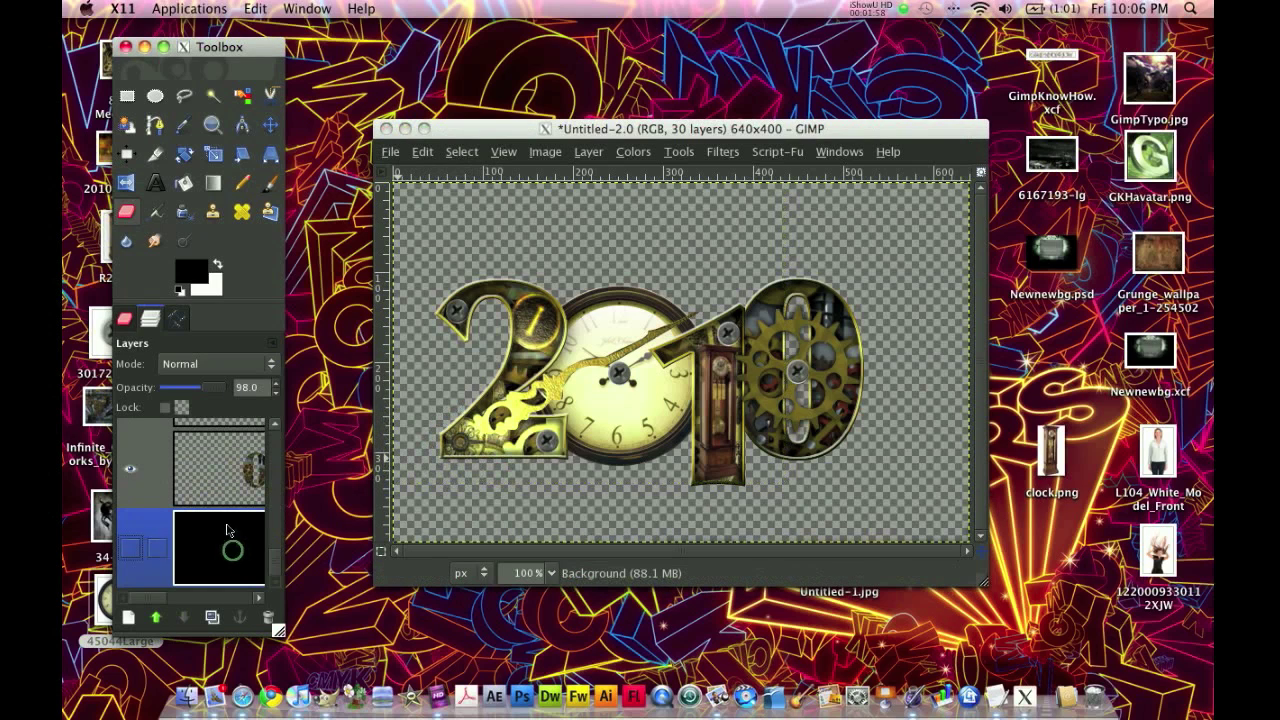
{"action": "double_click", "coordinate": [213, 183]}
{"action": "left_click", "coordinate": [185, 413]}
{"action": "scroll", "coordinate": [218, 475], "scroll_direction": "up", "scroll_amount": 8}
{"action": "scroll", "coordinate": [217, 474], "scroll_direction": "up", "scroll_amount": 10}
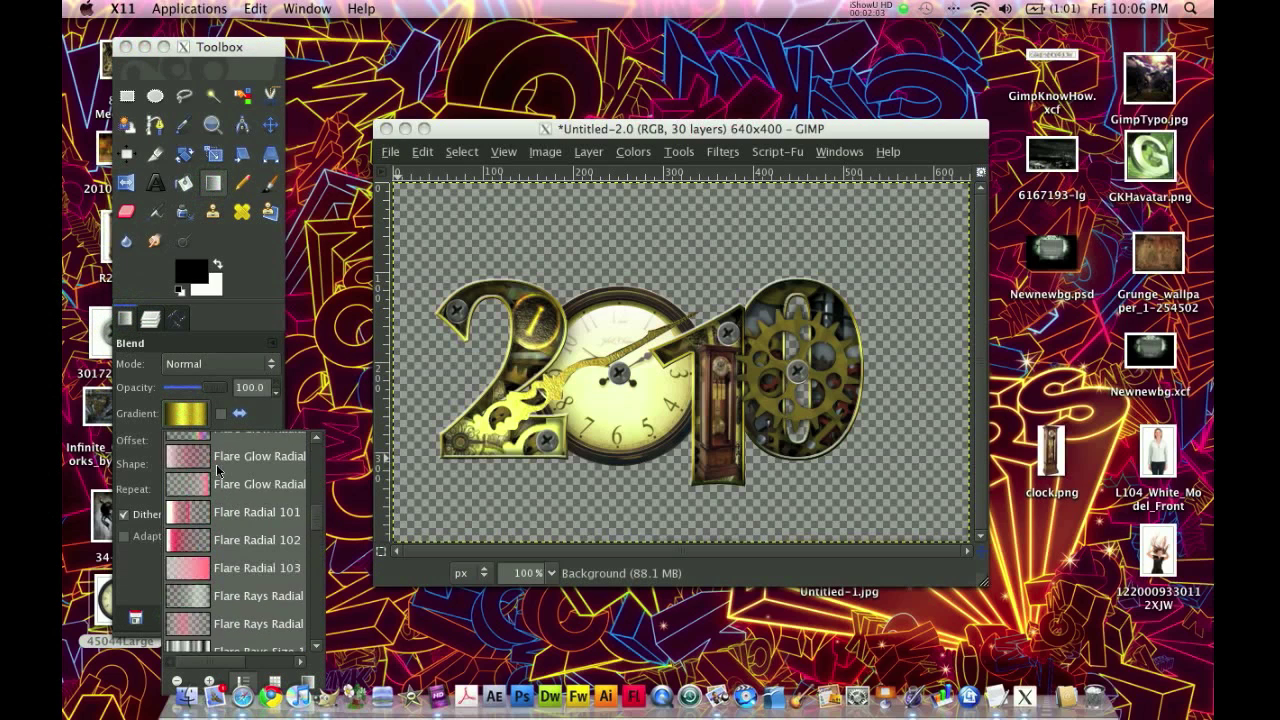
{"action": "left_click", "coordinate": [152, 322]}
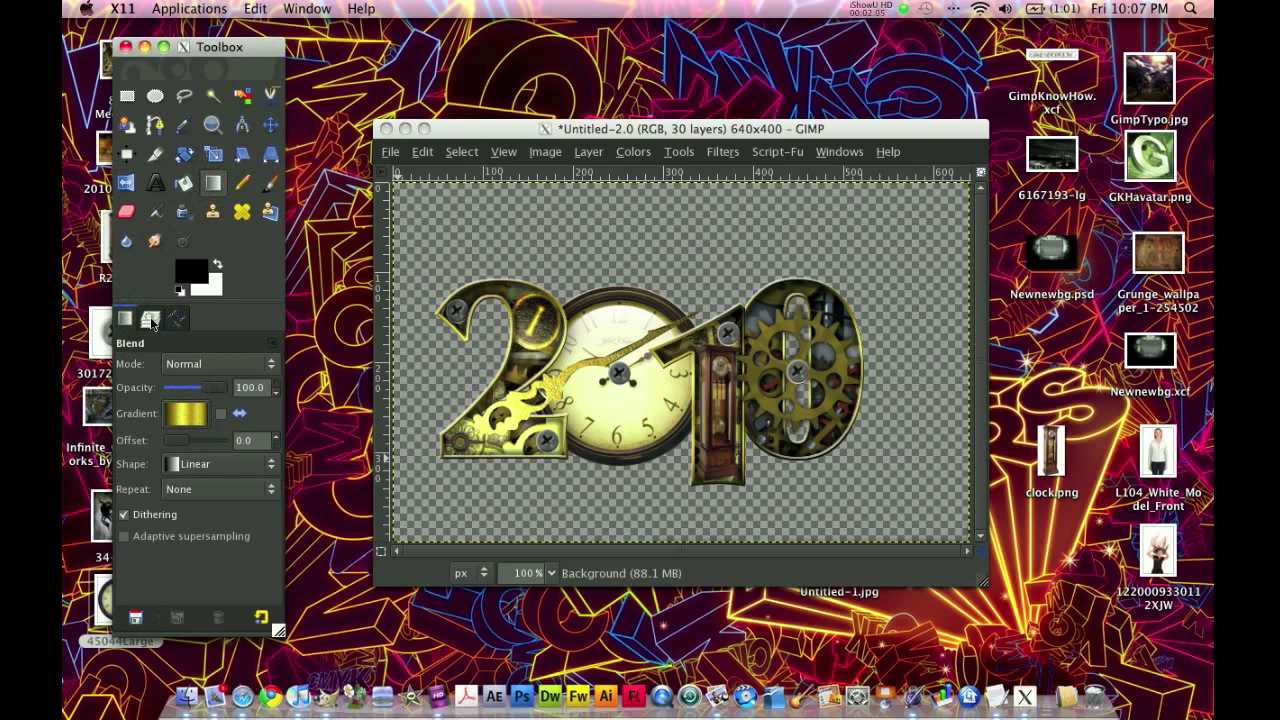
Merge all visible layers into one digits layer, then show the background layer again
{"action": "left_click", "coordinate": [148, 318]}
{"action": "left_click", "coordinate": [580, 152]}
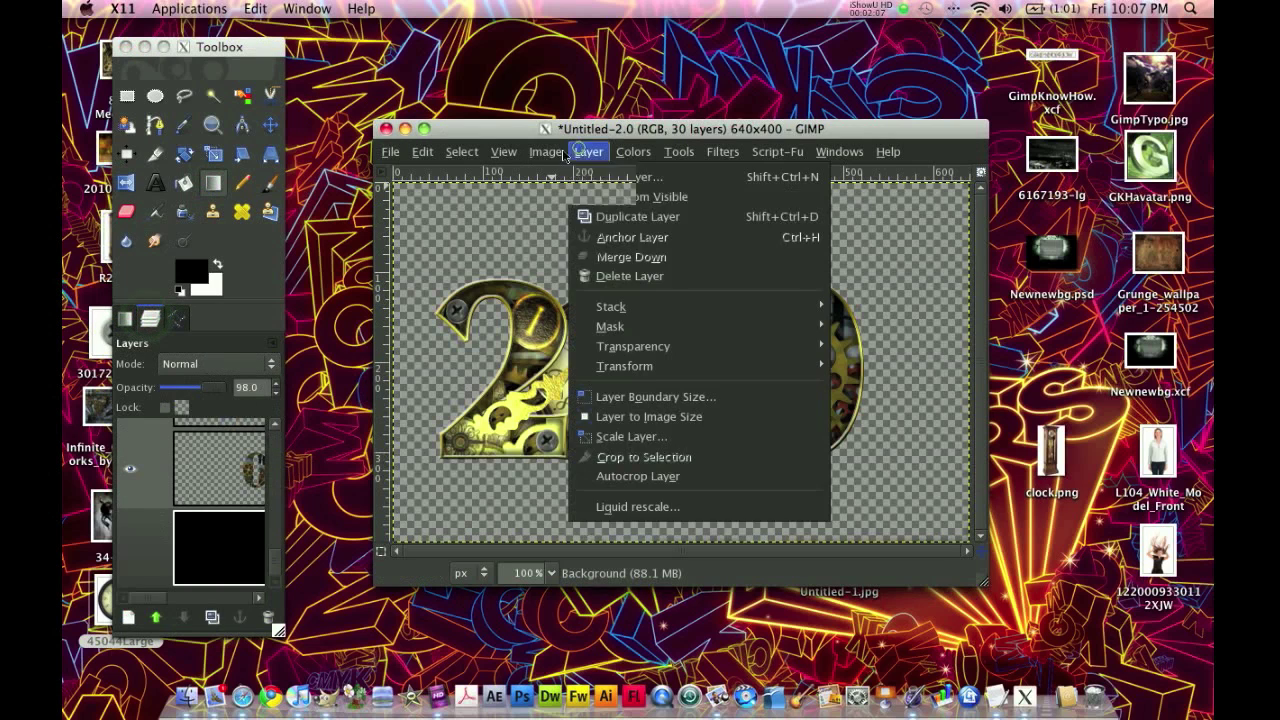
{"action": "left_click", "coordinate": [605, 427]}
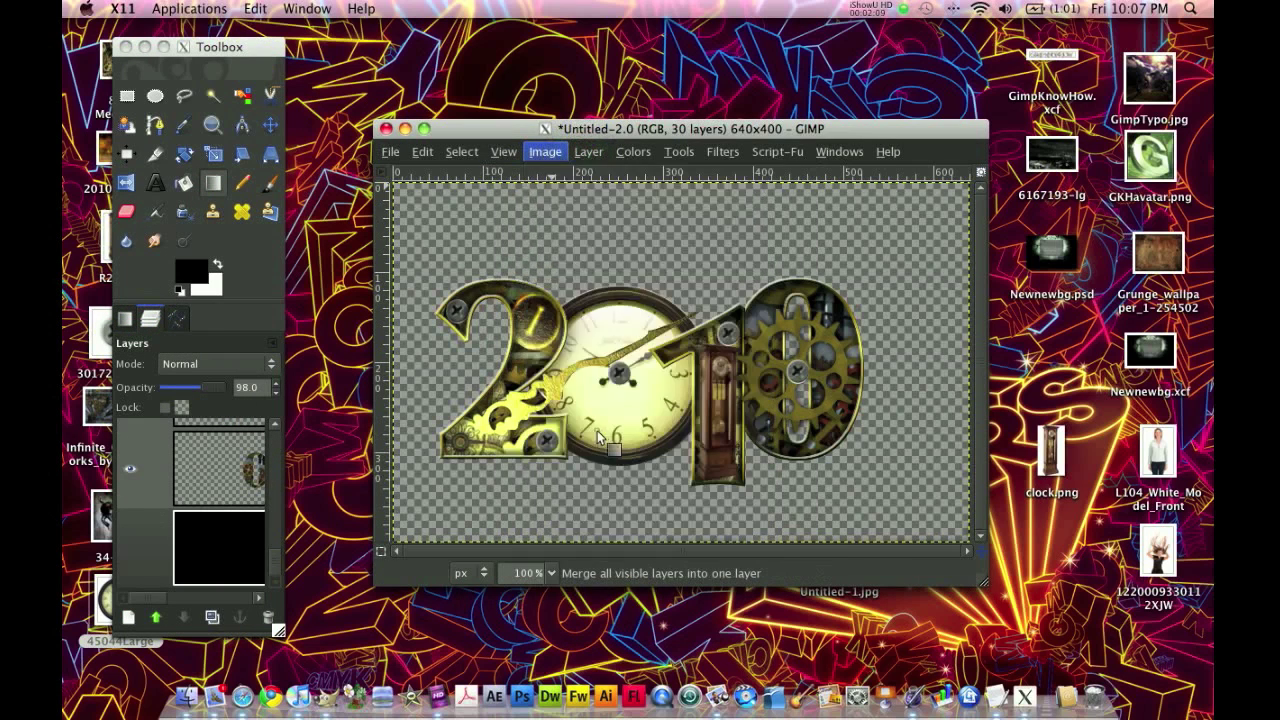
{"action": "left_click", "coordinate": [603, 347]}
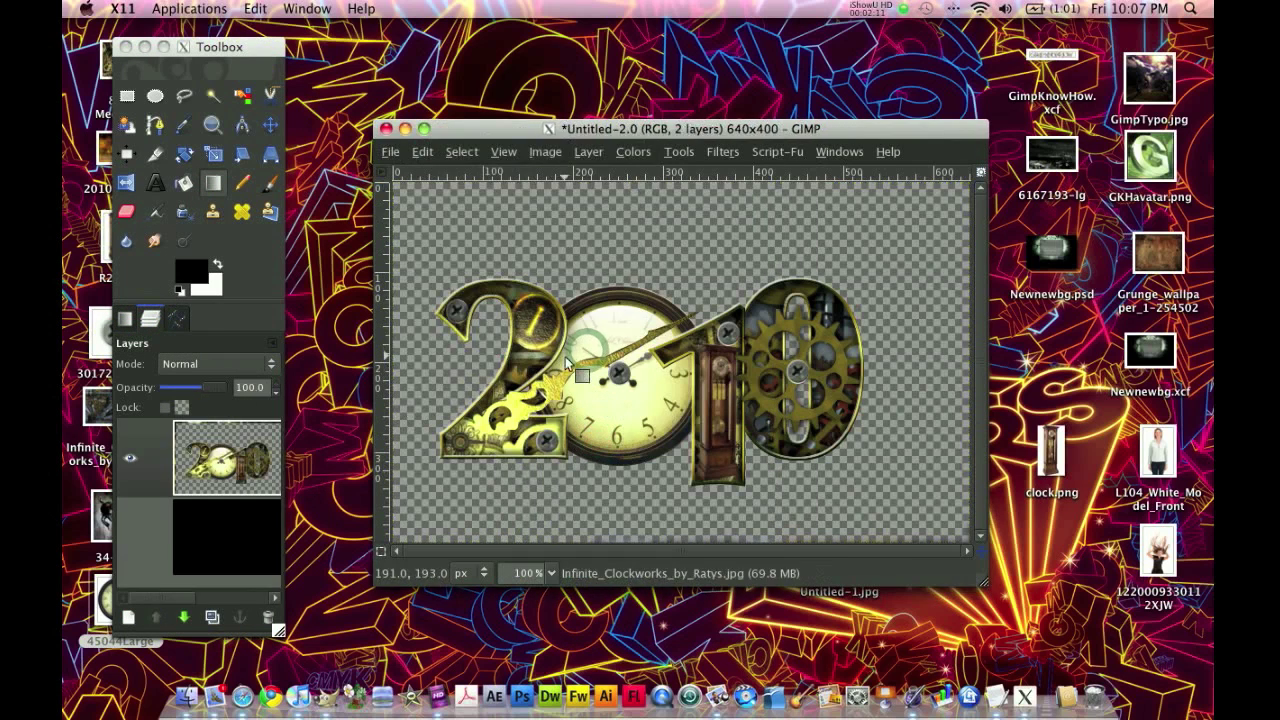
{"action": "left_click", "coordinate": [131, 538]}
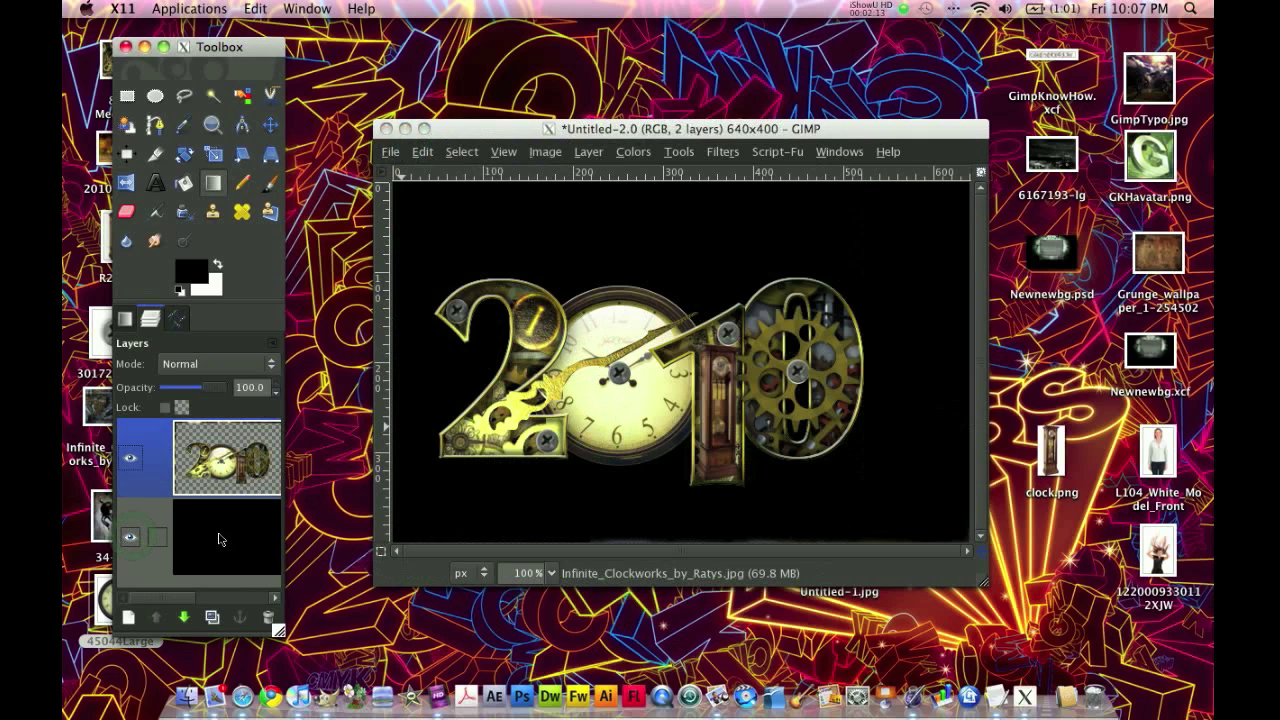
Choose the Metallic Something gradient for the Blend tool and enlarge the image window to leave room around the canvas
{"action": "left_click", "coordinate": [126, 319]}
{"action": "left_click", "coordinate": [182, 410]}
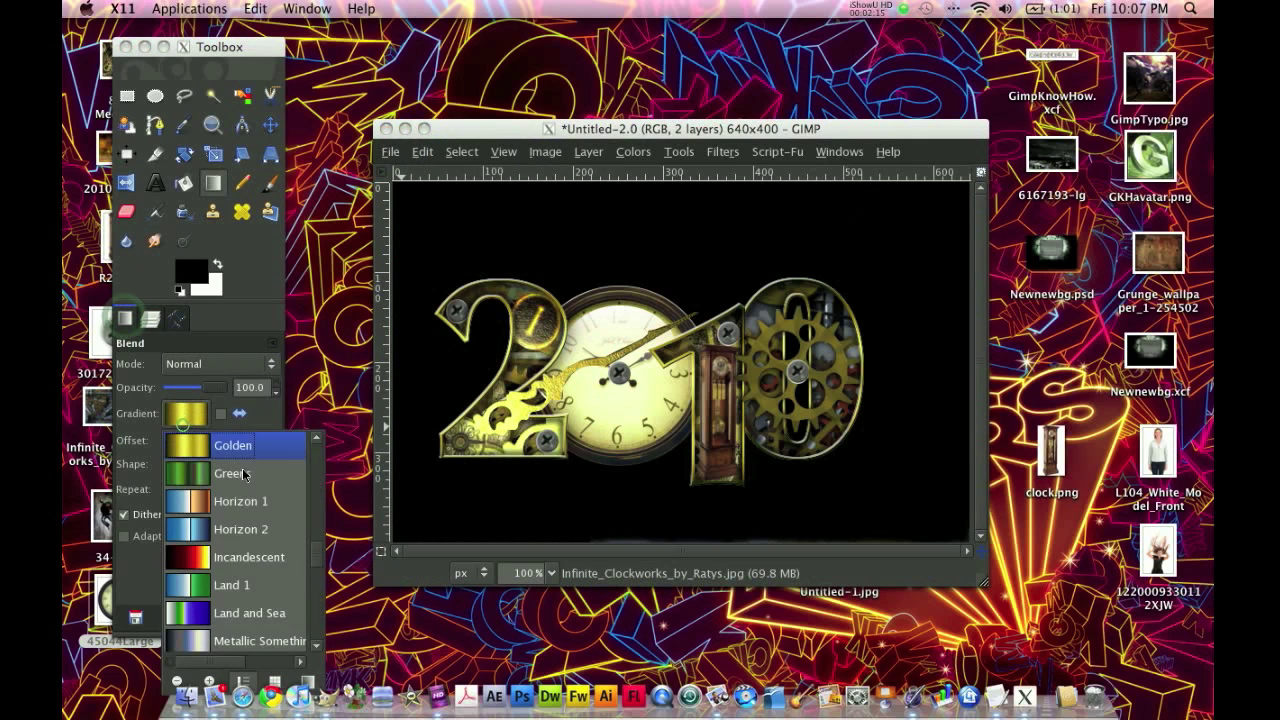
{"action": "left_click", "coordinate": [241, 641]}
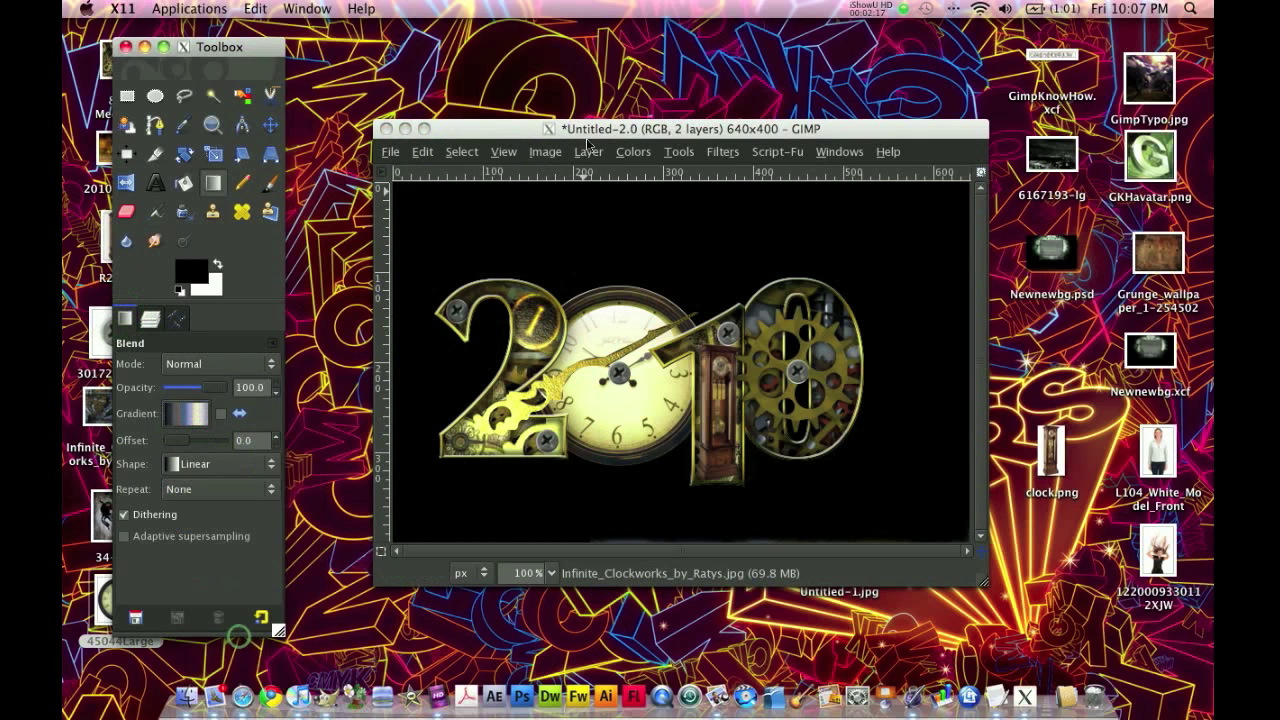
{"action": "left_click_drag", "start_coordinate": [983, 581], "coordinate": [1020, 700]}
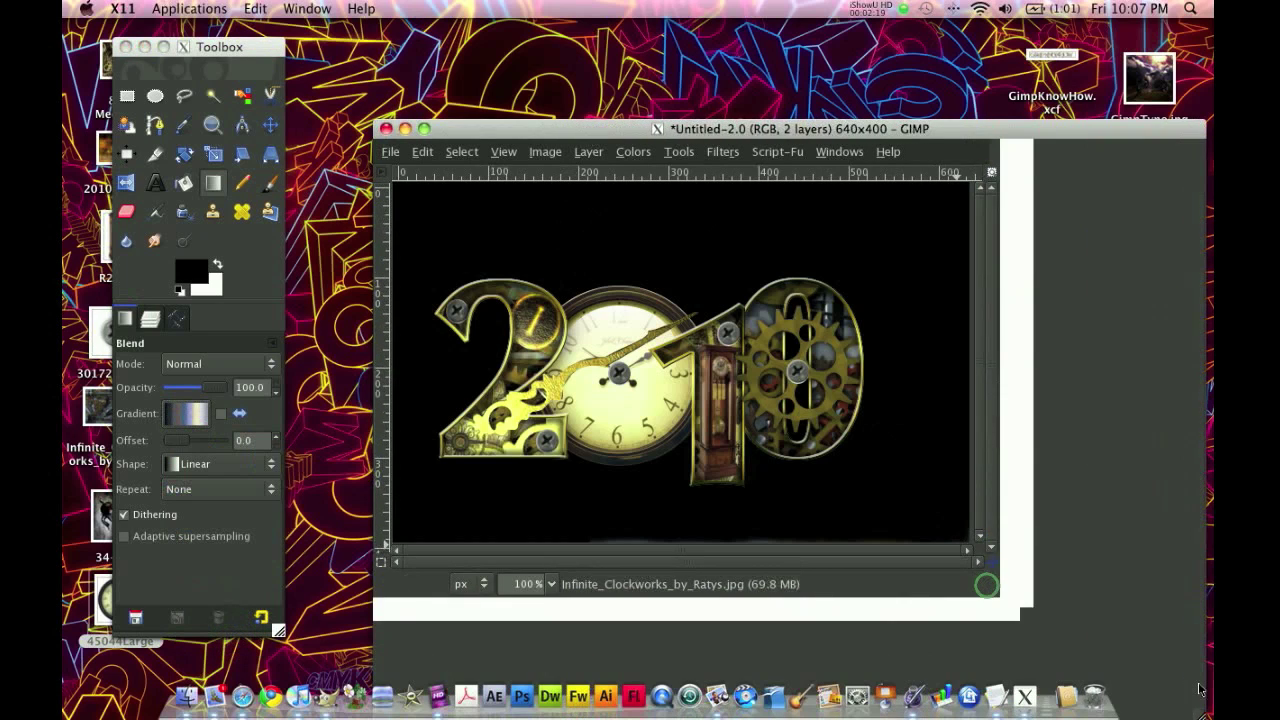
Try a vertical gradient blend over the merged digits layer, and undo it
{"action": "left_click_drag", "start_coordinate": [669, 128], "coordinate": [682, 541]}
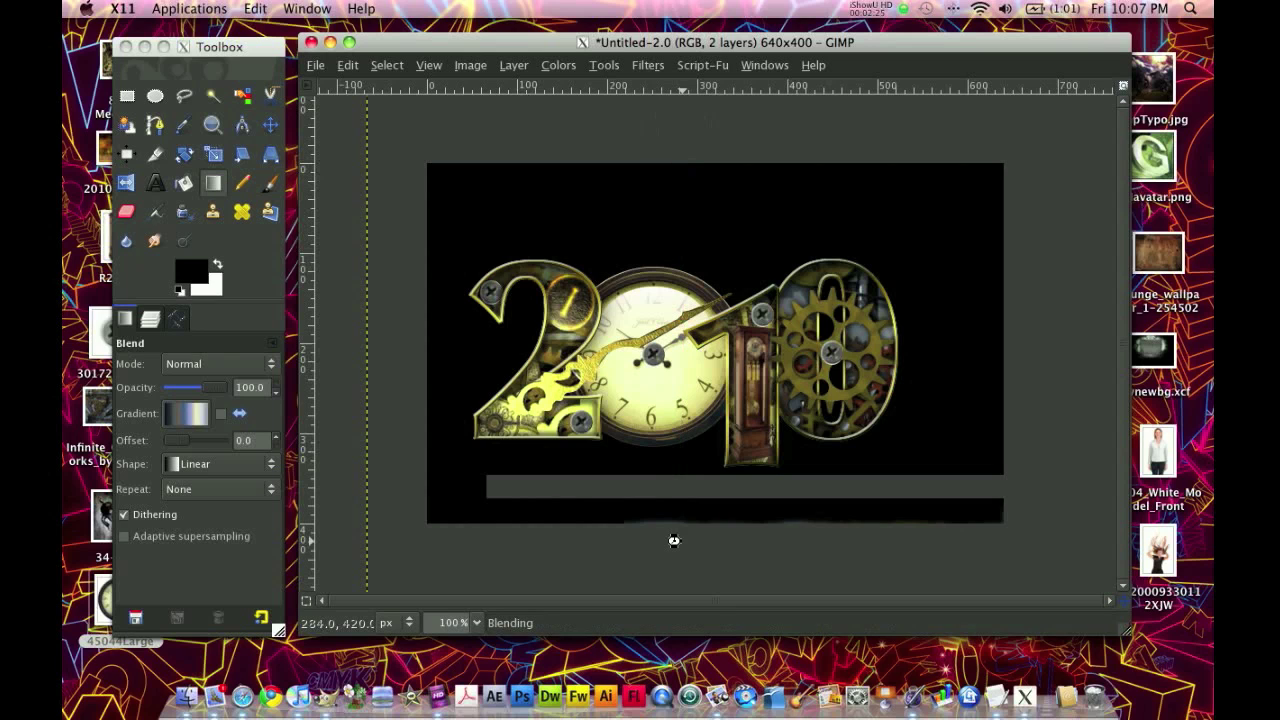
{"action": "left_click", "coordinate": [150, 318]}
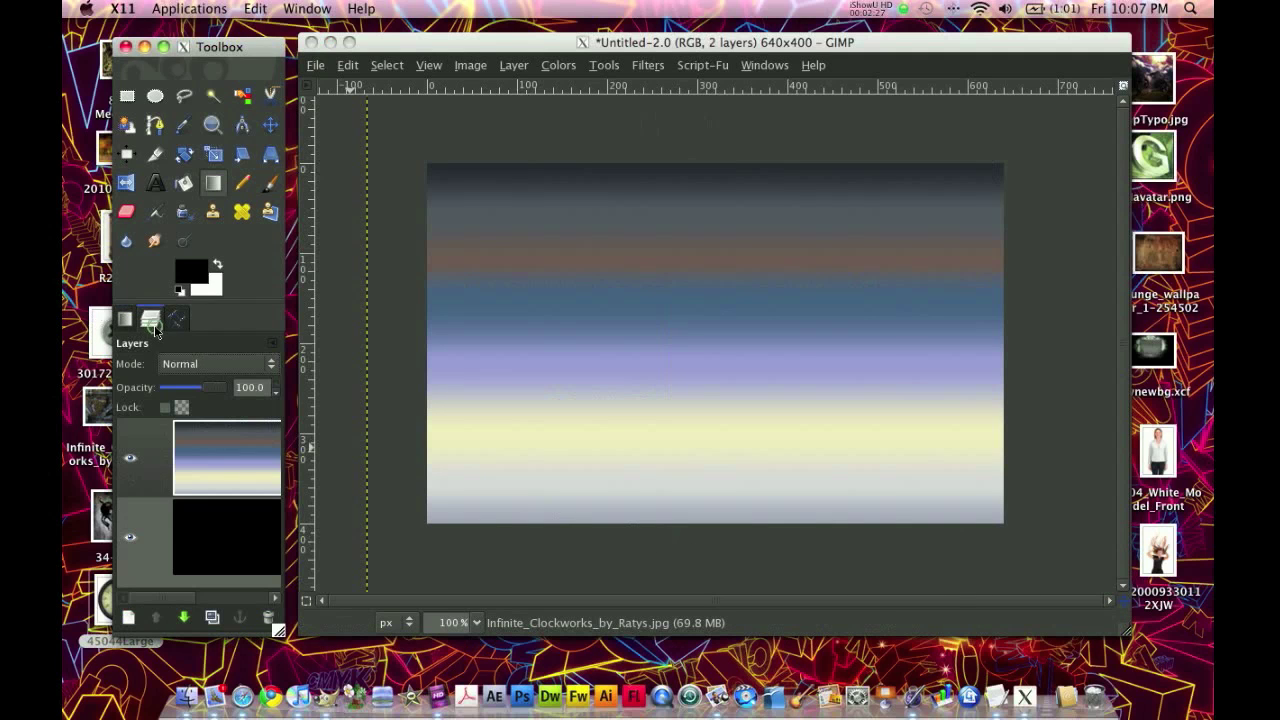
{"action": "key", "text": "ctrl+z"}
Fill the background layer with a vertical gradient running from above the canvas to below it
{"action": "left_click", "coordinate": [255, 568]}
{"action": "left_click_drag", "start_coordinate": [705, 100], "coordinate": [700, 583]}
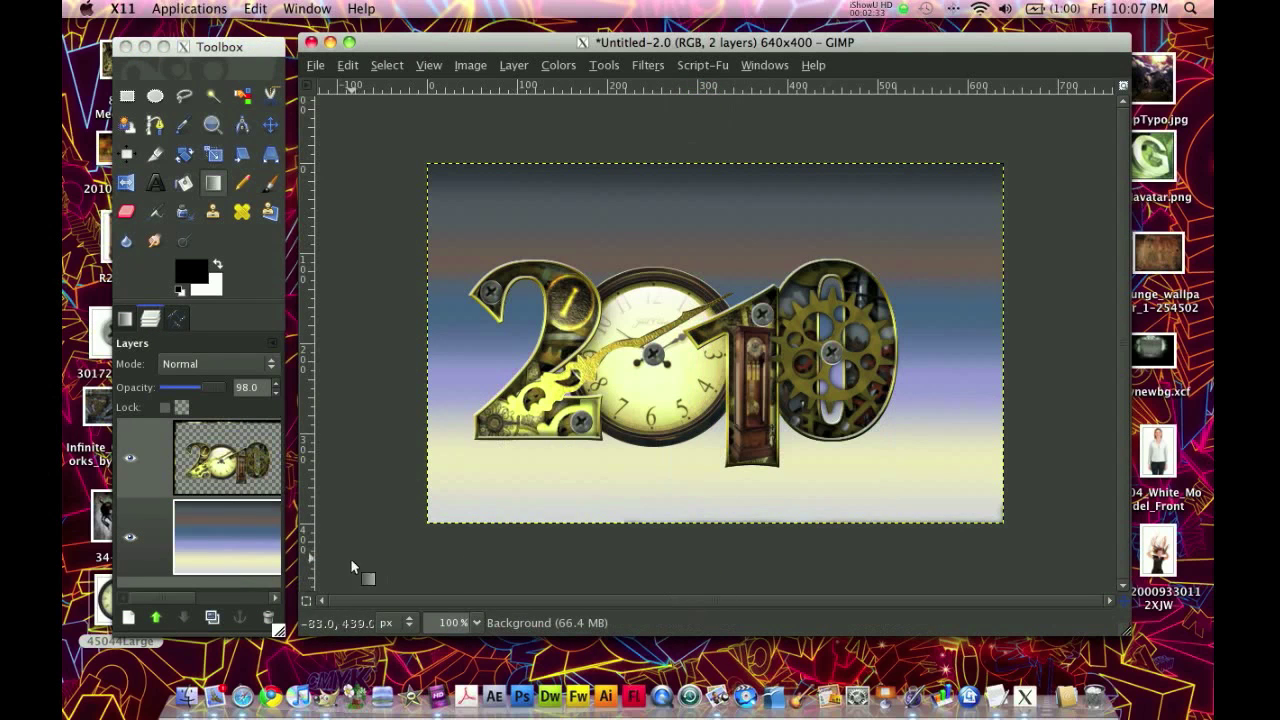
{"action": "left_click", "coordinate": [145, 537]}
Duplicate the merged digits layer, select the lower copy's opaque area from its alpha, and fill it with black
{"action": "left_click", "coordinate": [145, 458]}
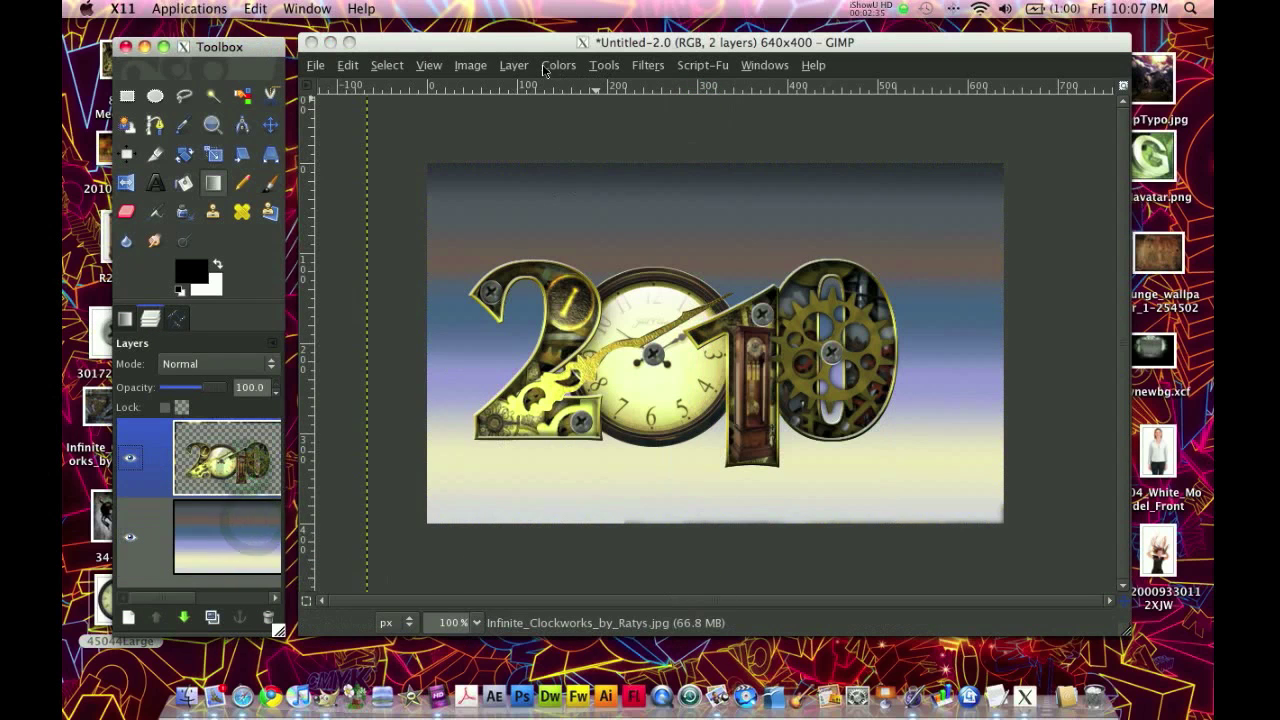
{"action": "left_click", "coordinate": [213, 614]}
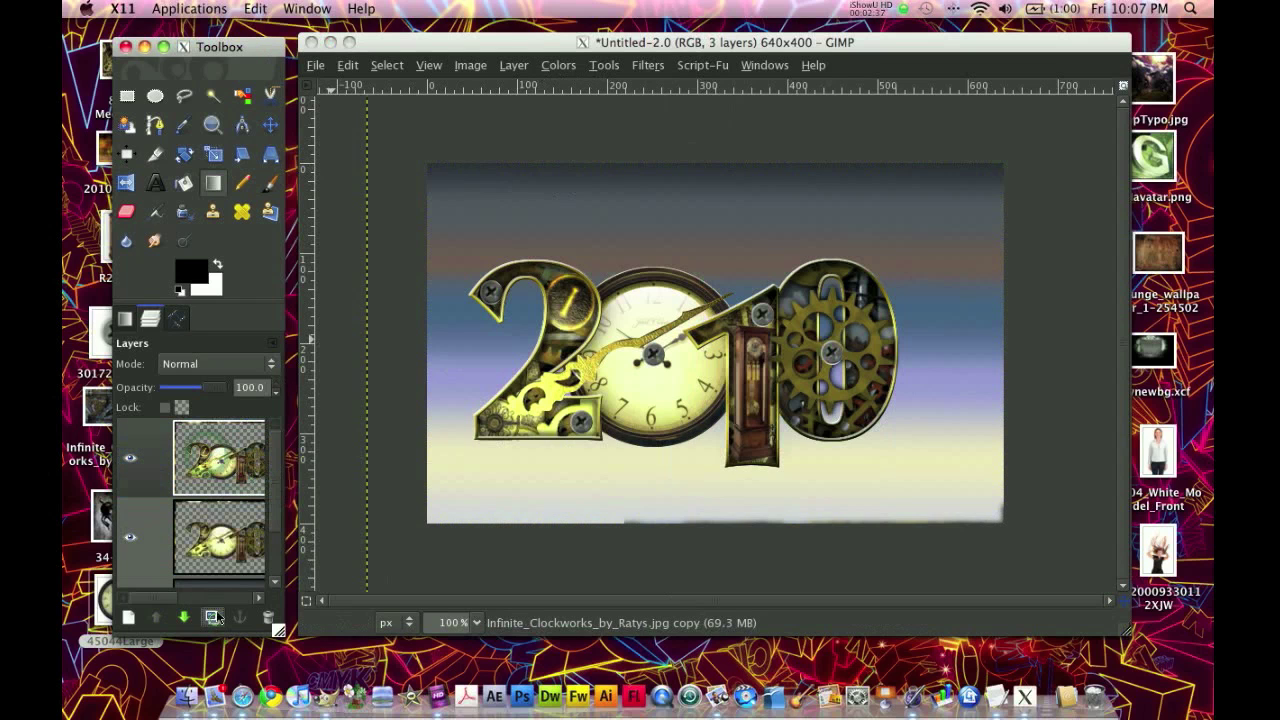
{"action": "right_click", "coordinate": [232, 555]}
{"action": "left_click", "coordinate": [288, 496]}
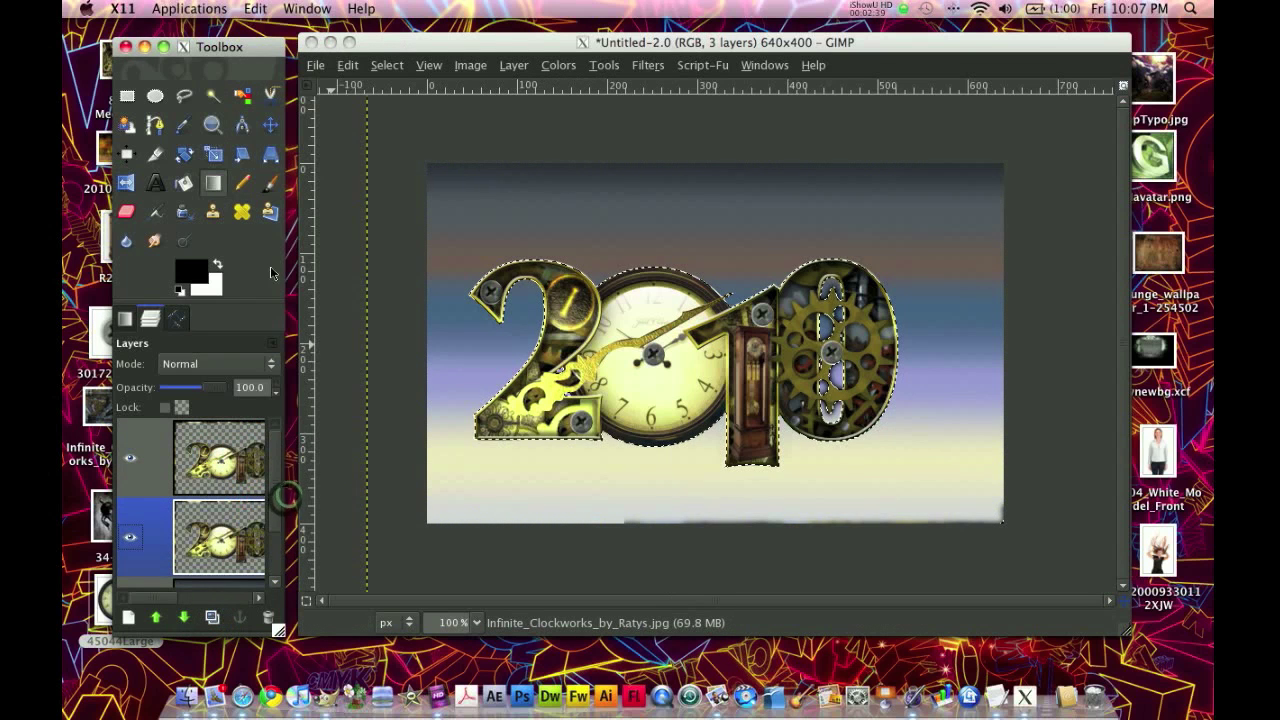
{"action": "key", "text": "shift+b"}
{"action": "left_click", "coordinate": [541, 362]}
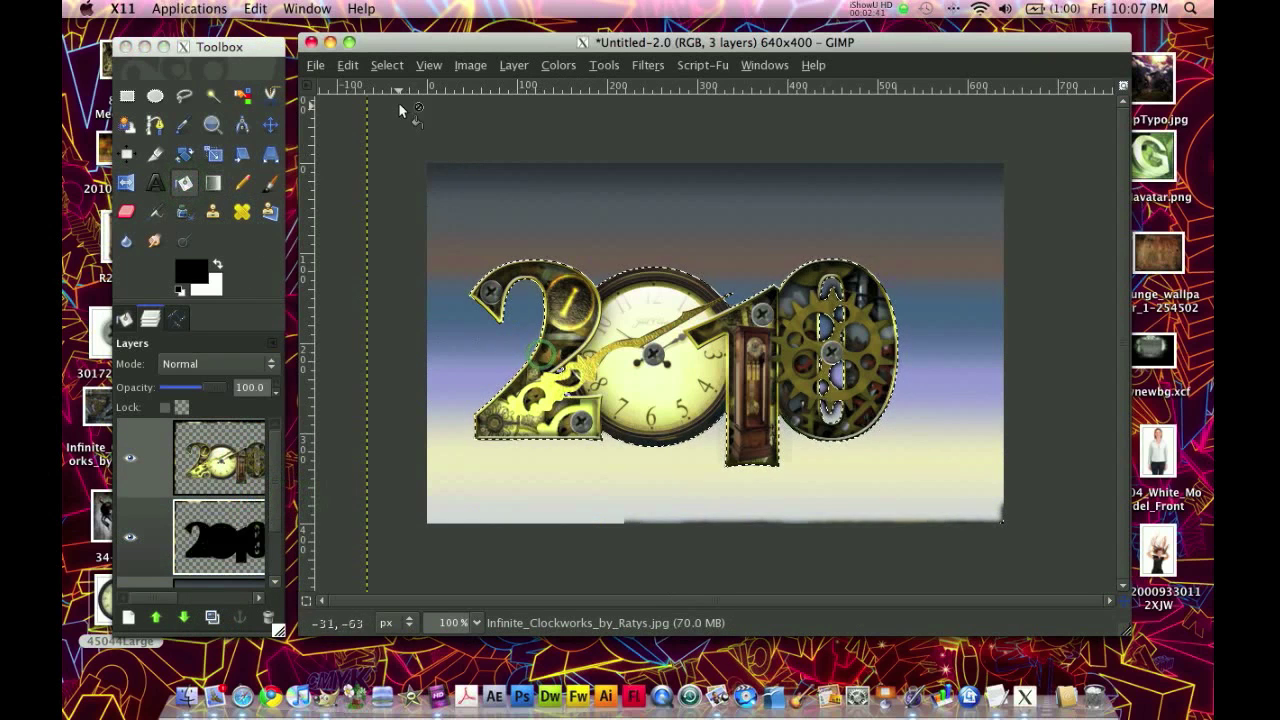
Deselect everything and apply a Gaussian Blur with a 10 px radius to the black digits layer
{"action": "left_click", "coordinate": [387, 65]}
{"action": "left_click", "coordinate": [406, 114]}
{"action": "left_click", "coordinate": [647, 65]}
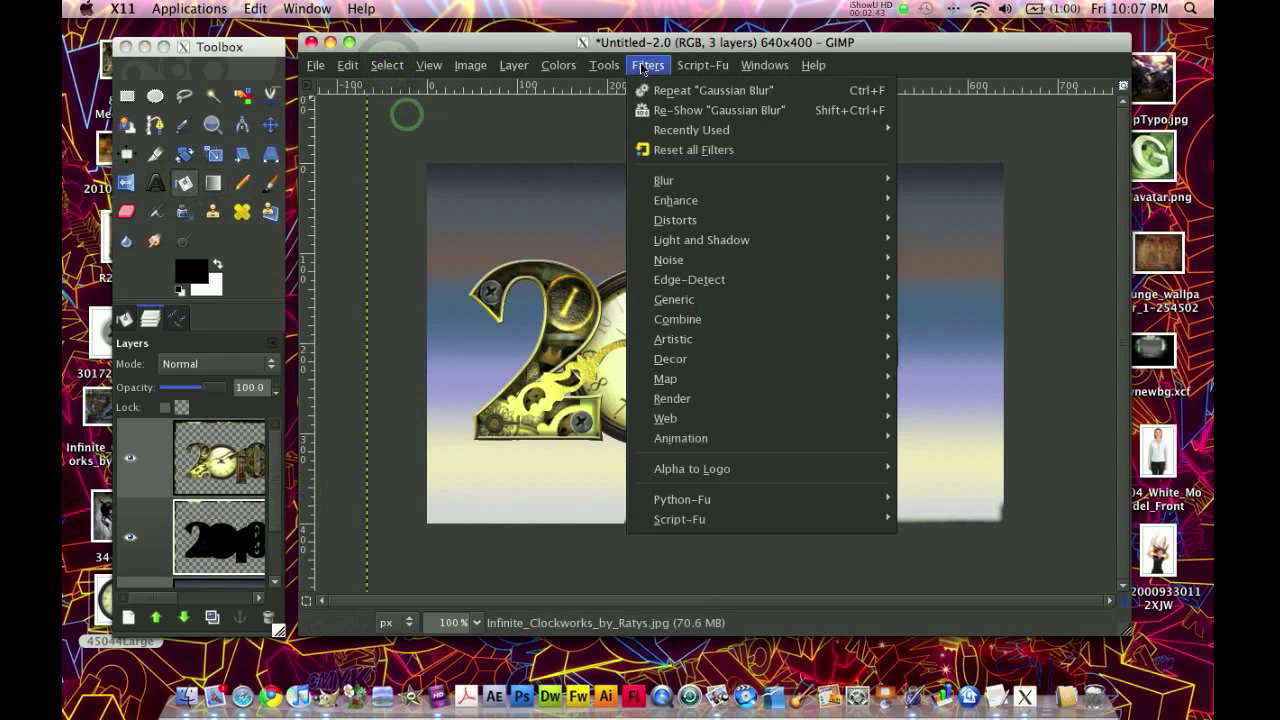
{"action": "mouse_move", "coordinate": [686, 178]}
{"action": "left_click", "coordinate": [905, 223]}
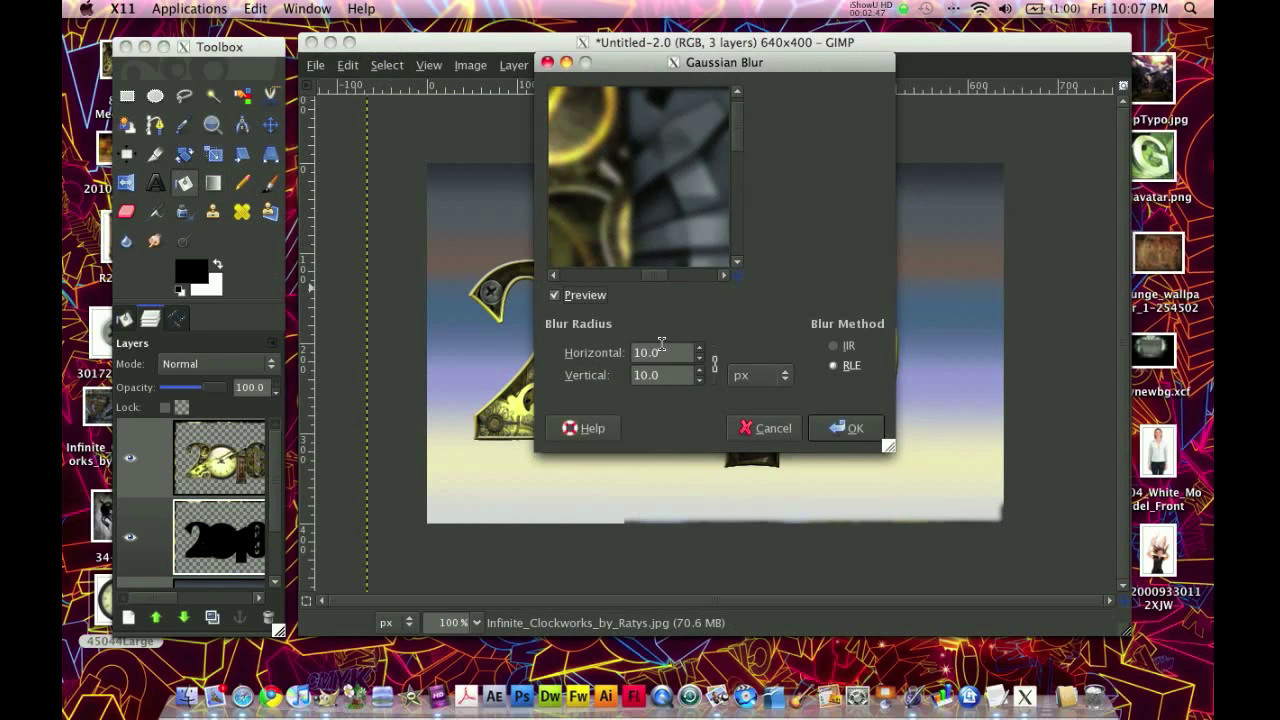
{"action": "left_click", "coordinate": [846, 427]}
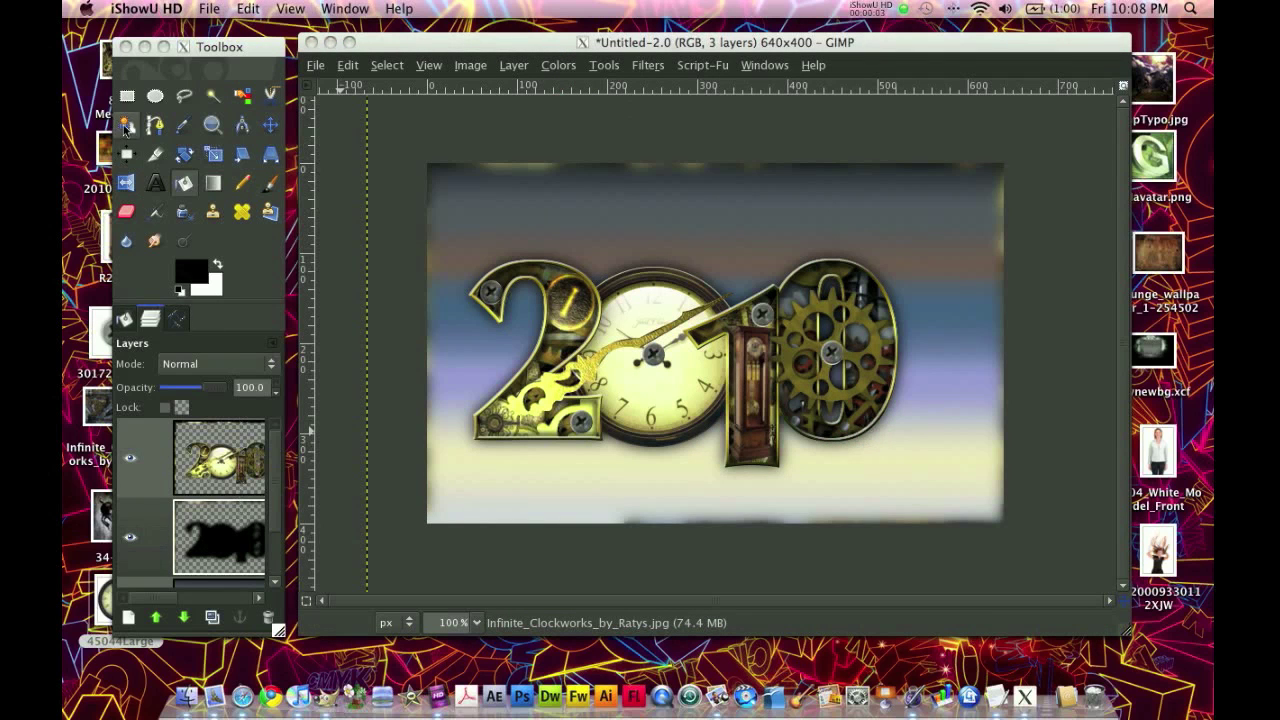
Cut everything outside a rectangle drawn around the digits from the blurred shadow layer, and remove the selection
{"action": "left_click", "coordinate": [127, 95]}
{"action": "left_click_drag", "start_coordinate": [461, 224], "coordinate": [920, 493]}
{"action": "left_click_drag", "start_coordinate": [501, 355], "coordinate": [494, 355]}
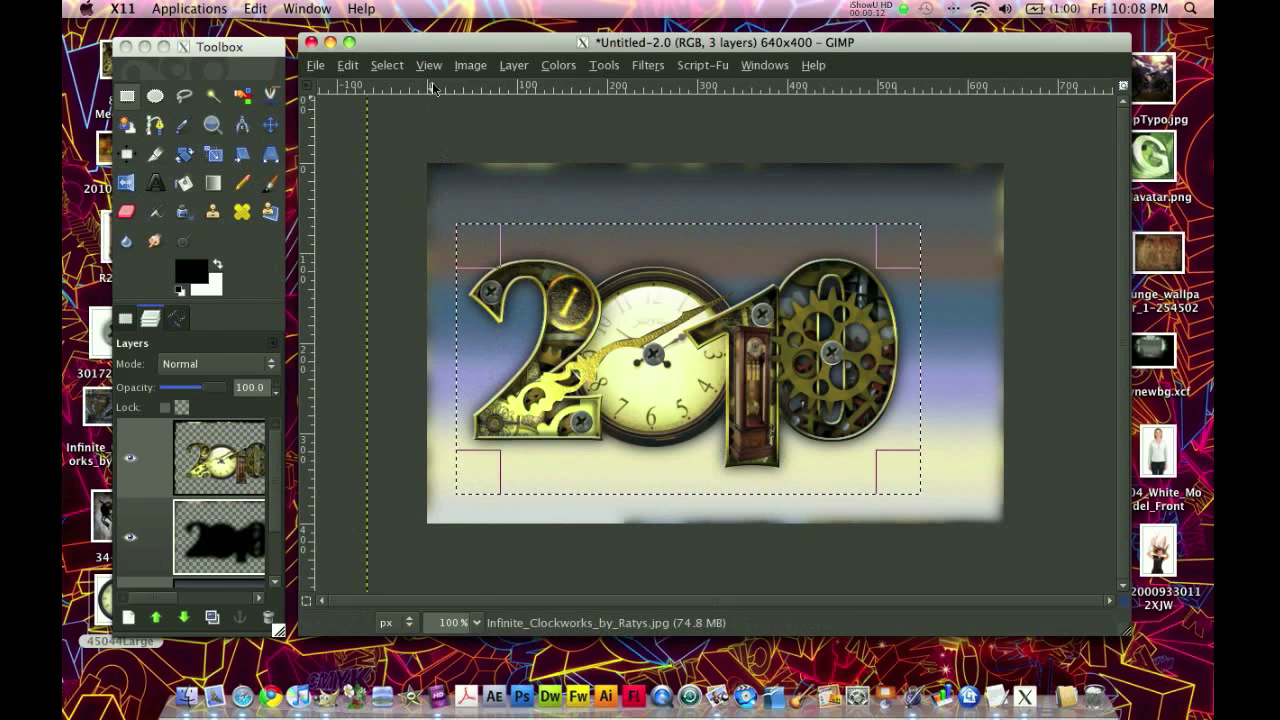
{"action": "left_click", "coordinate": [387, 65]}
{"action": "left_click", "coordinate": [398, 127]}
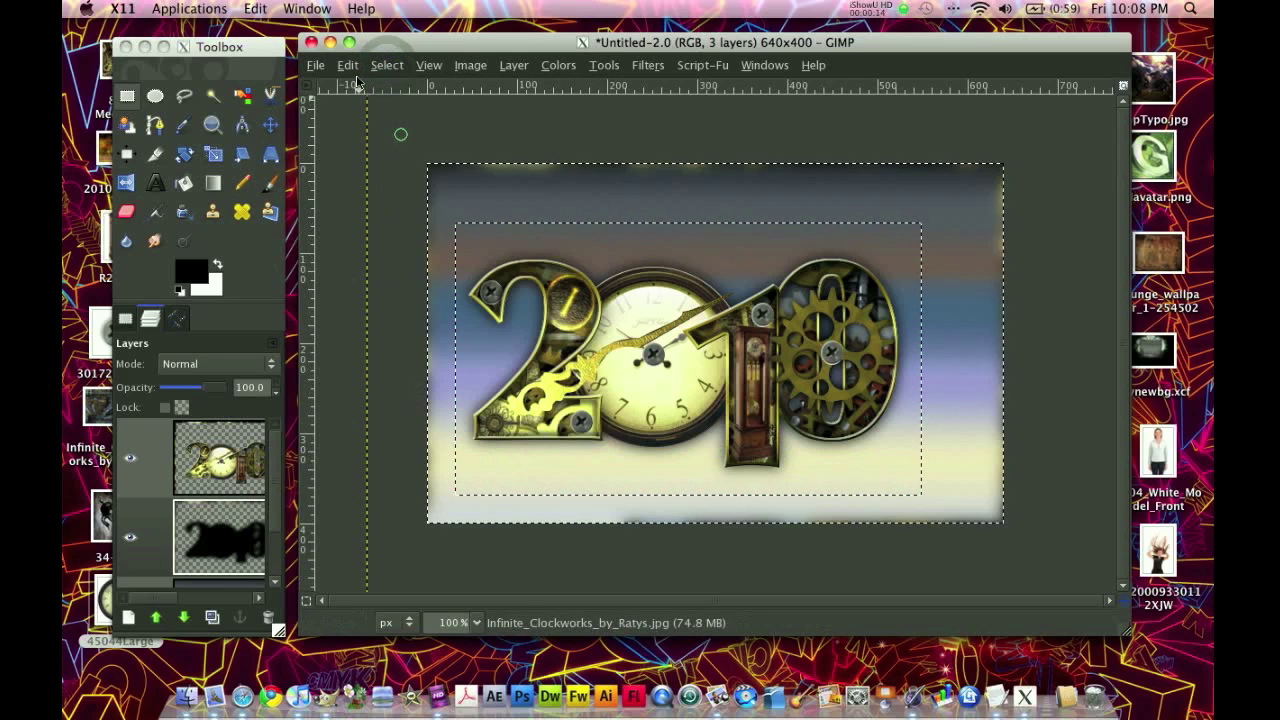
{"action": "left_click", "coordinate": [348, 65]}
{"action": "left_click", "coordinate": [366, 179]}
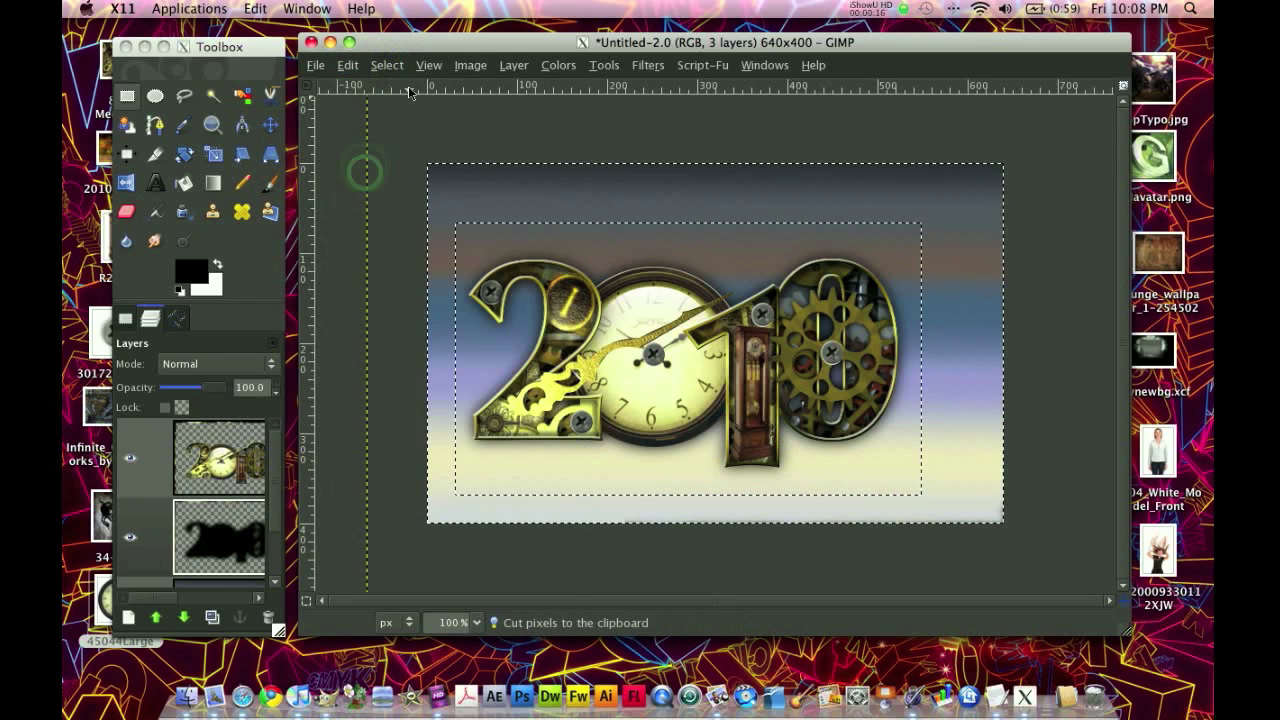
{"action": "left_click", "coordinate": [390, 66]}
{"action": "left_click", "coordinate": [400, 110]}
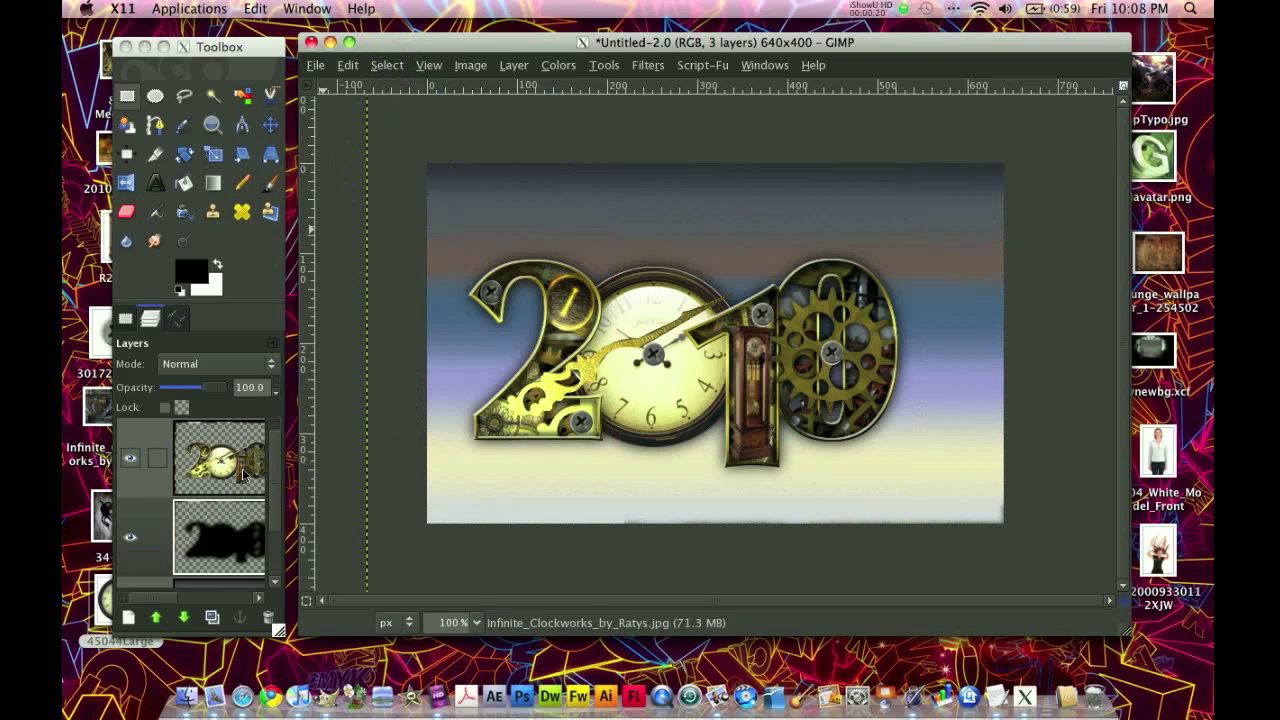
Create a new layer from everything visible in the image
{"action": "left_click", "coordinate": [520, 65]}
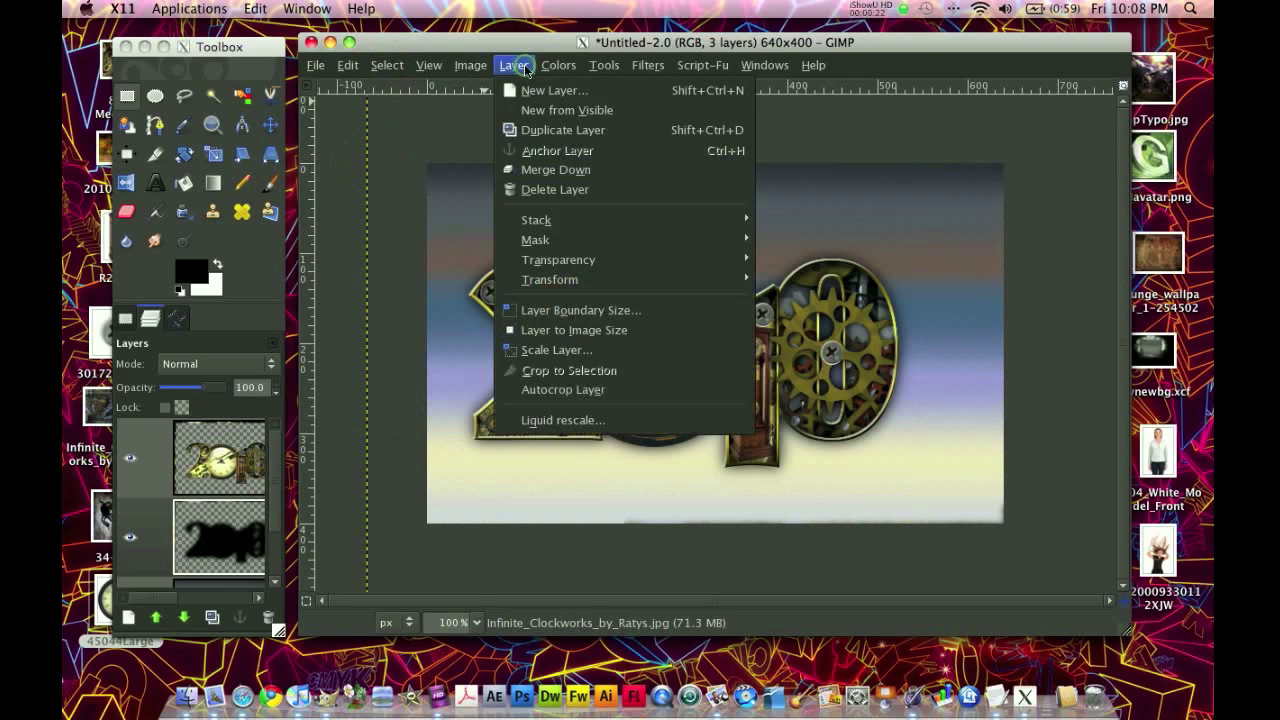
{"action": "left_click", "coordinate": [543, 113]}
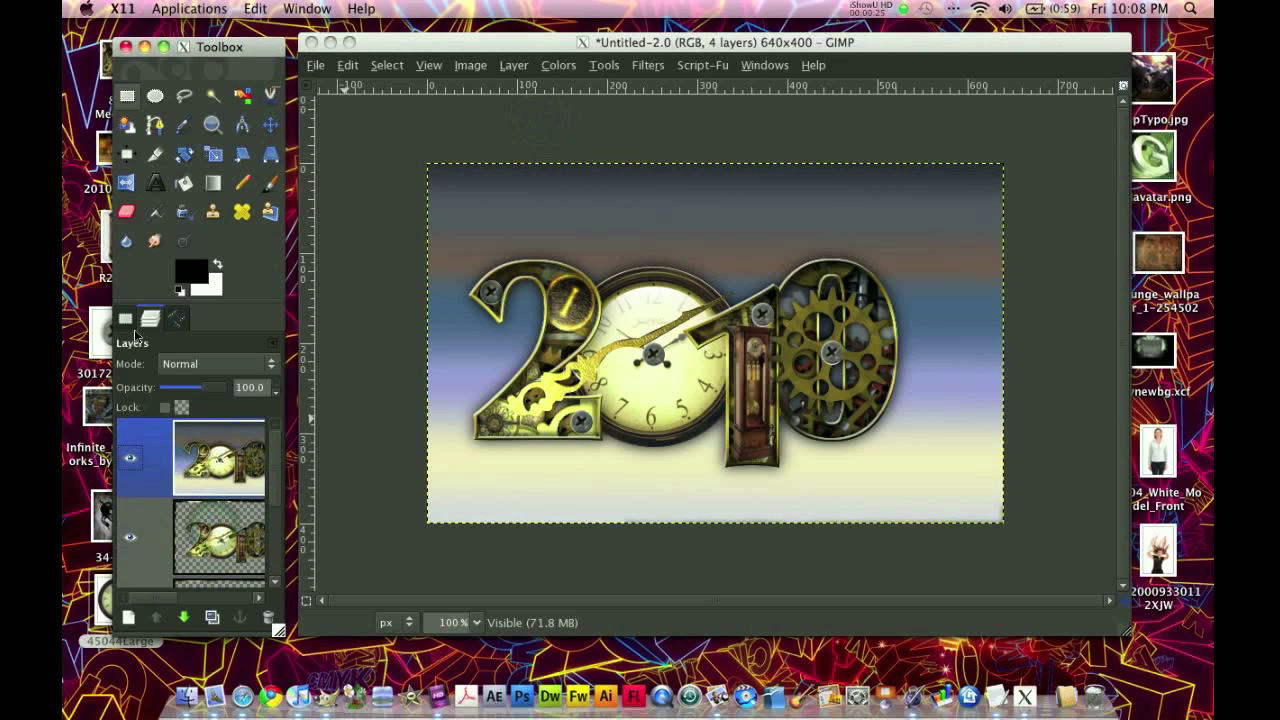
Choose a metallic gold gradient for the Blend tool
{"action": "left_click", "coordinate": [125, 318]}
{"action": "left_click", "coordinate": [213, 183]}
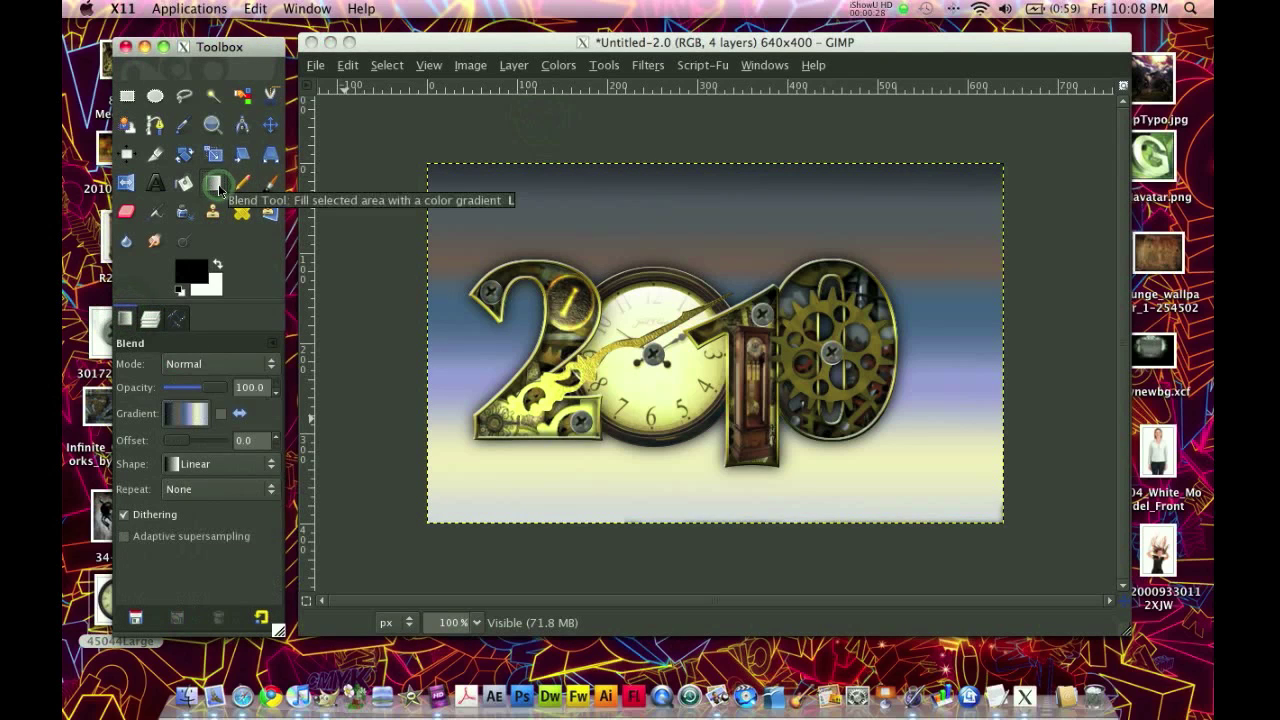
{"action": "left_click", "coordinate": [187, 411]}
{"action": "scroll", "coordinate": [234, 469], "scroll_direction": "down", "scroll_amount": 5}
{"action": "scroll", "coordinate": [234, 469], "scroll_direction": "down", "scroll_amount": 10}
{"action": "scroll", "coordinate": [234, 470], "scroll_direction": "up", "scroll_amount": 15}
{"action": "scroll", "coordinate": [234, 470], "scroll_direction": "up", "scroll_amount": 2}
{"action": "left_click", "coordinate": [215, 486]}
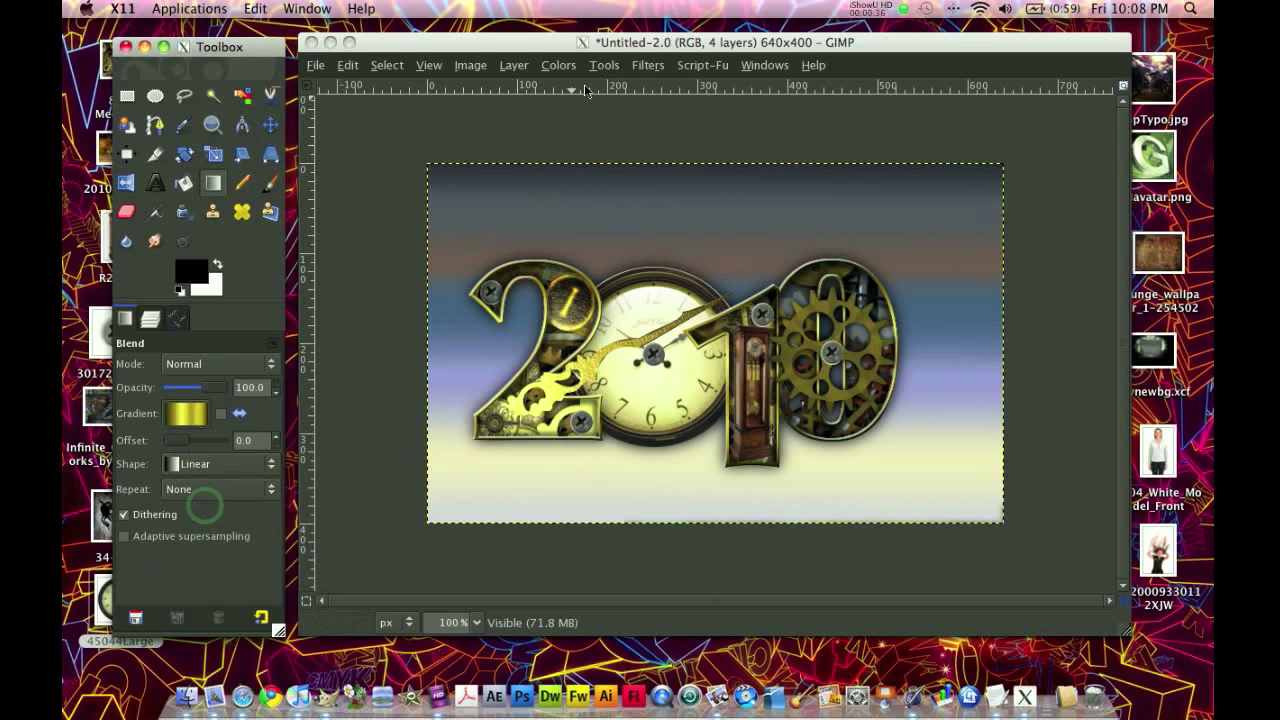
Apply Gradient Map to the layer created from the visible image, recolouring it with the gold gradient
{"action": "left_click", "coordinate": [558, 64]}
{"action": "mouse_move", "coordinate": [600, 400]}
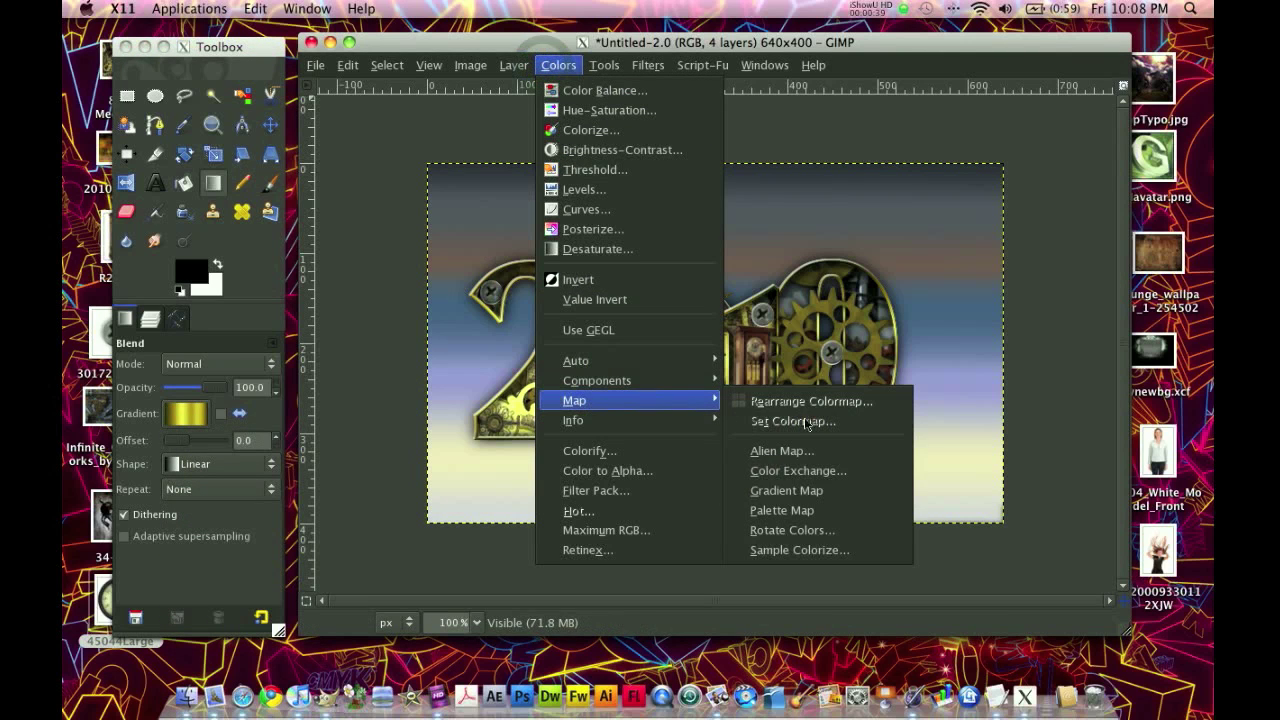
{"action": "left_click", "coordinate": [805, 490]}
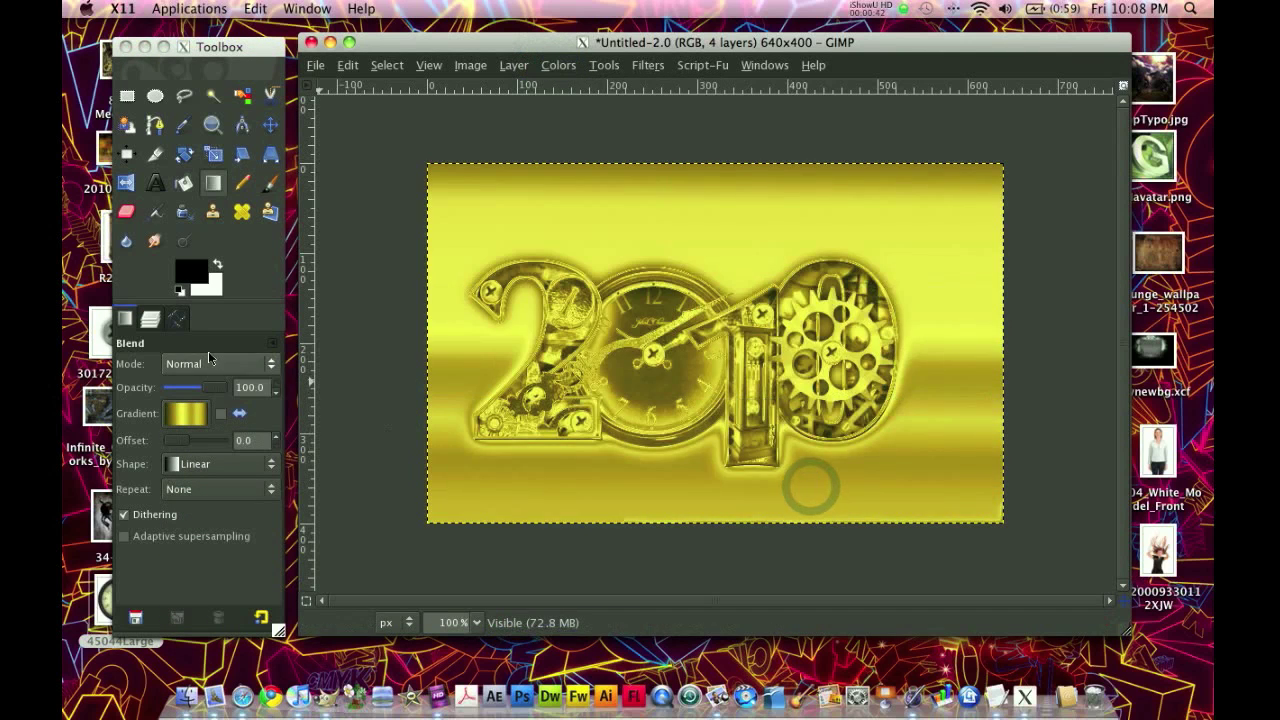
Set the gold-mapped layer's blend mode to Overlay and lower its opacity to about 65
{"action": "left_click", "coordinate": [150, 318]}
{"action": "left_click", "coordinate": [213, 365]}
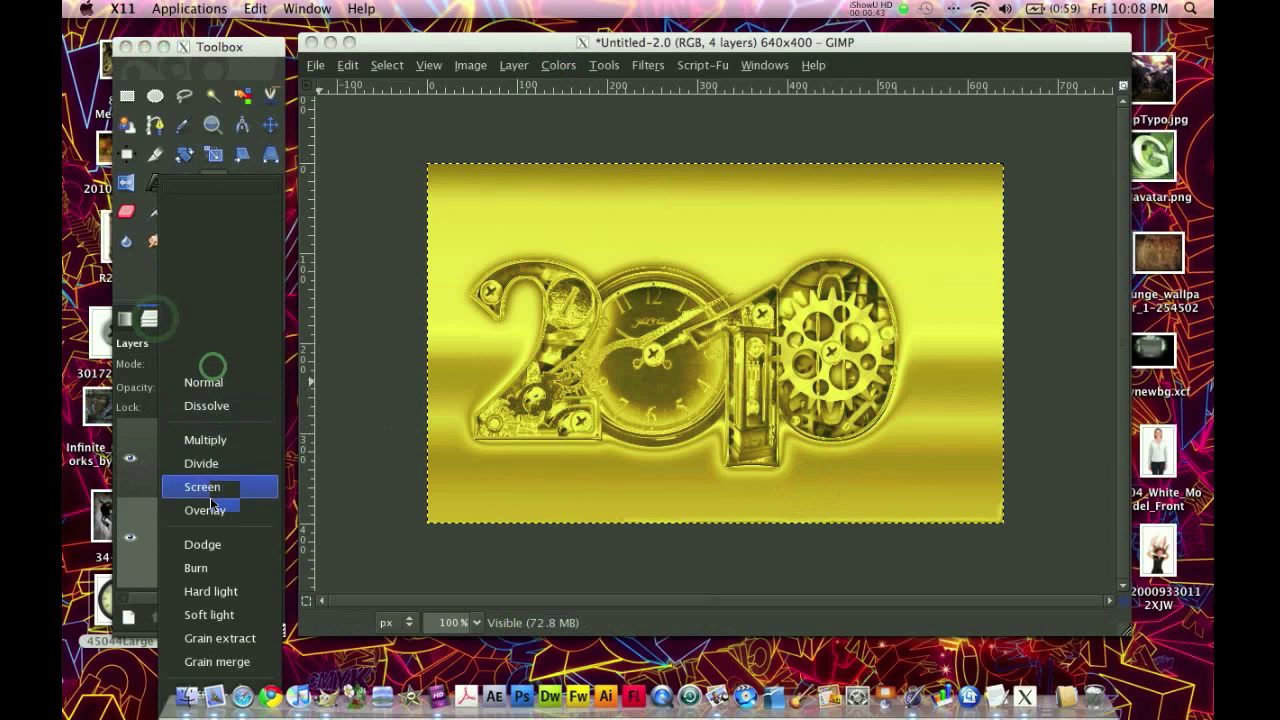
{"action": "left_click", "coordinate": [205, 510]}
{"action": "left_click_drag", "start_coordinate": [216, 388], "coordinate": [203, 395]}
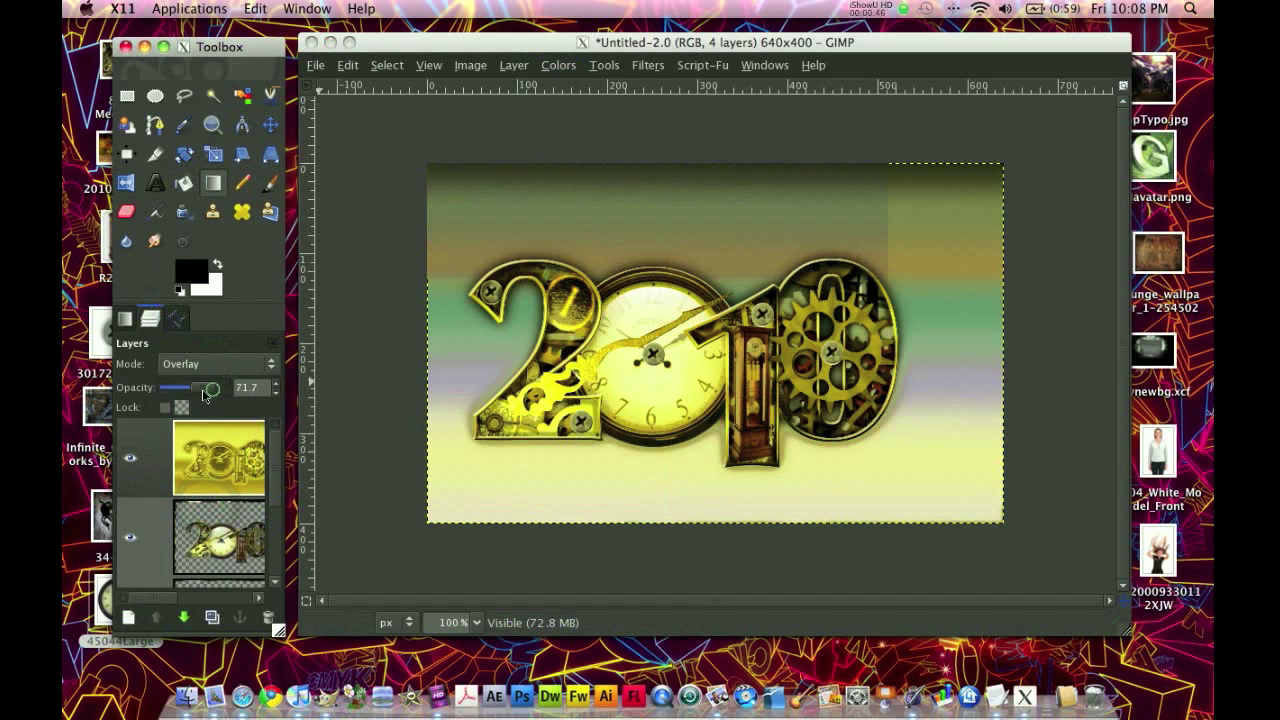
Reduce the saturation of the merged digits layer with Hue-Saturation
{"action": "left_click", "coordinate": [254, 515]}
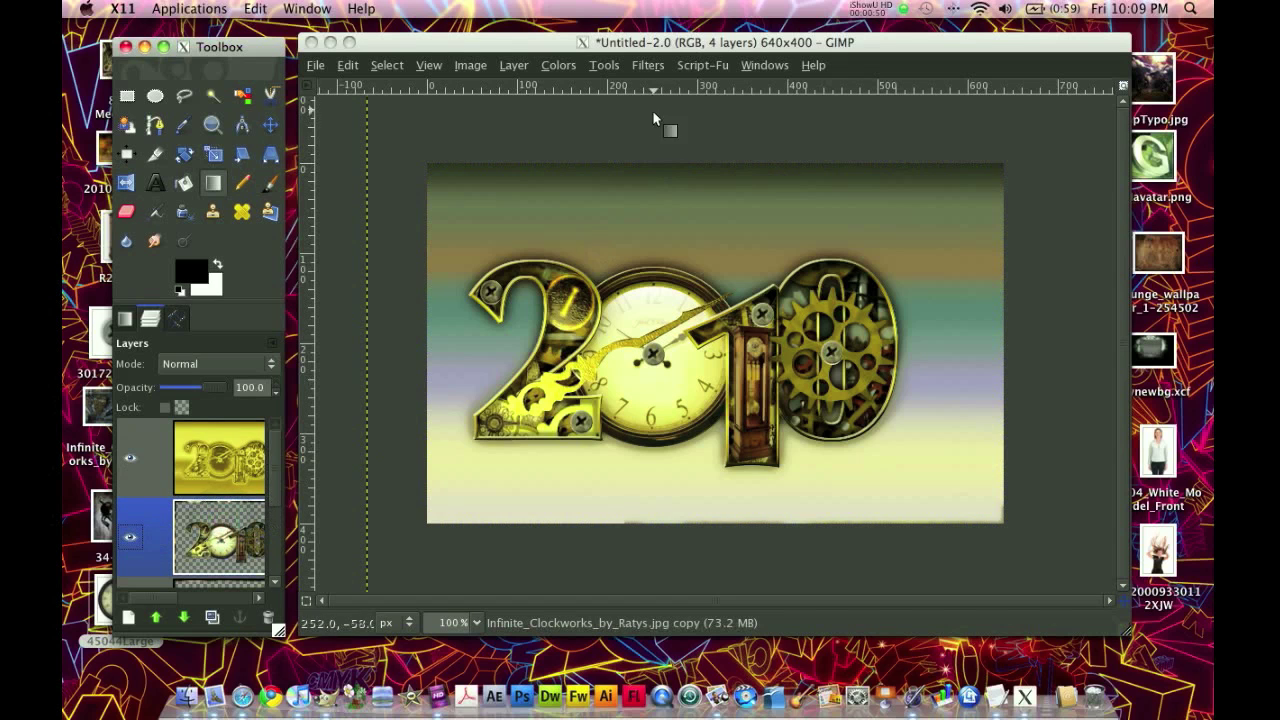
{"action": "left_click", "coordinate": [548, 65]}
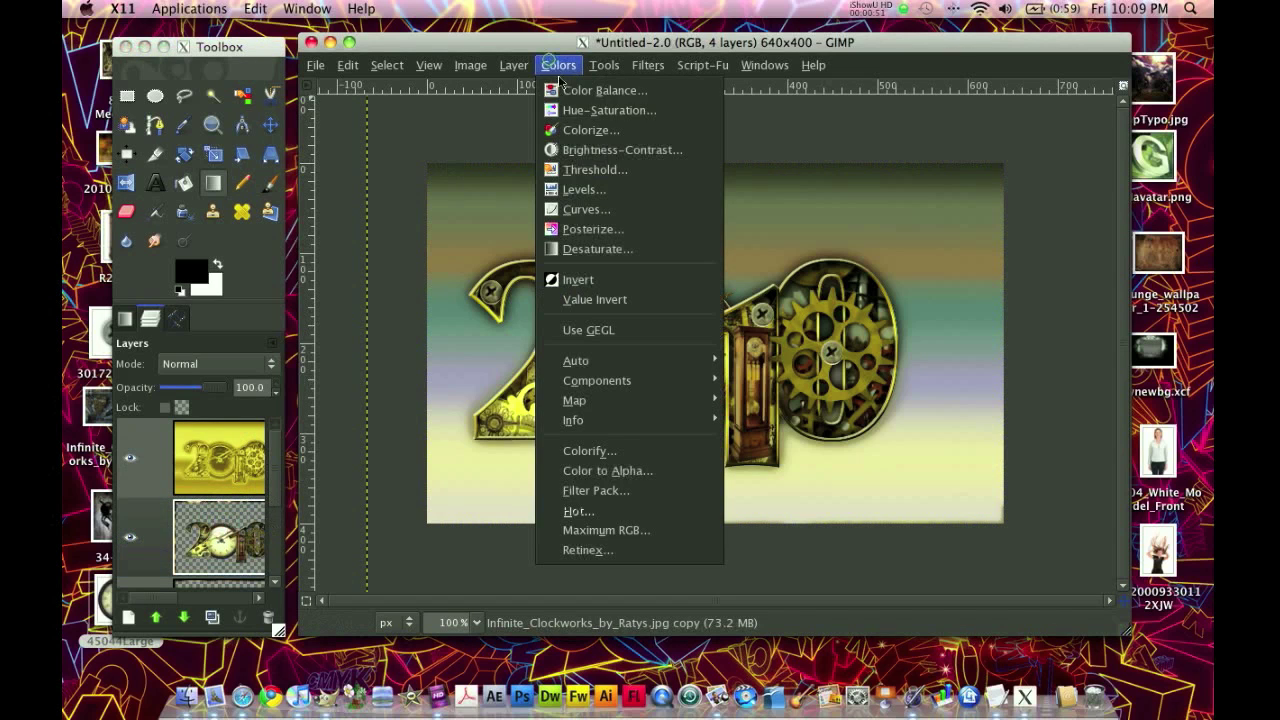
{"action": "left_click", "coordinate": [580, 108]}
{"action": "left_click_drag", "start_coordinate": [320, 479], "coordinate": [289, 484]}
{"action": "left_click", "coordinate": [441, 564]}
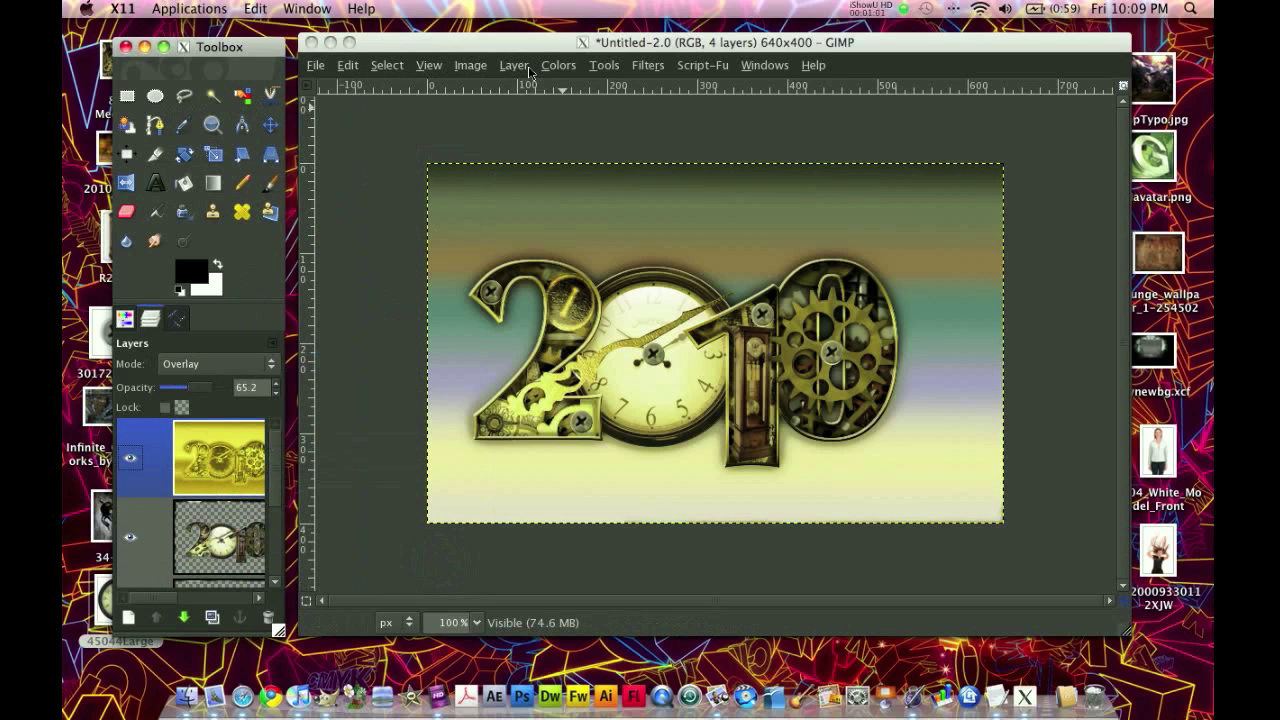
Open Grunge_wallpaper_1-254502.jpg from the Desktop as a new layer above the gold-mapped layer
{"action": "left_click", "coordinate": [315, 65]}
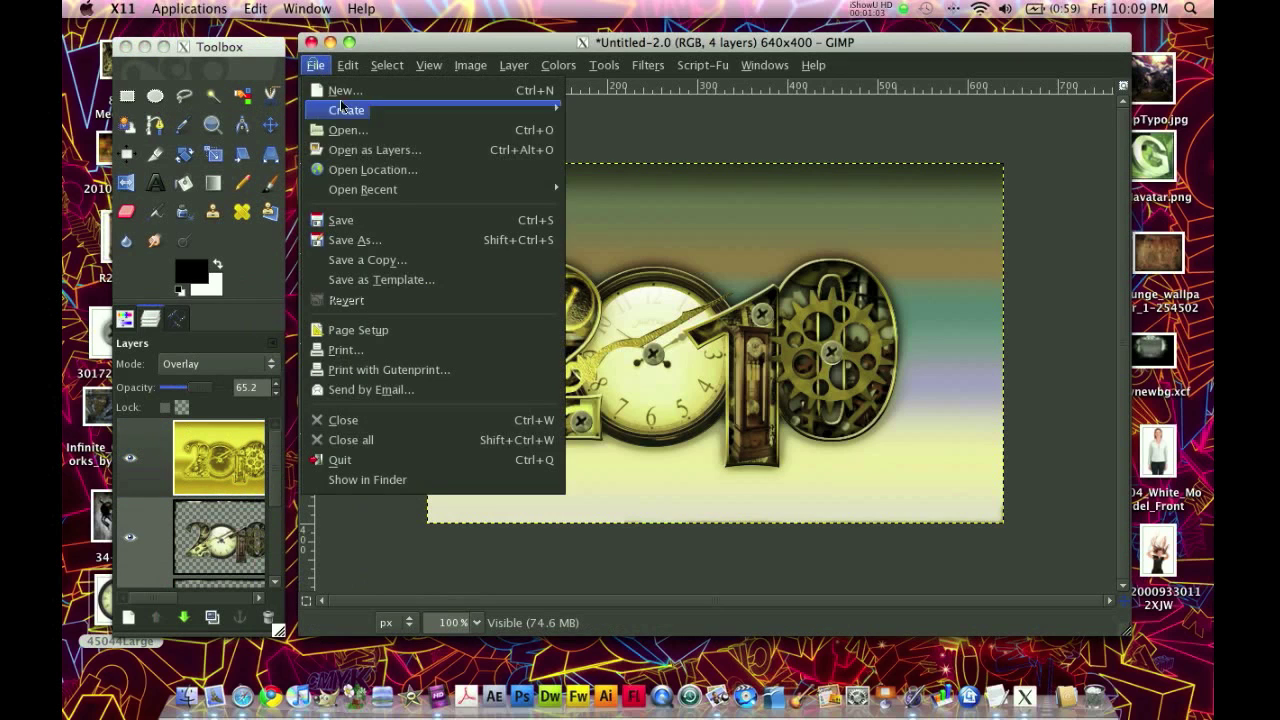
{"action": "left_click", "coordinate": [380, 149]}
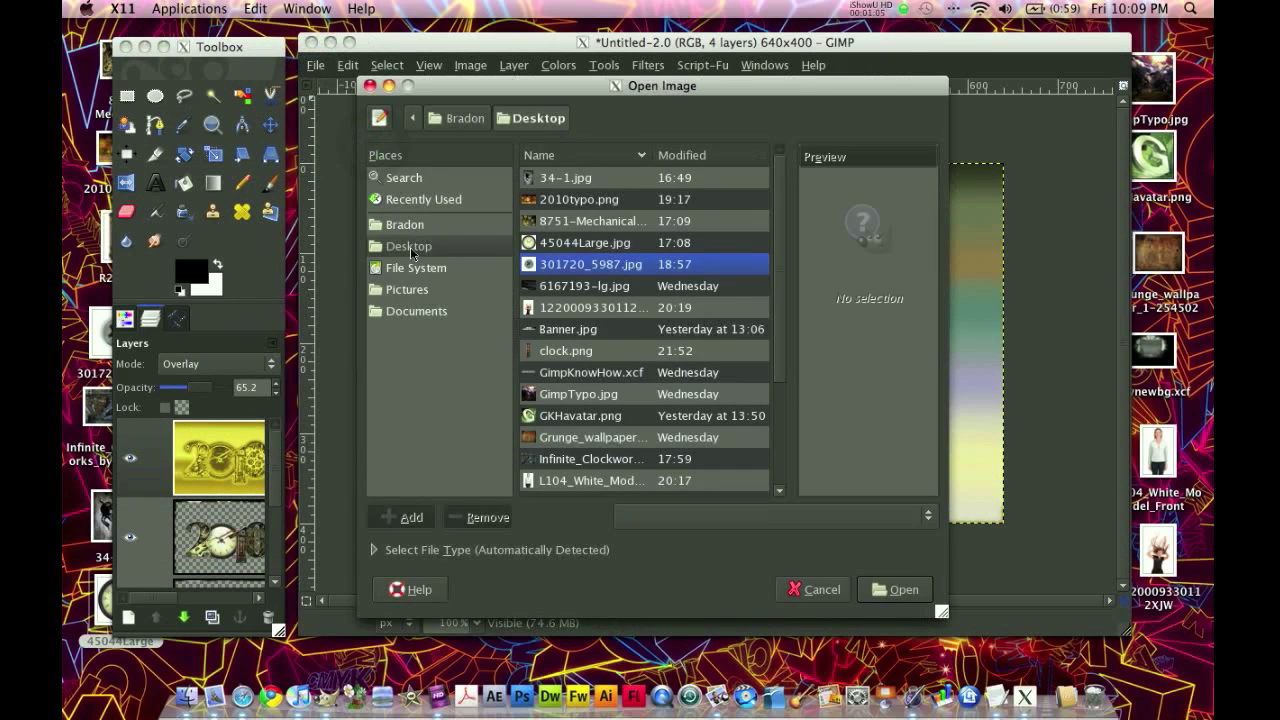
{"action": "left_click", "coordinate": [598, 486]}
{"action": "left_click", "coordinate": [893, 590]}
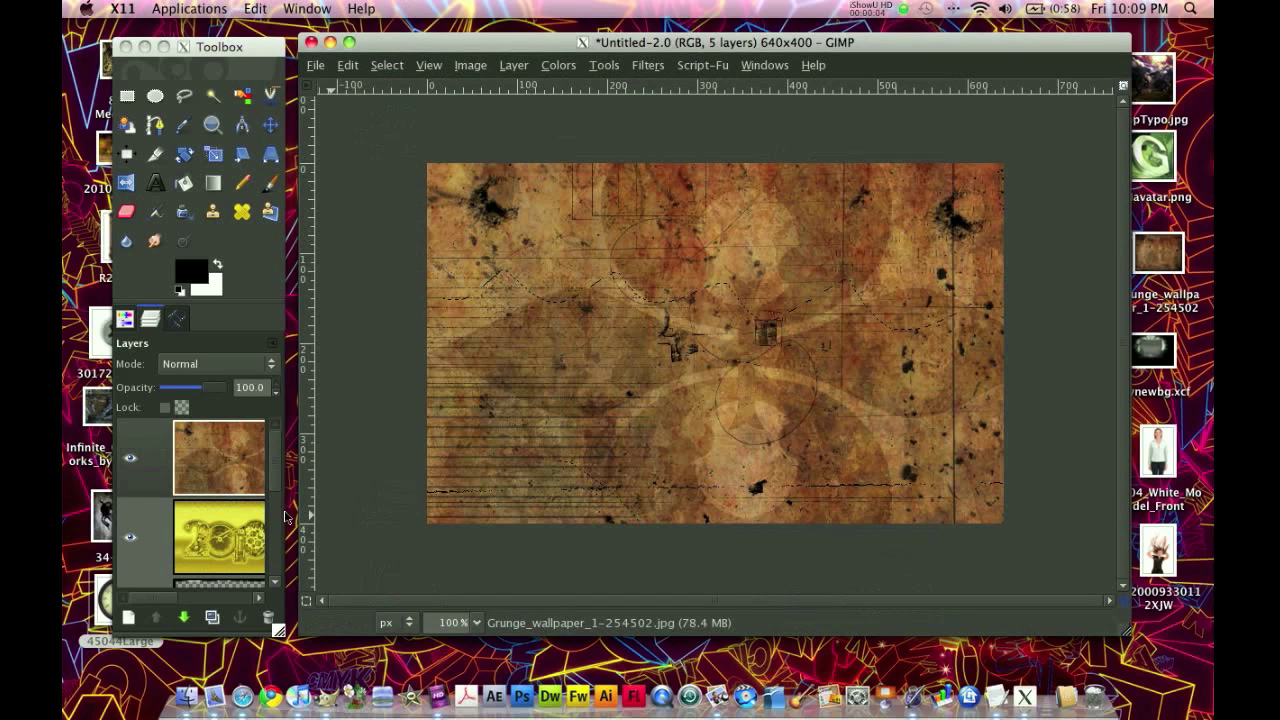
Set the grunge wallpaper layer's blend mode to Overlay and duplicate the layer
{"action": "left_click", "coordinate": [230, 470]}
{"action": "left_click", "coordinate": [234, 368]}
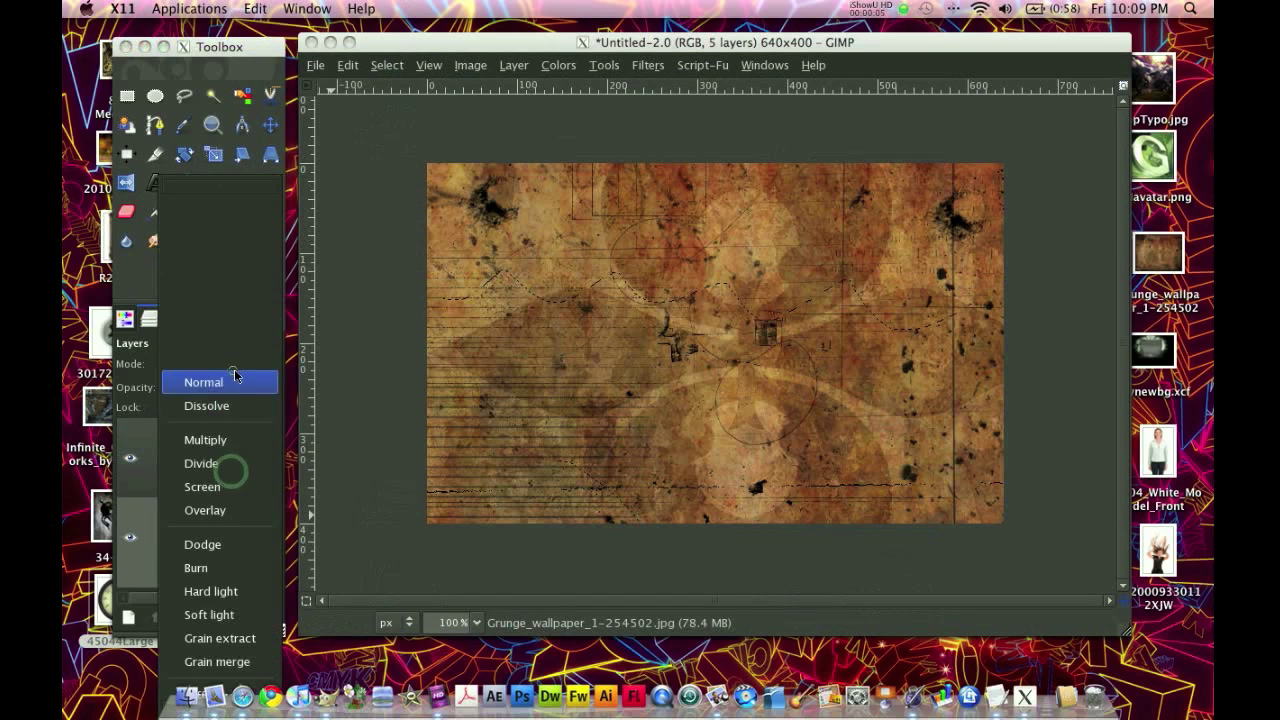
{"action": "left_click", "coordinate": [226, 507]}
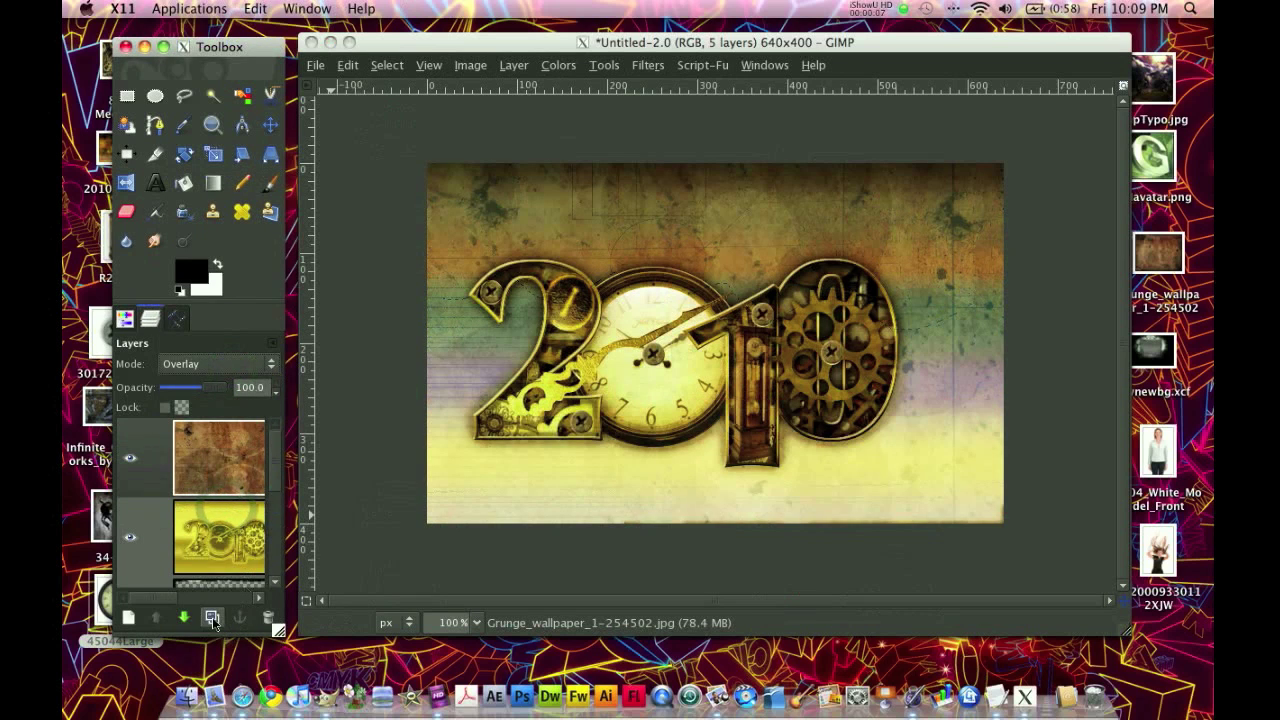
{"action": "left_click", "coordinate": [212, 617]}
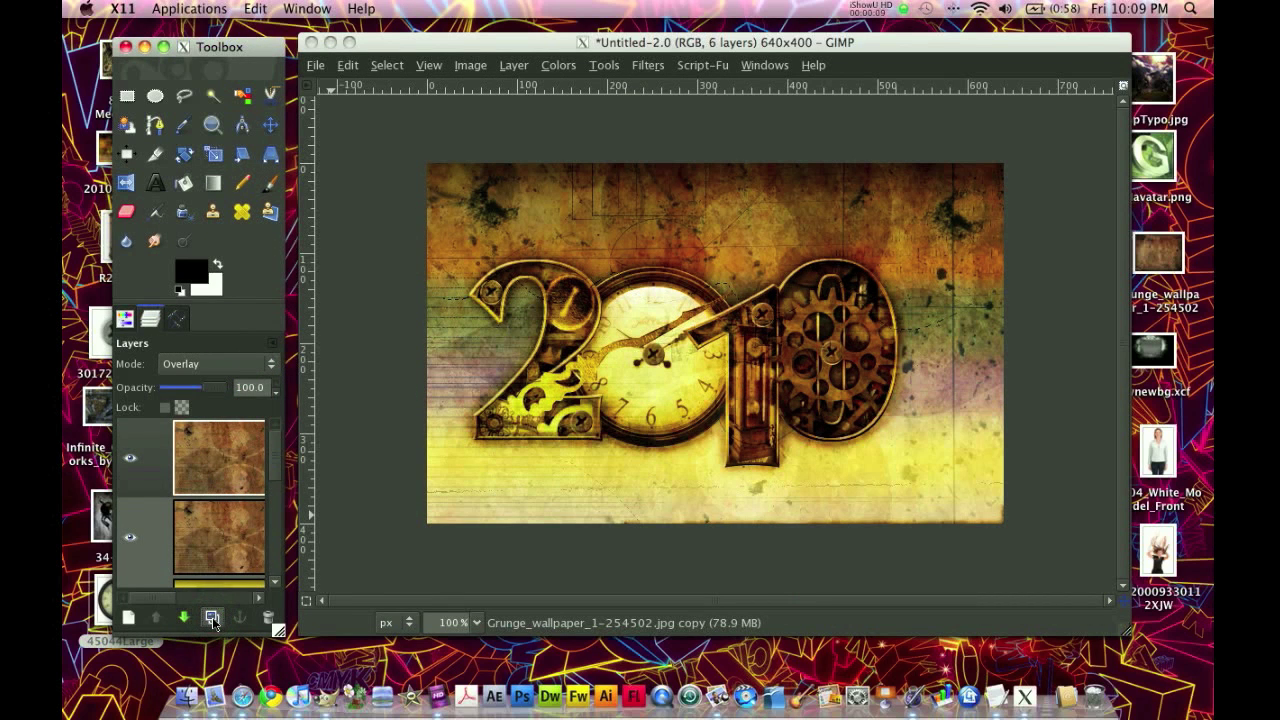